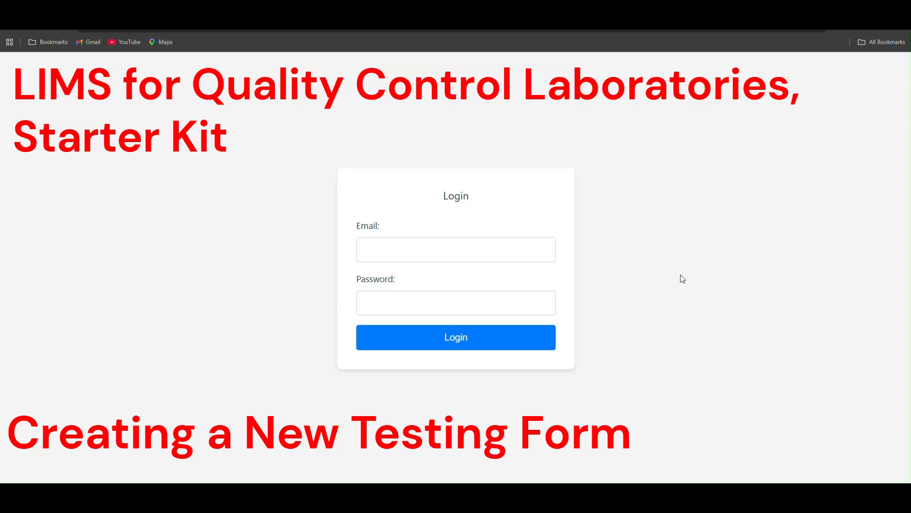
Step: Log in to the quality control system with the account e-mail and password
click(434, 247)
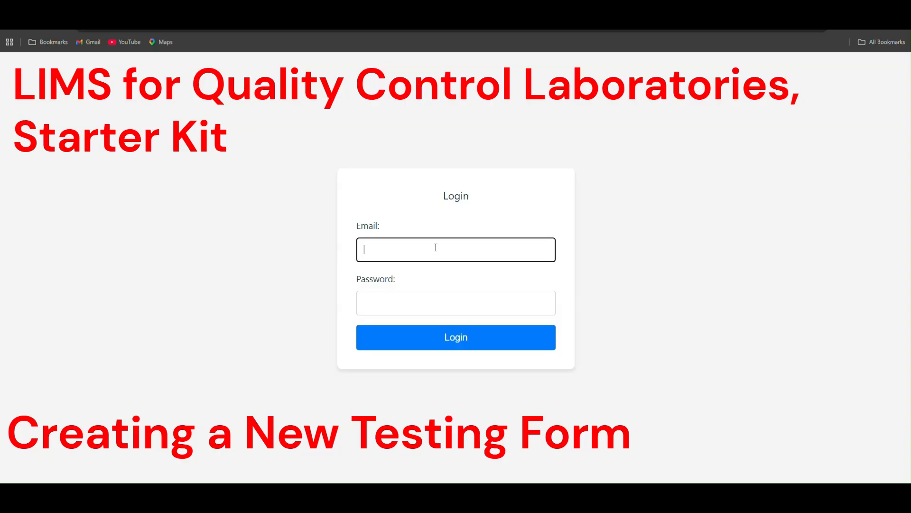
text(alice@)
text(••)
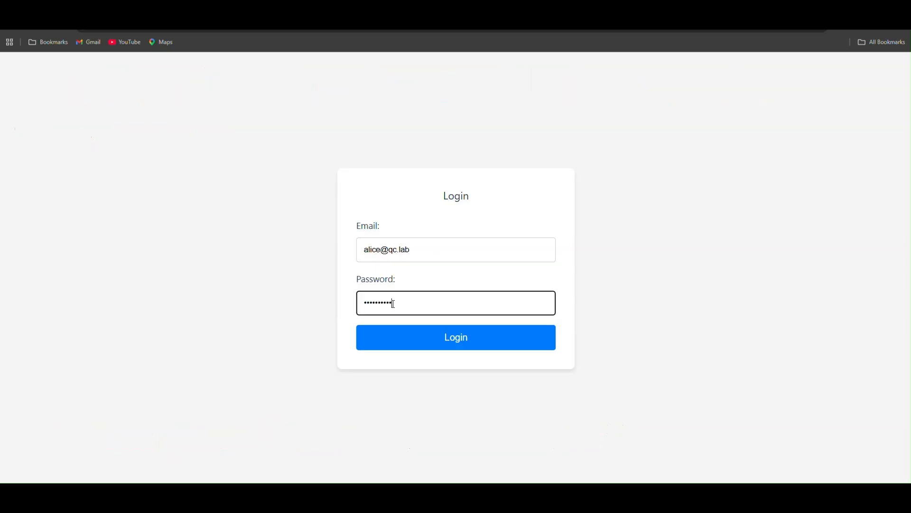
click(454, 336)
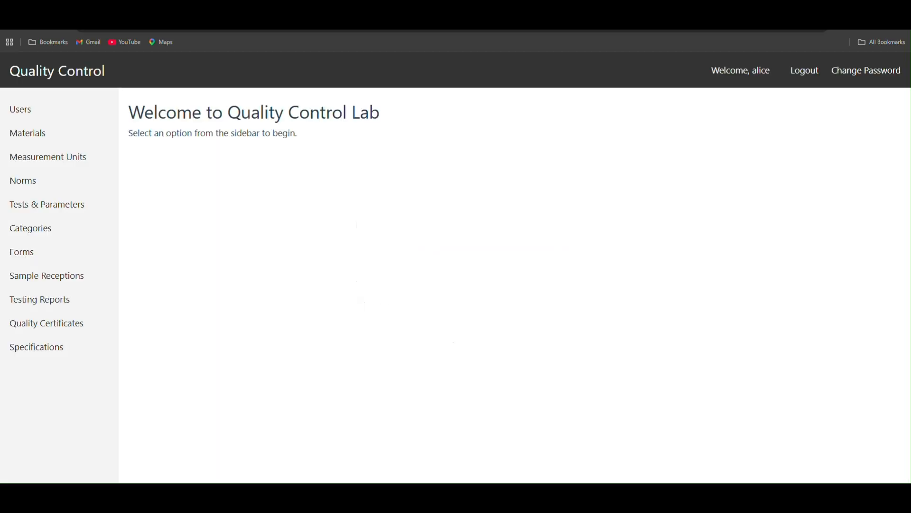
Step: Switch to the testing_worksheet_example_05.md PDF and review the concrete test's metadata, raw observations, technical calculations and final evaluation
mouse_move(266, 498)
click(302, 463)
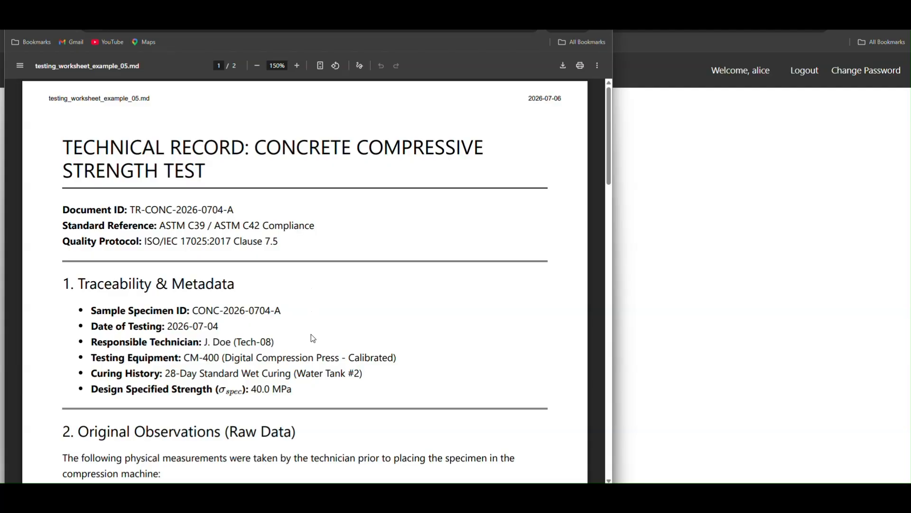
scroll(357, 337, down, 4)
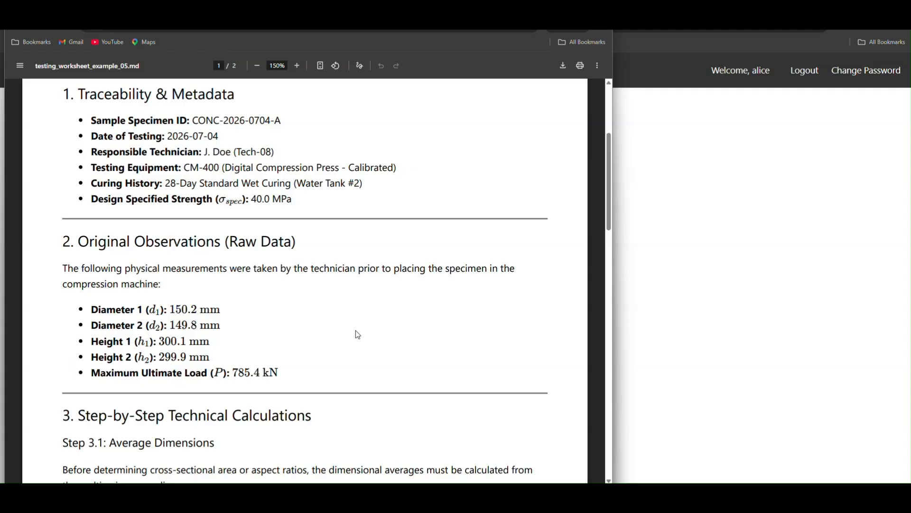
scroll(358, 335, up, 1)
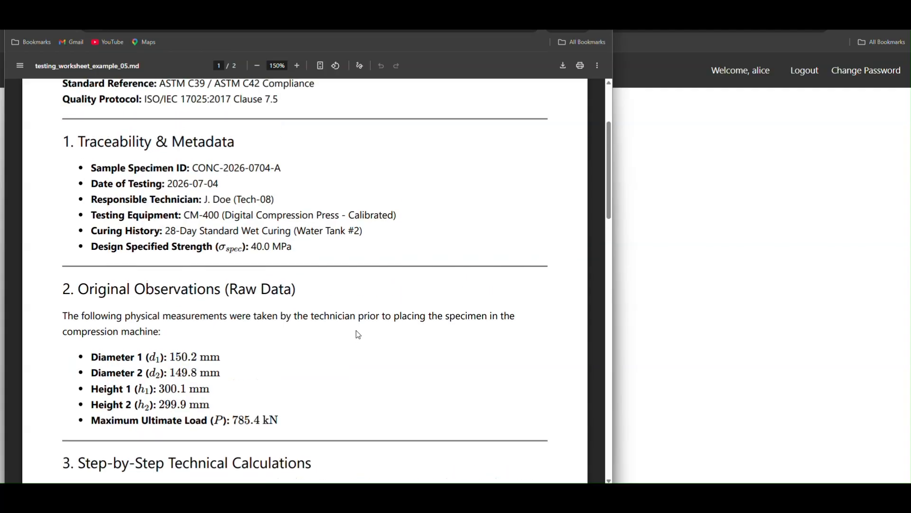
scroll(358, 333, down, 2)
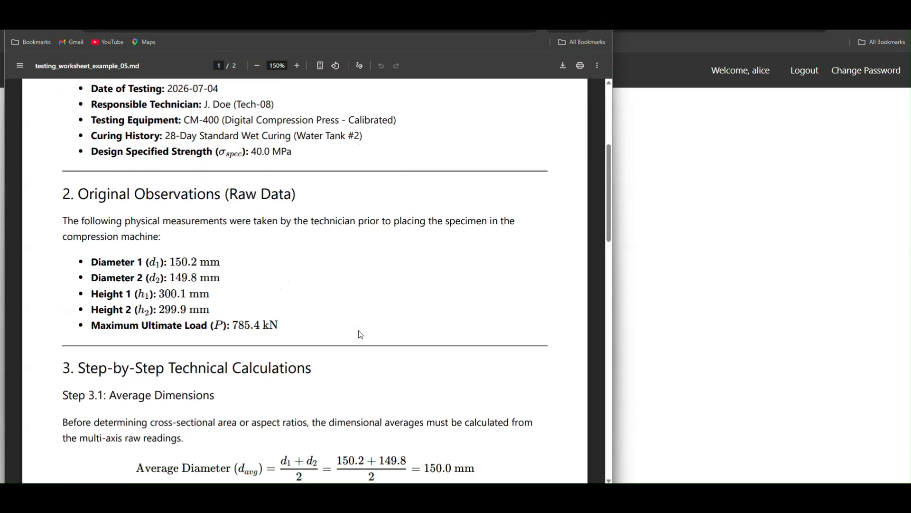
scroll(360, 334, down, 2)
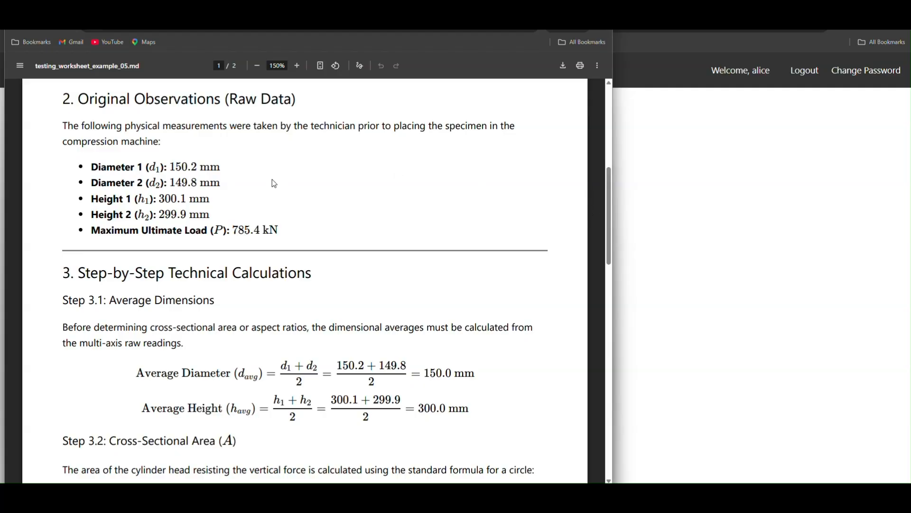
scroll(376, 315, down, 3)
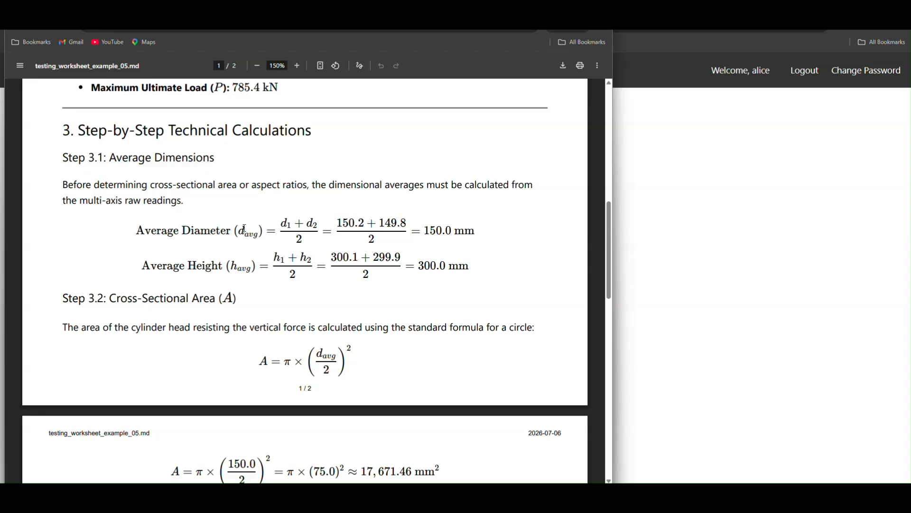
scroll(264, 242, up, 3)
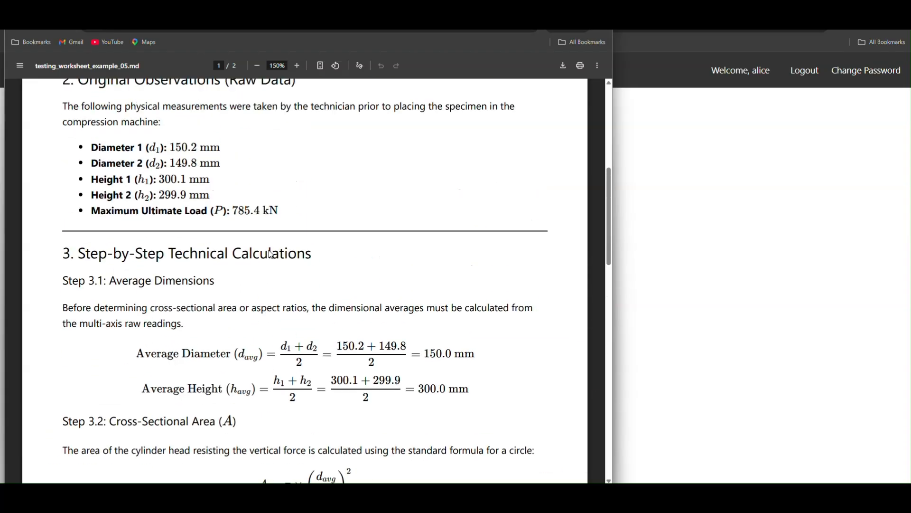
scroll(407, 306, down, 3)
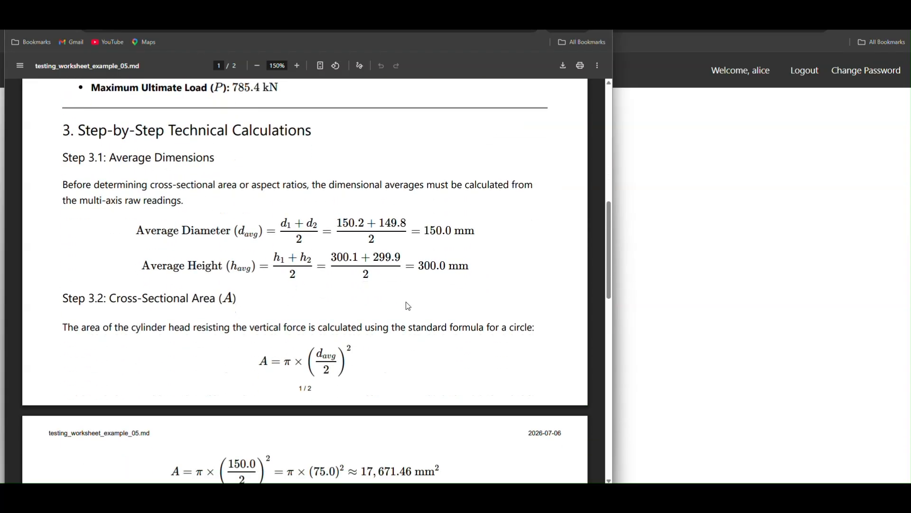
scroll(407, 305, down, 4)
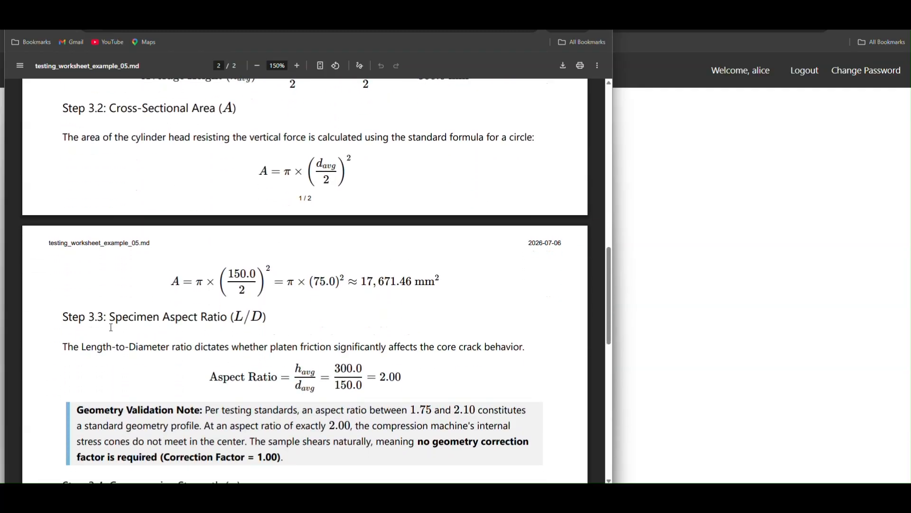
scroll(117, 347, down, 2)
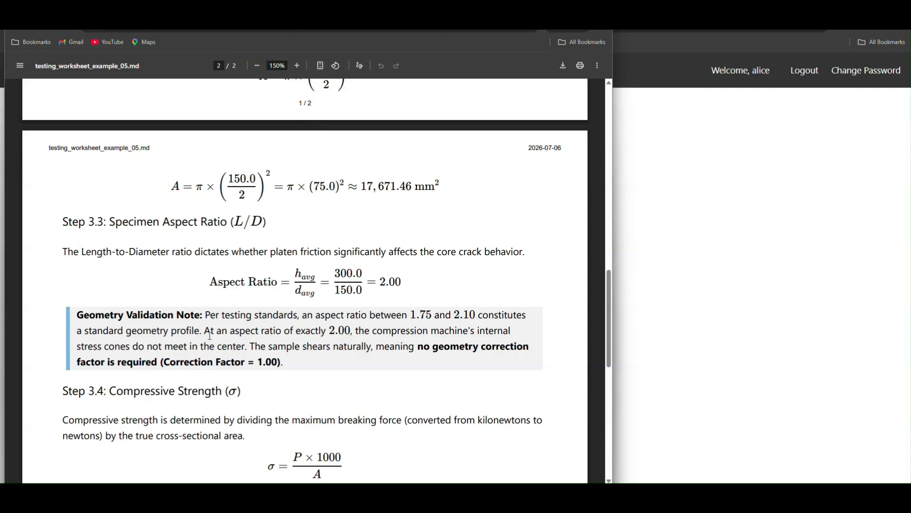
scroll(210, 336, down, 2)
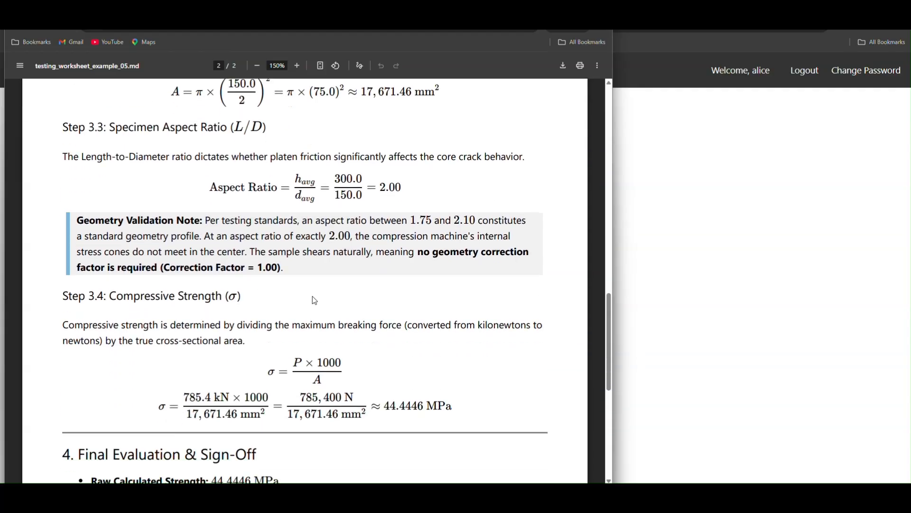
scroll(403, 344, down, 3)
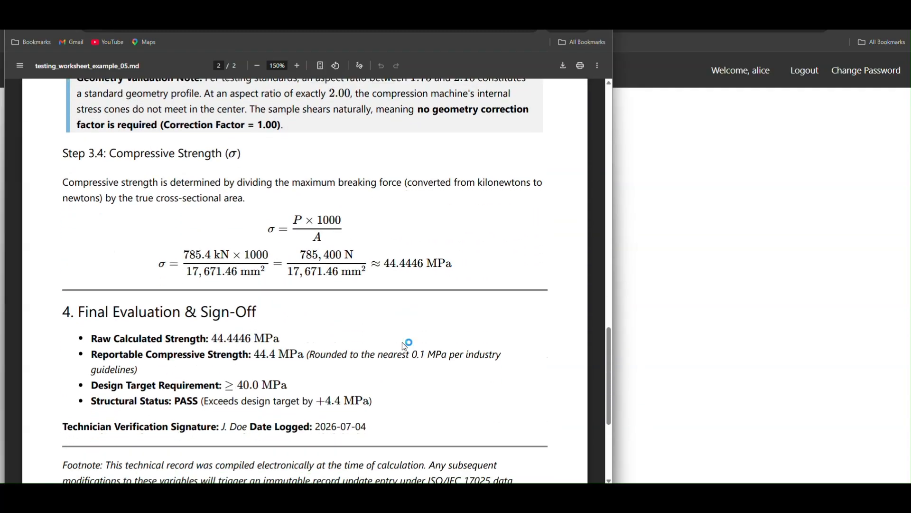
scroll(399, 356, down, 3)
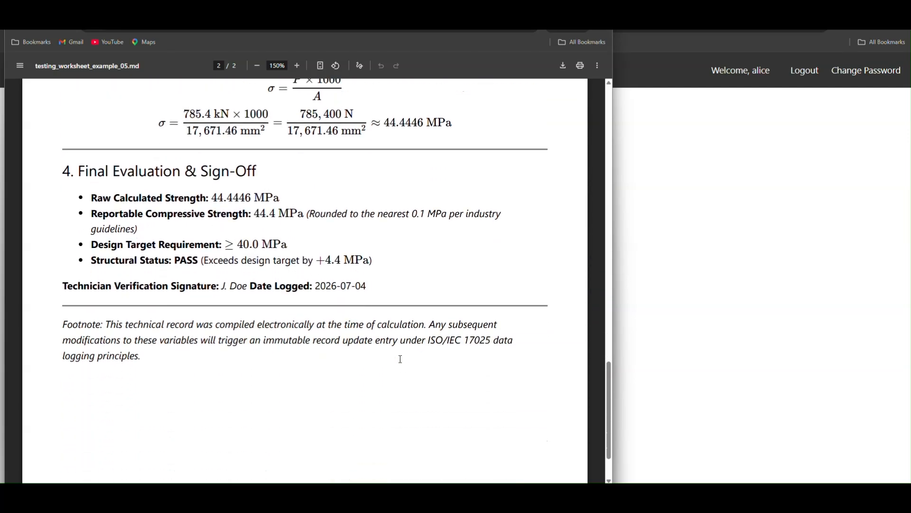
scroll(406, 409, down, 2)
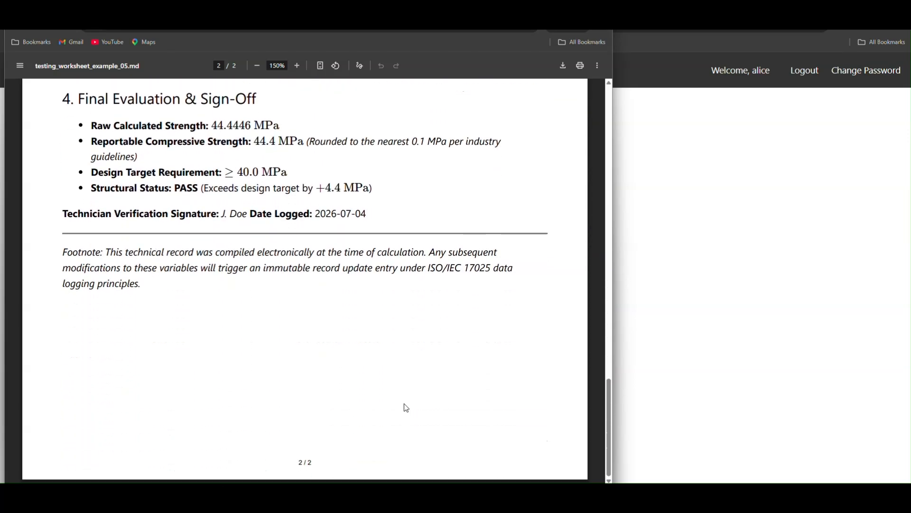
scroll(406, 407, up, 20)
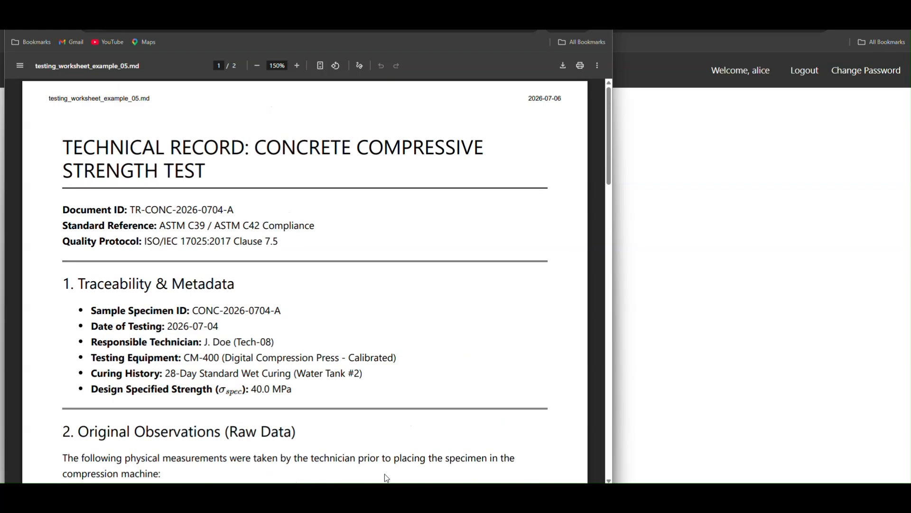
scroll(387, 465, down, 6)
Step: Switch back to the Quality Control app and add a form group named "FT-QA-042 Concrete Compressive Strength" with the description "Form description"
click(804, 284)
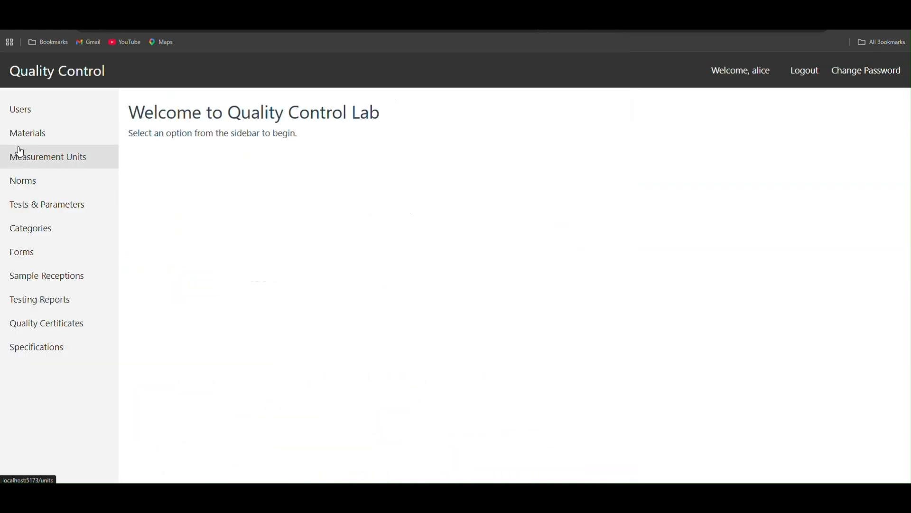
click(25, 259)
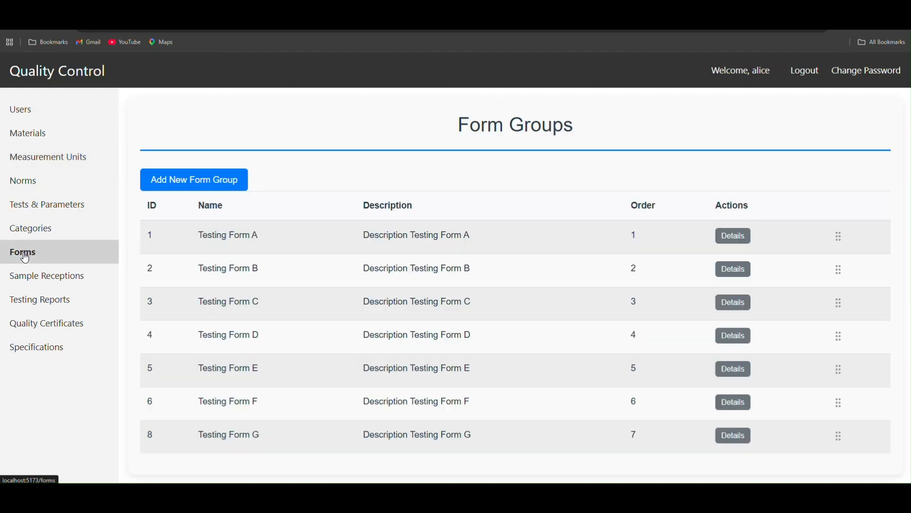
click(211, 180)
click(393, 210)
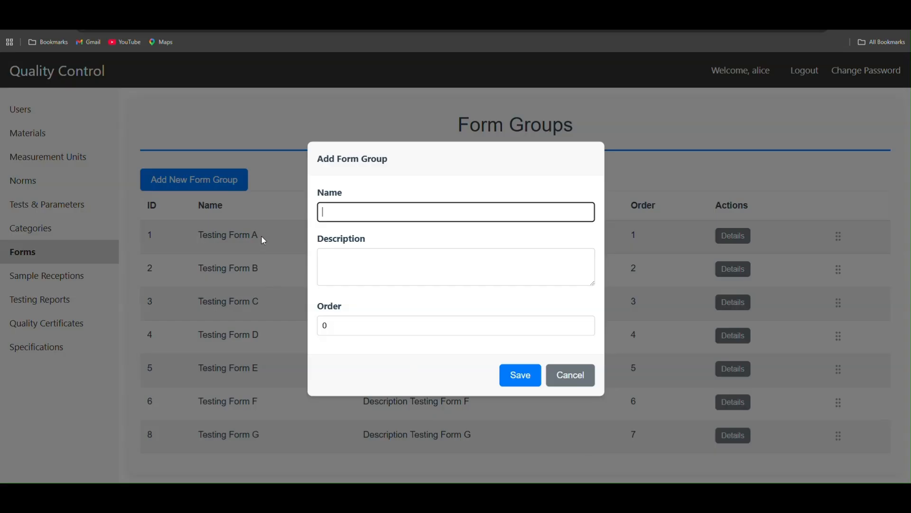
text(FT-QA-042 Concrete Compressive Strength)
click(352, 266)
text(Form description)
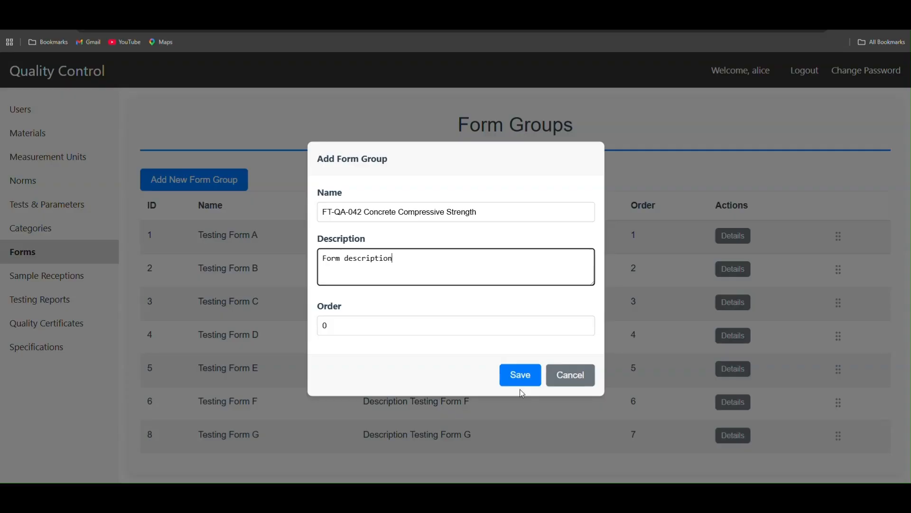
click(520, 376)
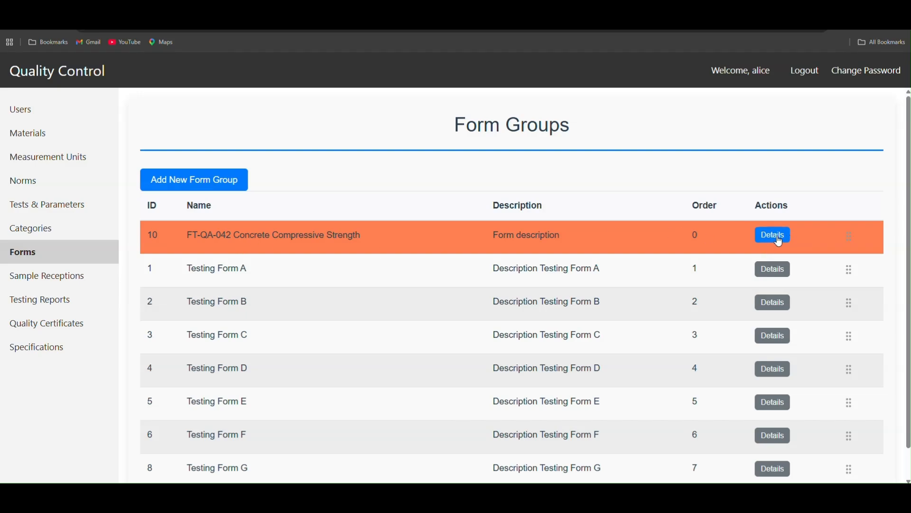
Step: Move the FT-QA-042 Concrete Compressive Strength form group to the end of the list, after Testing Form G, and open its details
scroll(881, 273, down, 1)
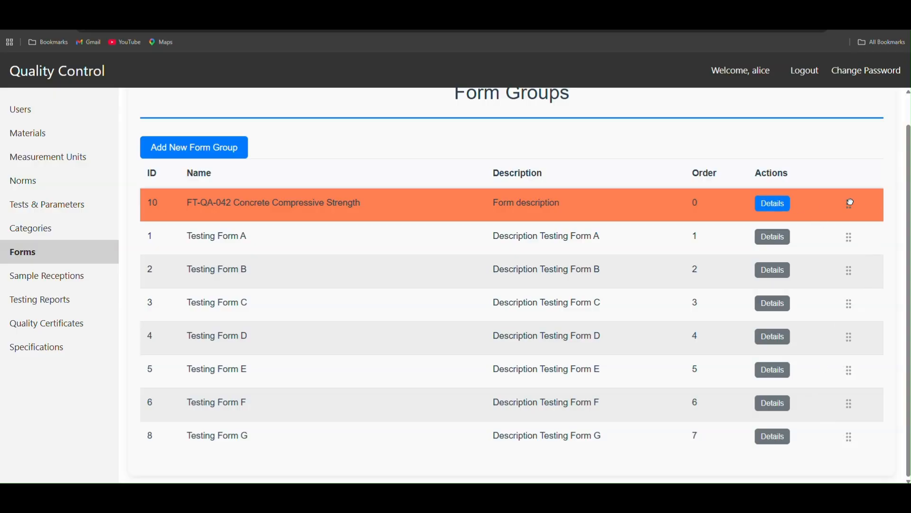
drag(850, 203, 864, 447)
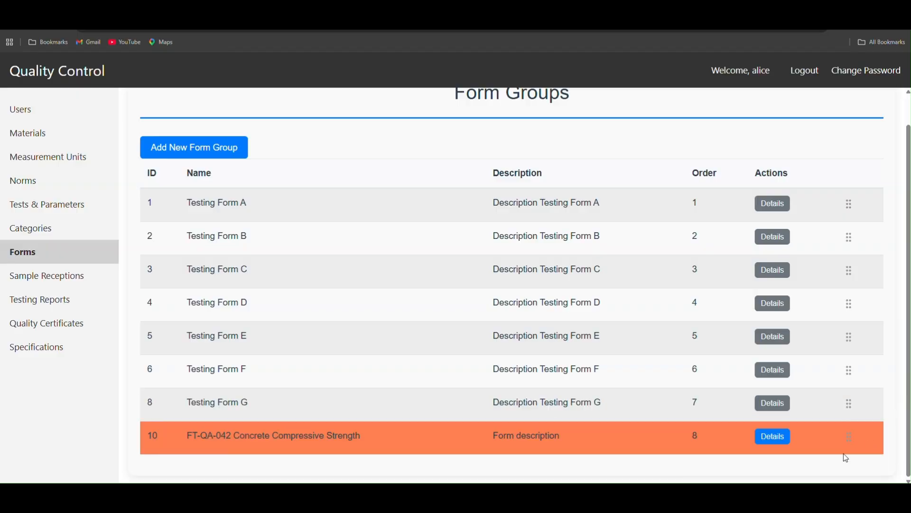
click(775, 435)
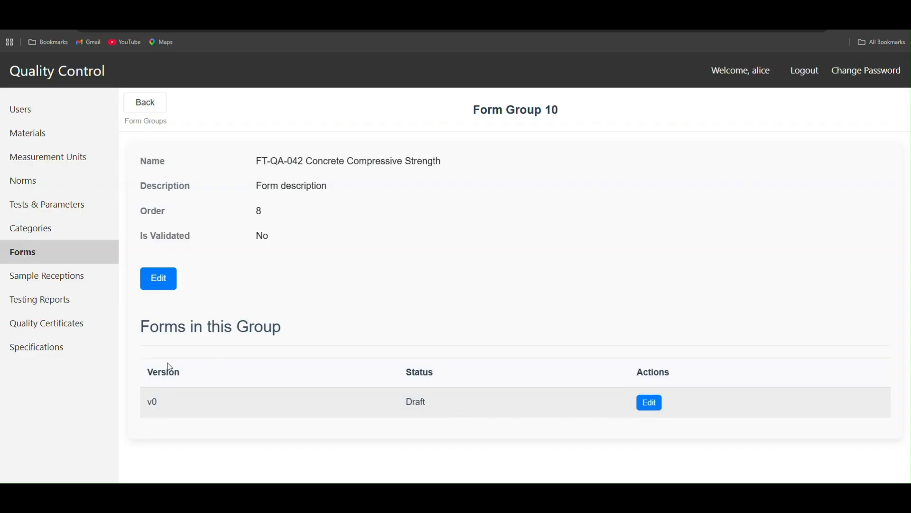
Step: Open the group's draft form for editing and set its version to "Rev. 3"
click(649, 403)
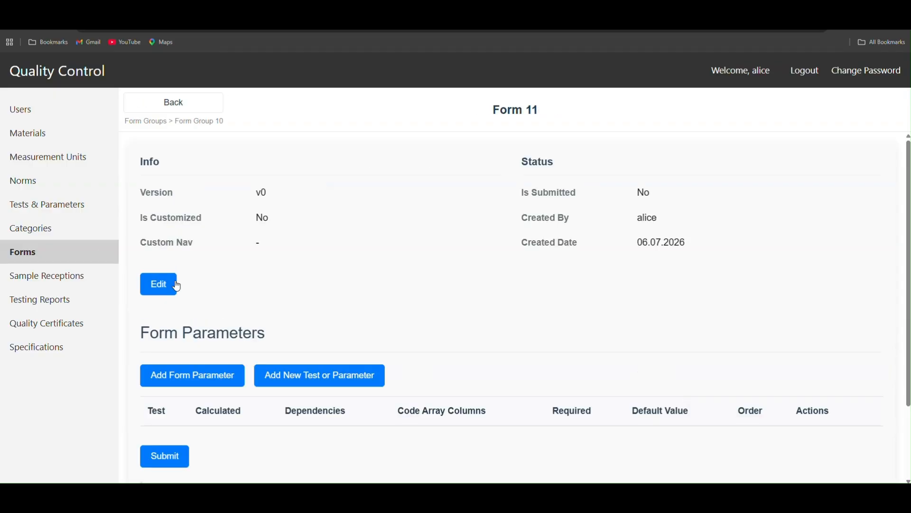
click(158, 285)
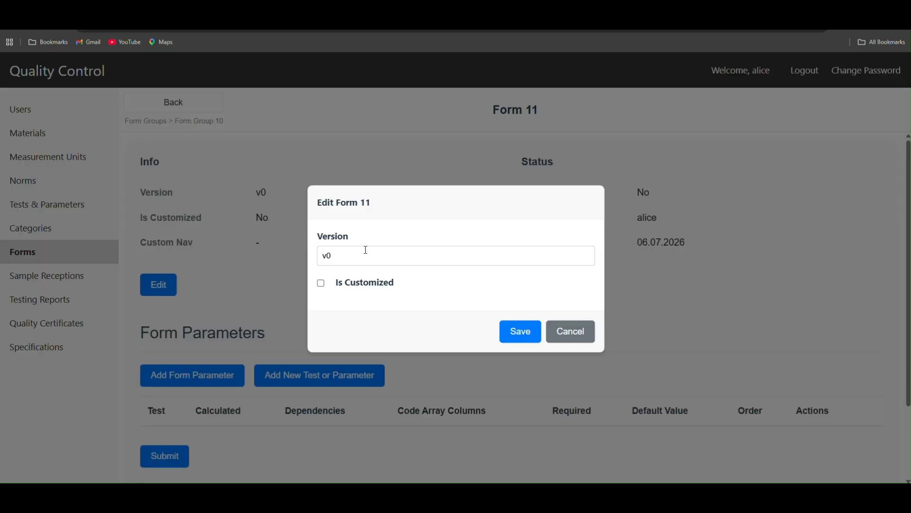
mouse_move(684, 495)
drag(347, 254, 296, 257)
text(Rev. 3)
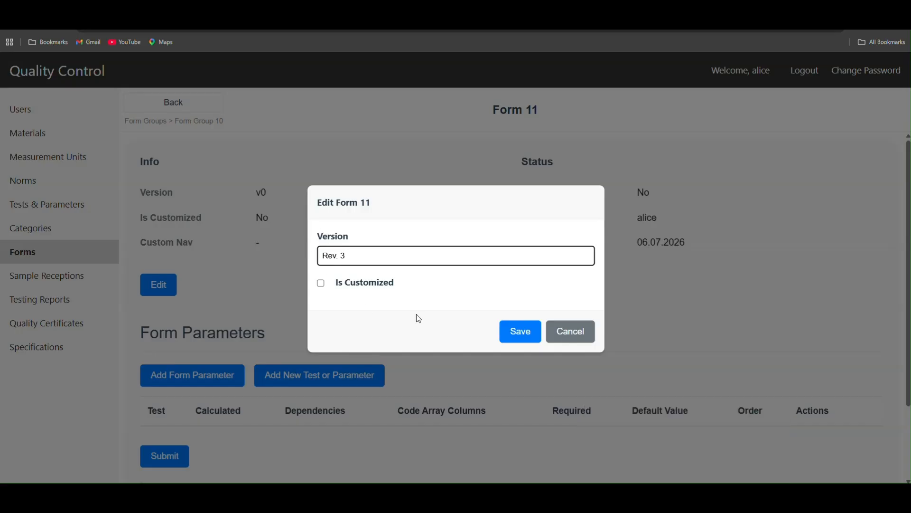
click(523, 332)
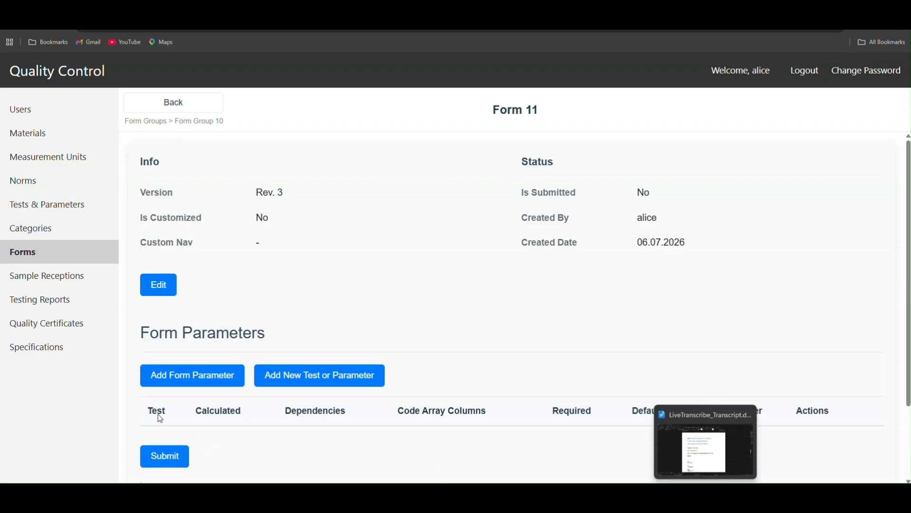
Step: Start adding a form parameter and consult the worksheet PDF for the raw observations and average dimension formulas the form needs
click(200, 376)
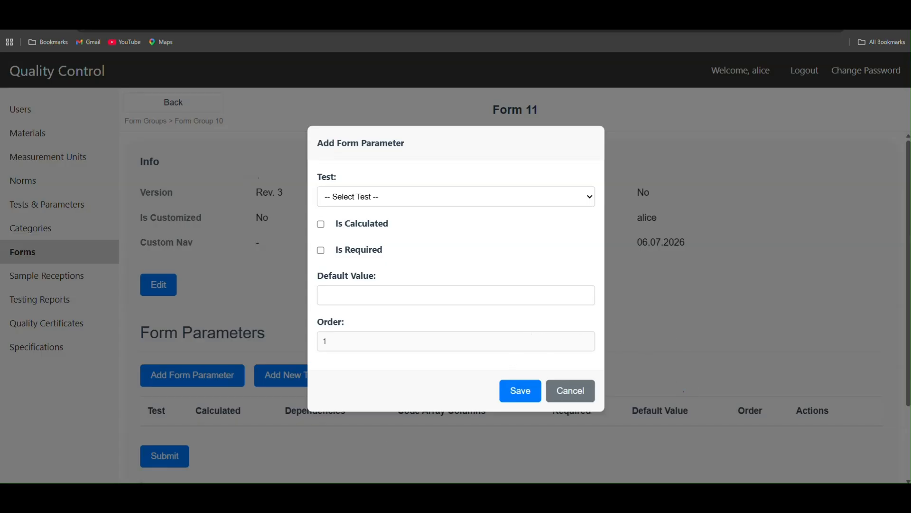
mouse_move(282, 498)
click(315, 444)
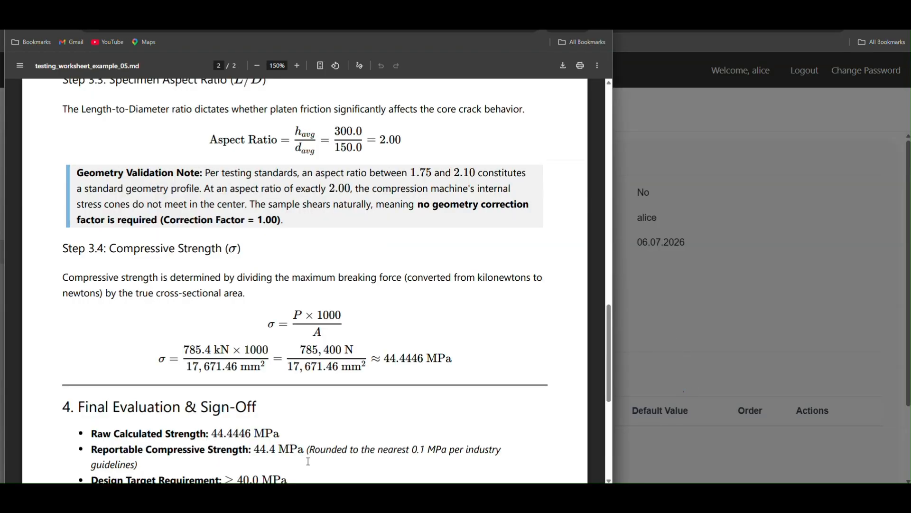
scroll(318, 365, up, 10)
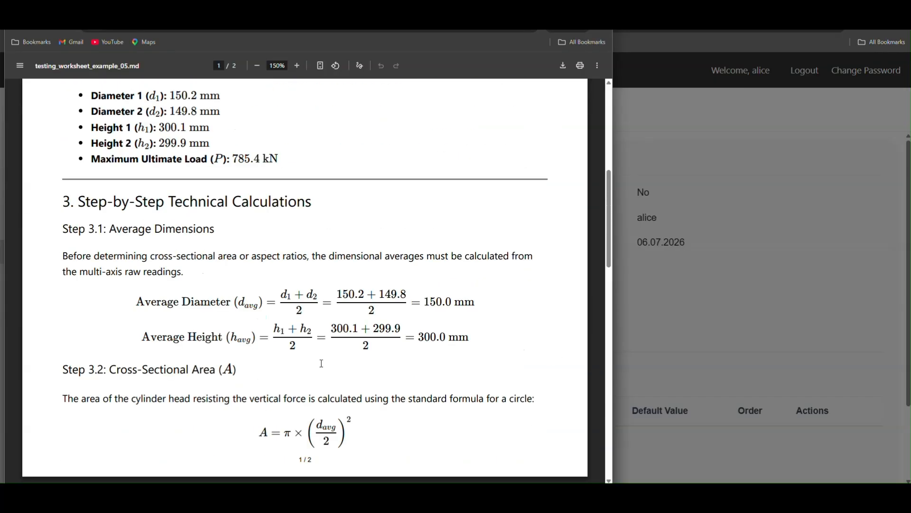
scroll(321, 386, up, 1)
scroll(321, 385, down, 1)
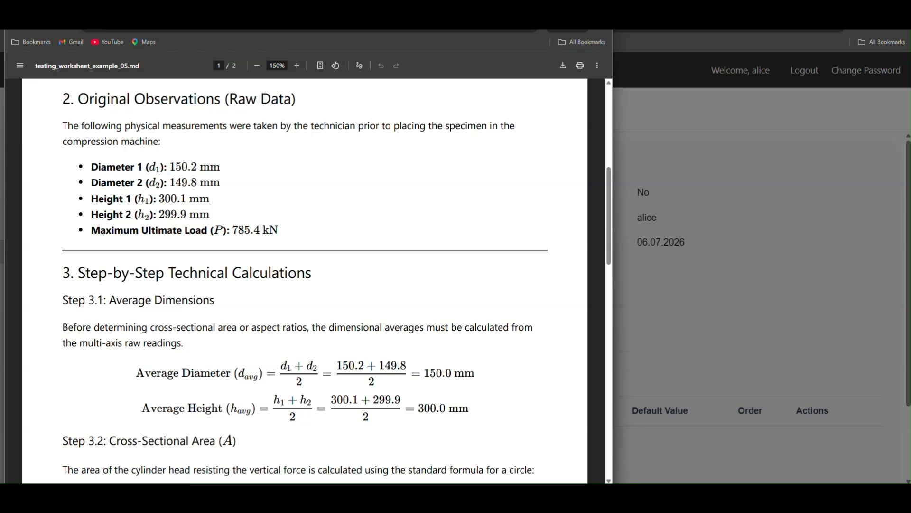
mouse_move(705, 499)
key(alt+Tab)
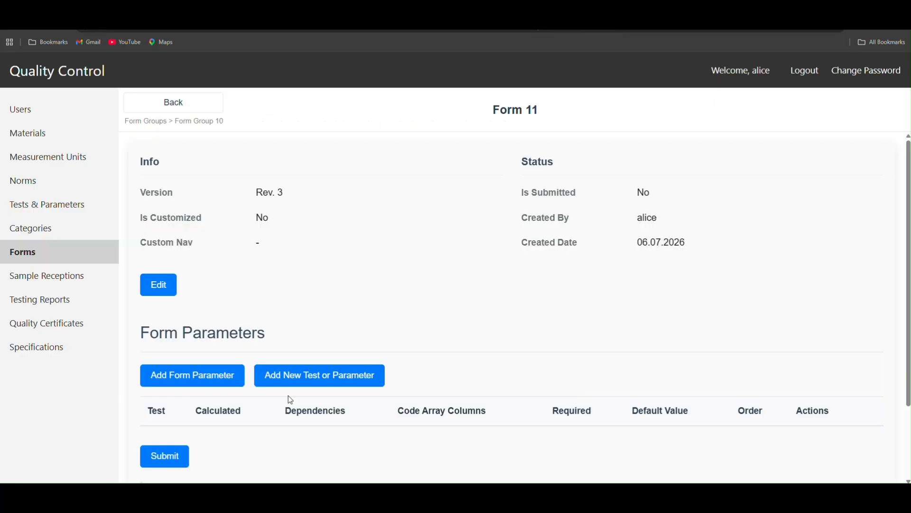
Step: Start a new test named "Diameter 1" with the code "mco_d1" and the description "Optional description"
click(372, 378)
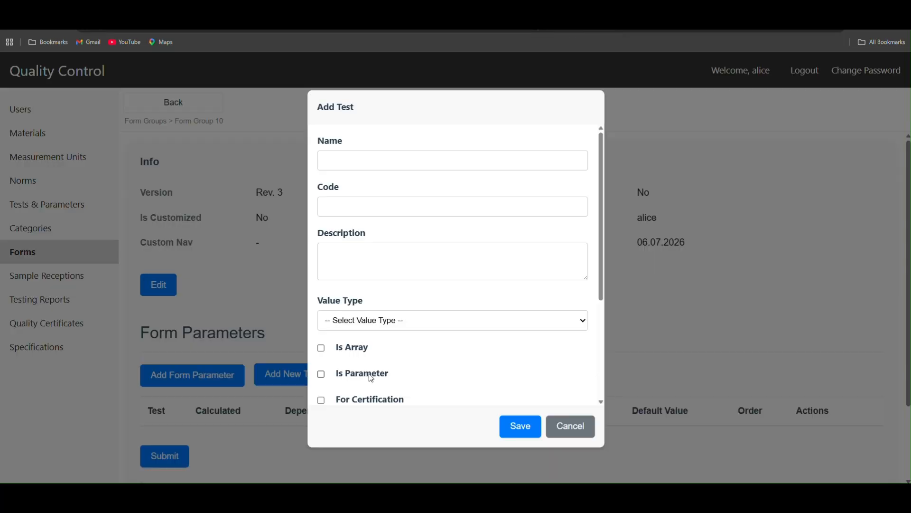
click(355, 160)
text(Di)
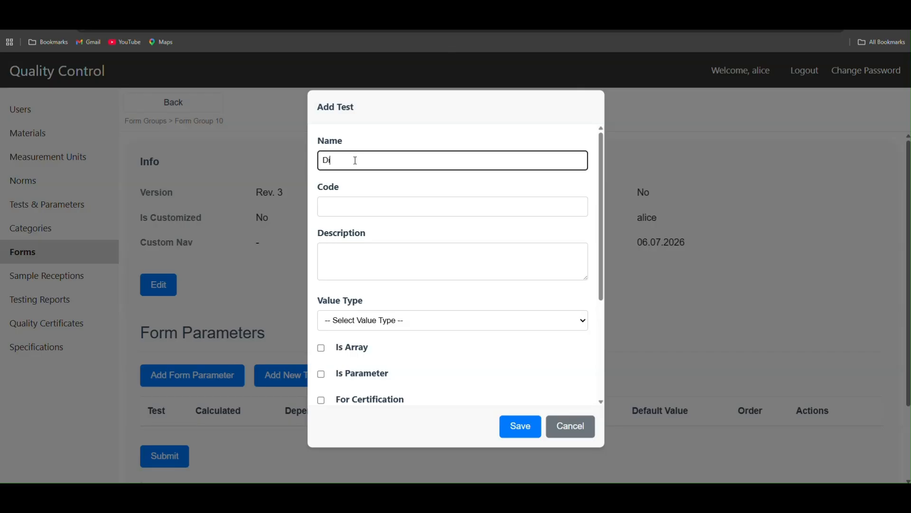
text(ameter 1)
click(348, 203)
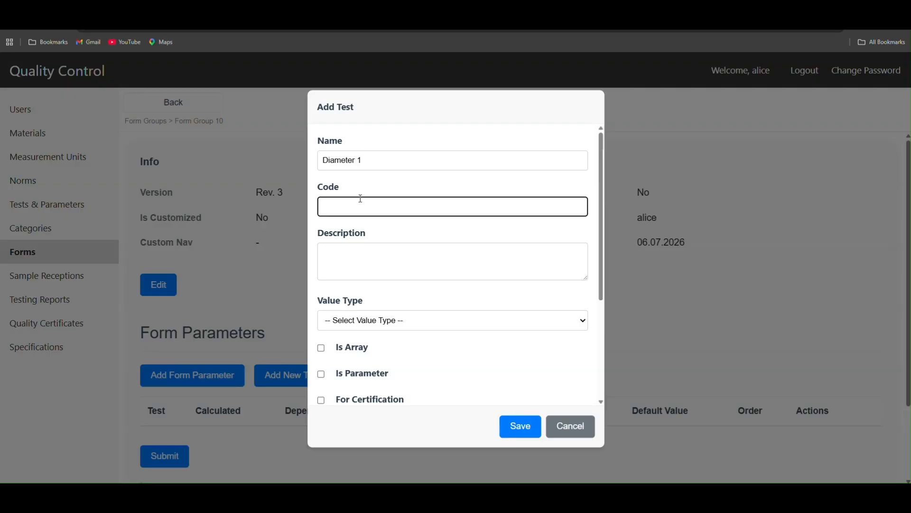
text(mcd_d1)
click(405, 257)
text(Optional description)
Step: Set Diameter 1's value type to real, mark it as a parameter, check the available units, and save it without a unit
click(426, 321)
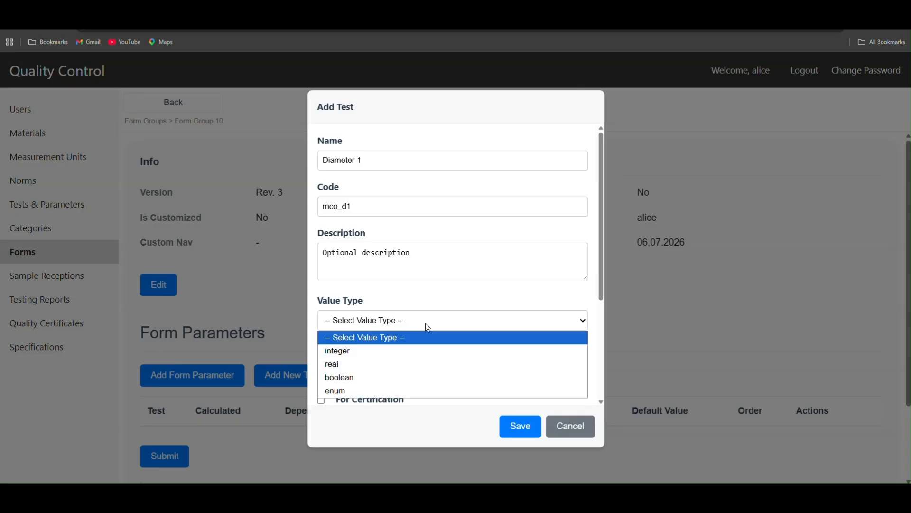
click(375, 365)
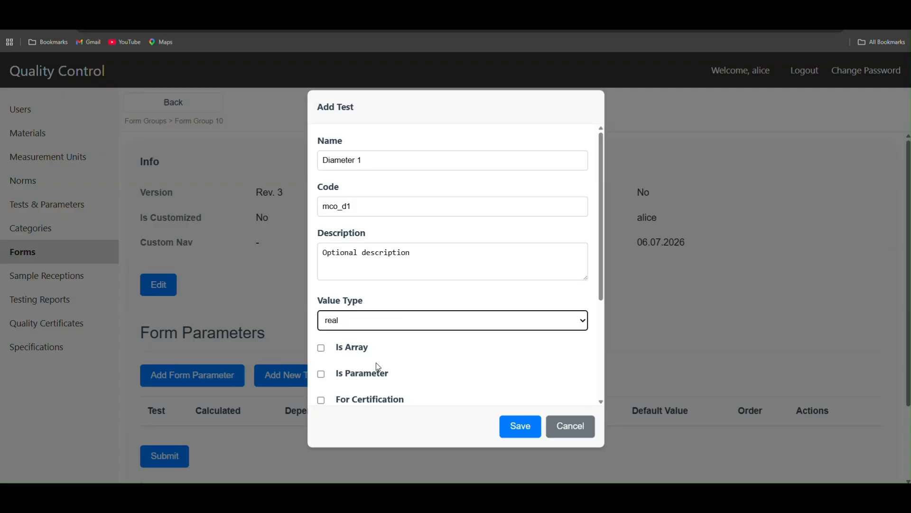
click(356, 379)
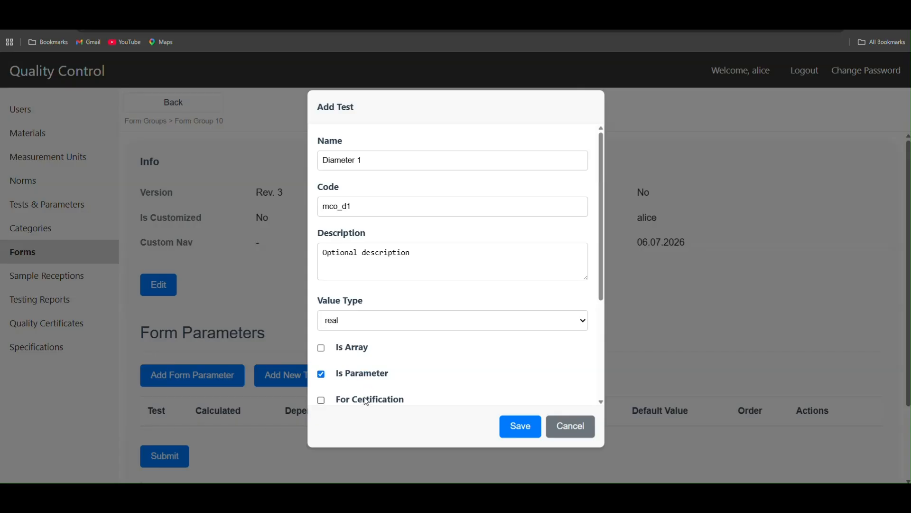
scroll(553, 357, down, 3)
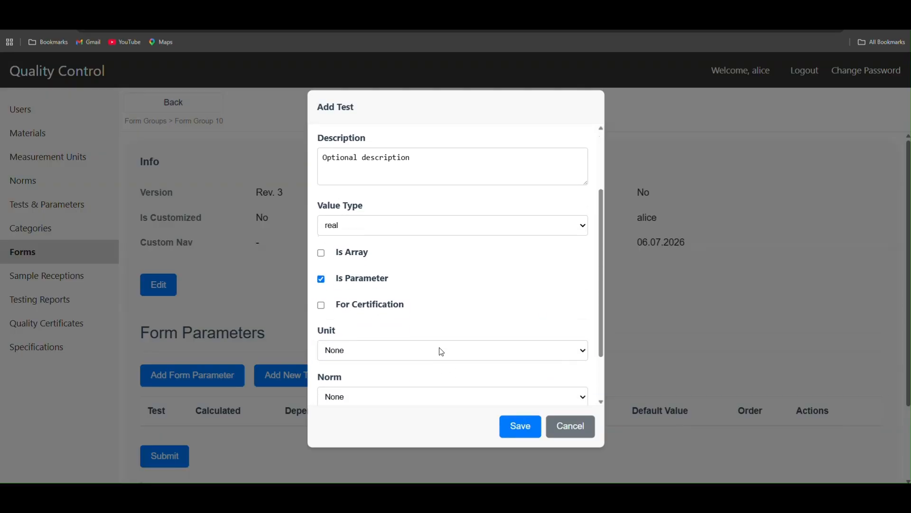
click(340, 352)
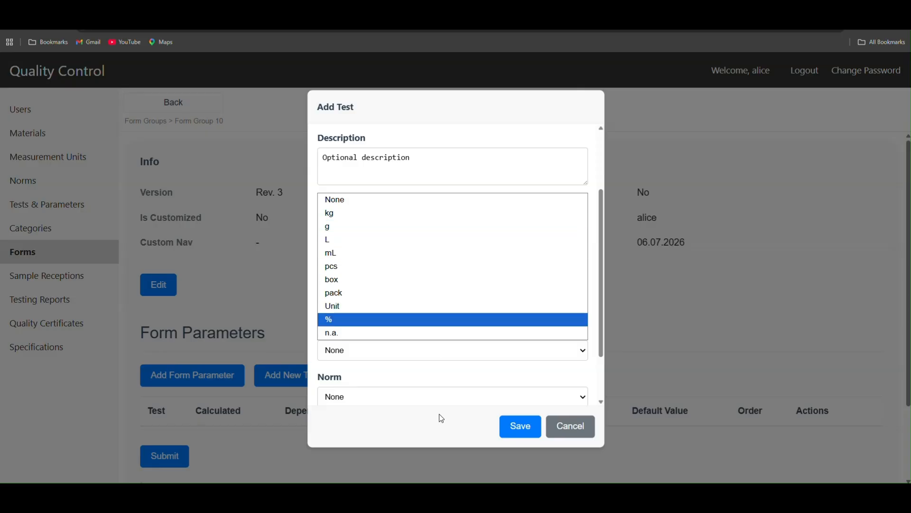
click(518, 430)
click(517, 430)
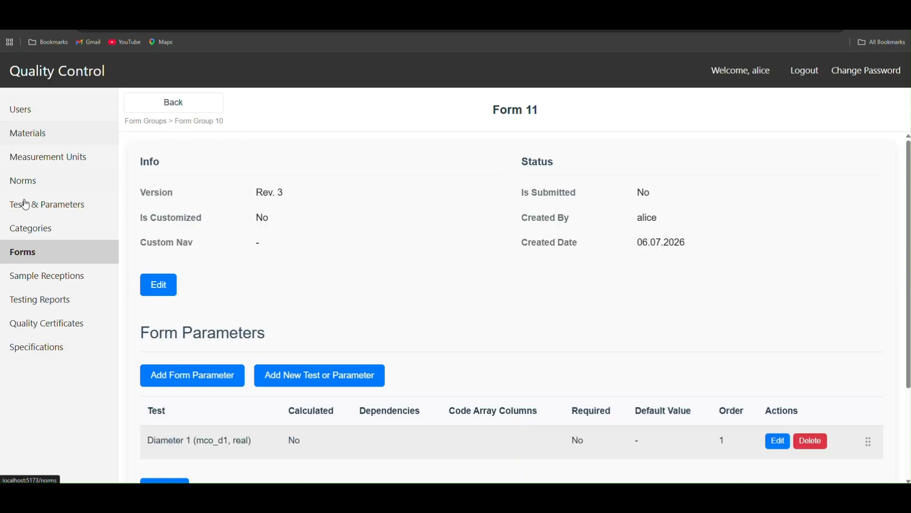
Step: Check the unit of the raw diameter and height readings in the worksheet and add a measurement unit named "mm"
click(23, 159)
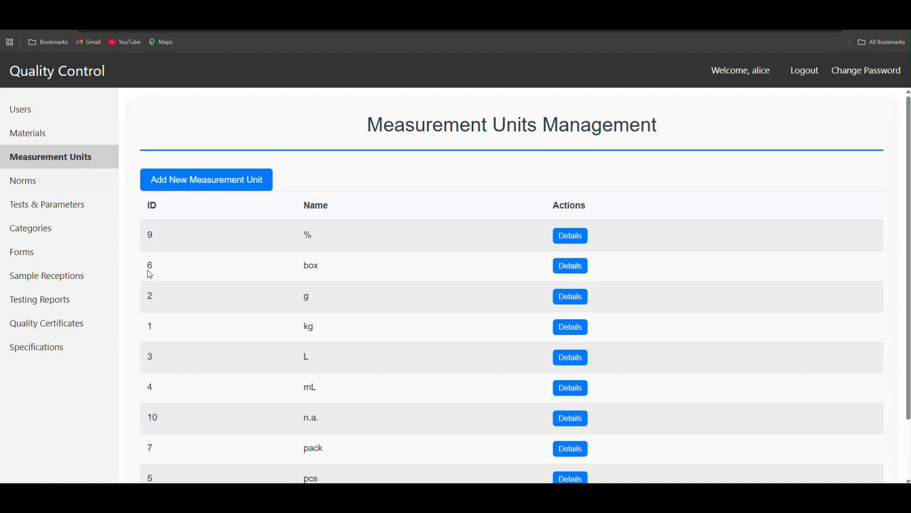
click(210, 181)
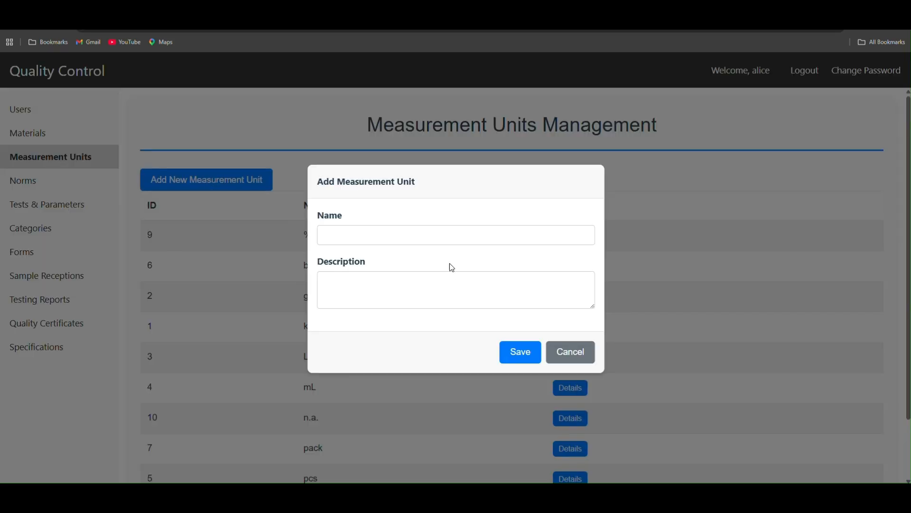
click(453, 231)
key(alt+Tab)
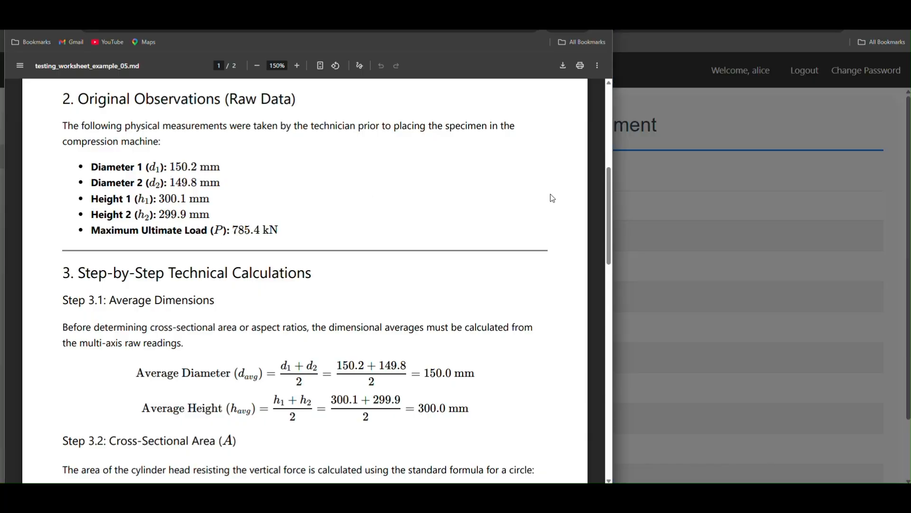
click(908, 248)
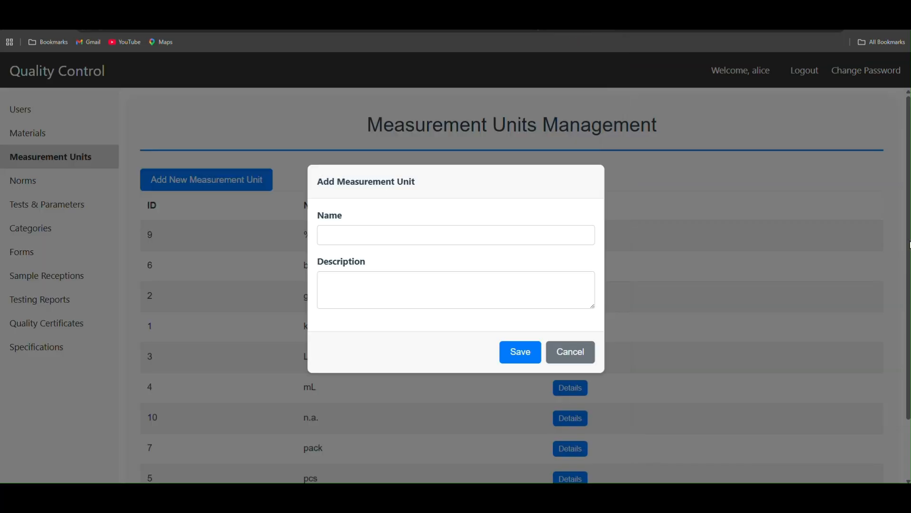
click(363, 234)
text(mm)
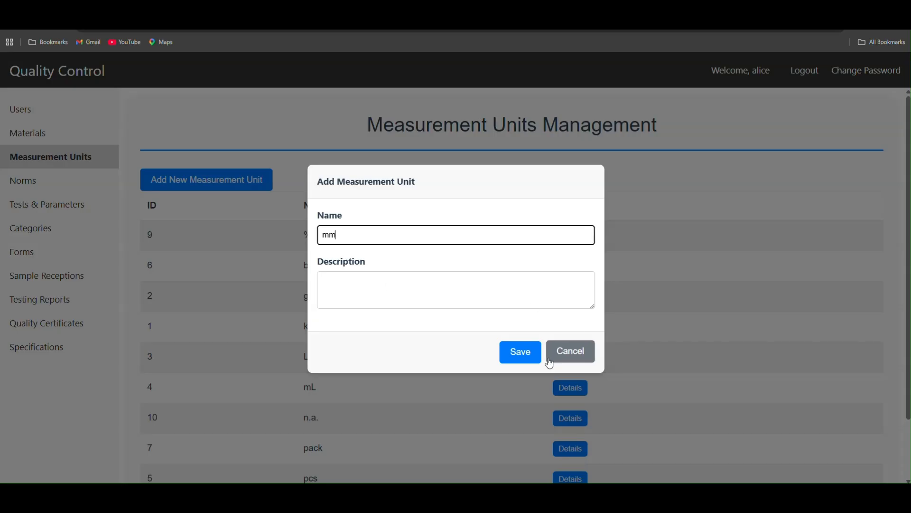
click(512, 355)
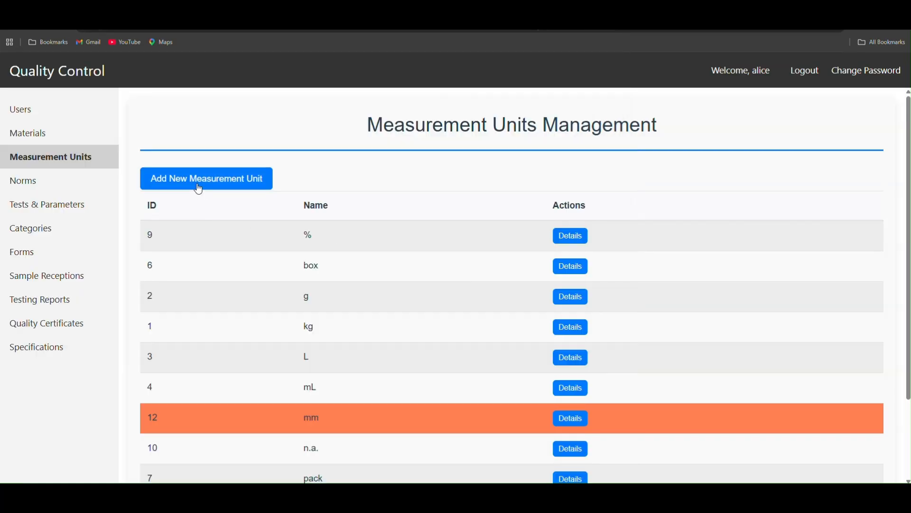
Step: Add a measurement unit named "kN" for the maximum ultimate load
click(202, 181)
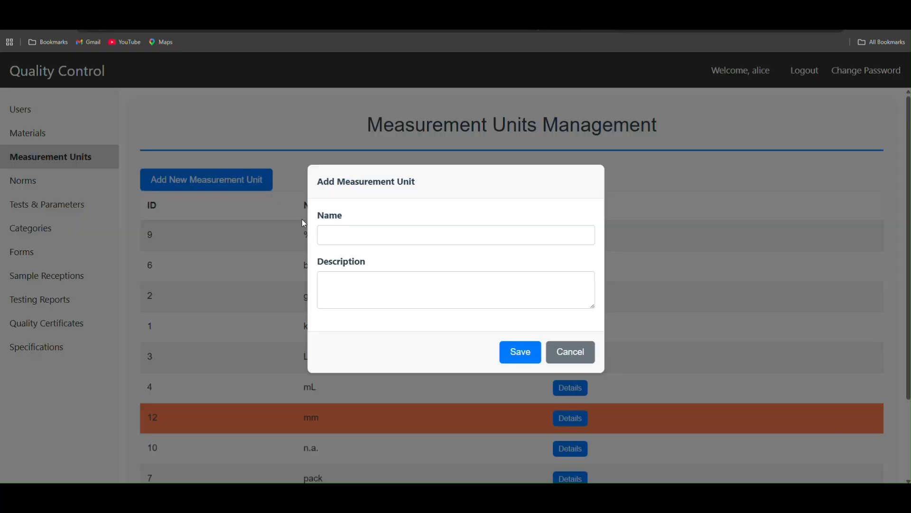
text(k)
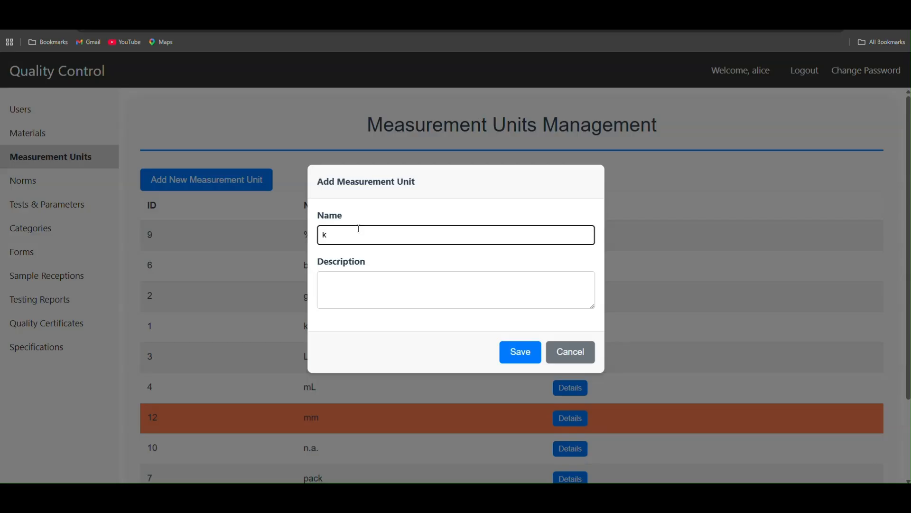
text(N)
click(519, 351)
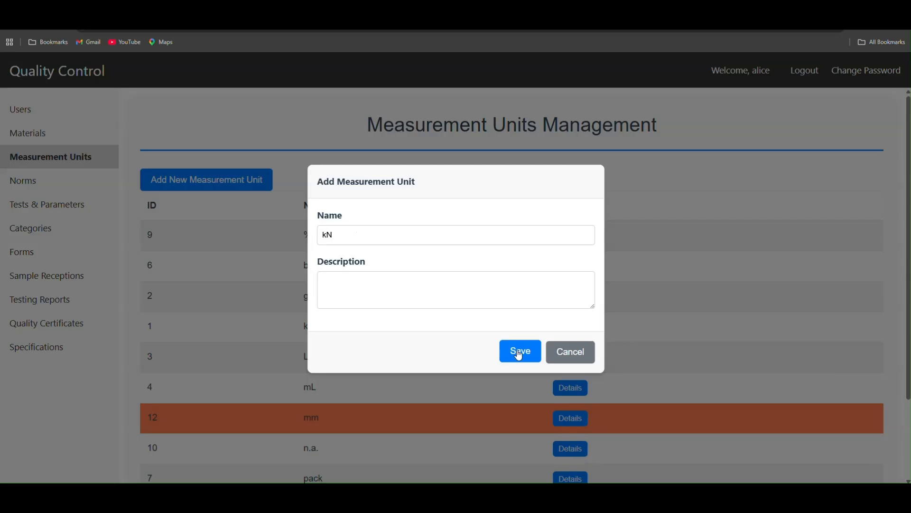
Step: Review the worksheet's remaining calculations through compressive strength for further units, and add a measurement unit named "MPa"
key(alt+Tab)
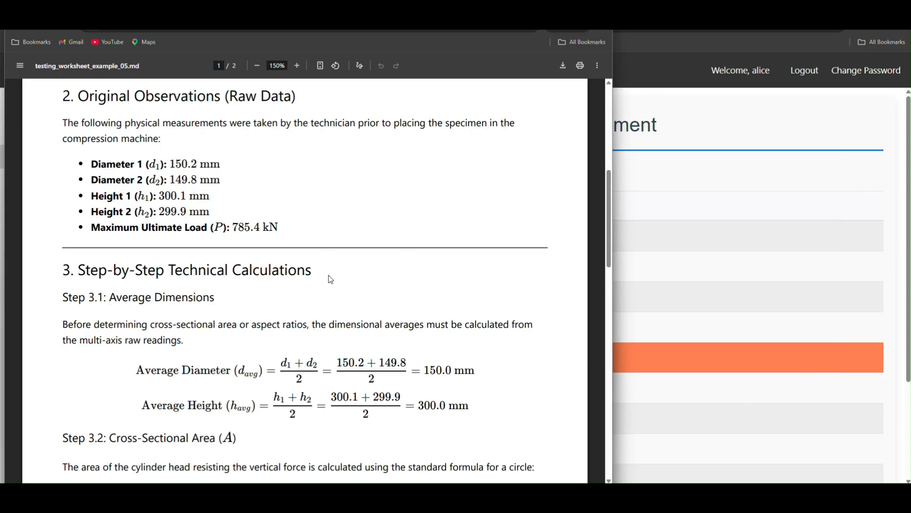
scroll(330, 280, down, 3)
scroll(334, 317, down, 4)
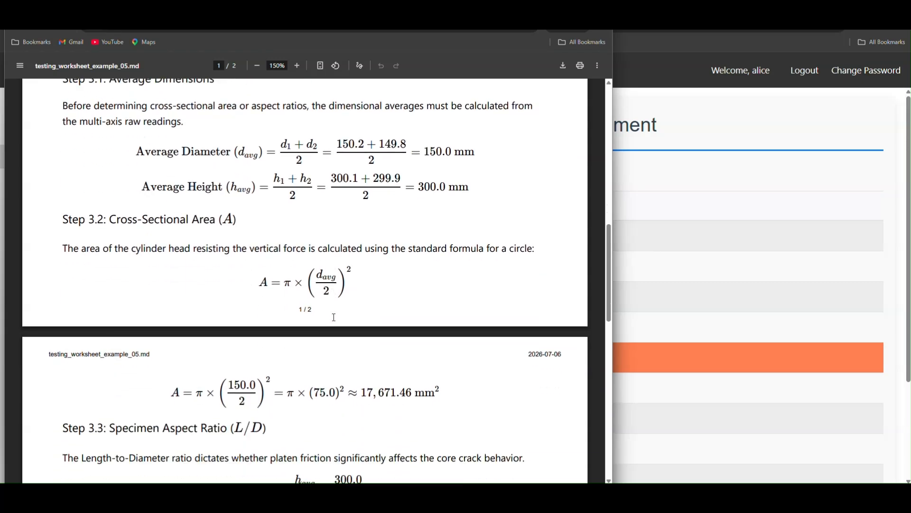
scroll(338, 332, down, 3)
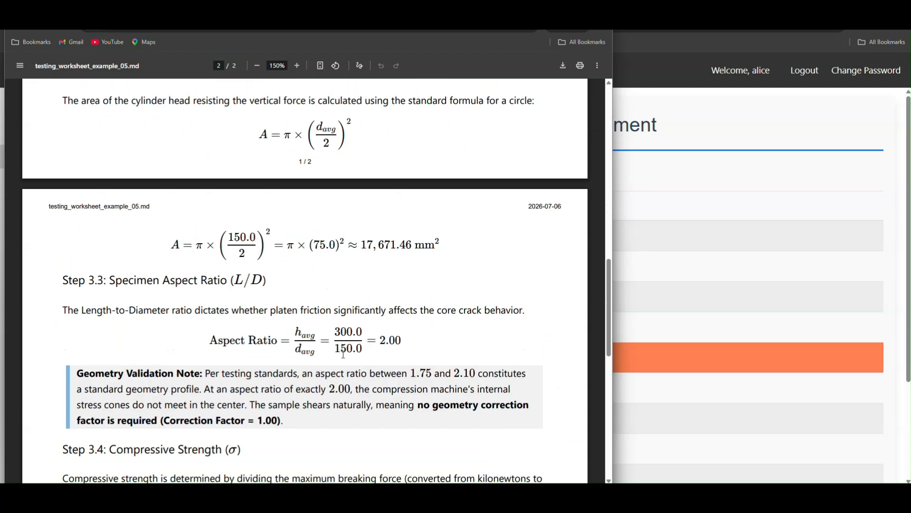
scroll(343, 354, down, 3)
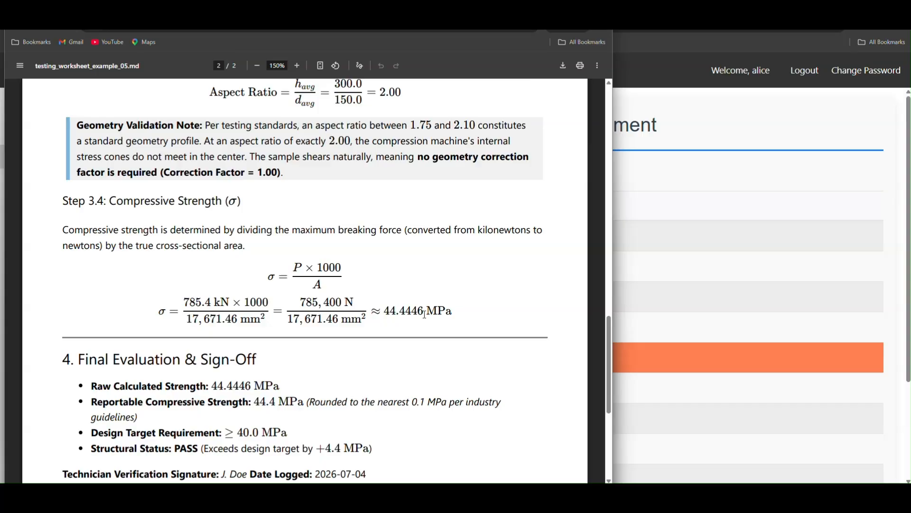
drag(428, 311, 453, 311)
key(alt+Tab)
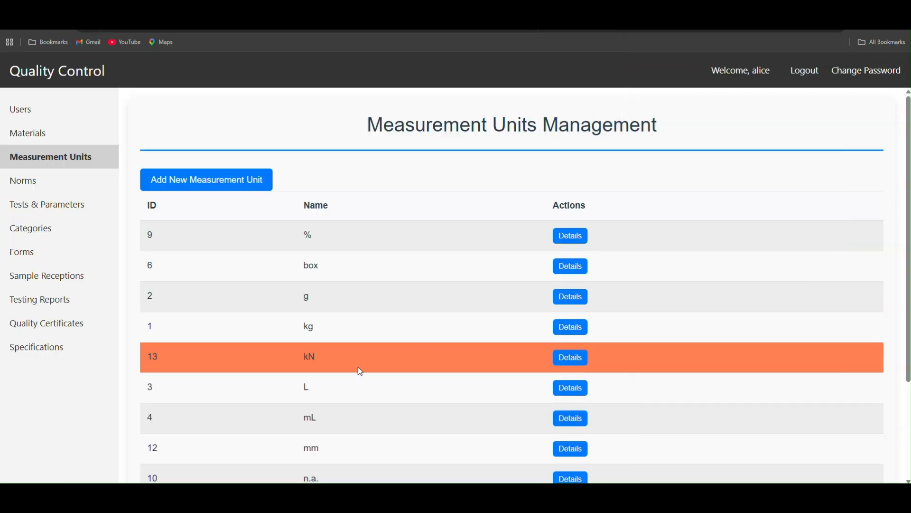
click(217, 183)
click(351, 236)
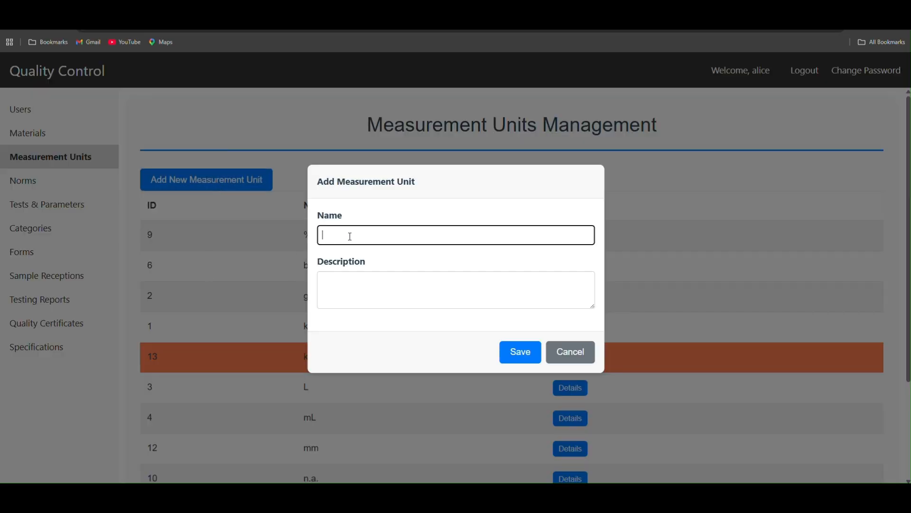
text(MPa)
click(517, 353)
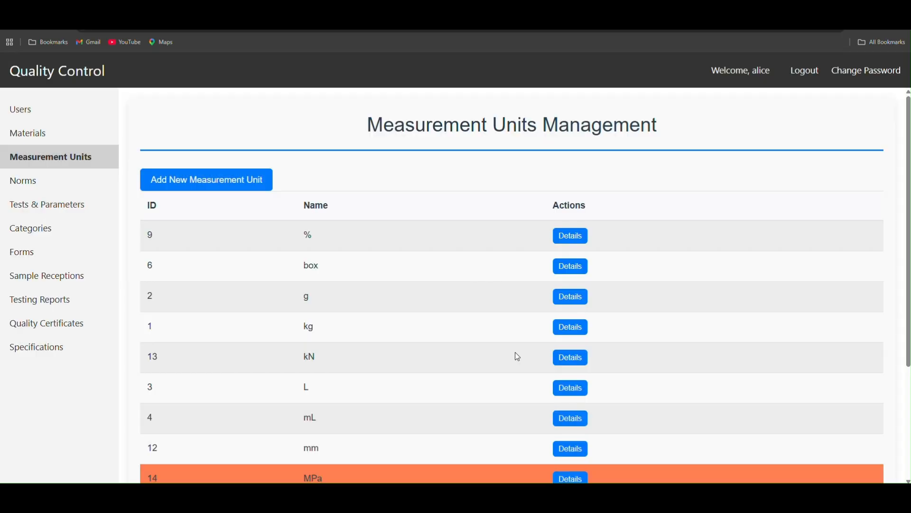
click(20, 256)
scroll(169, 285, down, 1)
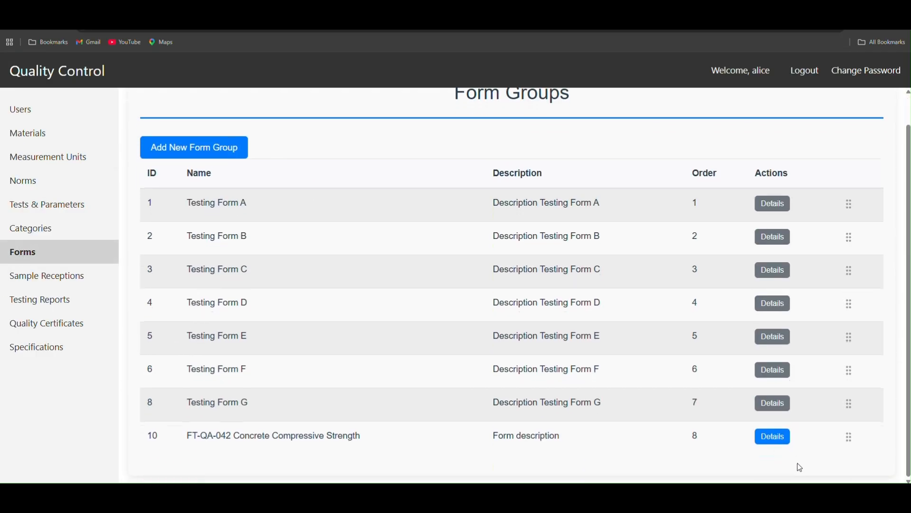
click(774, 436)
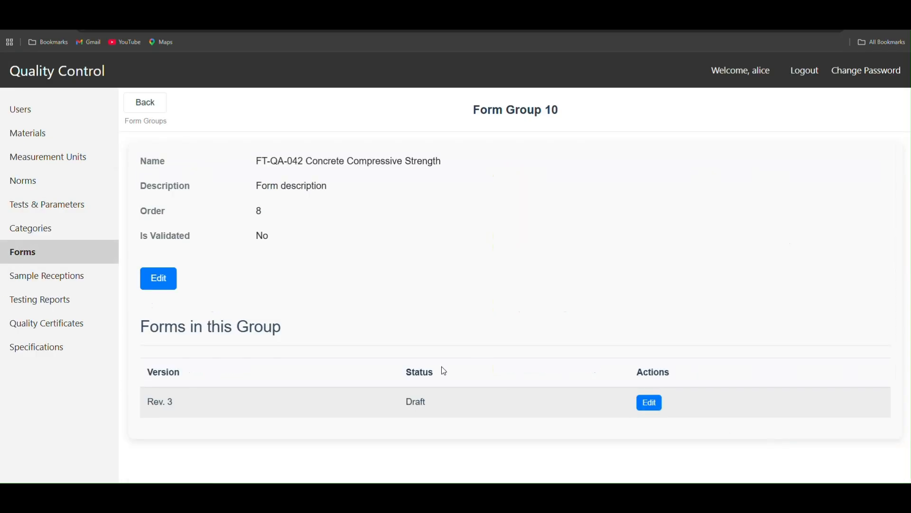
click(654, 403)
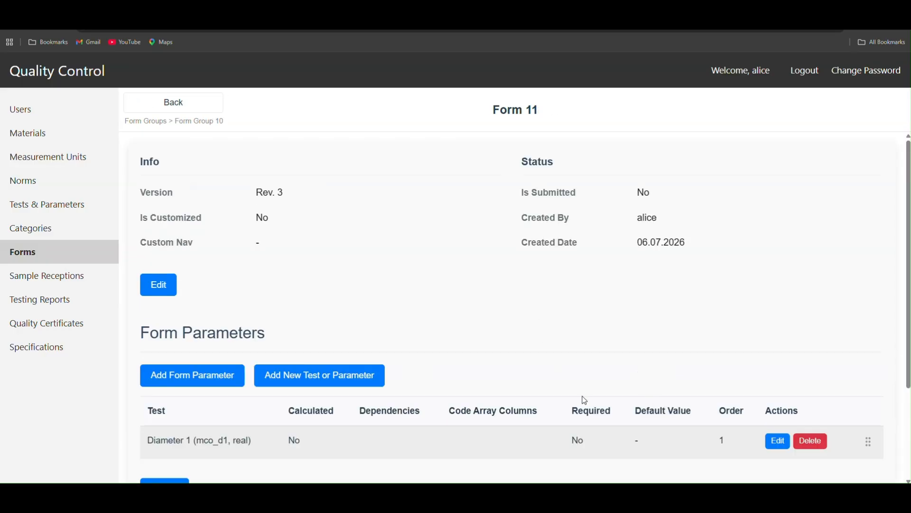
scroll(586, 404, down, 3)
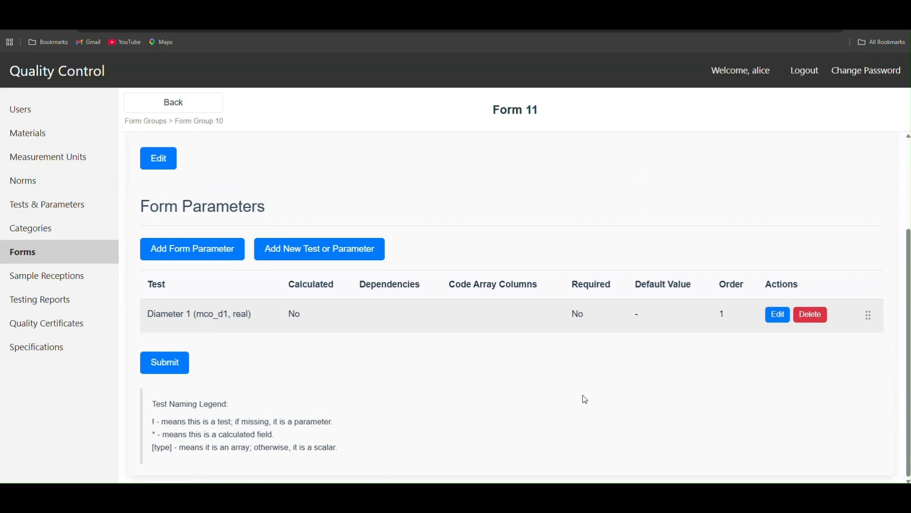
click(778, 315)
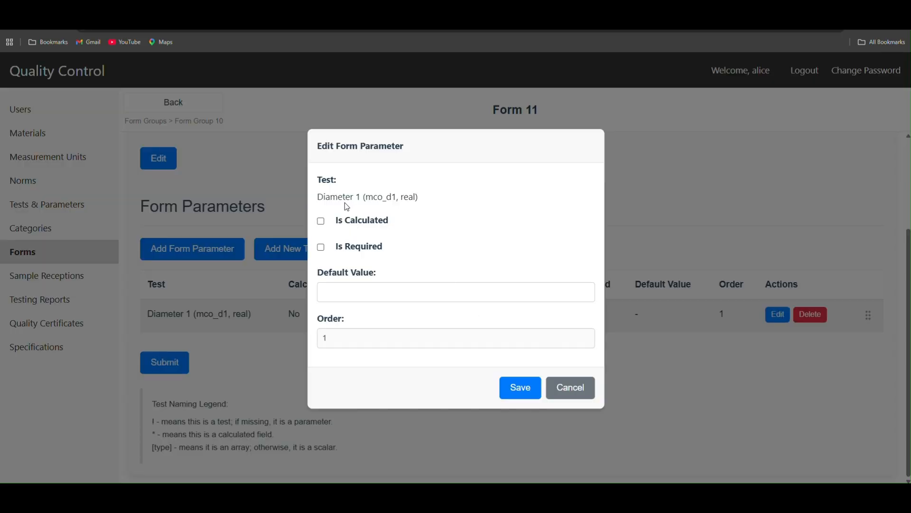
click(351, 289)
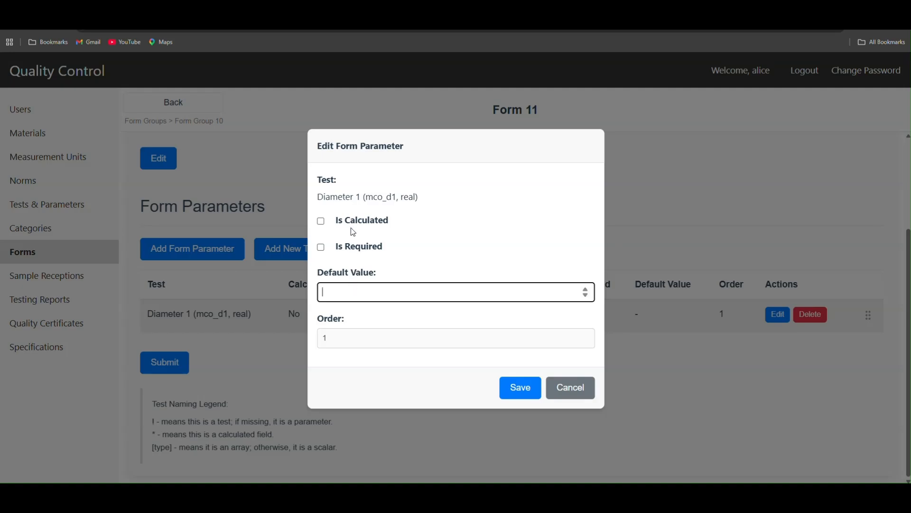
click(577, 390)
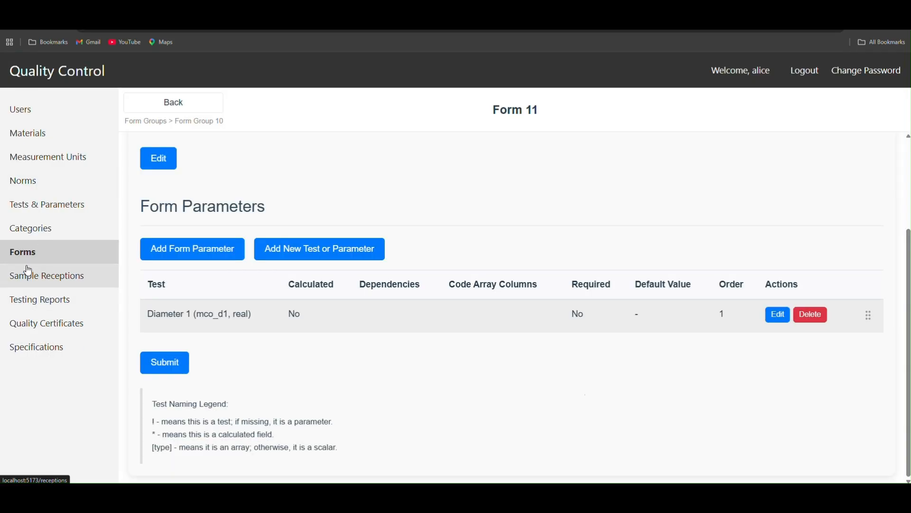
Step: Edit the Diameter 1 parameter so its unit is mm, leave its norm as None, and save the change
click(22, 204)
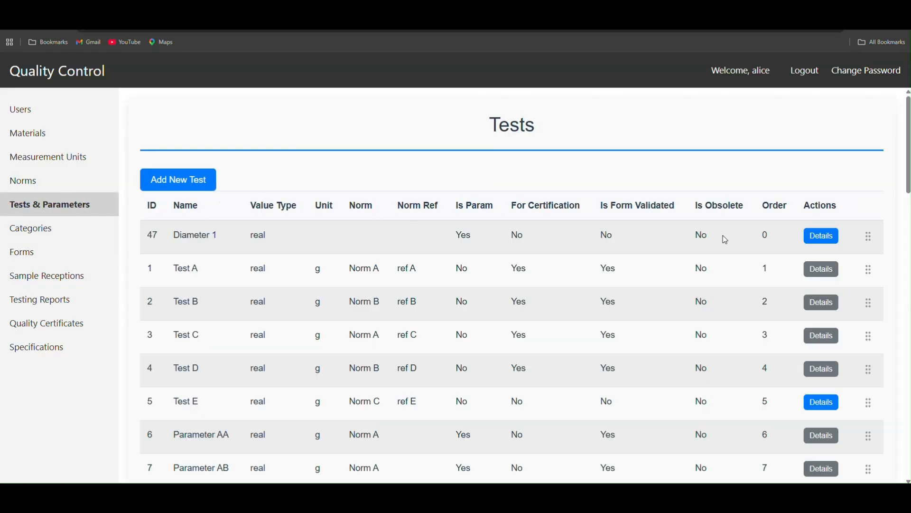
click(825, 236)
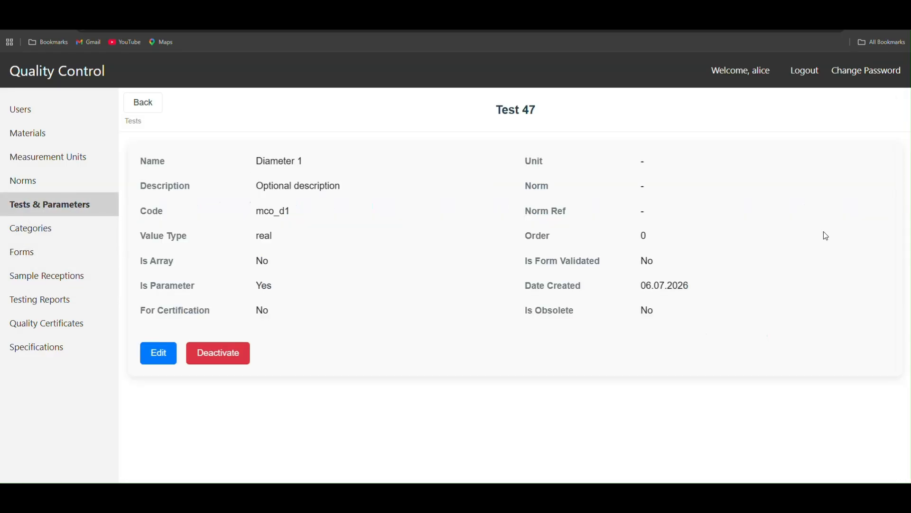
click(162, 353)
scroll(384, 349, down, 3)
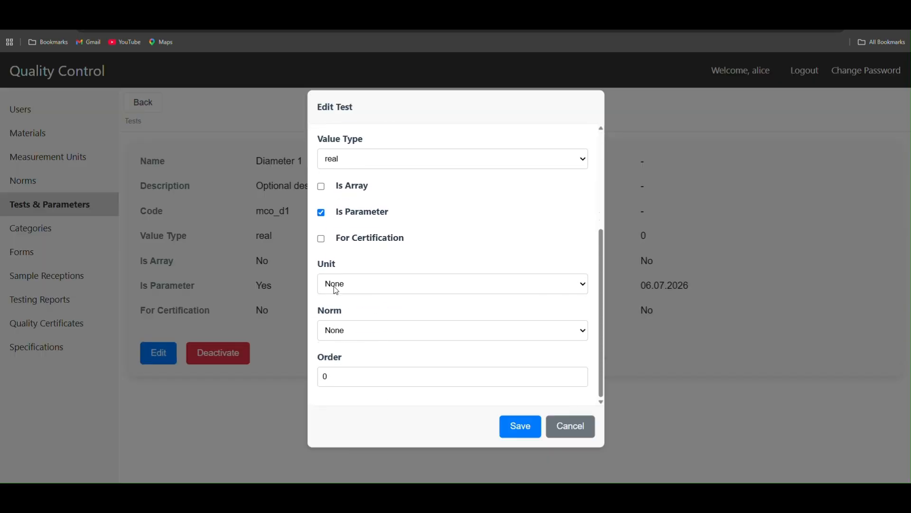
click(338, 284)
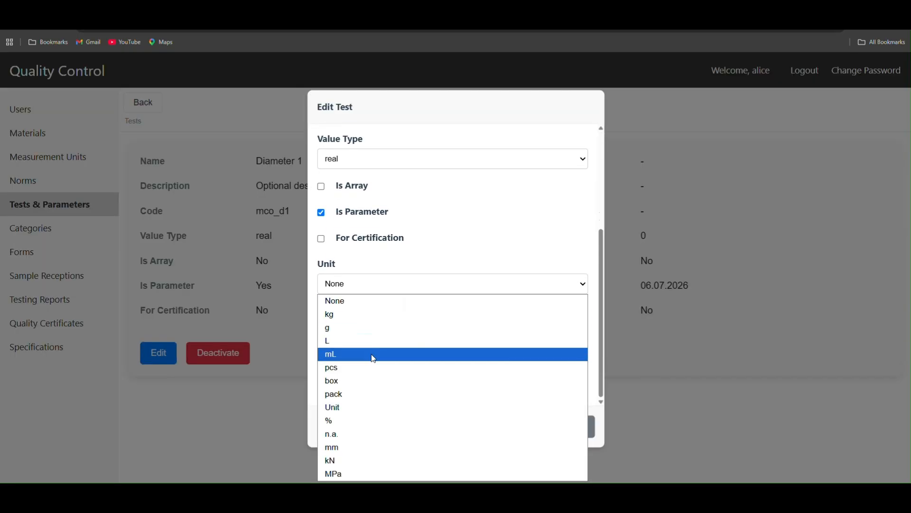
click(373, 448)
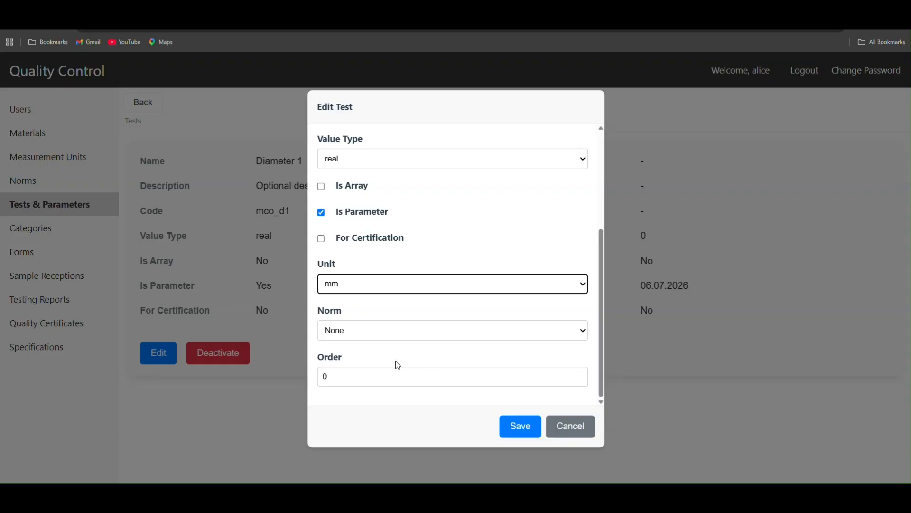
click(364, 328)
scroll(374, 399, up, 1)
scroll(377, 404, up, 3)
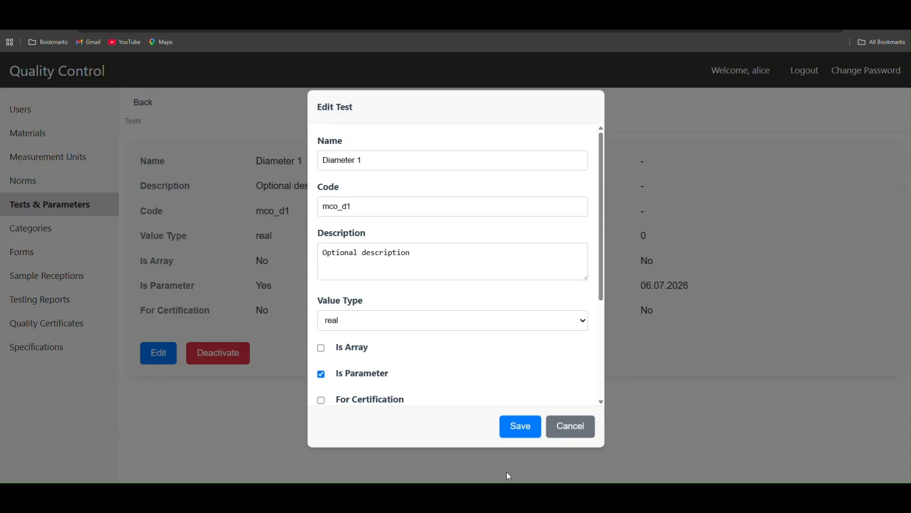
click(522, 427)
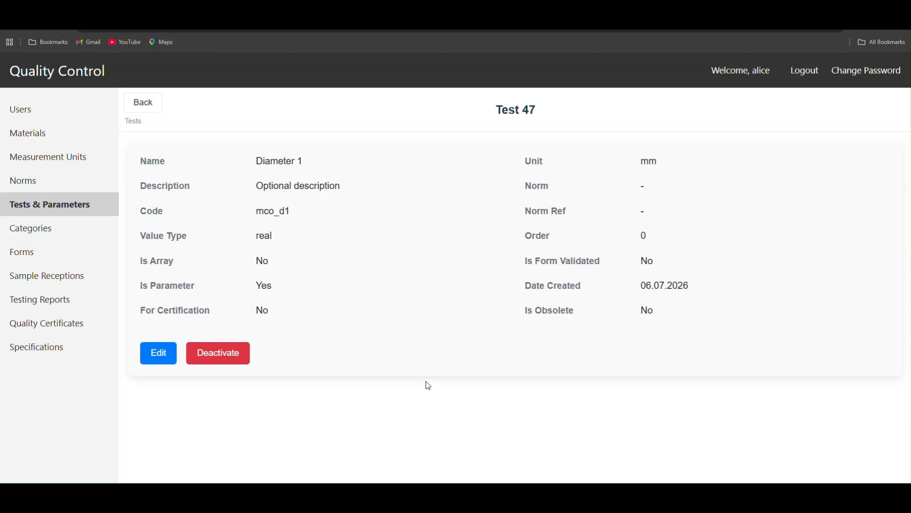
Step: Open the Rev. 3 draft of the FT-QA-042 Concrete Compressive Strength form for editing and go to its form parameters
click(23, 254)
scroll(739, 458, down, 1)
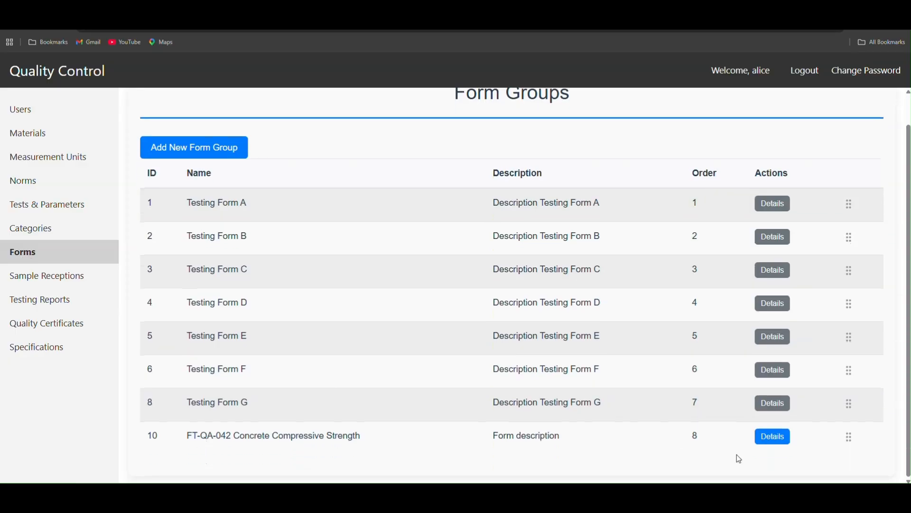
click(773, 437)
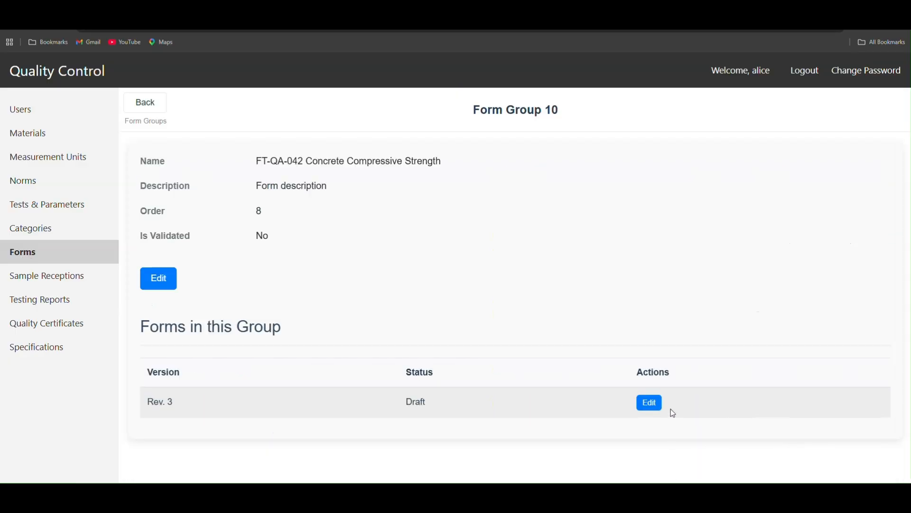
click(653, 402)
scroll(379, 313, down, 3)
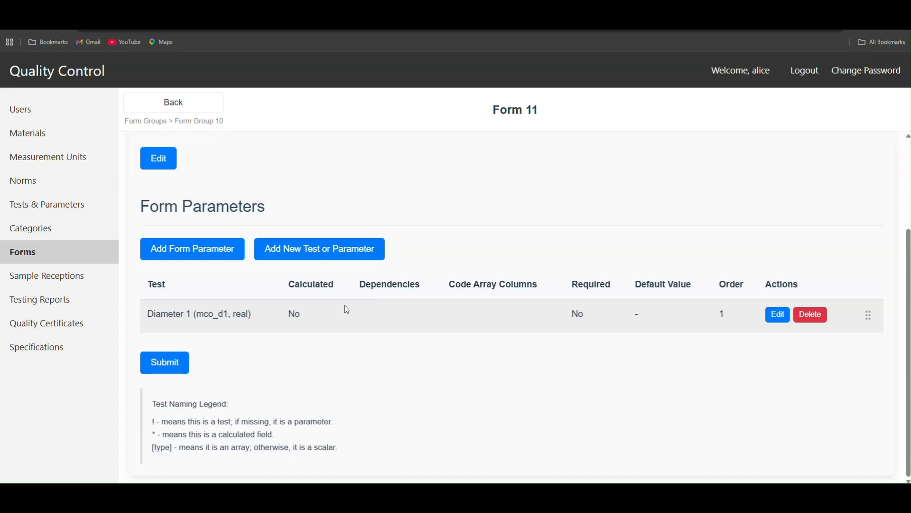
Step: Start a new test or parameter for the form named "Diameter 2" with the code mco_d2
click(367, 248)
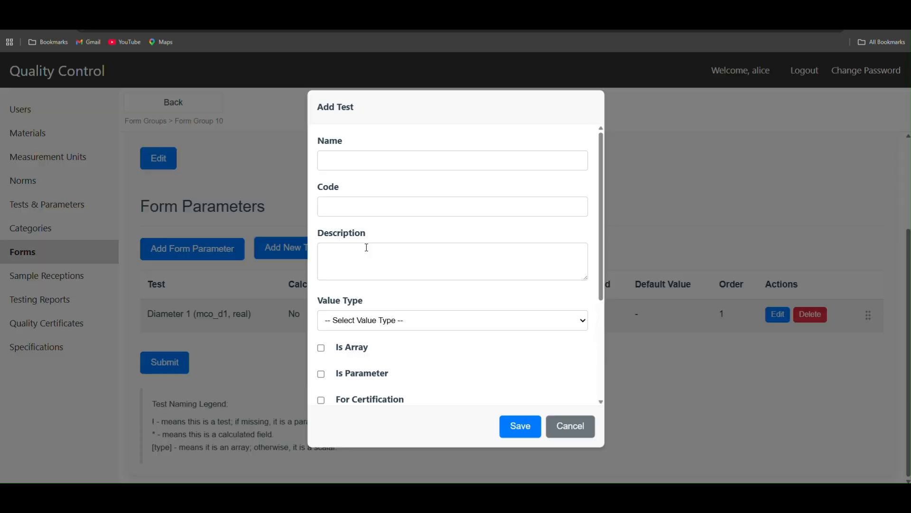
click(367, 160)
text(D)
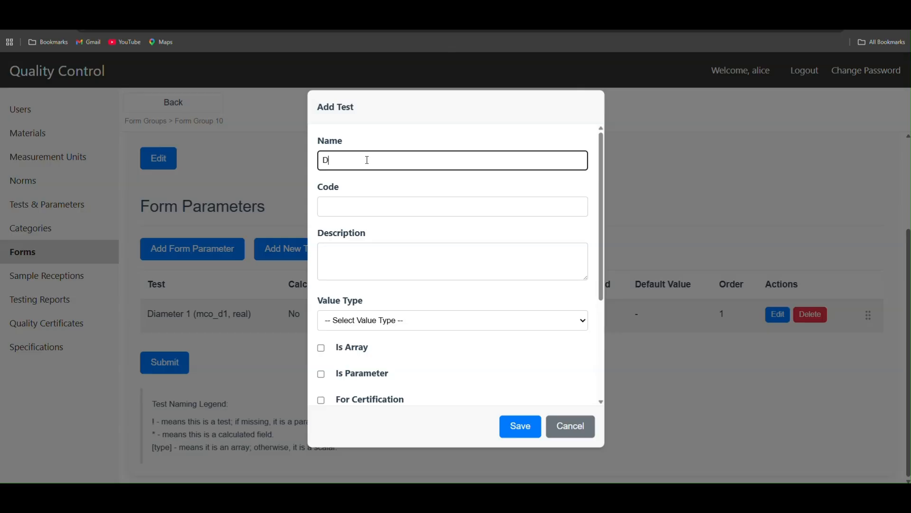
text(iameter 2)
click(374, 206)
text(mco_d1)
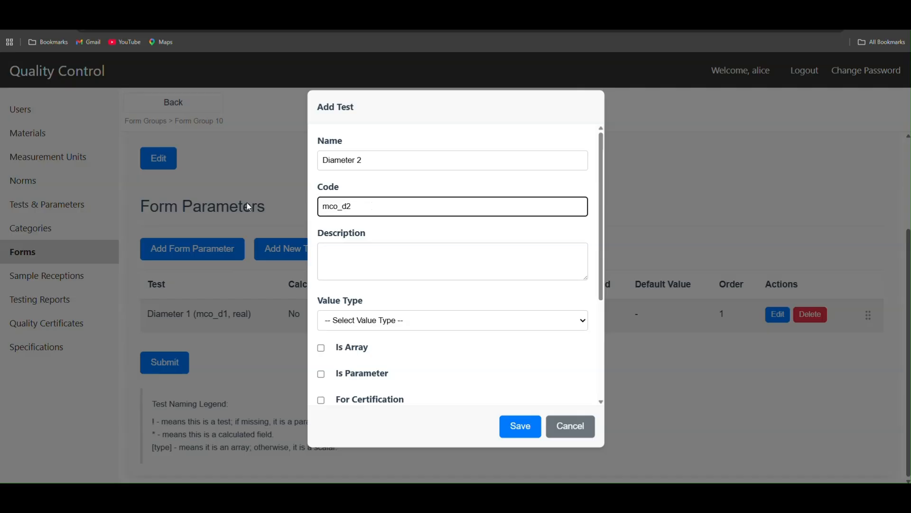
Step: Give Diameter 2 the description "Optional description" and set its value type to real
click(344, 257)
text(0)
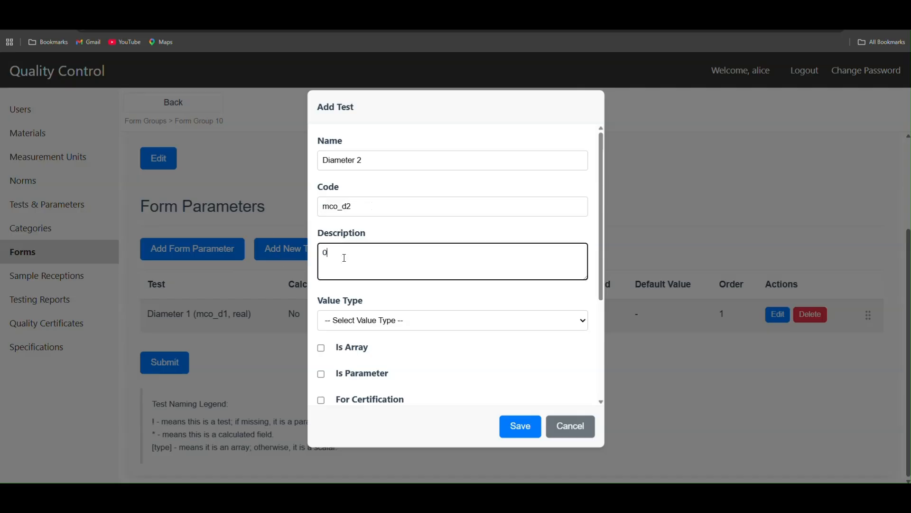
text(ptional description)
click(414, 322)
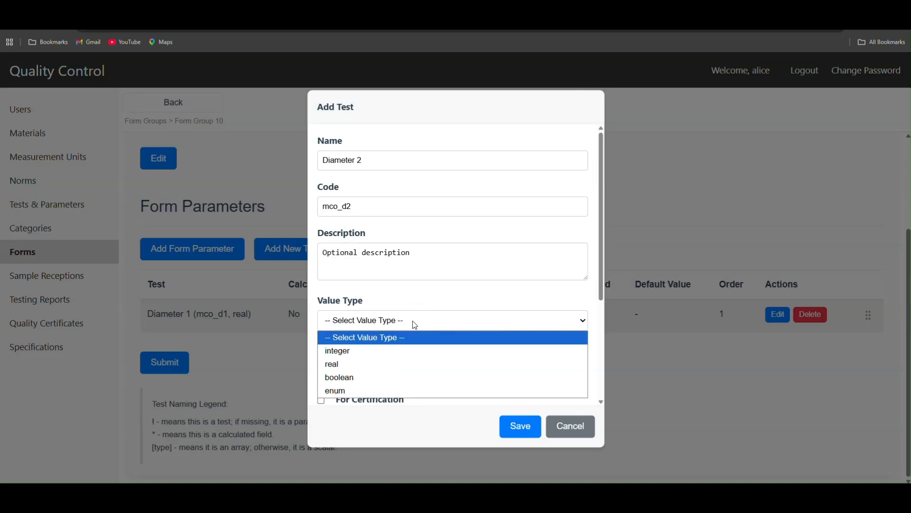
click(362, 364)
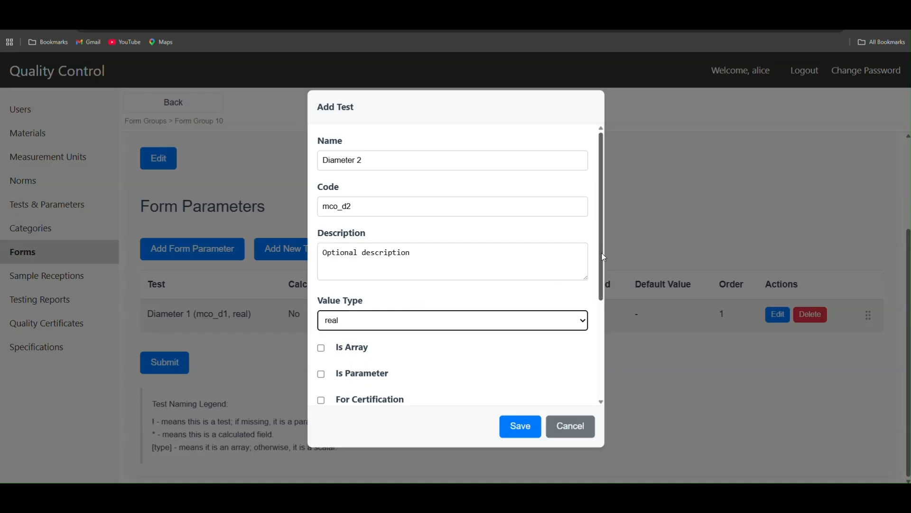
Step: Mark Diameter 2 as a parameter, set its unit to mm, and save it to the form
drag(600, 257, 601, 325)
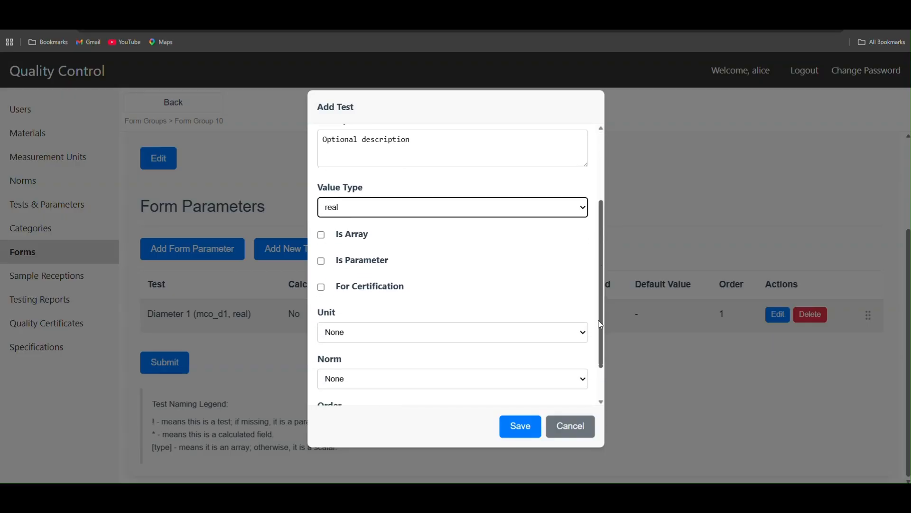
click(366, 262)
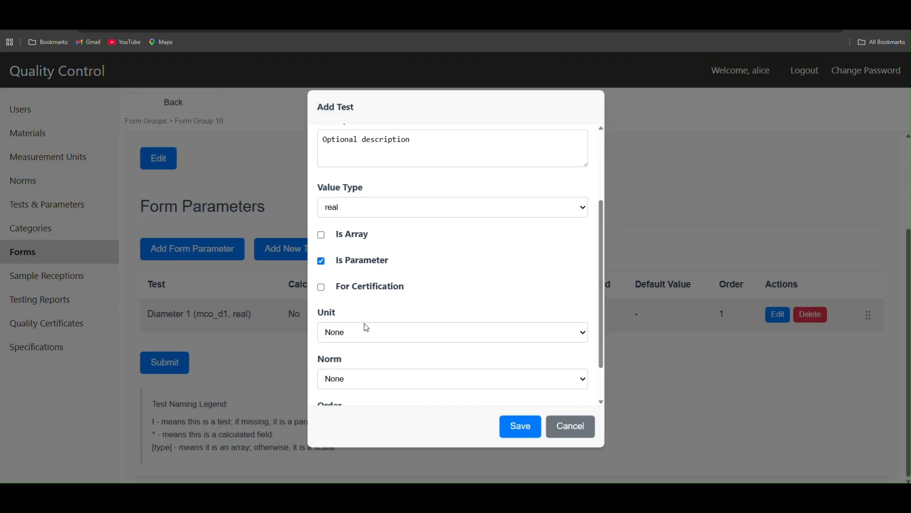
drag(602, 274, 603, 307)
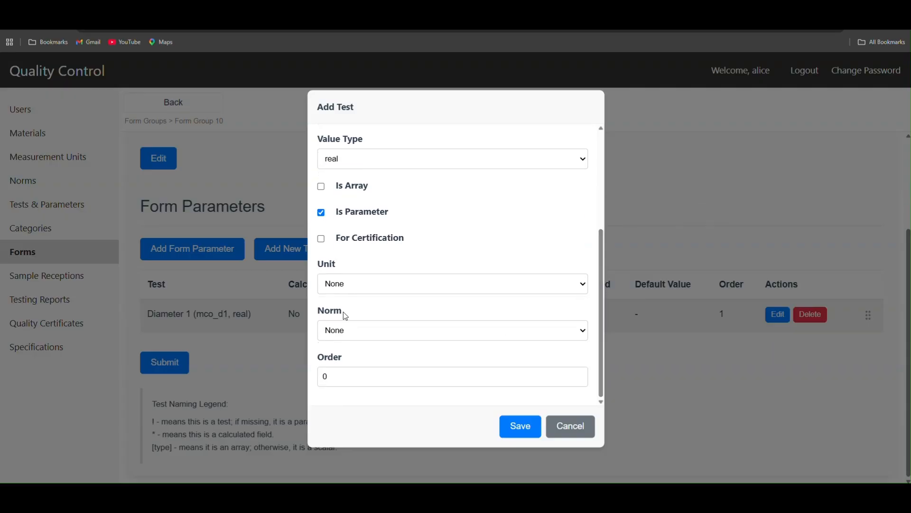
click(347, 286)
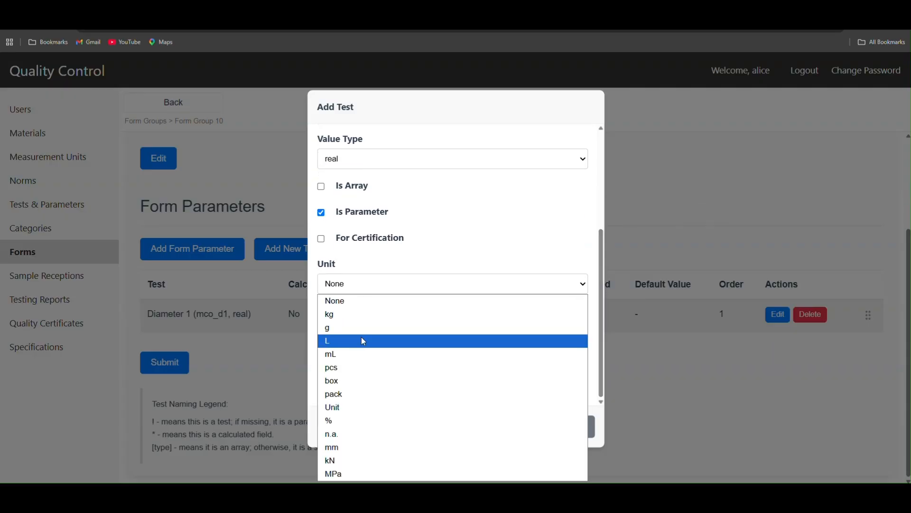
click(370, 448)
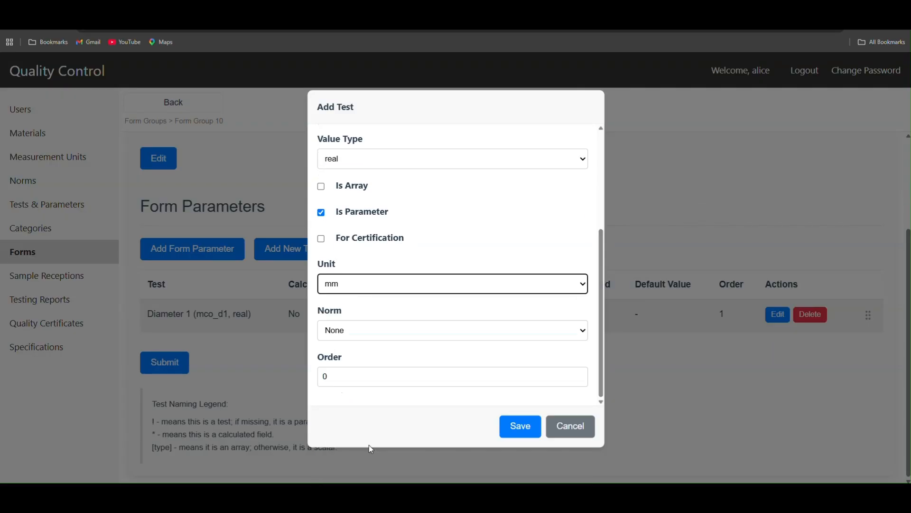
click(524, 431)
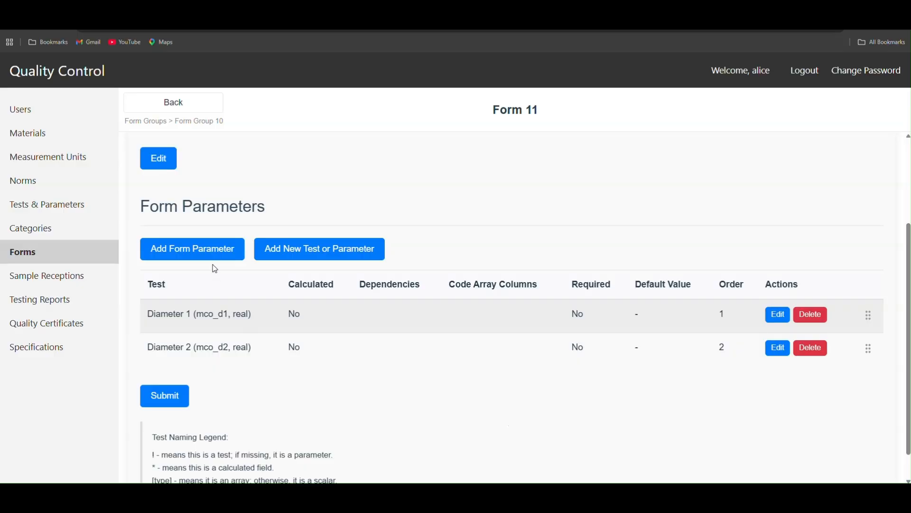
Step: Start another new test or parameter, check the raw observations in the worksheet for the next measurement, and name it "Height 1"
click(334, 248)
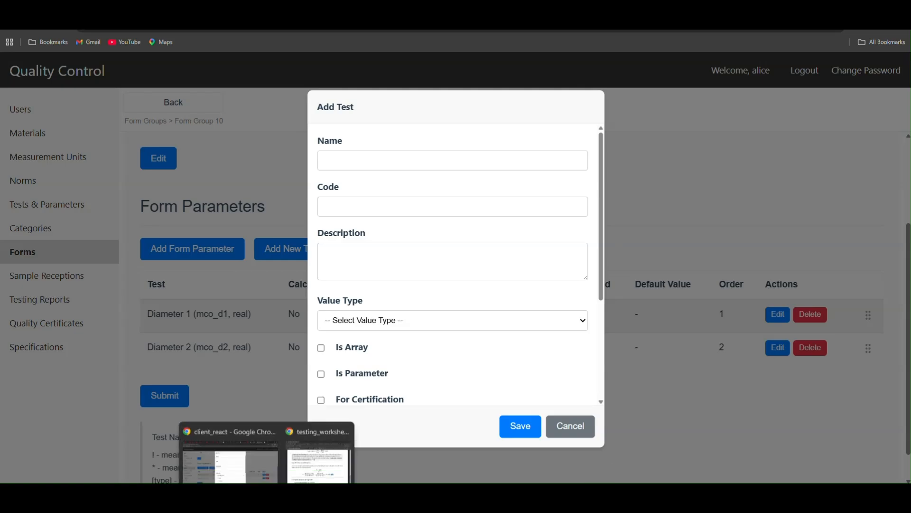
click(311, 458)
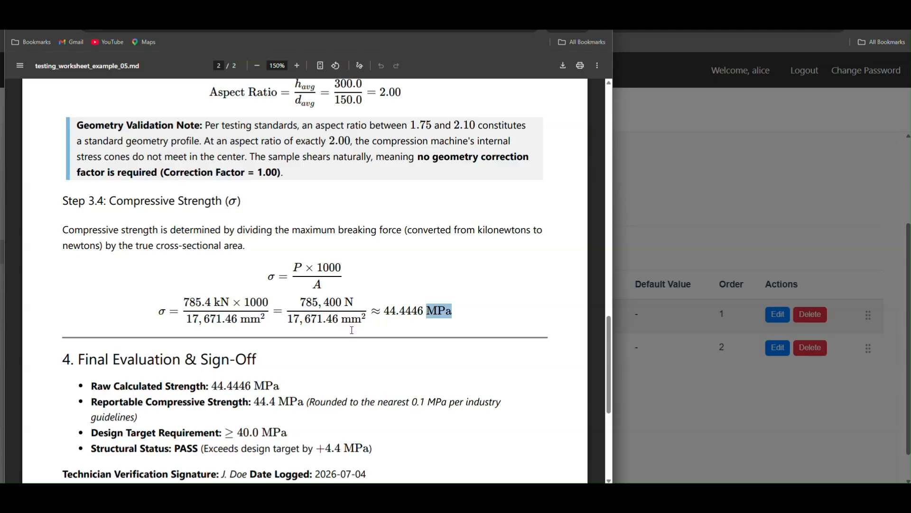
scroll(370, 376, up, 12)
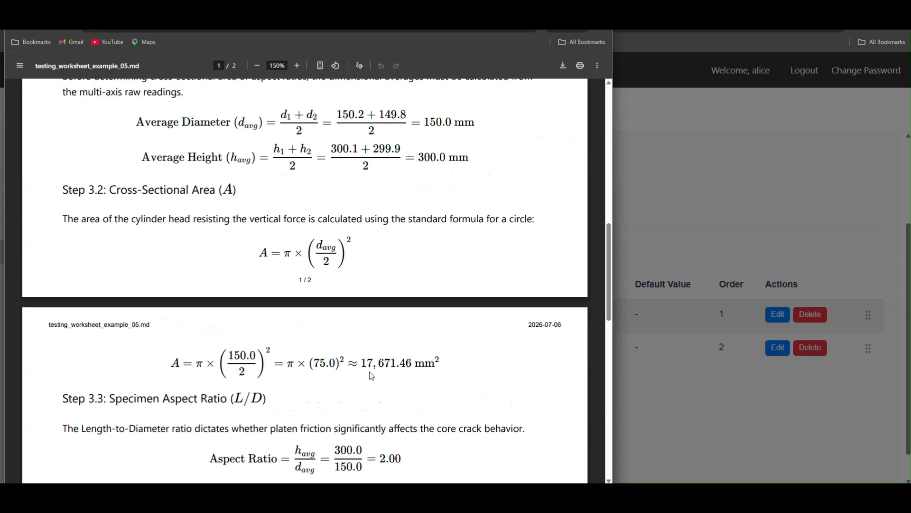
scroll(371, 377, up, 1)
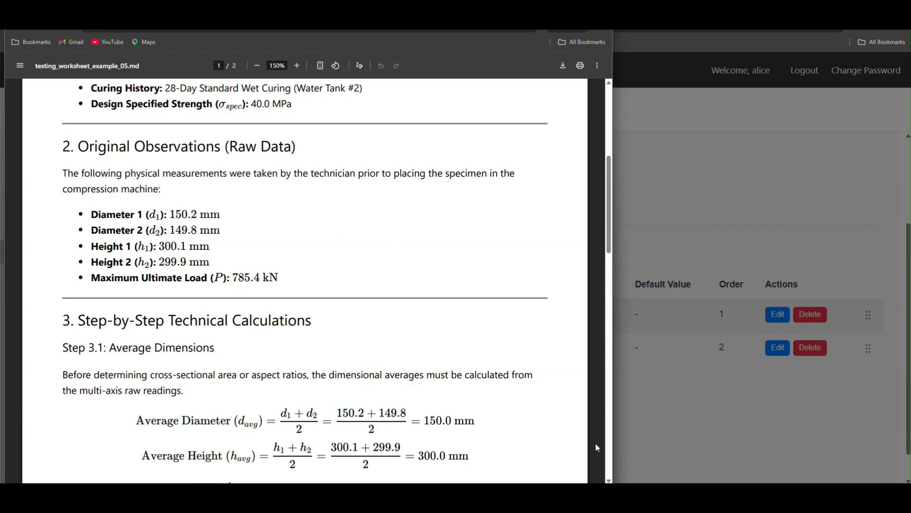
click(717, 235)
click(331, 160)
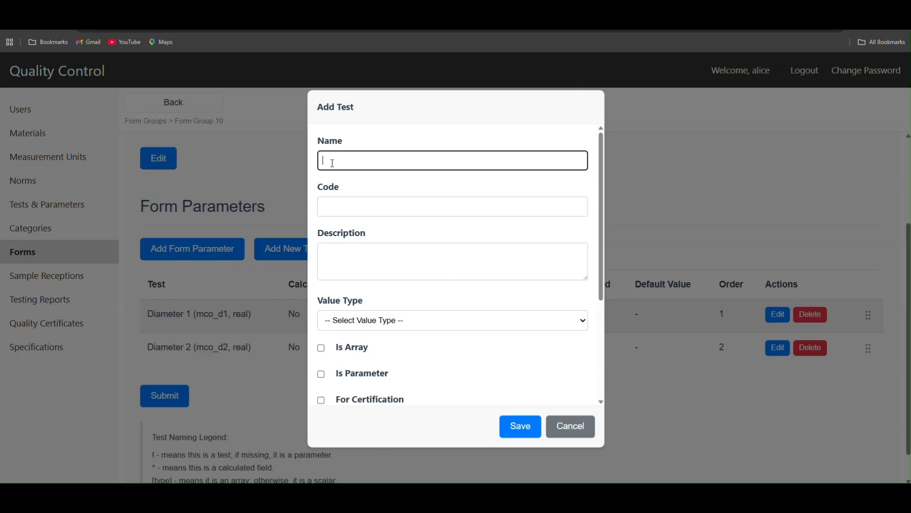
text(Hel)
text(ght 1)
Step: Set Height 1's code to mco_h1 and its description to "Optional description"
click(360, 202)
text(mco_d1)
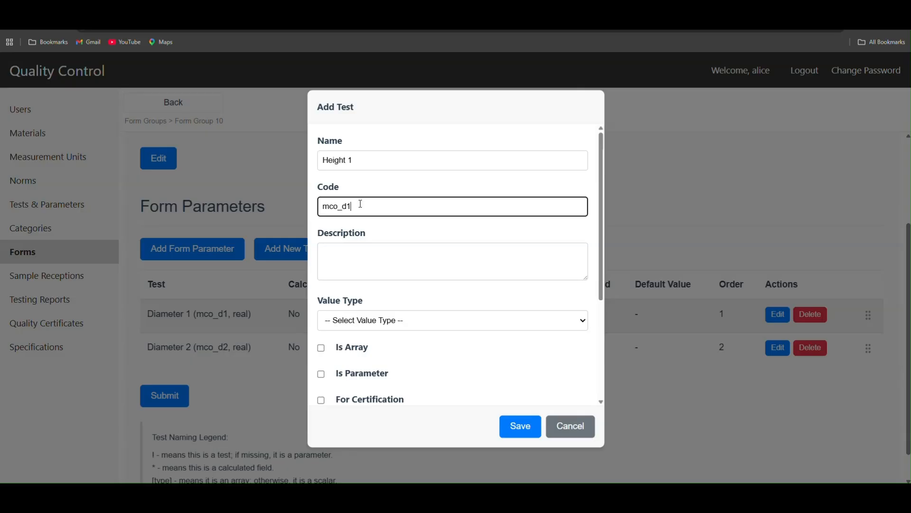
key(BackSpace)
key(BackSpace)
text(h1)
click(371, 264)
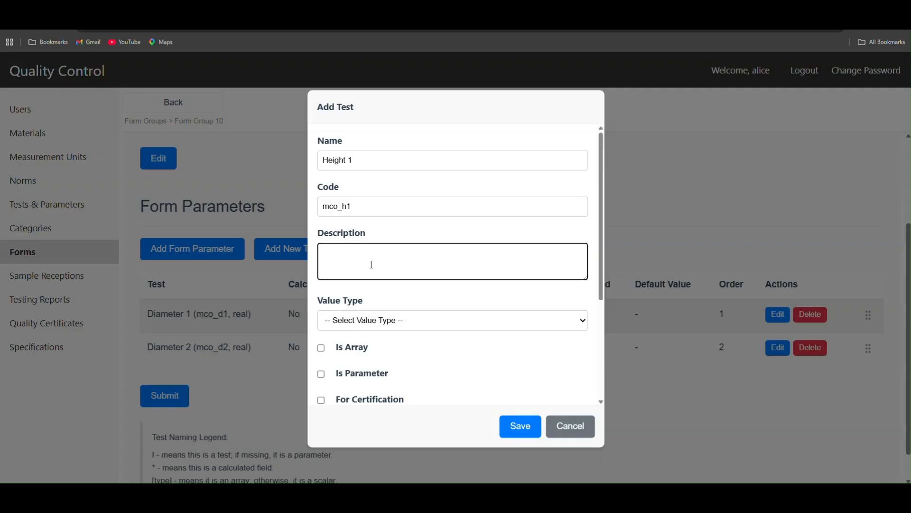
text(Optional description)
Step: Set Height 1's value type to real, mark it as a parameter with unit mm, and save it to the form
click(397, 326)
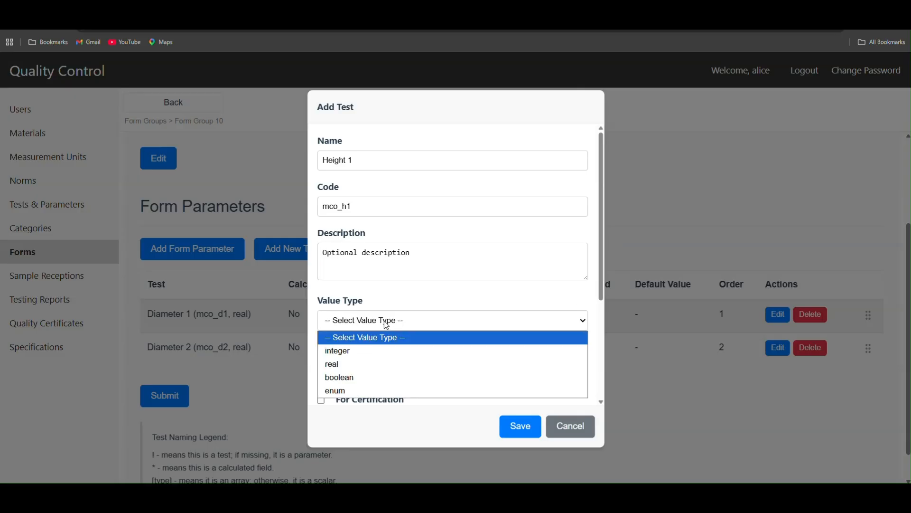
click(380, 365)
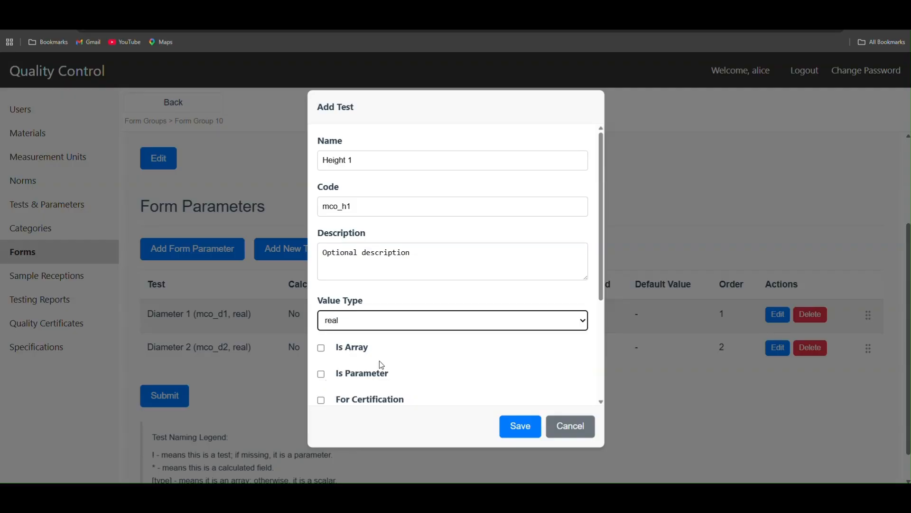
click(361, 373)
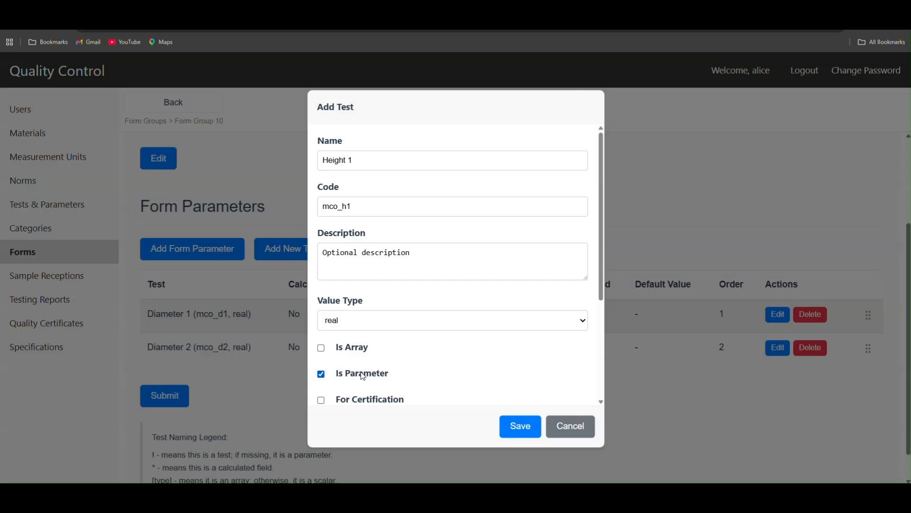
scroll(434, 358, down, 3)
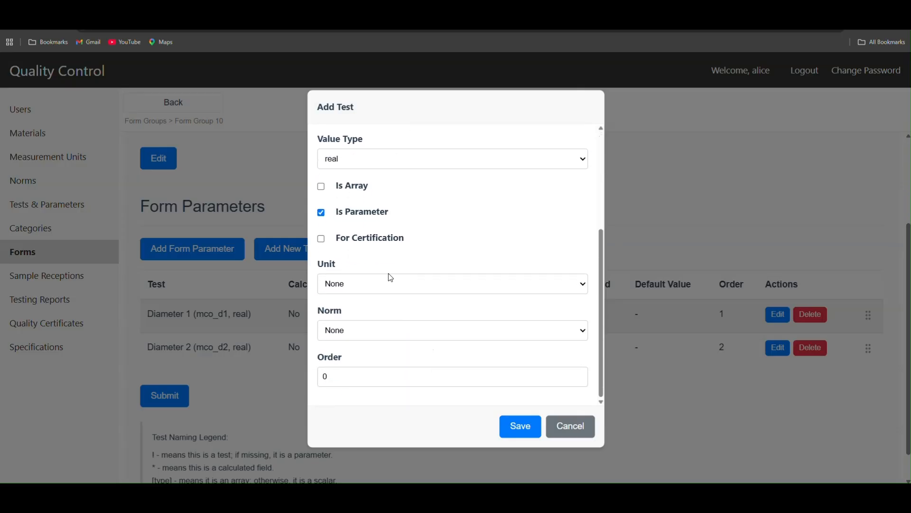
click(335, 283)
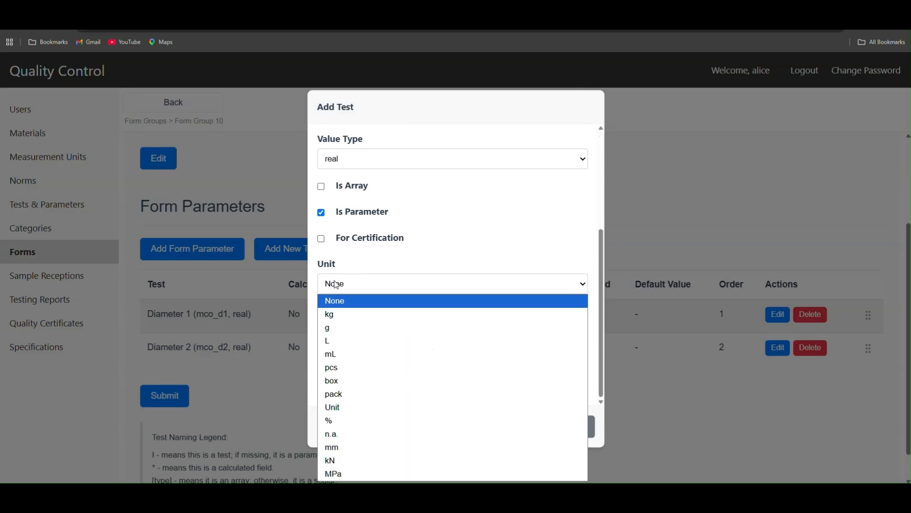
click(372, 447)
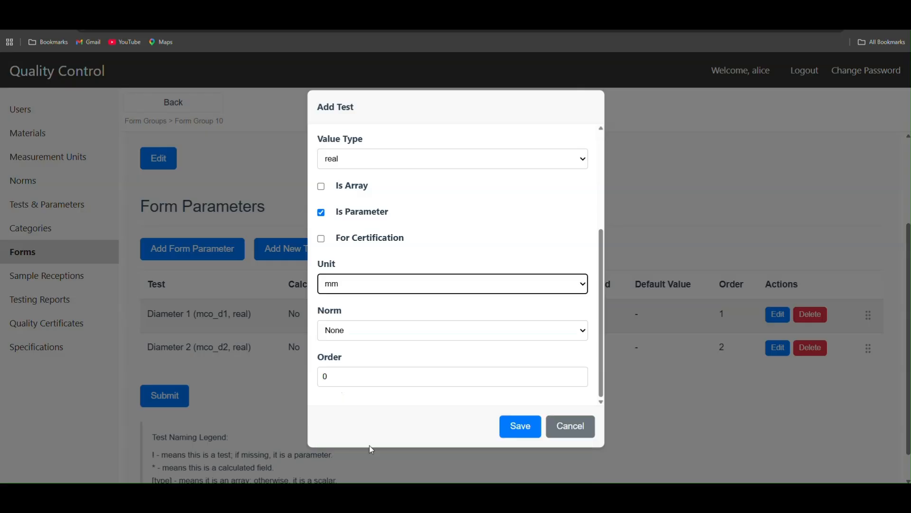
click(520, 426)
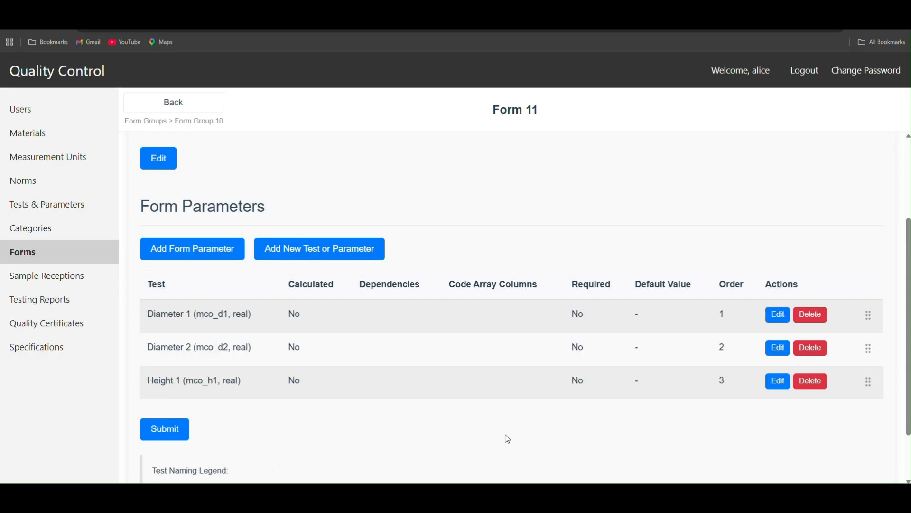
Step: Start another new test or parameter named "Height 2" with the code mco_h2
click(327, 253)
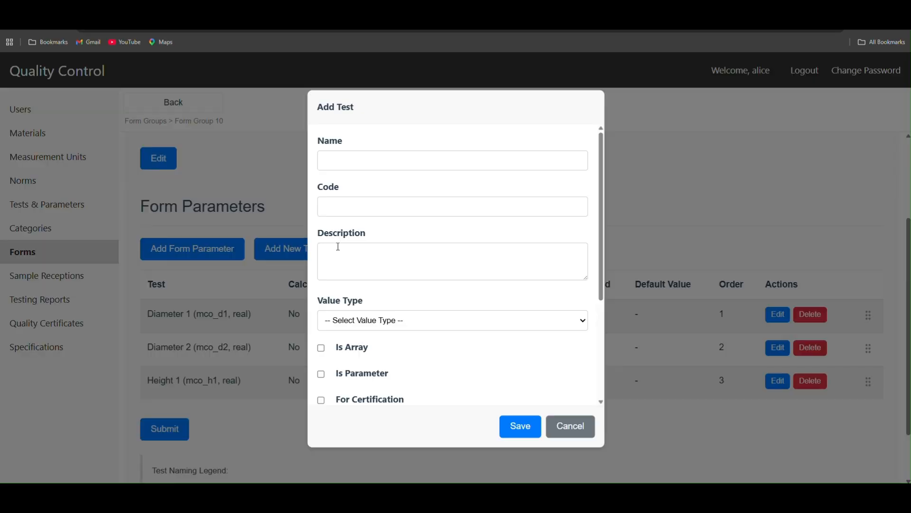
click(367, 159)
text(H)
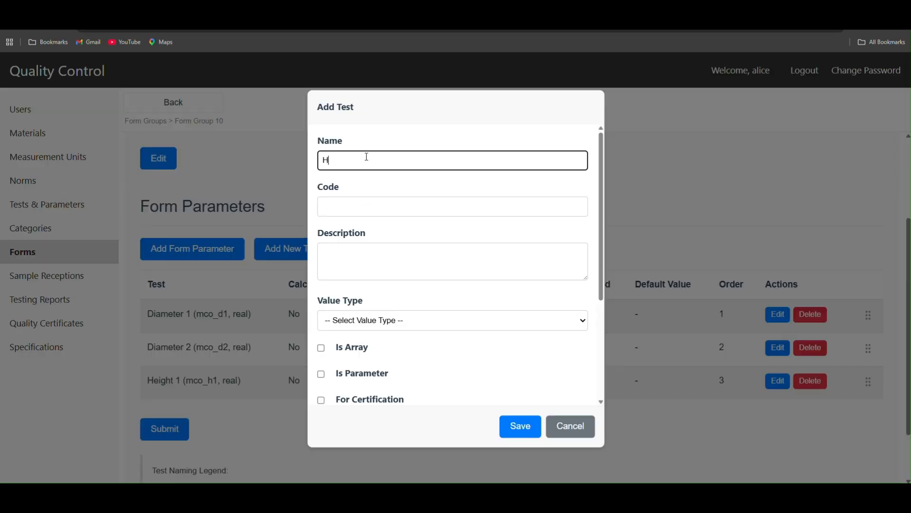
text(eight 2)
click(345, 206)
text(mco_d)
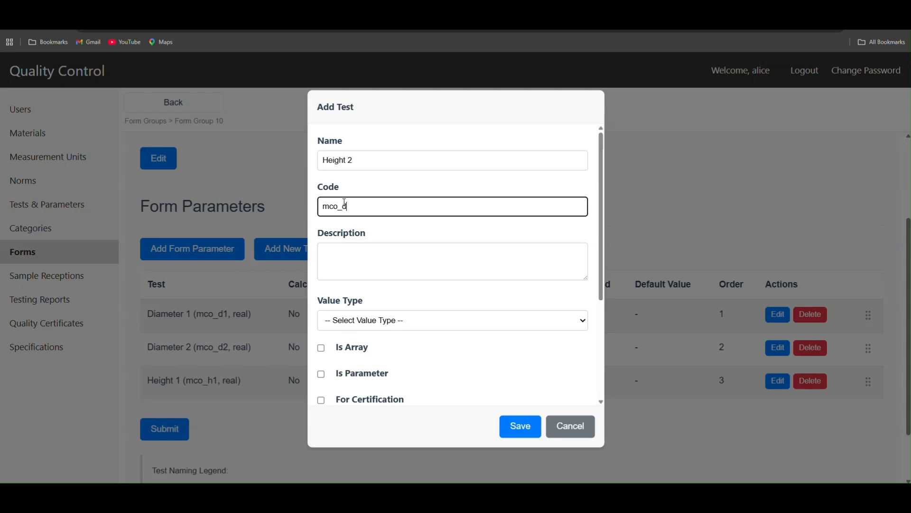
key(BackSpace)
text(h2)
Step: Give Height 2 the description "Optional description"
click(357, 262)
text(O)
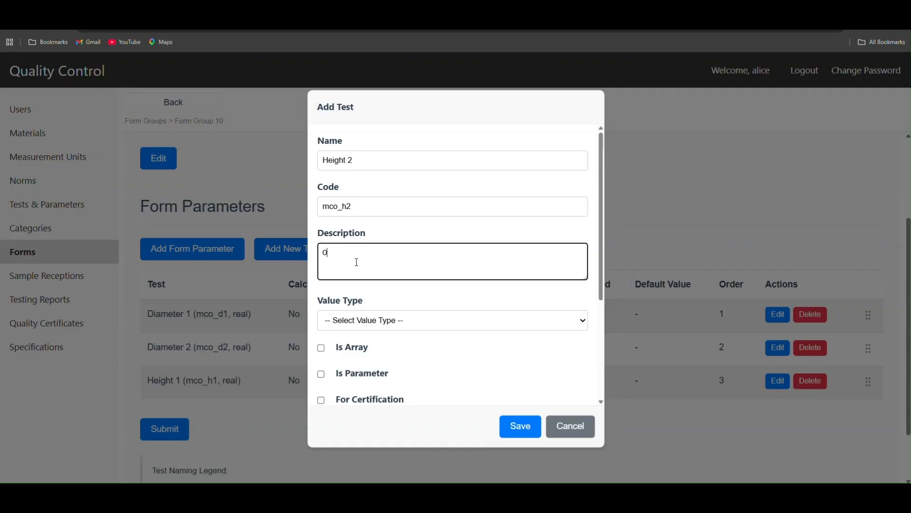
text(ptional description)
Step: Set Height 2's value type to real, mark it as a parameter, and save it to the form
click(357, 322)
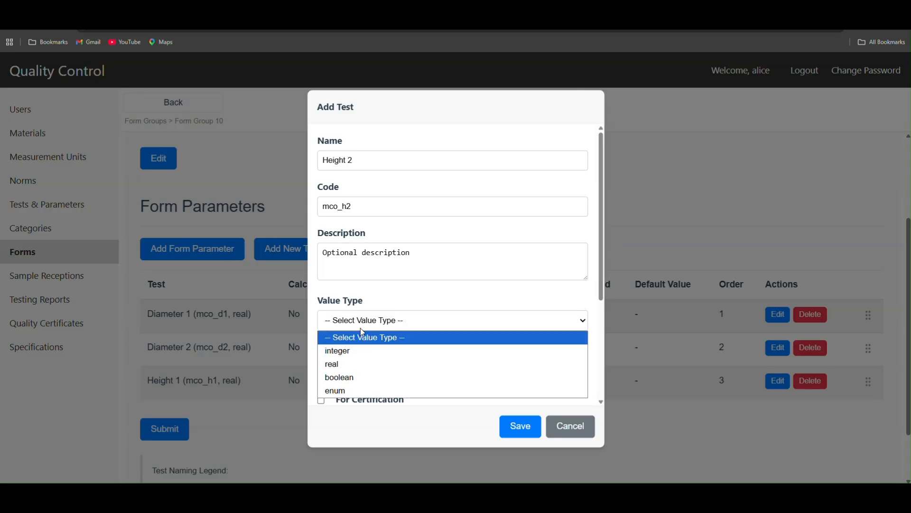
click(363, 366)
click(359, 374)
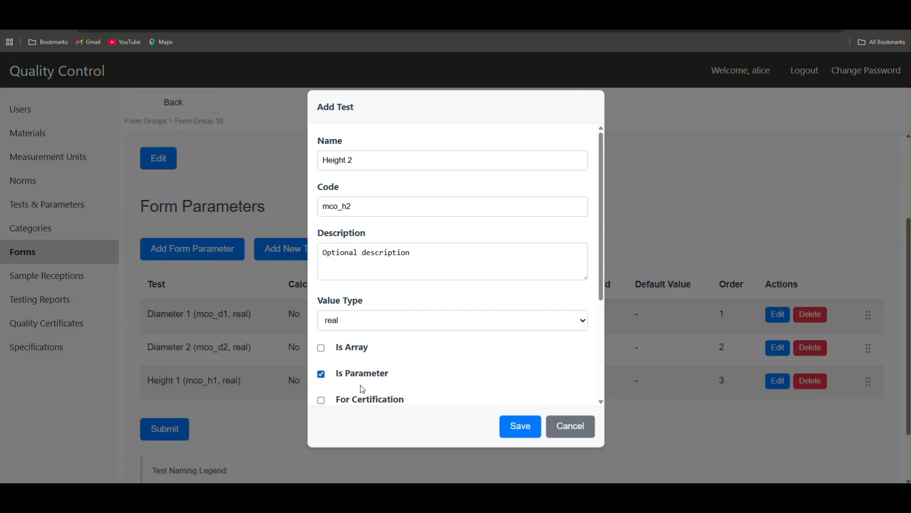
click(524, 433)
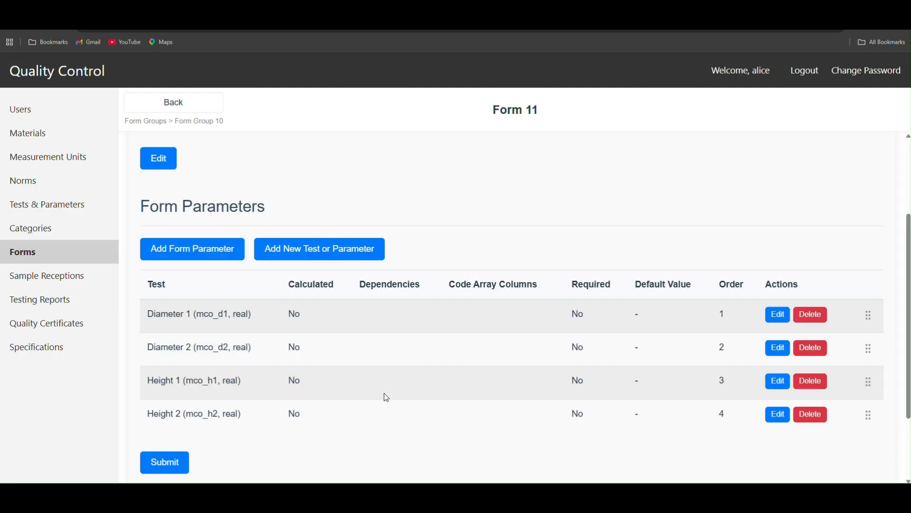
Step: Check the worksheet's raw observations for the remaining measurement and start a new test or parameter named "Maximum Load"
scroll(383, 397, down, 2)
key(alt+Tab)
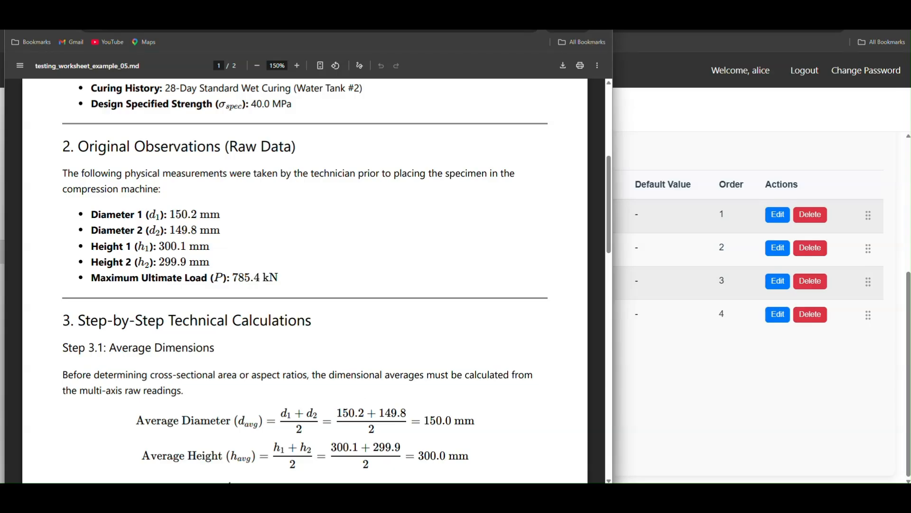
click(719, 415)
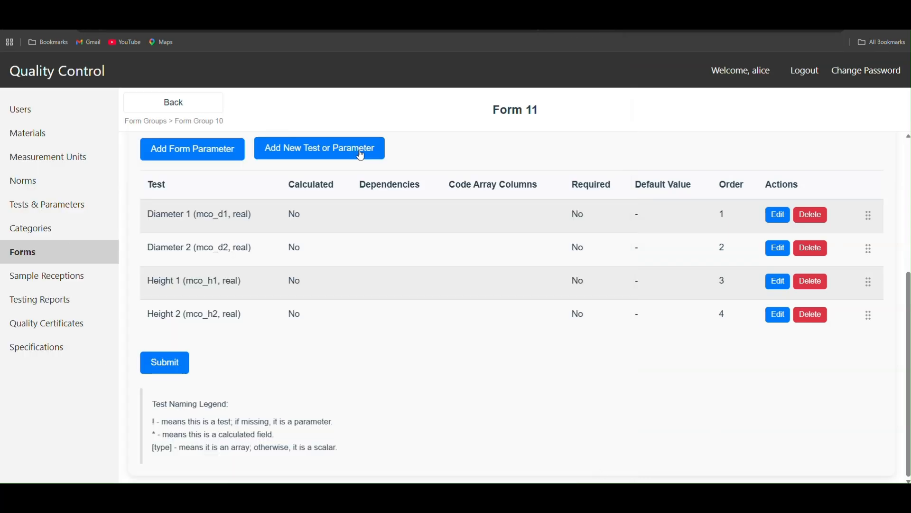
click(358, 157)
click(361, 159)
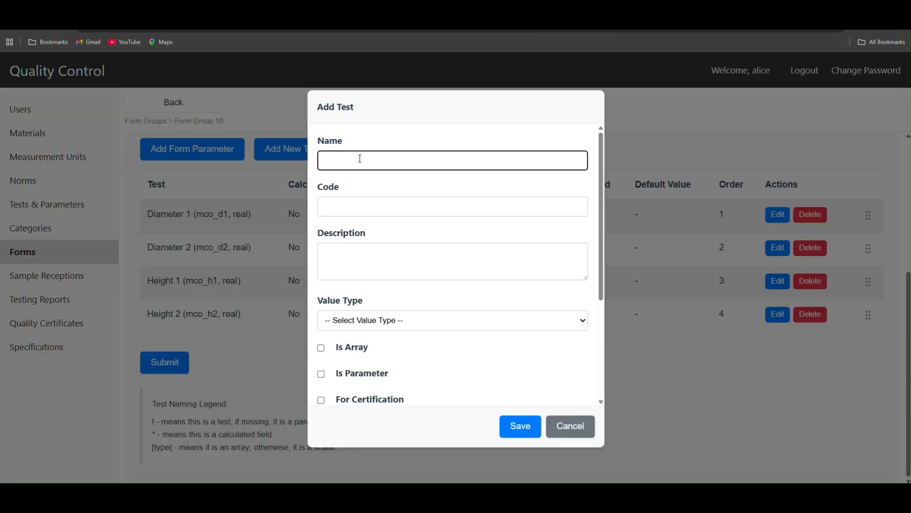
text(Maximum Load)
Step: Set Maximum Load's code to mco_P and its description to "Optional description"
click(359, 209)
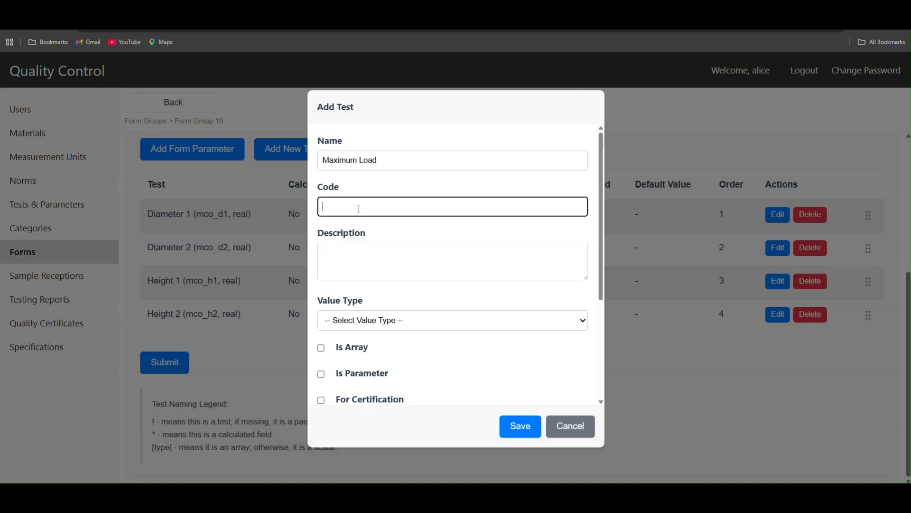
text(mco_P)
click(361, 256)
text(Op)
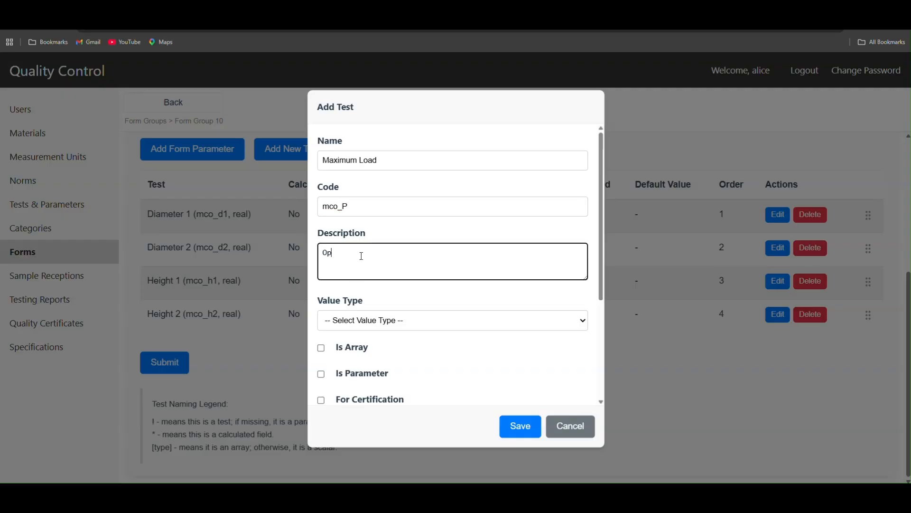
text(tional description)
Step: Set Maximum Load's value type to real, mark it as a parameter, and set its unit to kN
click(395, 321)
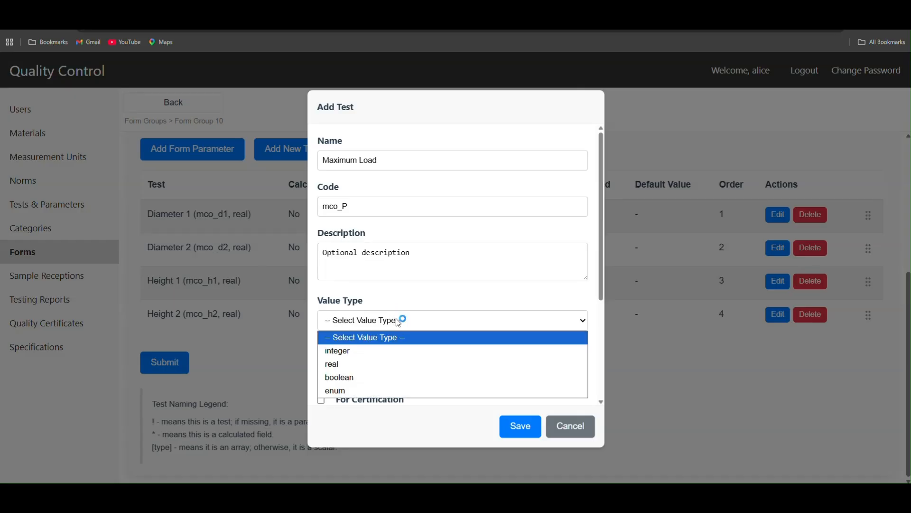
click(392, 362)
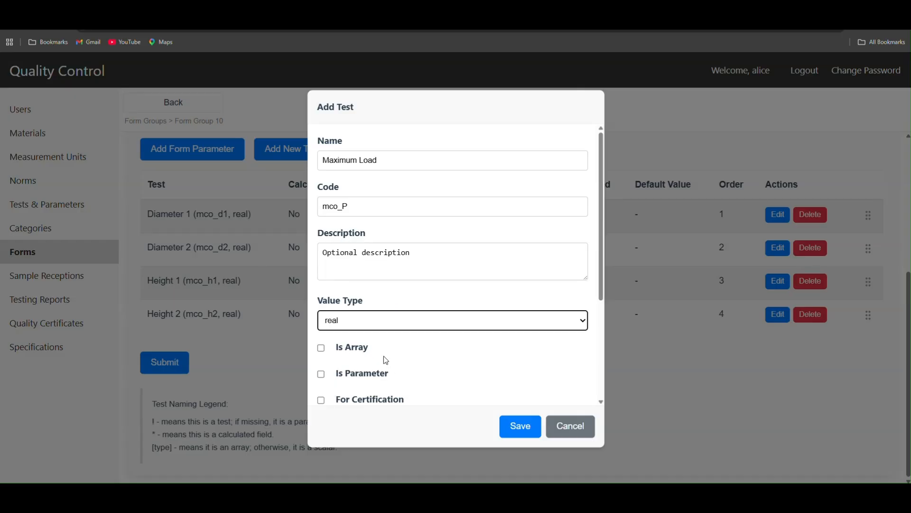
click(374, 380)
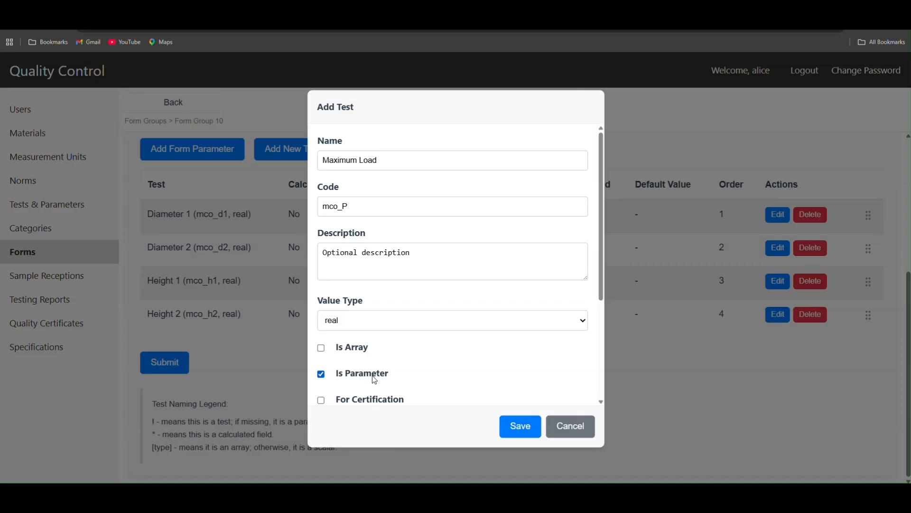
scroll(394, 370, down, 3)
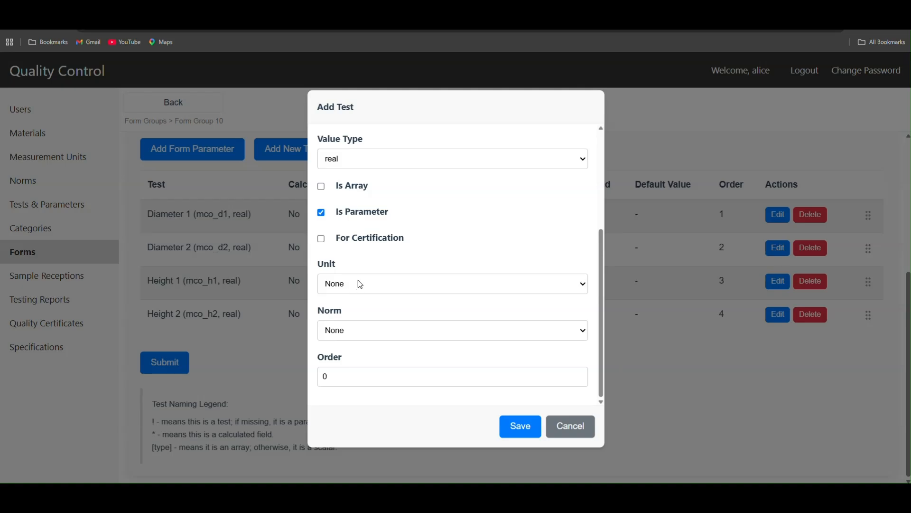
click(360, 284)
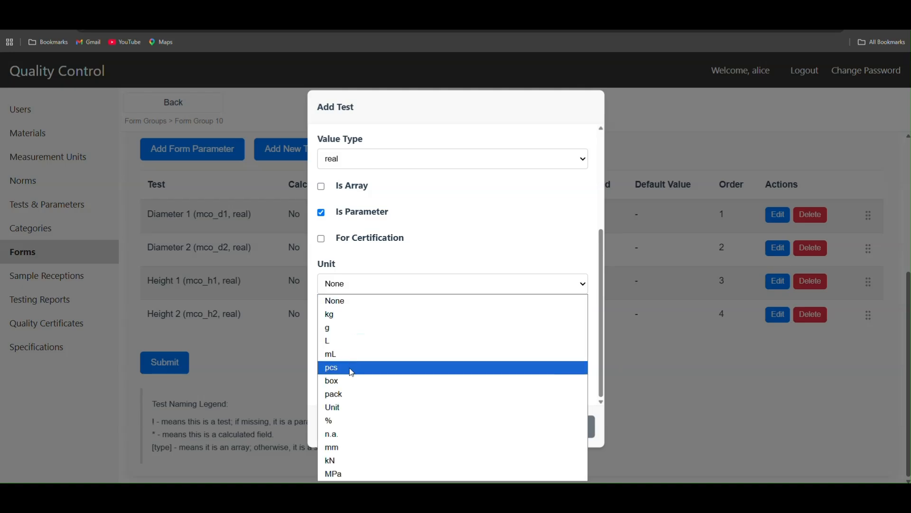
click(373, 461)
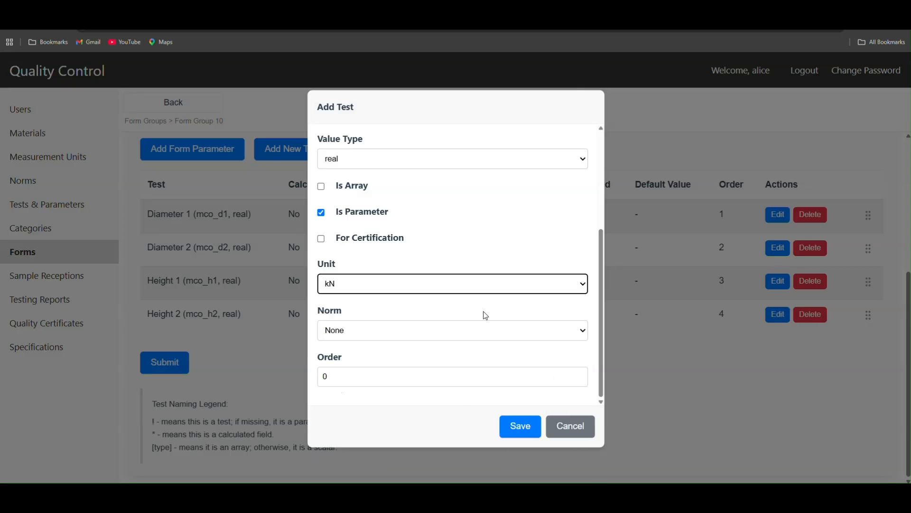
Step: Check the maximum ultimate load's unit in the worksheet and save Maximum Load to the form
mouse_move(267, 499)
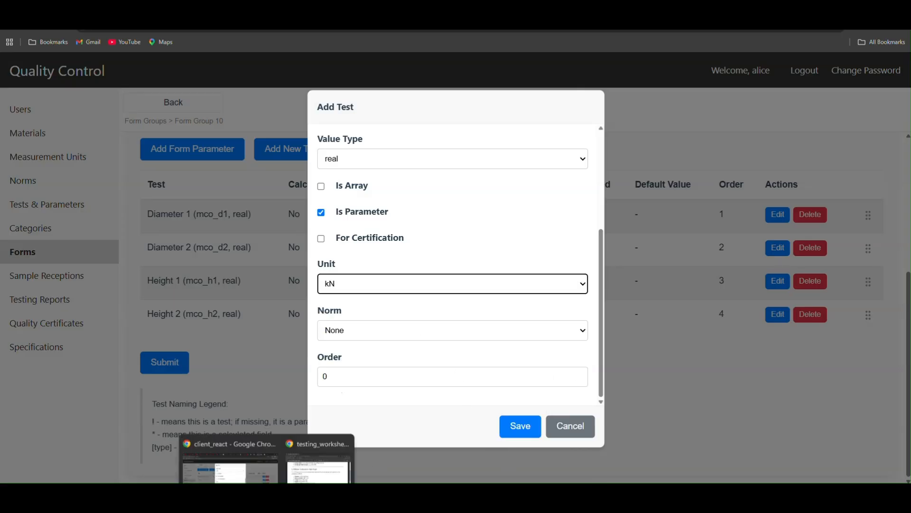
click(316, 463)
double_click(267, 277)
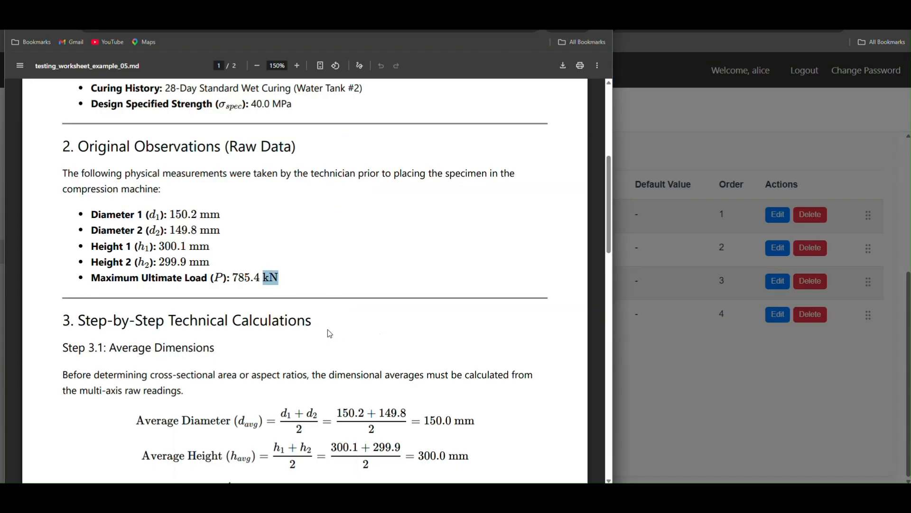
click(655, 294)
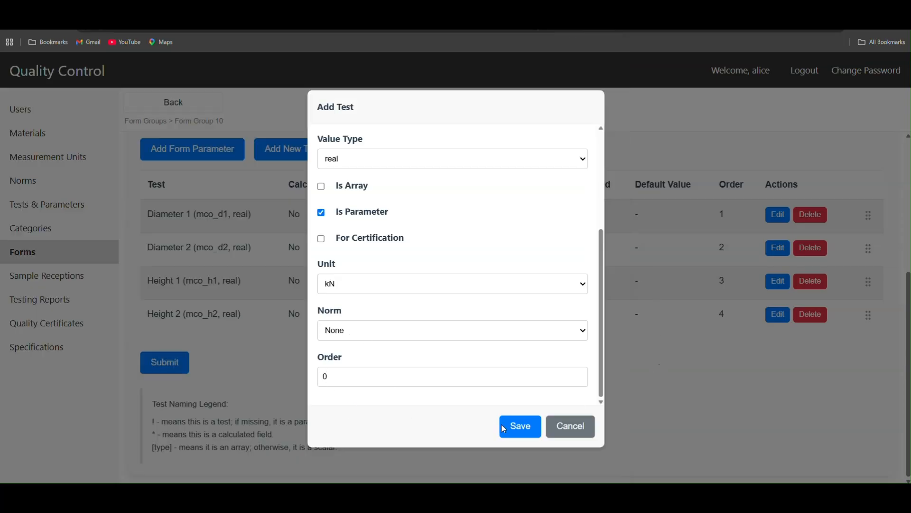
click(515, 434)
click(516, 432)
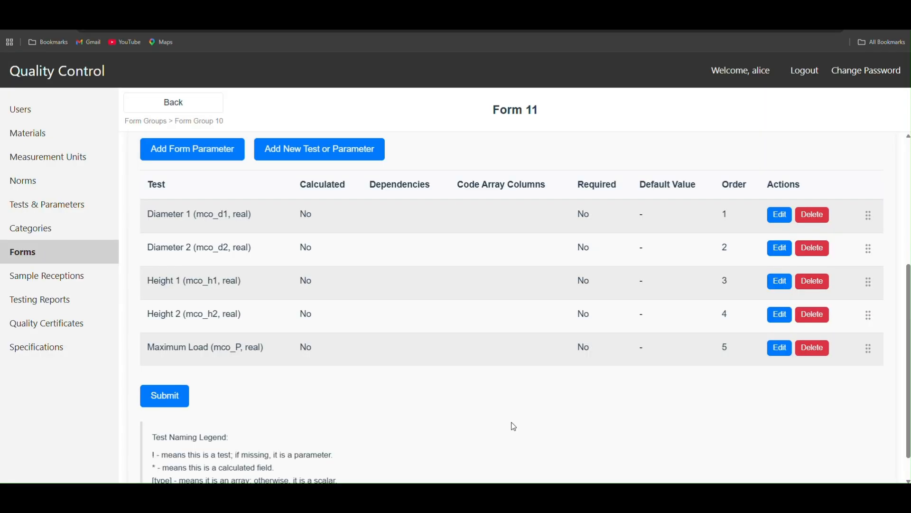
Step: Review the worksheet's step-by-step calculations for average dimensions, cross-sectional area and specimen aspect ratio
key(alt+Tab)
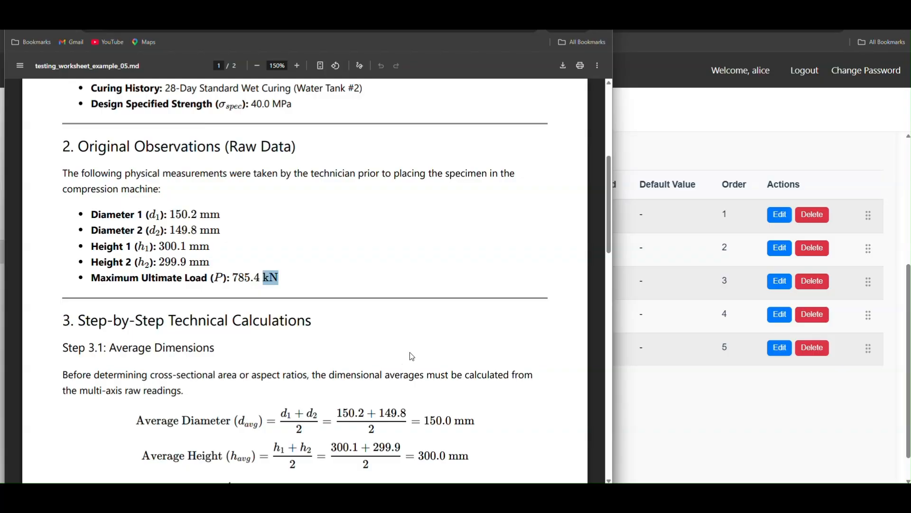
scroll(411, 353, down, 2)
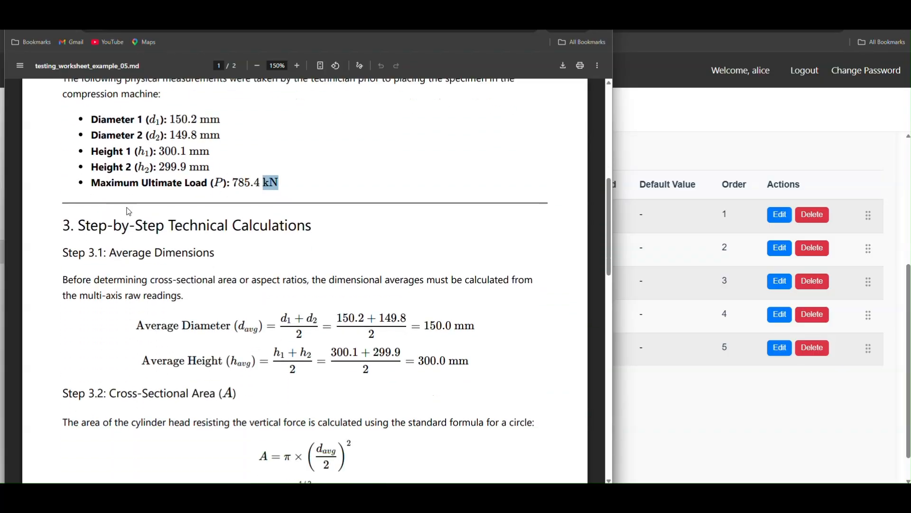
scroll(126, 209, up, 1)
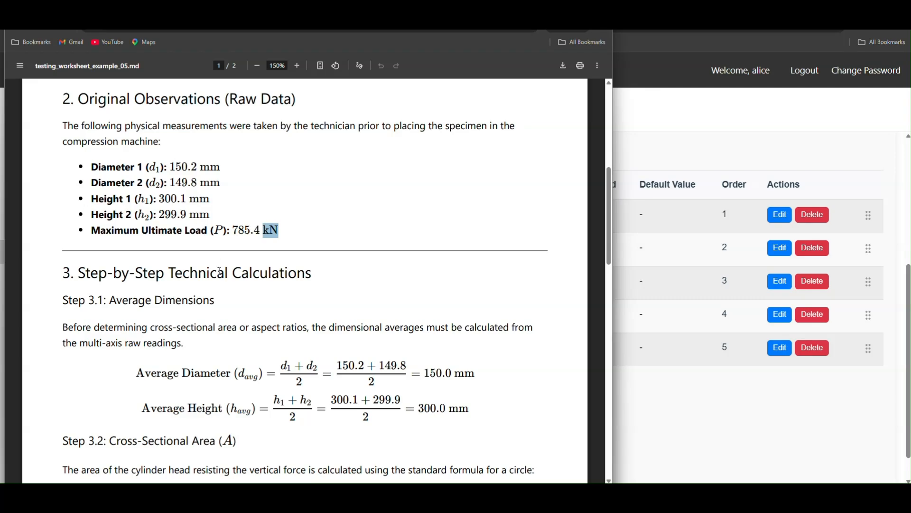
scroll(417, 369, down, 3)
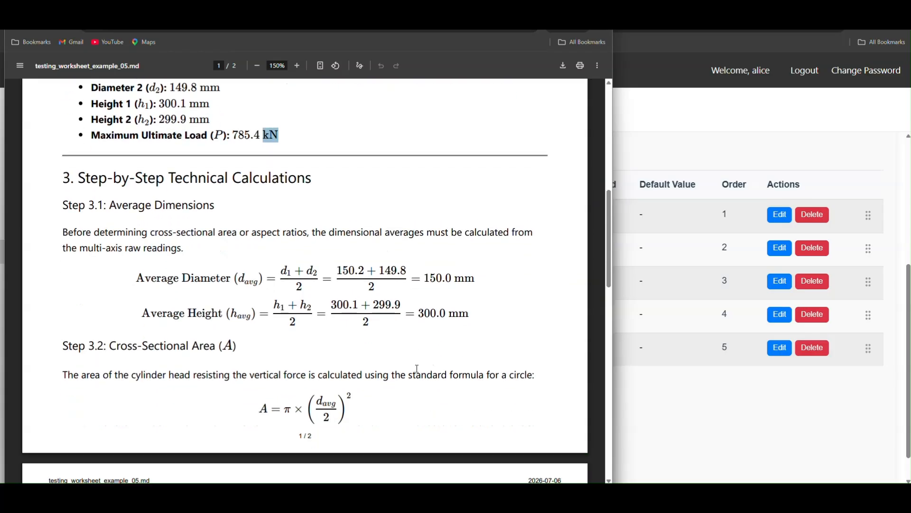
scroll(419, 365, down, 2)
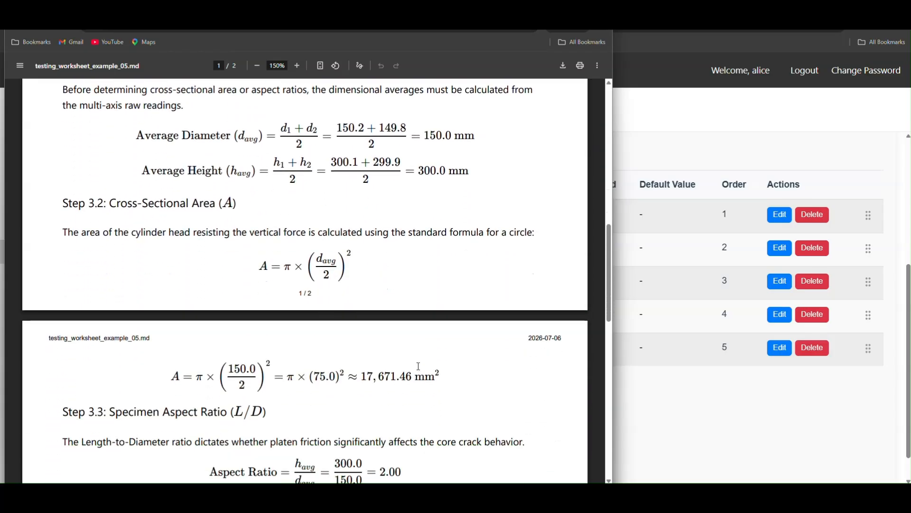
scroll(418, 366, up, 2)
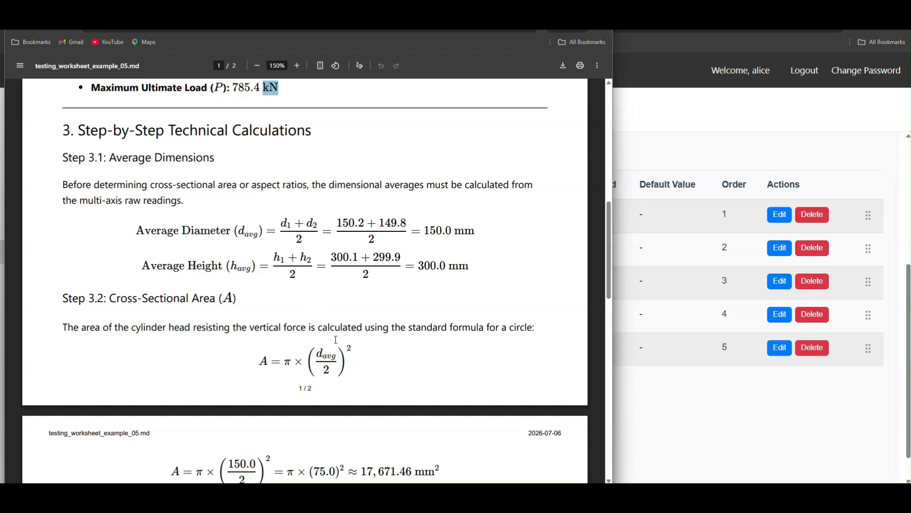
Step: Copy the first standard reference, ASTM C39, from the header of the concrete compressive strength worksheet
scroll(378, 330, up, 1)
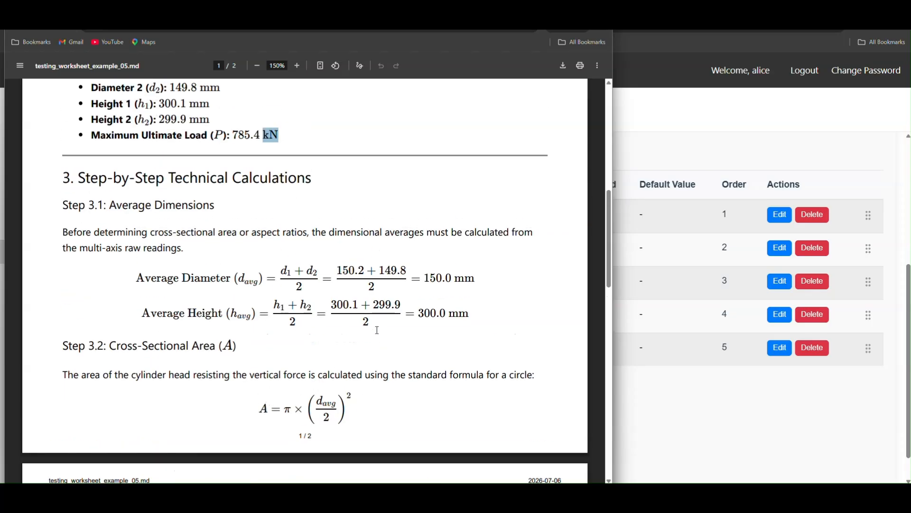
scroll(377, 330, up, 9)
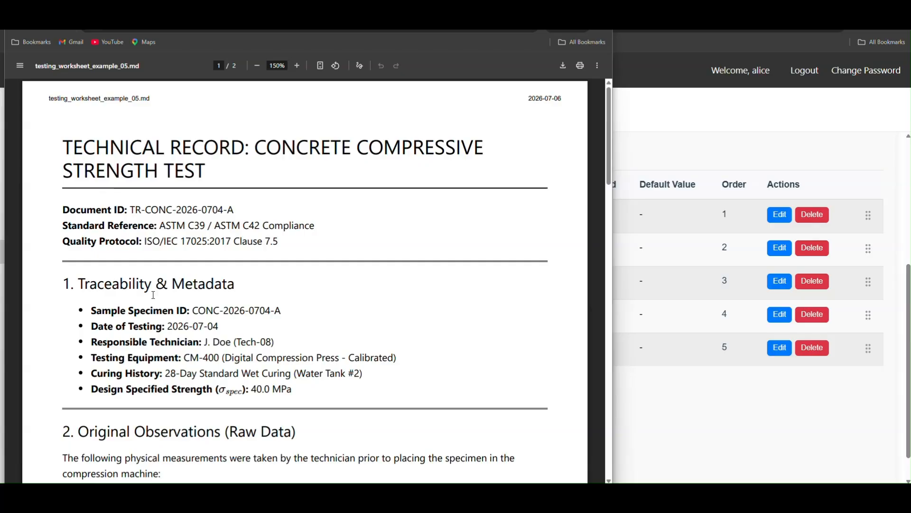
drag(161, 225, 205, 226)
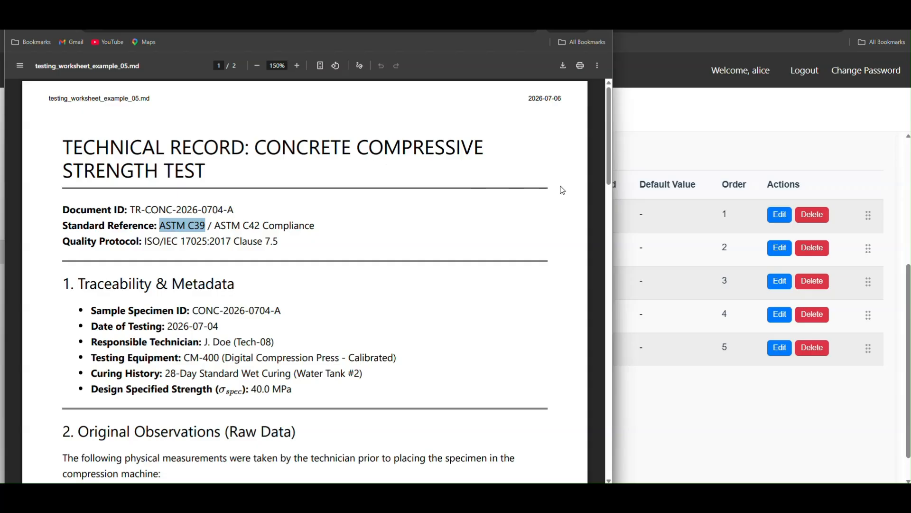
click(704, 124)
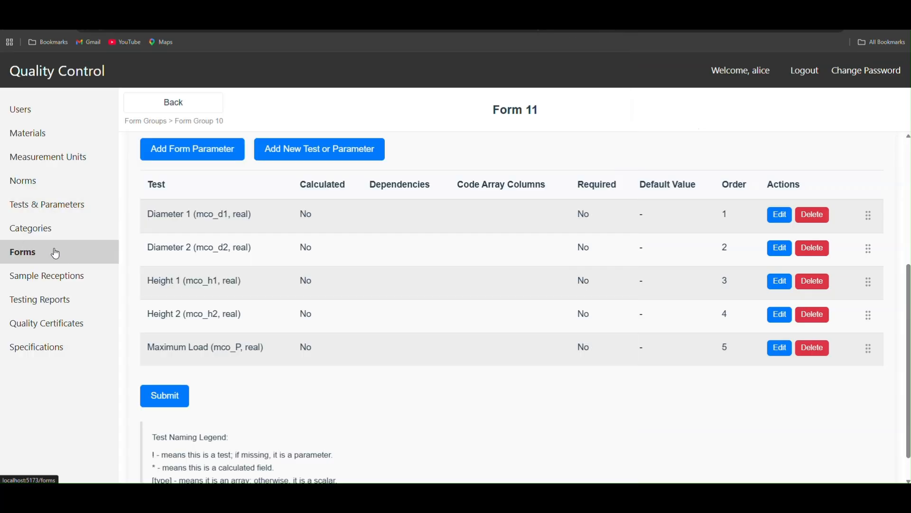
Step: Add a new norm named ASTM C39 with the description "Description" and save it
click(28, 183)
click(191, 181)
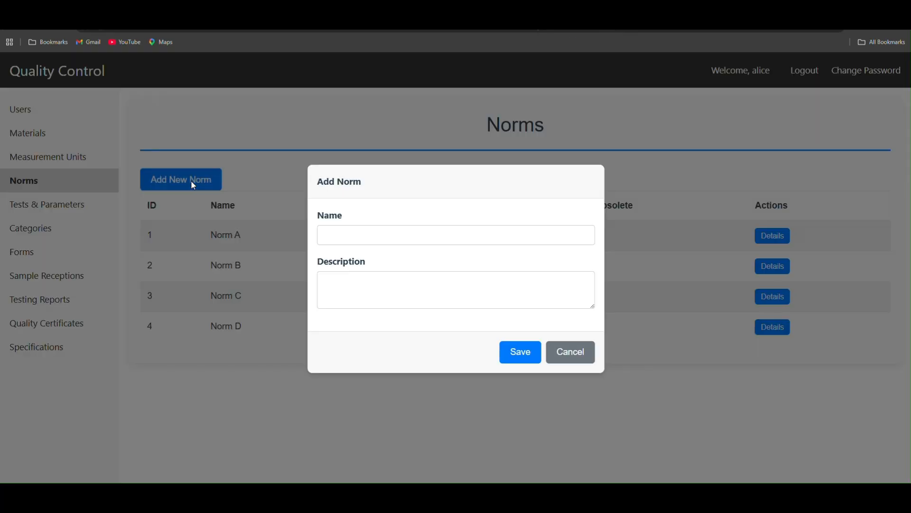
click(398, 232)
text(ASTM C39)
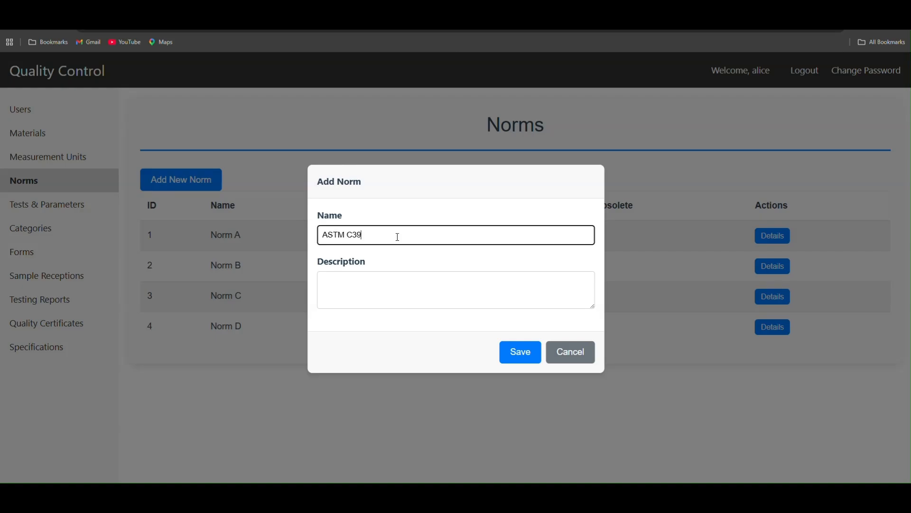
click(368, 286)
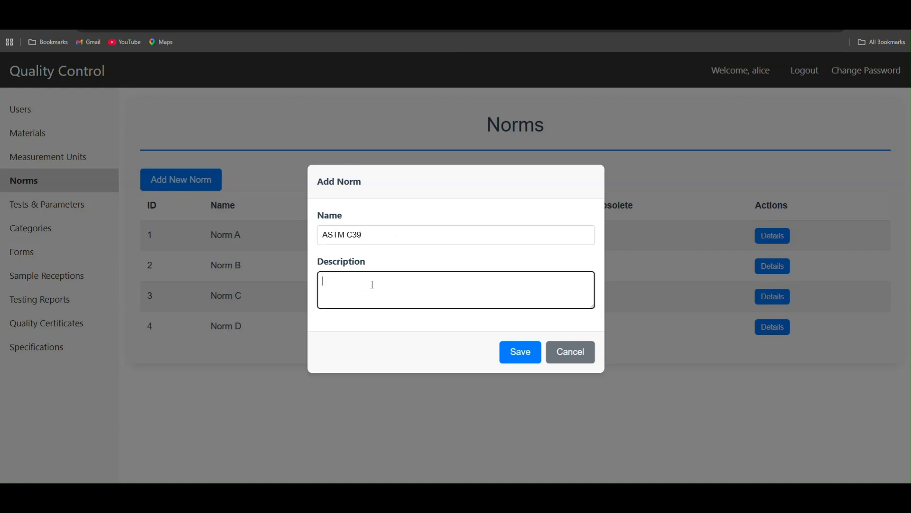
text(Description)
click(522, 352)
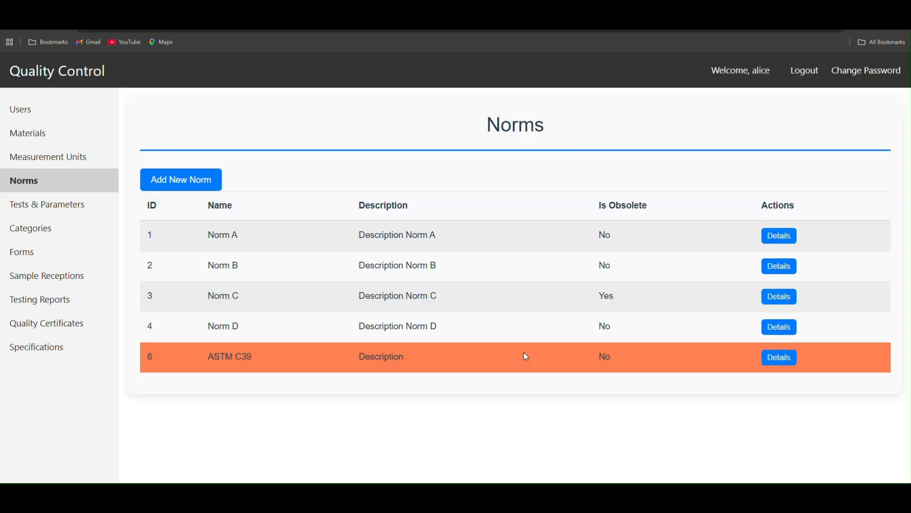
Step: Copy ASTM C42 from the worksheet and save it as a new norm with the description "Description for ASTM C42"
key(alt+Tab)
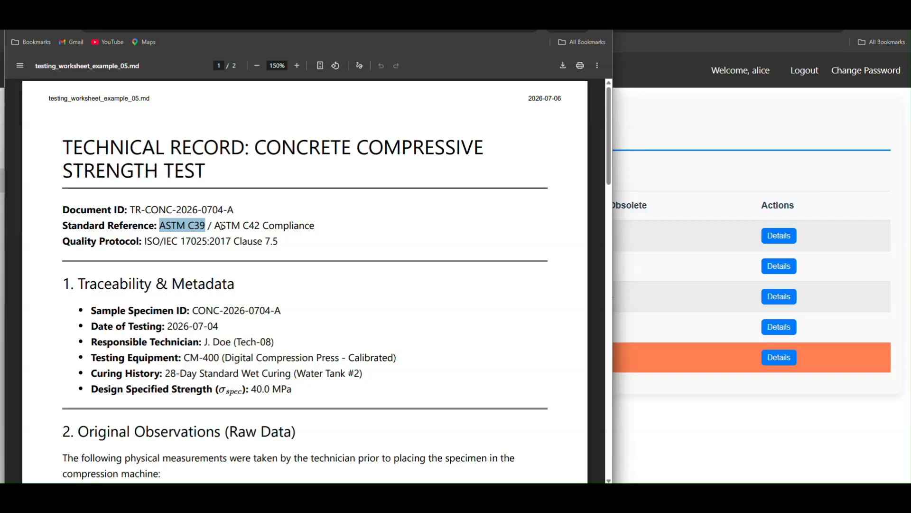
drag(215, 225, 259, 225)
key(ctrl+c)
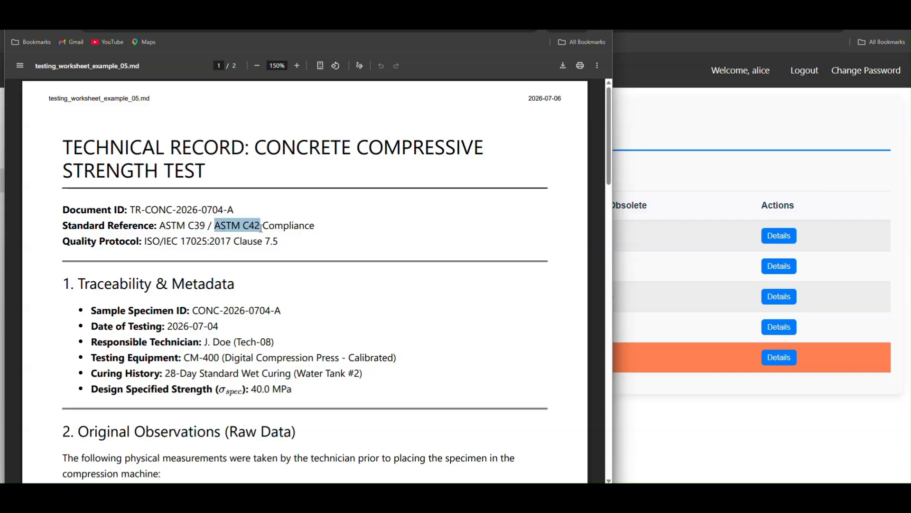
key(alt+Tab)
click(194, 180)
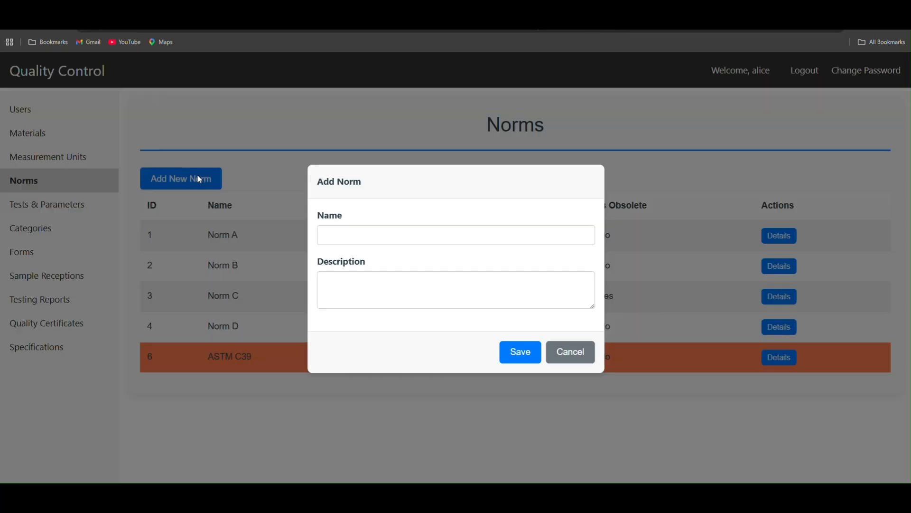
click(348, 237)
key(ctrl+v)
click(374, 289)
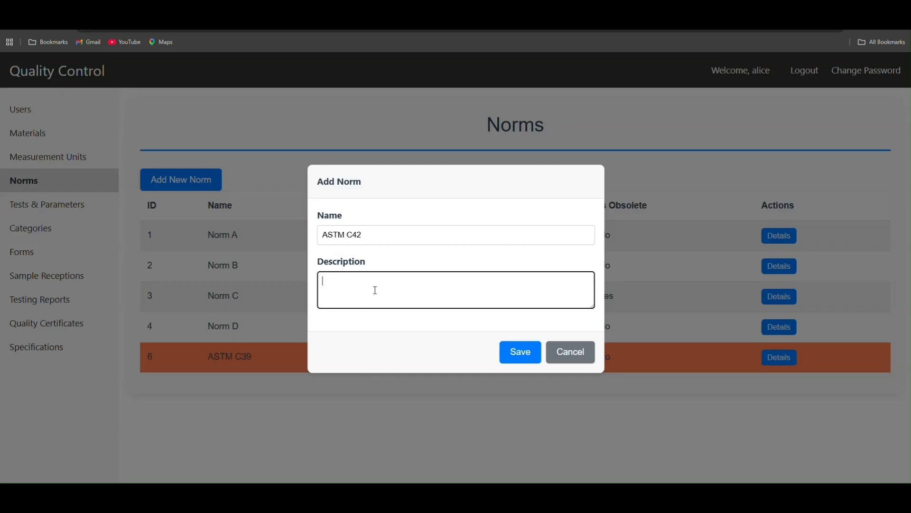
text(Description for ASTM C42)
click(516, 351)
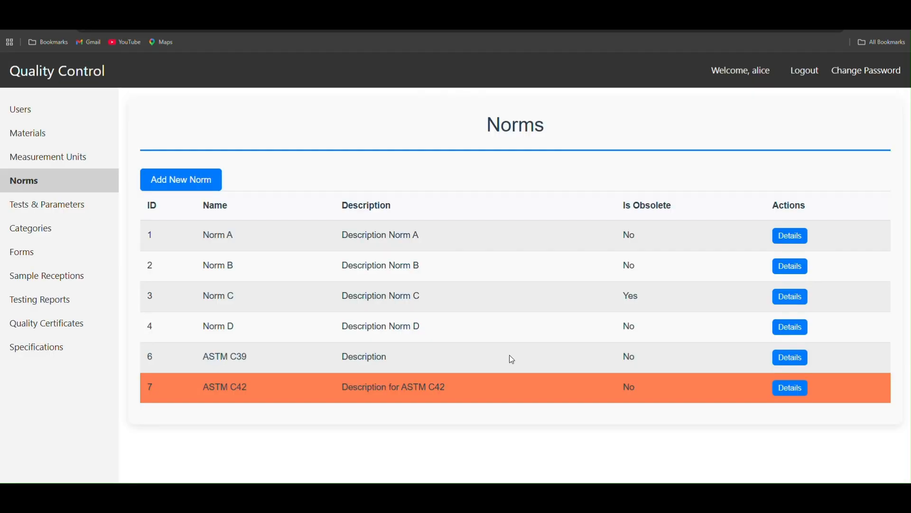
Step: Open the Rev. 3 draft of the FT-QA-042 Concrete Compressive Strength form group for editing and go to its form parameters
click(18, 260)
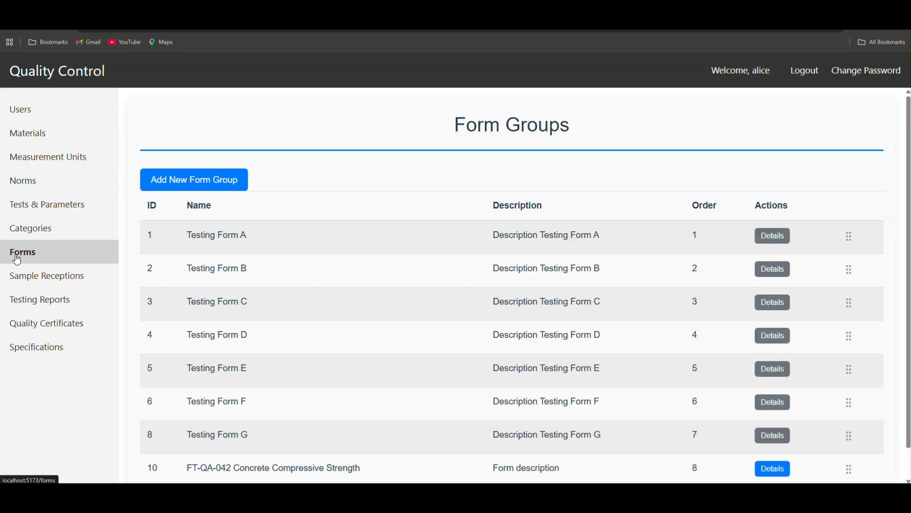
click(778, 468)
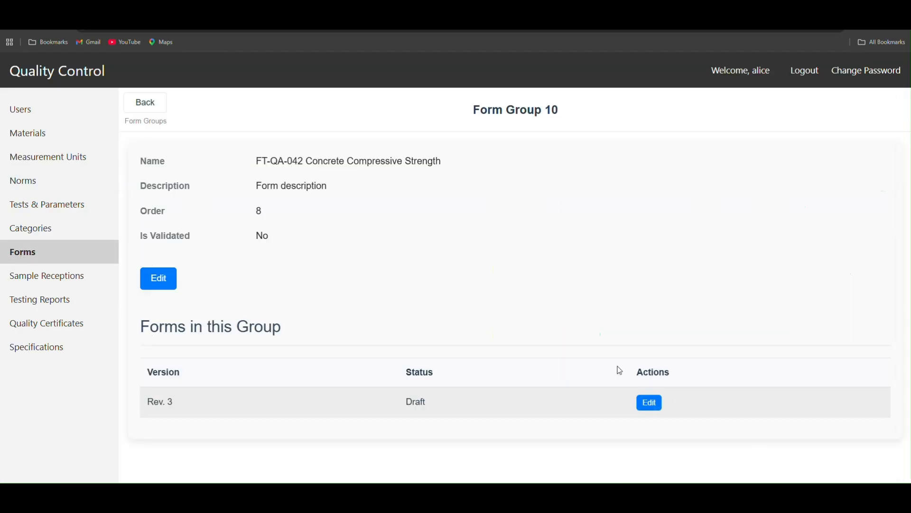
click(642, 407)
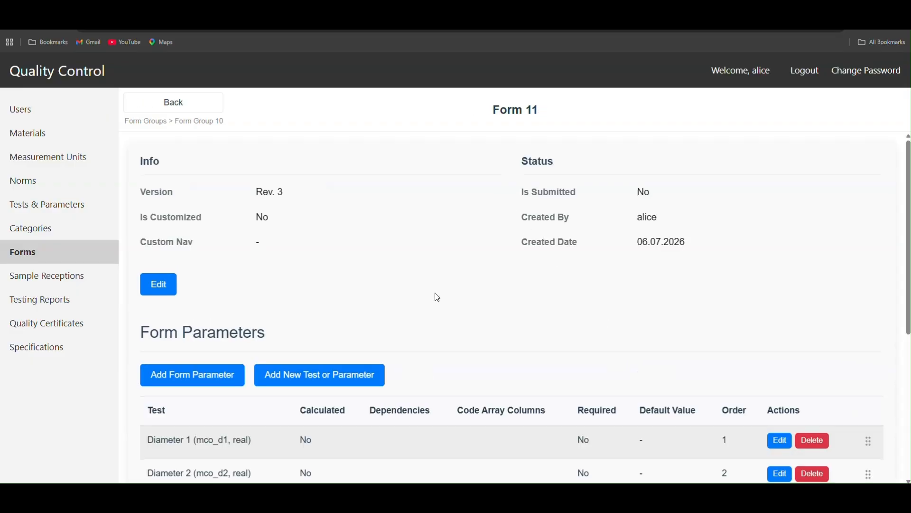
scroll(438, 298, down, 5)
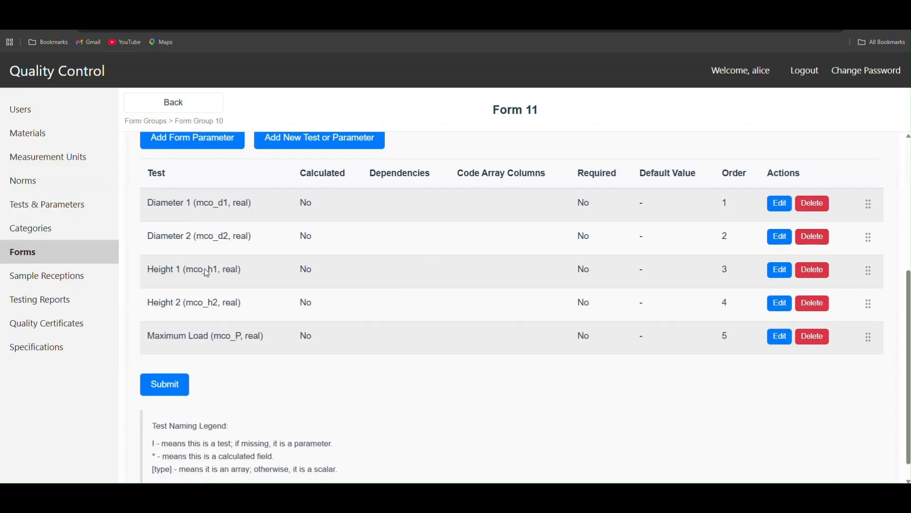
scroll(420, 317, up, 1)
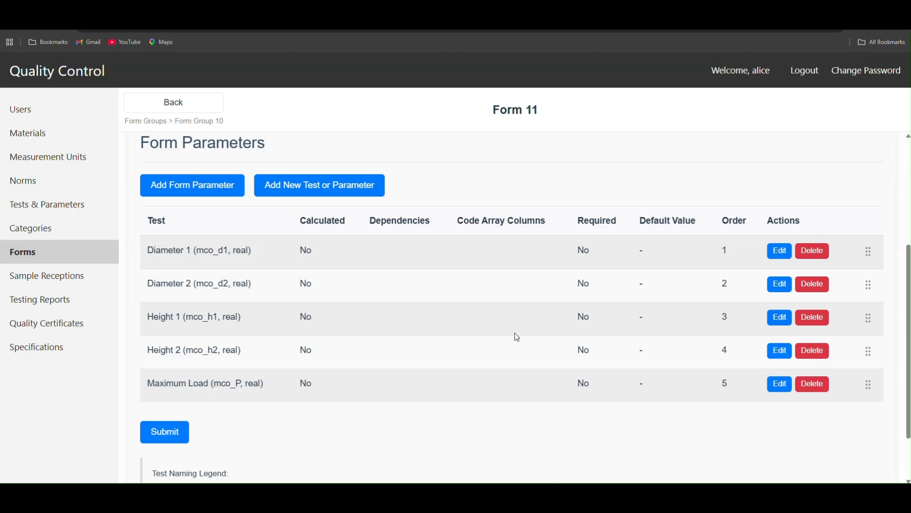
Step: Review the worksheet's calculation steps and copy the name Compressive Strength from the Step 3.4 heading
key(alt+Tab)
scroll(246, 407, down, 1)
scroll(257, 367, down, 5)
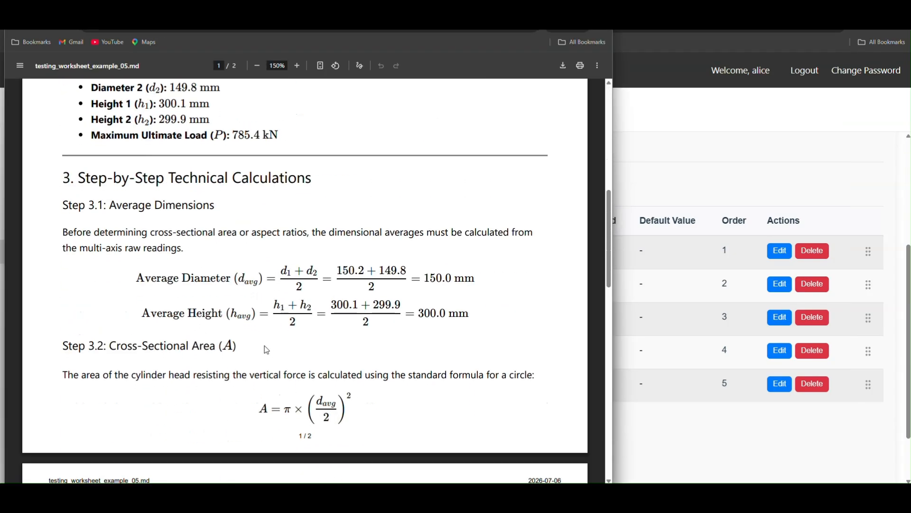
scroll(280, 355, up, 4)
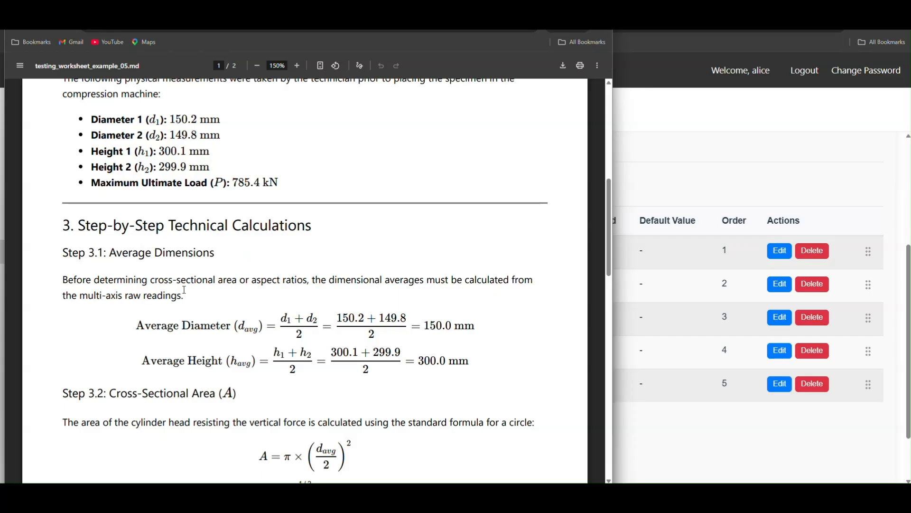
scroll(184, 289, down, 7)
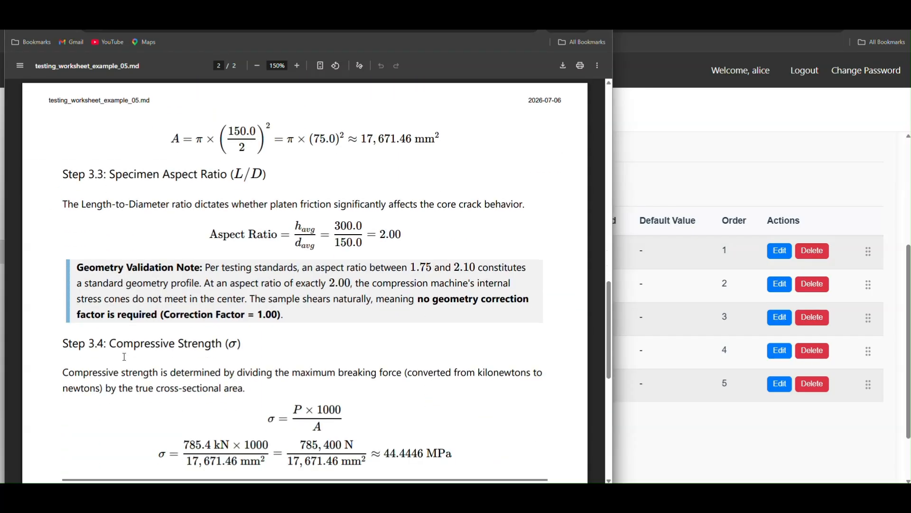
drag(111, 342, 228, 342)
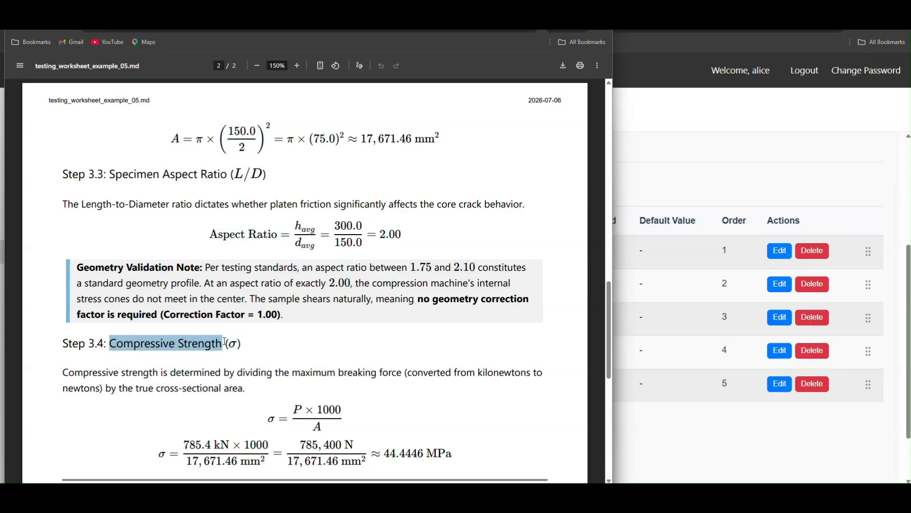
click(692, 150)
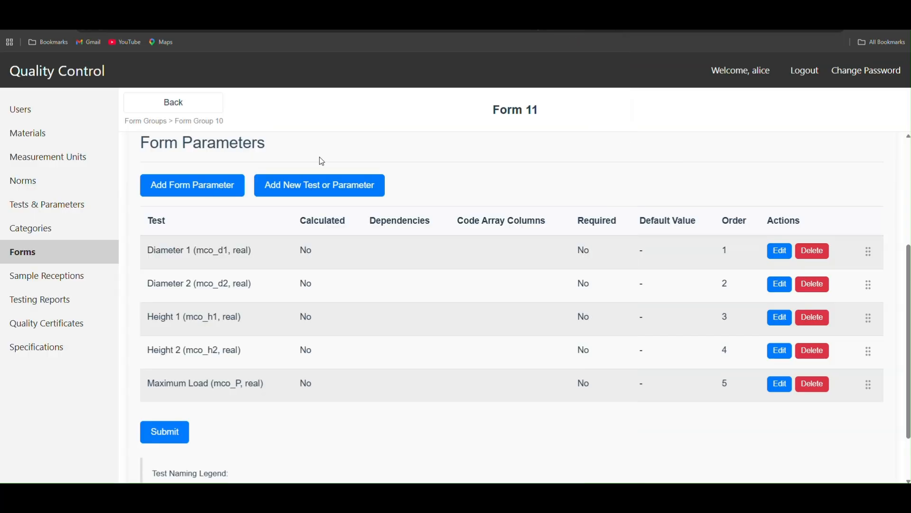
Step: Start a new test named Compressive Strength with code mco_sigma and description "Optional description"
click(365, 190)
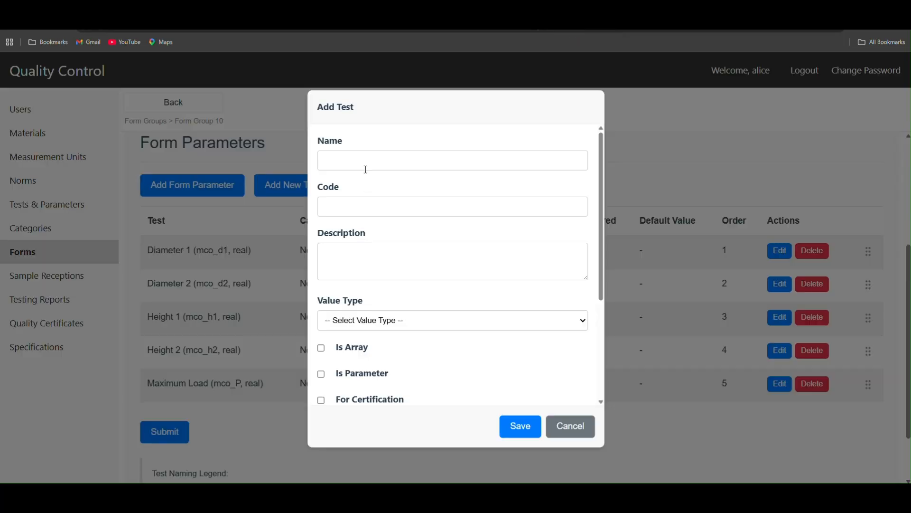
click(369, 161)
text(Compressive Strength)
key(Tab)
text(mco_sigma)
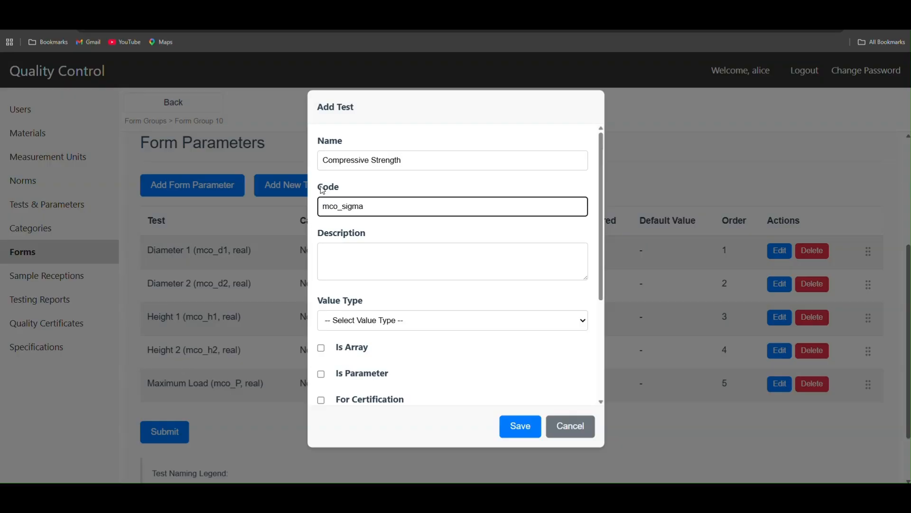
click(362, 265)
text(Optional description)
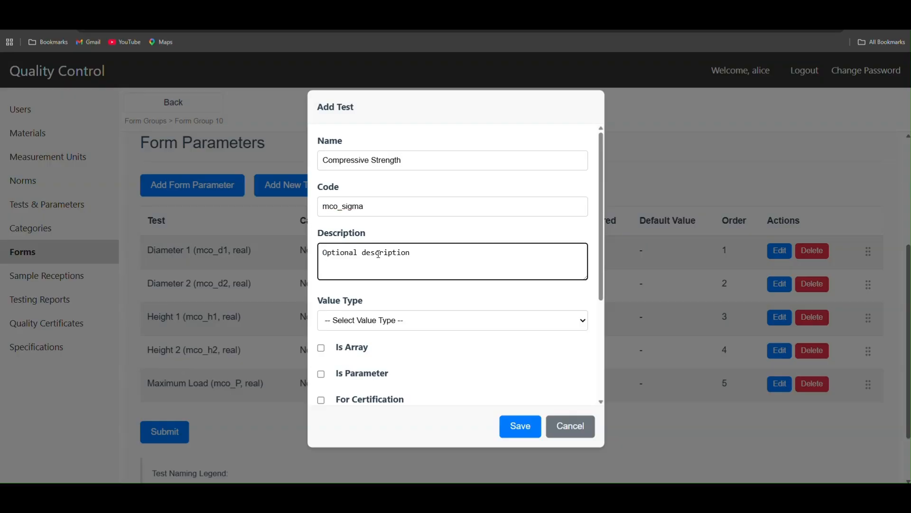
Step: Set Compressive Strength's value type to real, mark it for certification, and set its unit to MPa
click(383, 326)
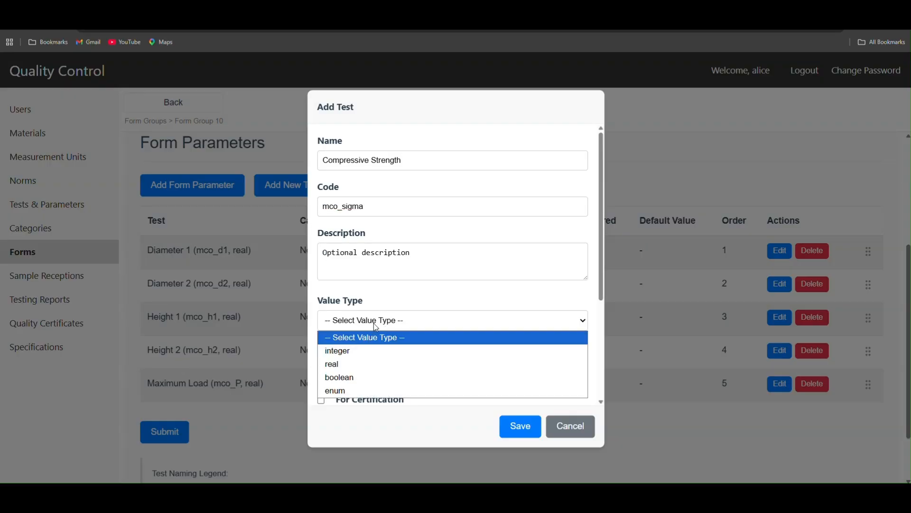
click(357, 365)
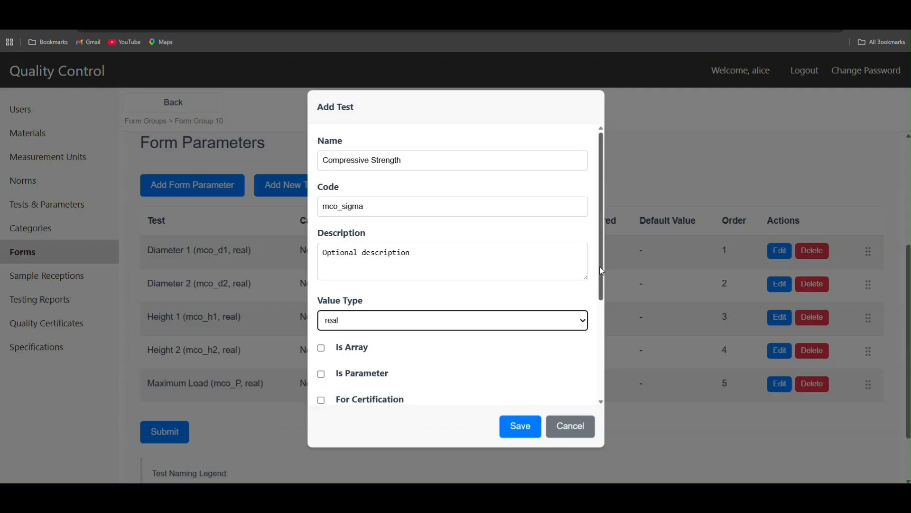
drag(601, 275, 602, 335)
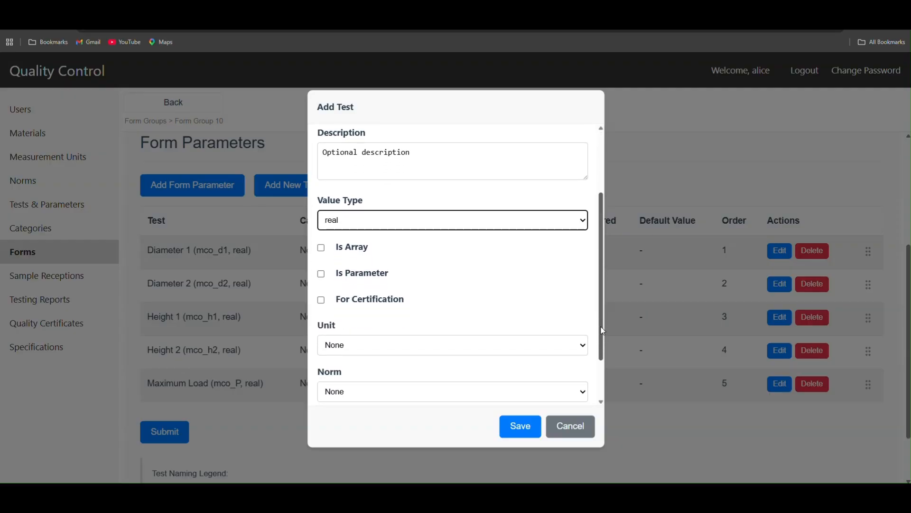
click(323, 302)
click(360, 345)
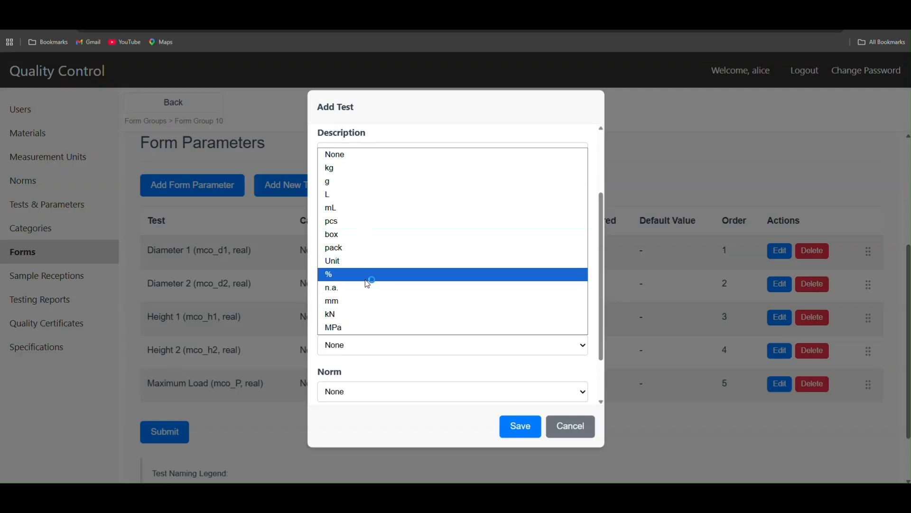
click(355, 328)
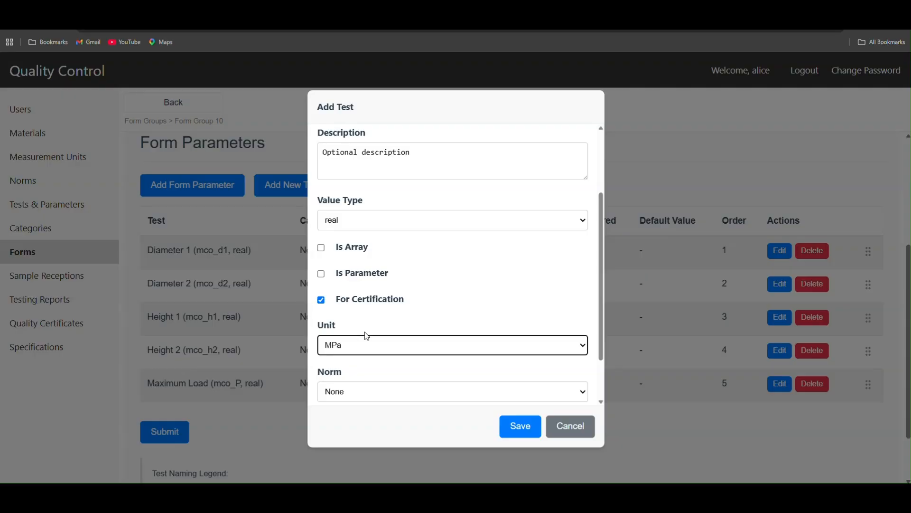
Step: Assign the norm ASTM C39 to Compressive Strength and look over the test's remaining settings
click(369, 392)
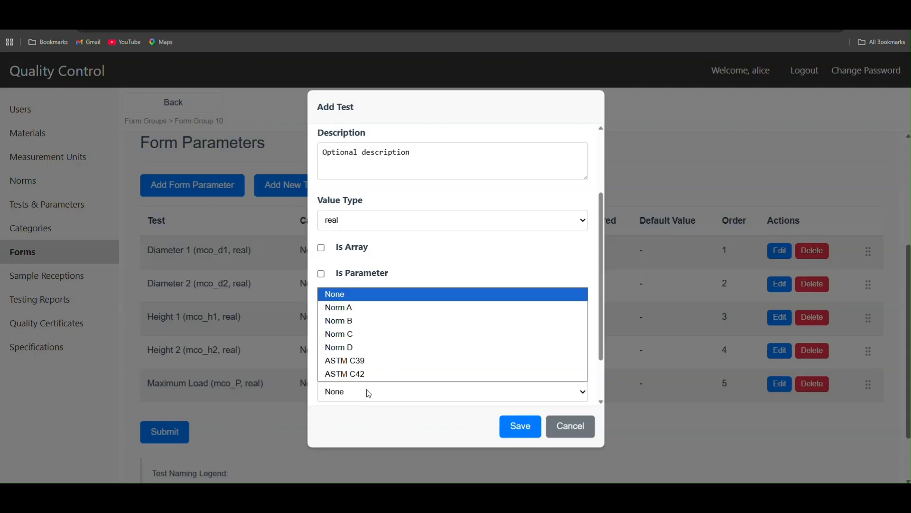
click(375, 366)
scroll(549, 342, down, 1)
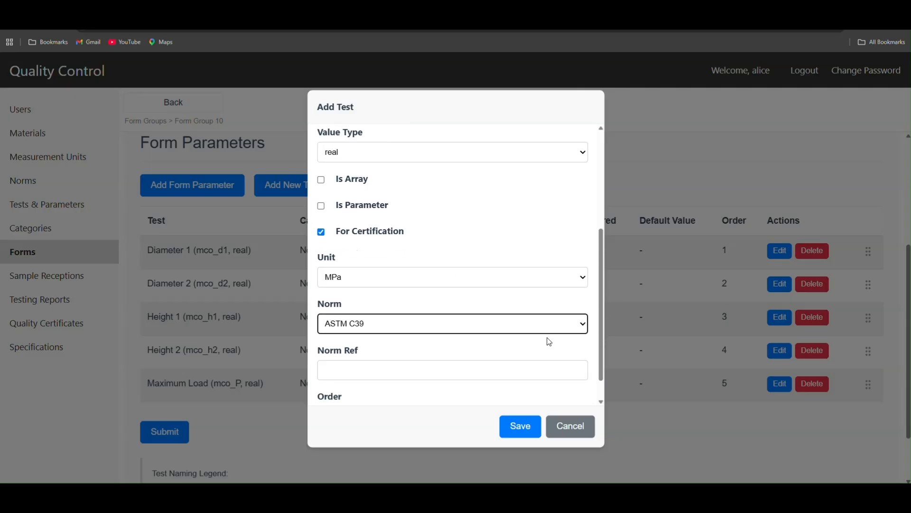
scroll(549, 342, down, 1)
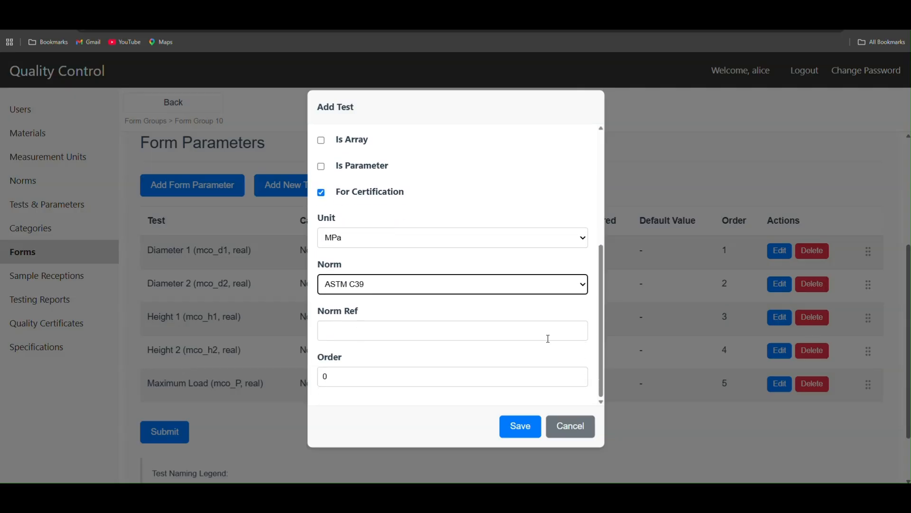
scroll(487, 337, up, 5)
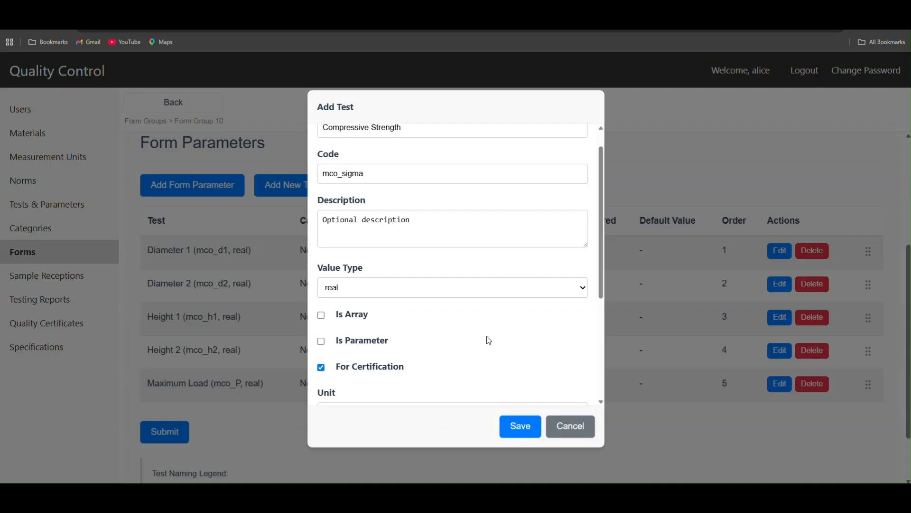
Step: Save the Compressive Strength test to the form and look over the updated parameter list
click(512, 429)
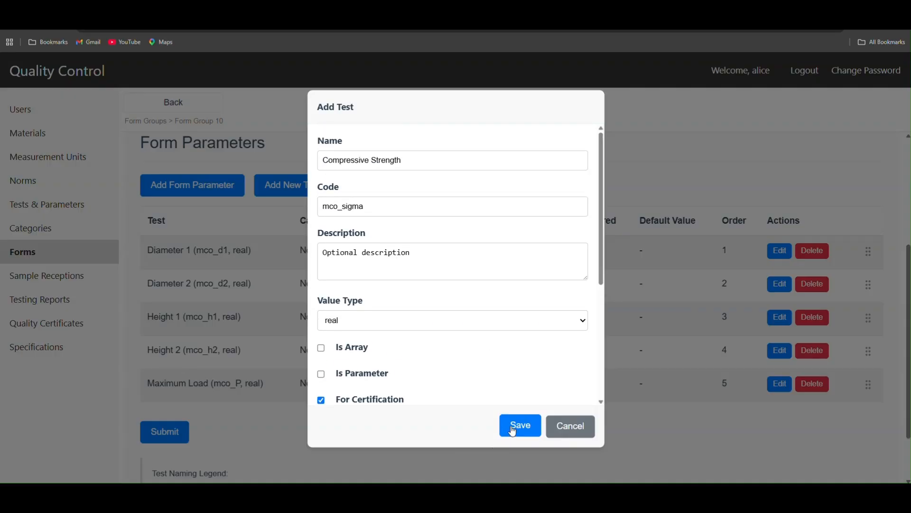
click(512, 430)
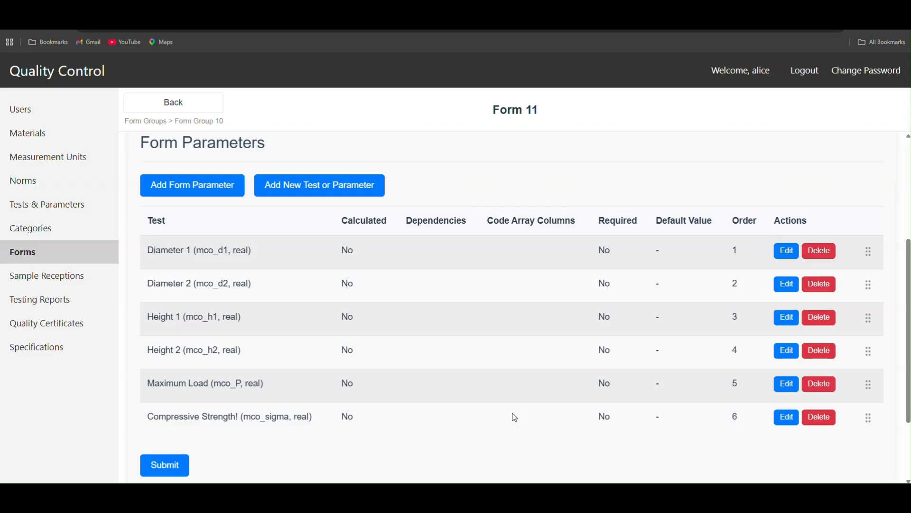
scroll(514, 417, down, 3)
scroll(513, 416, up, 3)
Step: Start another new test and copy the name Aspect Ratio from the worksheet's Step 3.3 heading
click(350, 190)
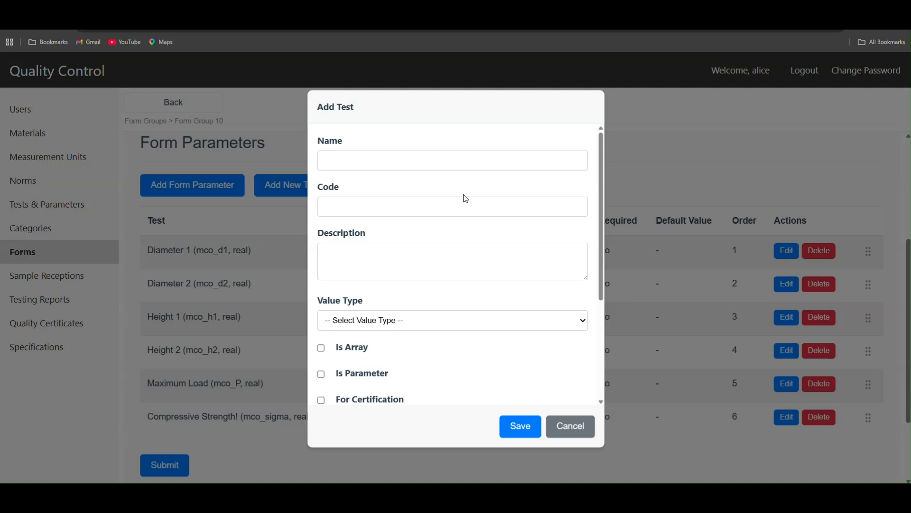
key(alt+Tab)
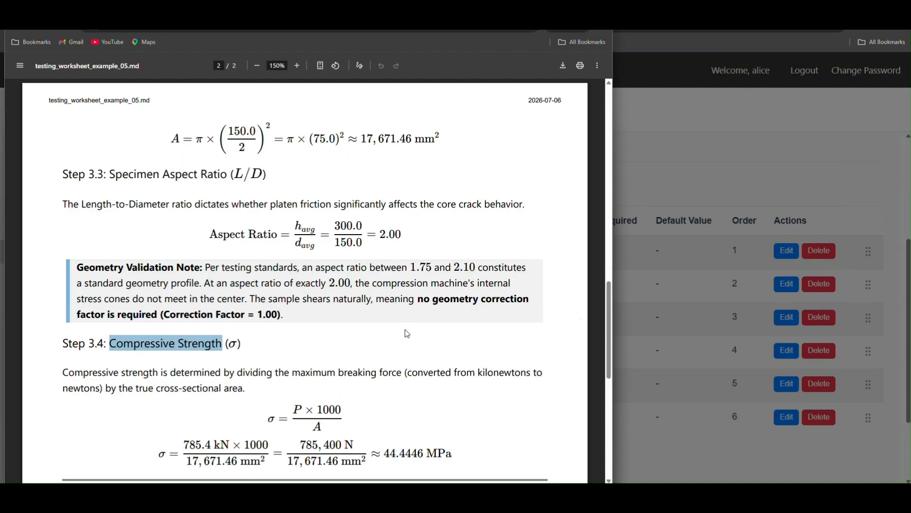
scroll(407, 334, down, 4)
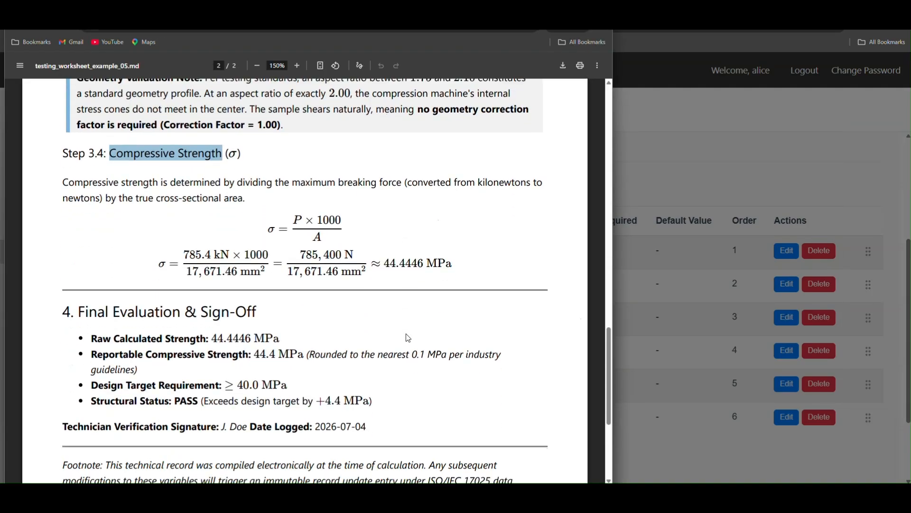
scroll(422, 349, down, 4)
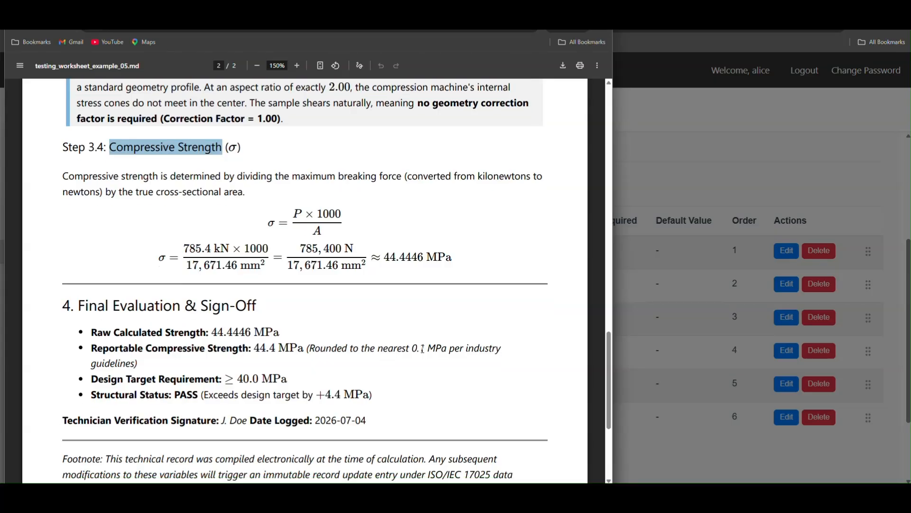
scroll(422, 349, up, 7)
scroll(423, 349, up, 3)
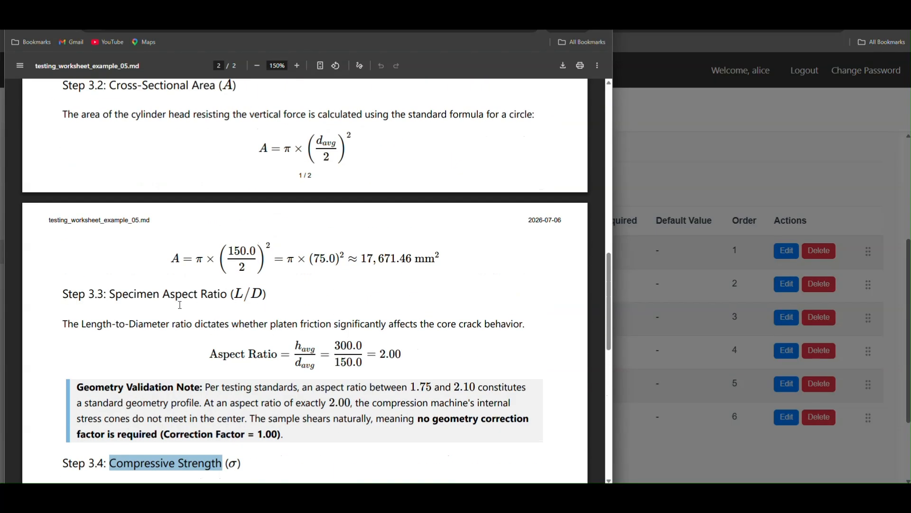
drag(163, 294, 228, 294)
key(ctrl+c)
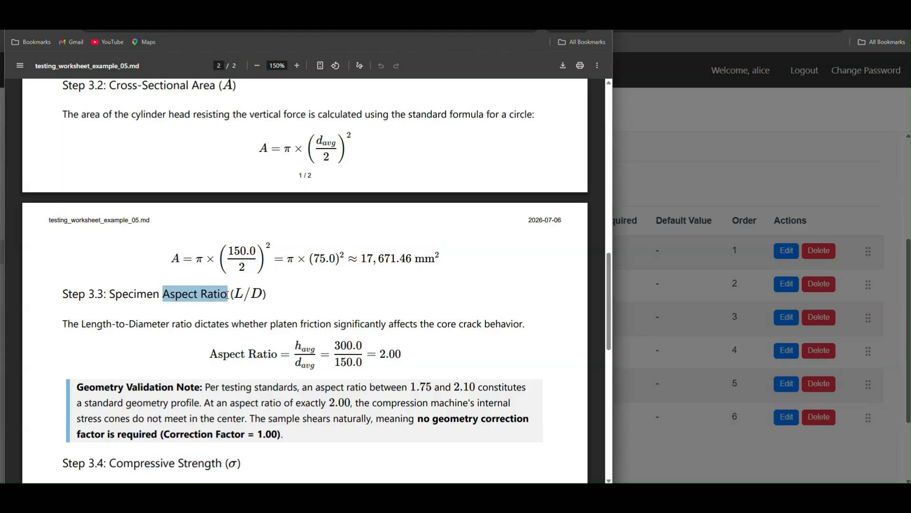
Step: Back in the laboratory system, name the new test Aspect Ratio with code mco_hdr and description "Optional description"
click(705, 231)
click(397, 156)
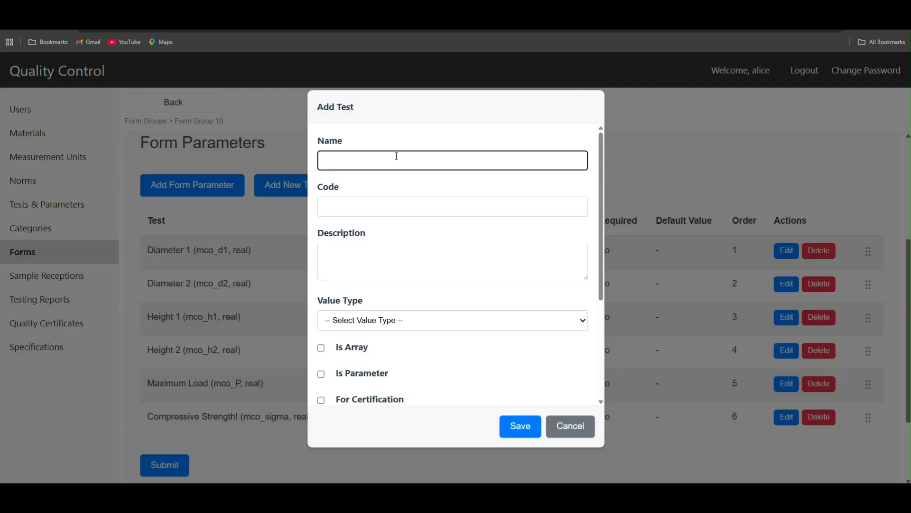
key(ctrl+v)
click(357, 207)
text(mco_hdr)
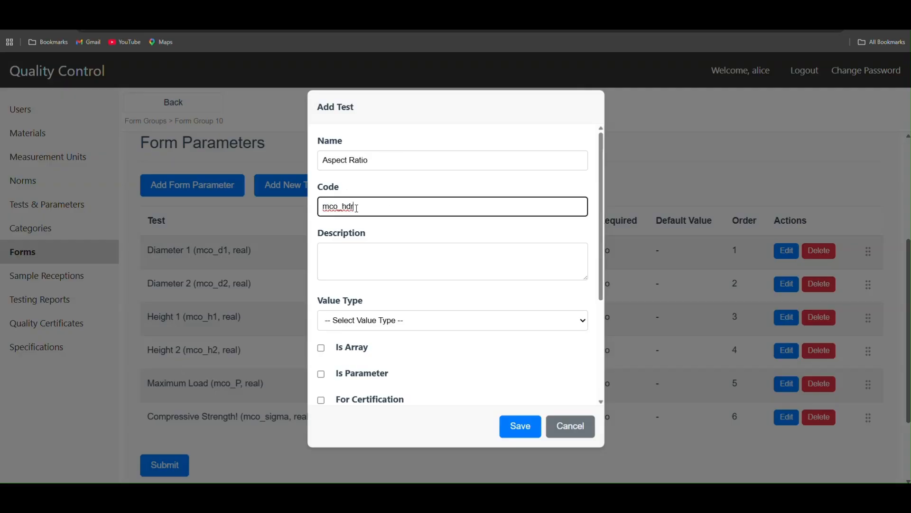
click(362, 254)
text(Optional description)
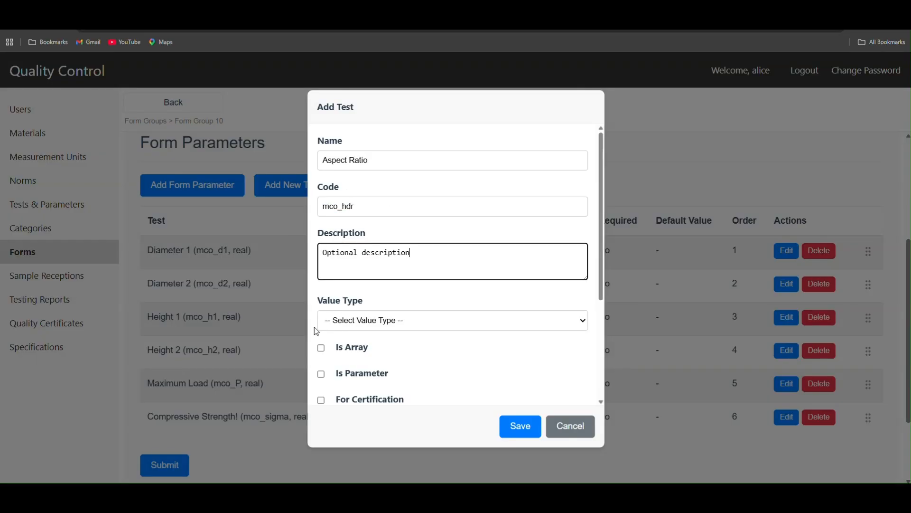
Step: Set Aspect Ratio's value type to real, mark it for certification, and leave its unit as None
click(345, 326)
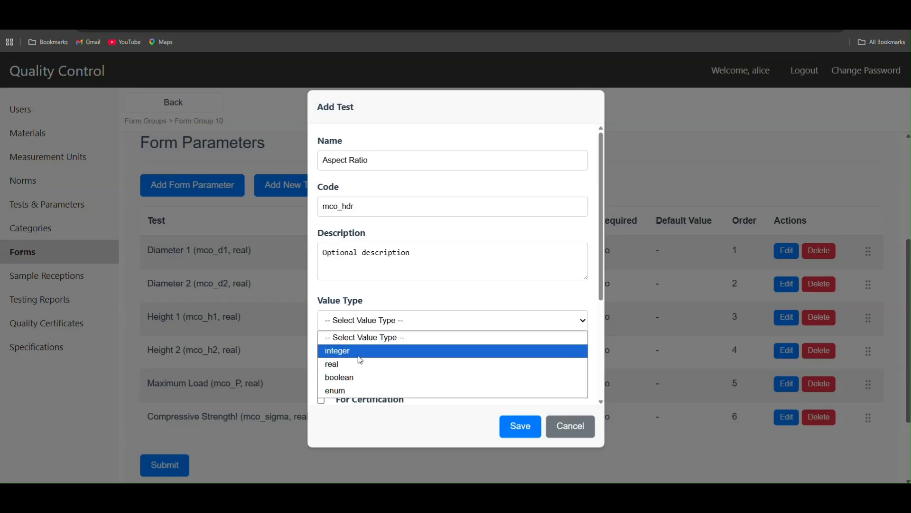
click(361, 365)
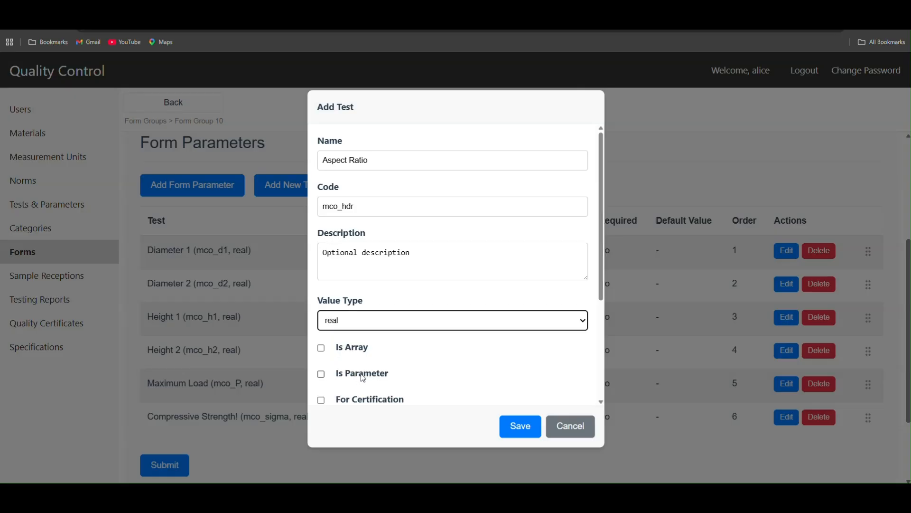
click(362, 401)
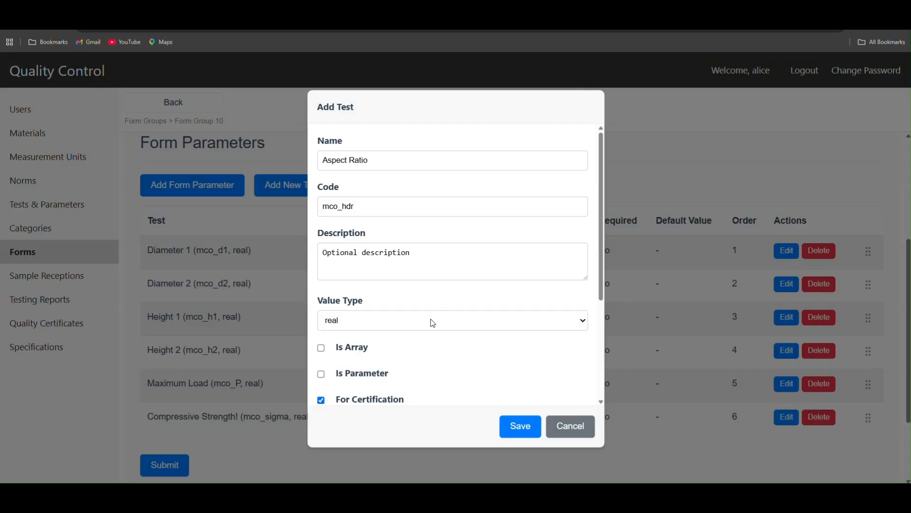
drag(602, 263, 602, 352)
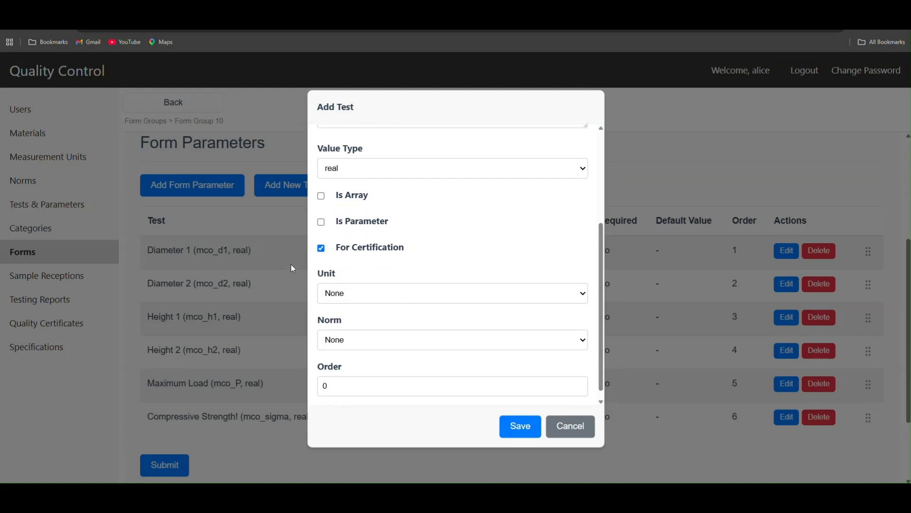
click(370, 292)
click(370, 293)
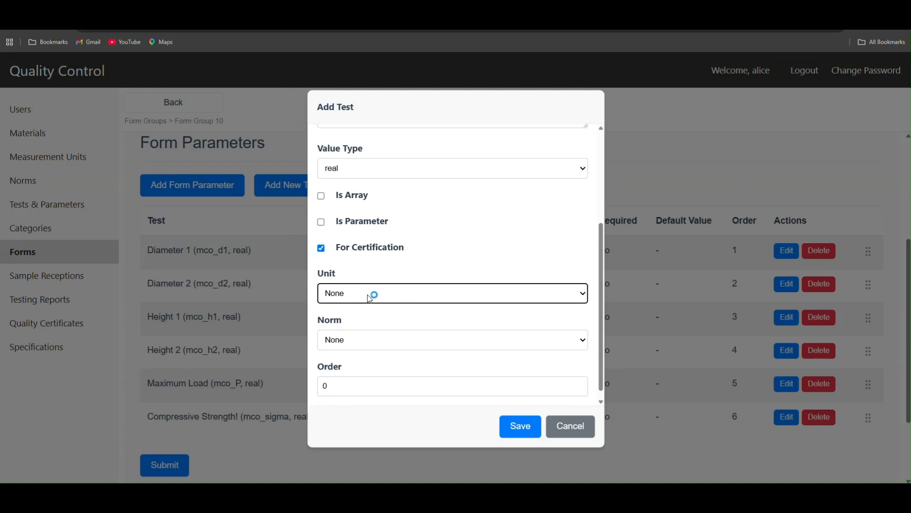
Step: Assign the norm ASTM C39 to Aspect Ratio and save the test to the form
click(350, 340)
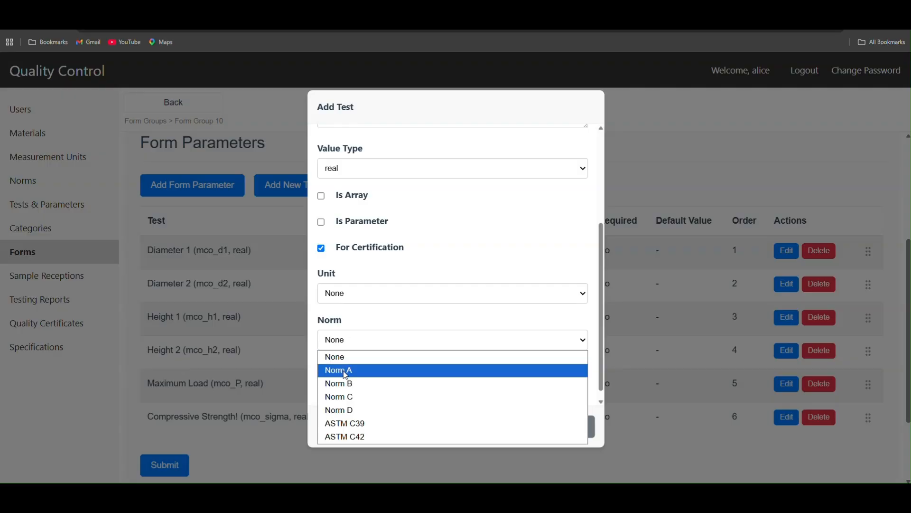
click(348, 424)
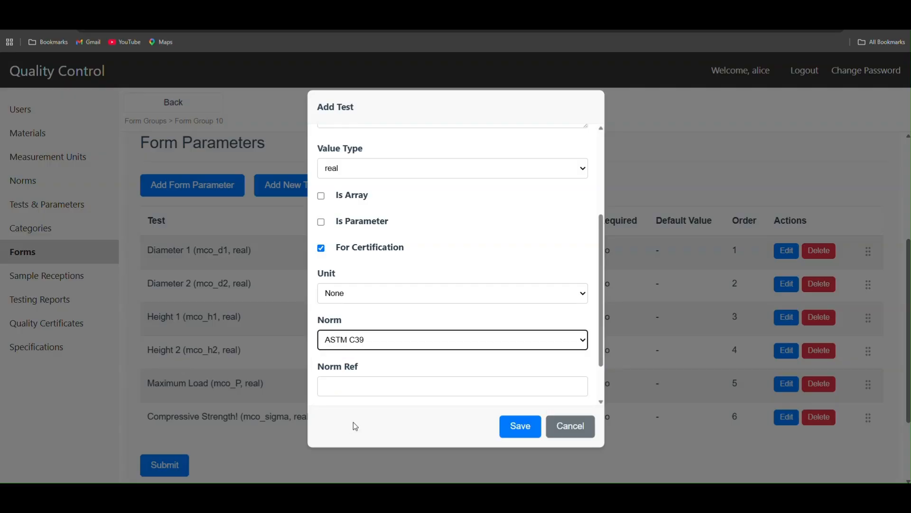
drag(601, 327, 602, 377)
click(523, 426)
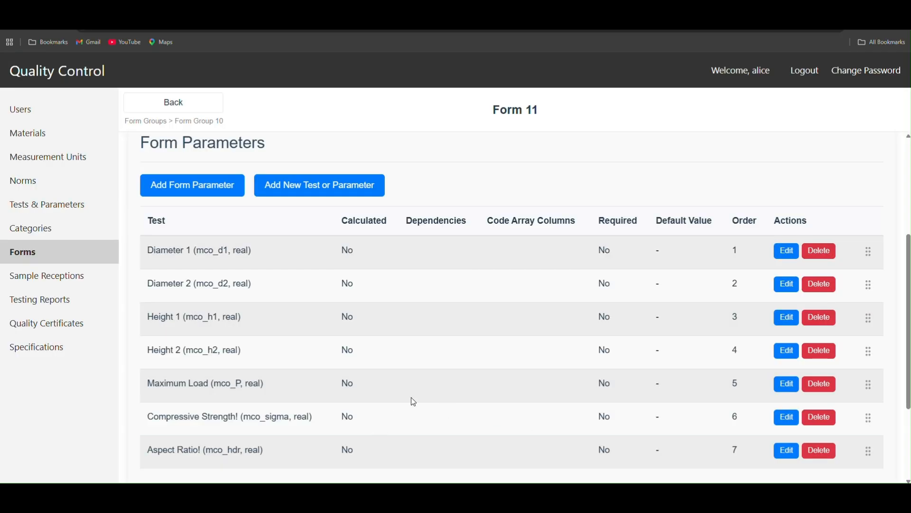
scroll(416, 418, down, 1)
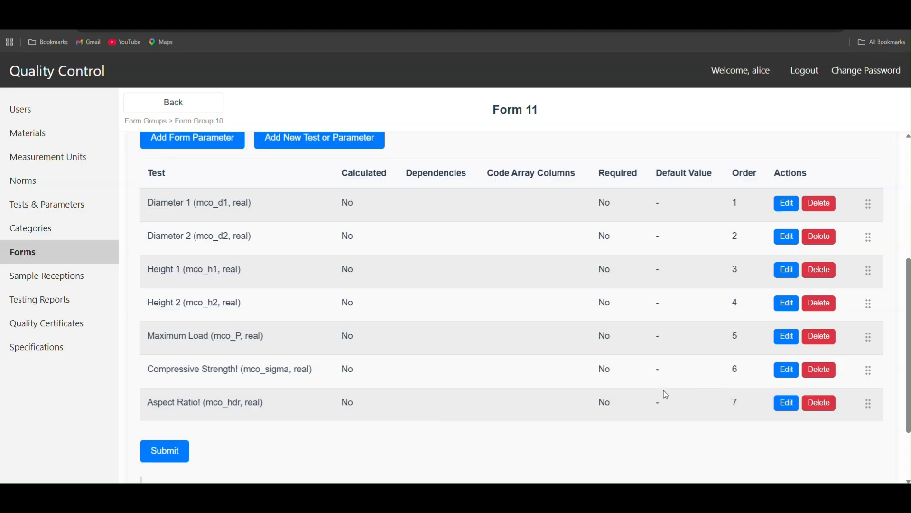
Step: Switch to the worksheet and review the Step 3.1 and 3.2 formulas, highlighting the name Average Diameter
key(alt+Tab)
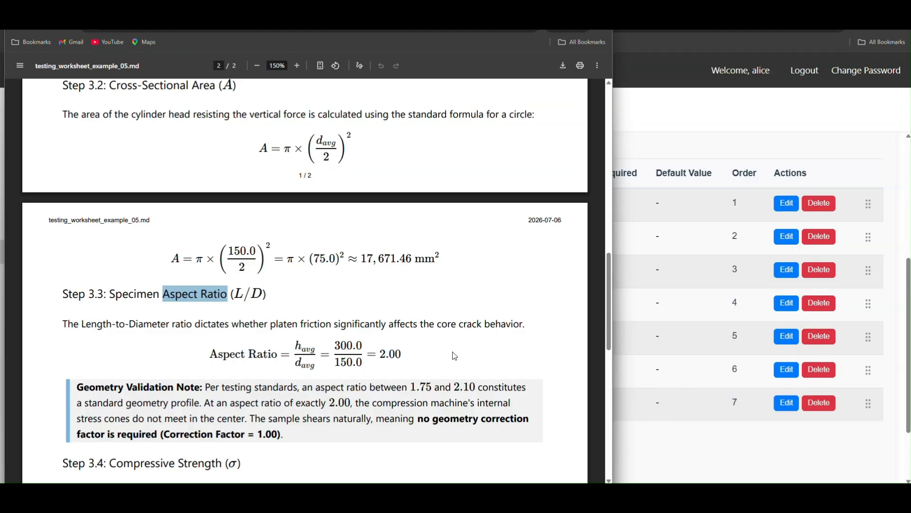
scroll(454, 360, up, 4)
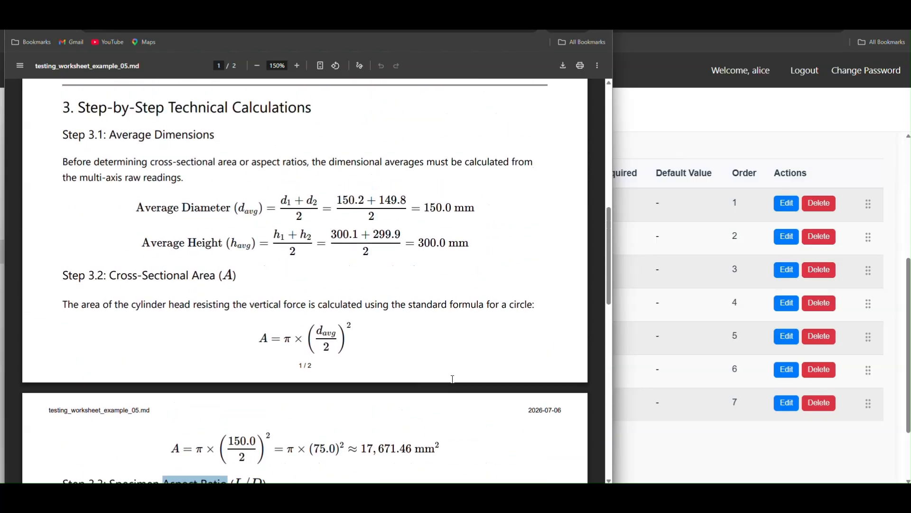
scroll(453, 378, down, 2)
scroll(453, 379, up, 2)
drag(137, 207, 234, 208)
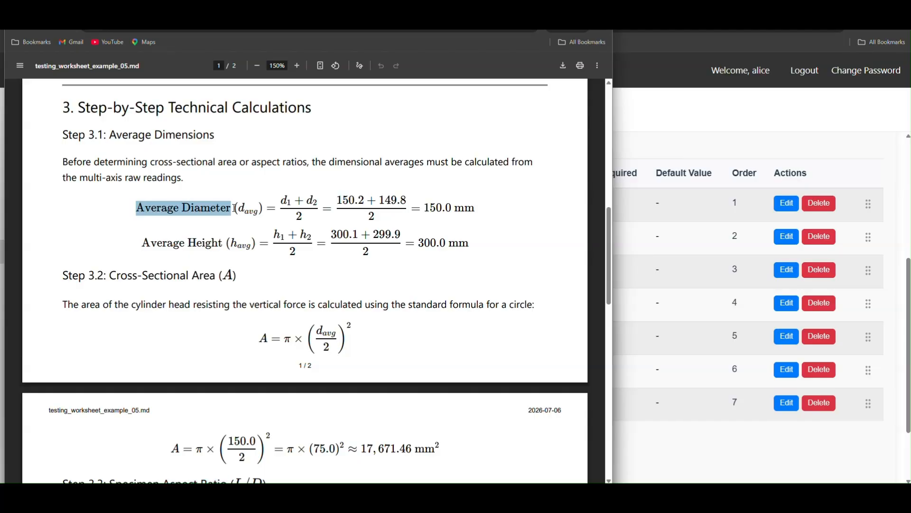
click(287, 219)
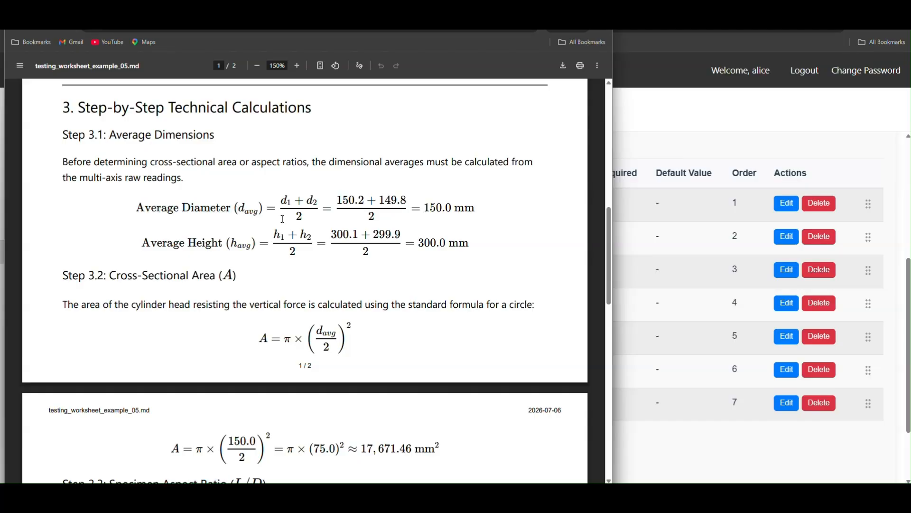
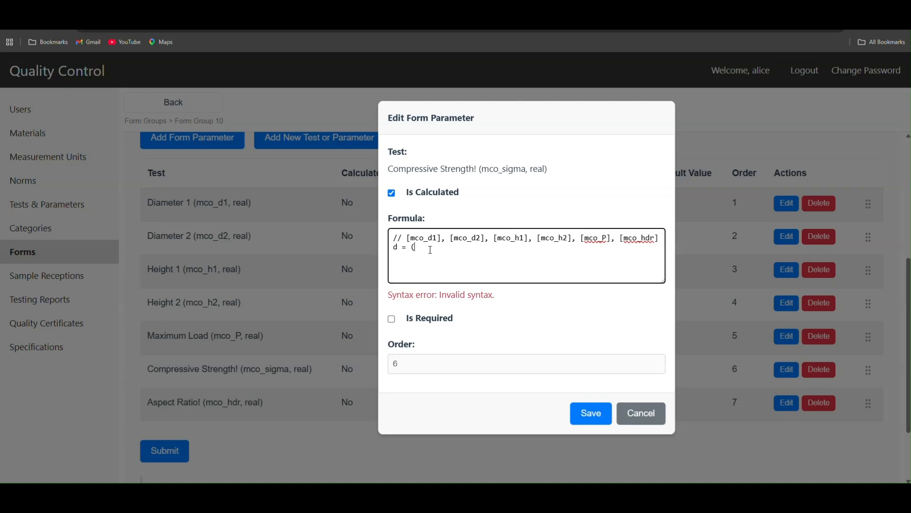
Step: In the Compressive Strength formula, fill the parentheses of the d line with mco_d1 + [mco_d2]
key(Left)
text(mco_d1 +)
drag(453, 238, 481, 239)
key(ctrl+c)
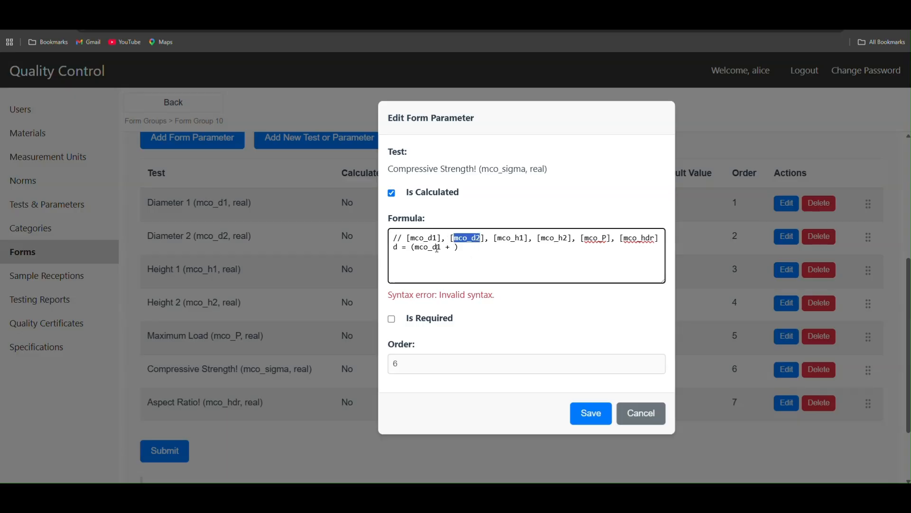
click(455, 247)
key(ctrl+v)
click(454, 247)
text([)
click(485, 247)
text(])
Step: Add square brackets around mco_d1 and end the d line with / 2;
click(443, 247)
text(])
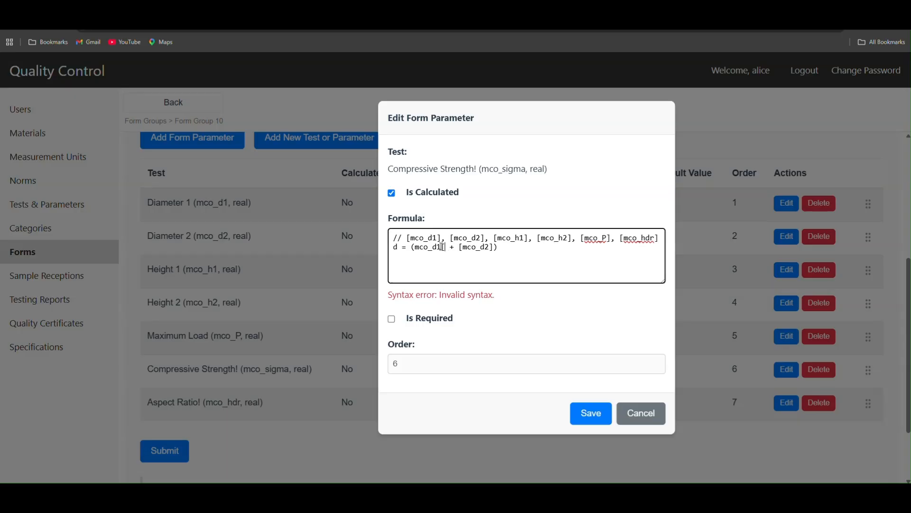
click(417, 247)
text([)
click(508, 247)
text(/ 2;)
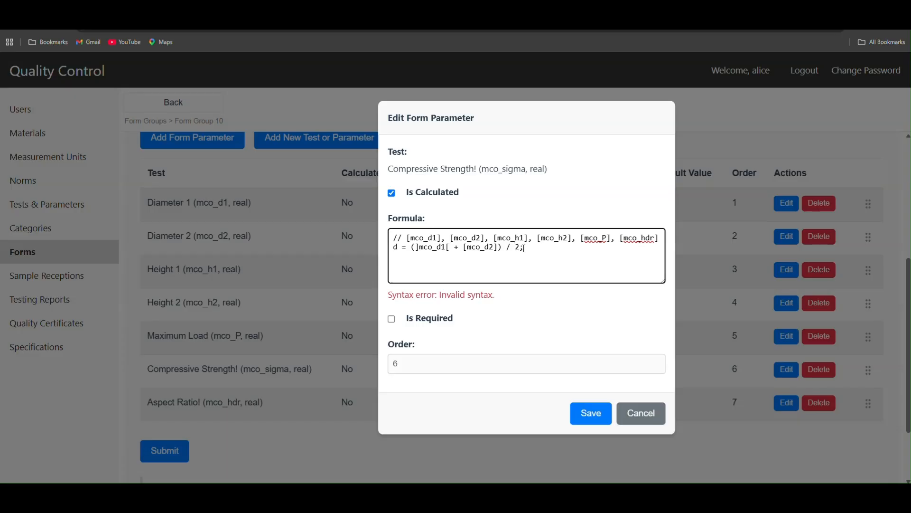
Step: Correct the reversed brackets around mco_d1 so the line reads d = ([mco_d1] + [mco_d2]) / 2;
key(Return)
key(BackSpace)
text([)
key(Right)
key(Right)
key(Right)
key(BackSpace)
text(])
Step: Check the Average Height formula in the worksheet, and back in the form start the line h = ([mco_h1] + )
key(alt+Tab)
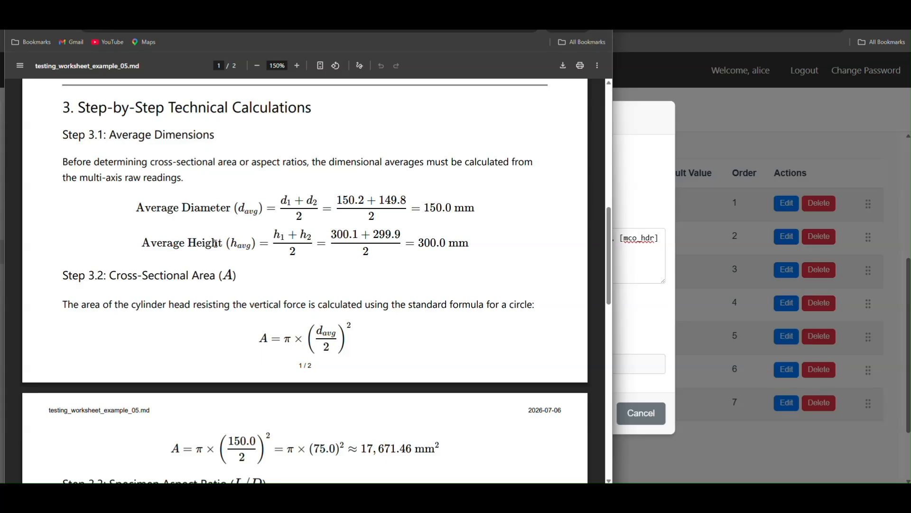
key(alt+Tab)
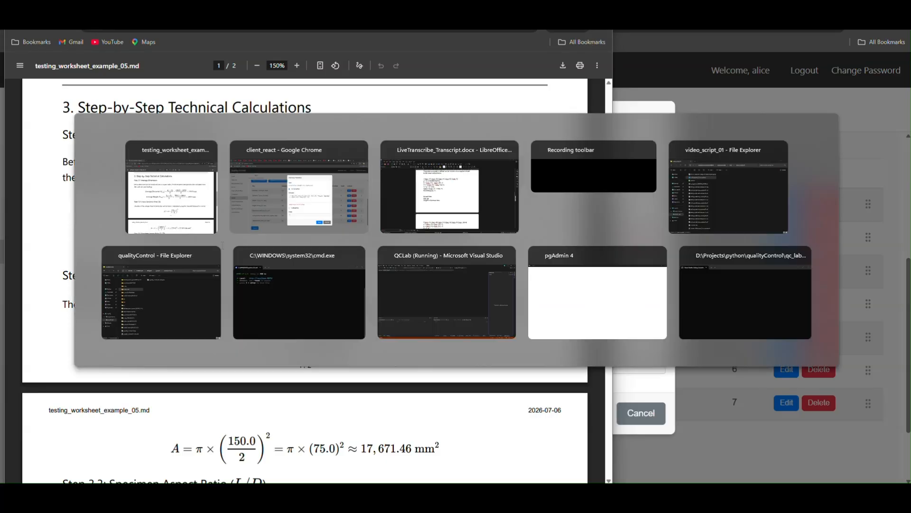
text(h)
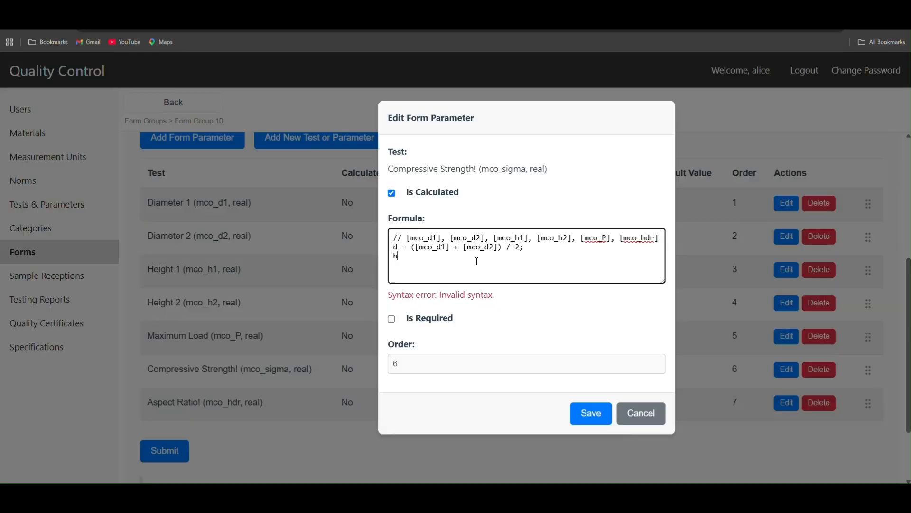
text( = ())
drag(494, 237, 530, 236)
key(ctrl+c)
click(419, 272)
key(ctrl+v)
text(+)
Step: Complete the average height line with [mco_h2] and the division, giving h = ([mco_h1] + [mco_h2]) / 2;
drag(536, 238, 573, 237)
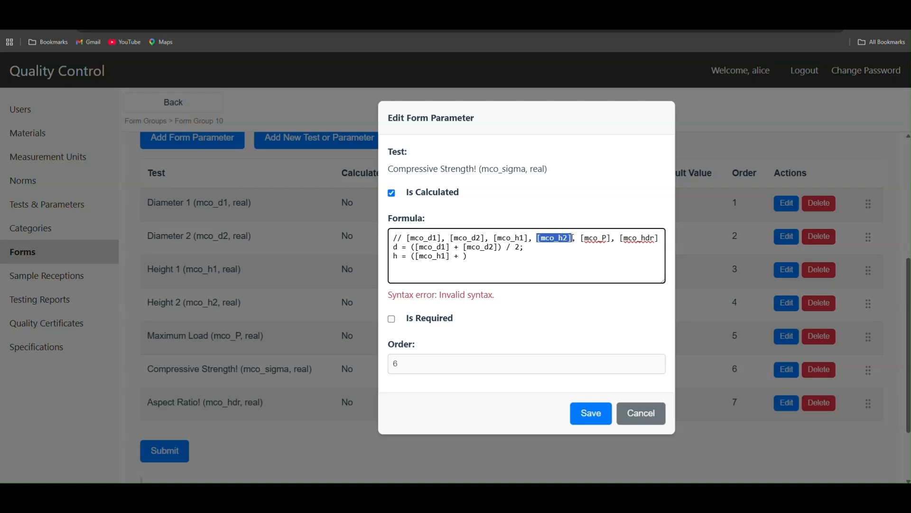
key(ctrl+c)
click(467, 260)
key(ctrl+v)
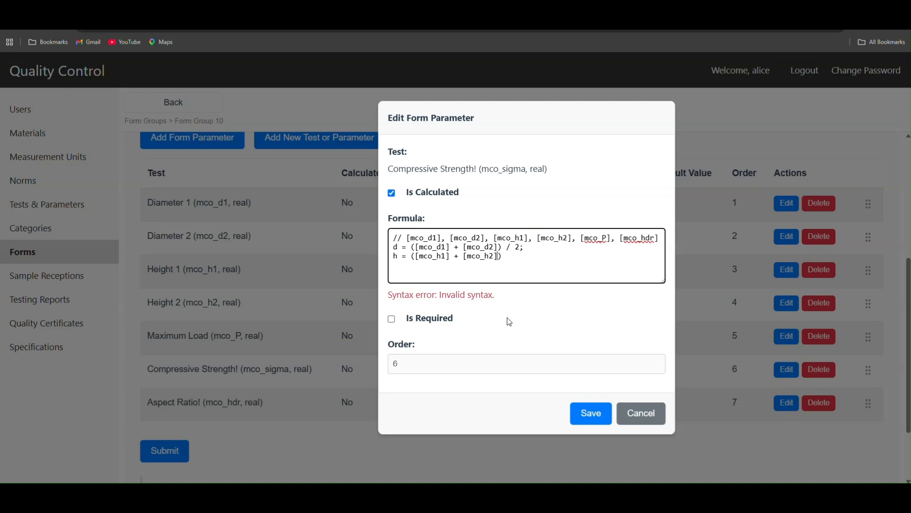
text(/ 2;)
Step: Check the cross-sectional area formula in worksheet Step 3.2, and start the line A = pi * () in the form's formula
key(alt+Tab)
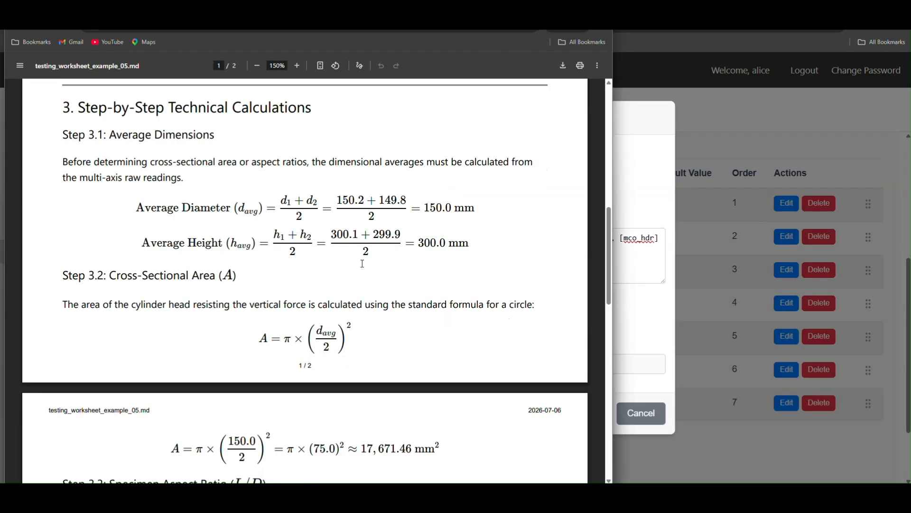
scroll(319, 273, down, 2)
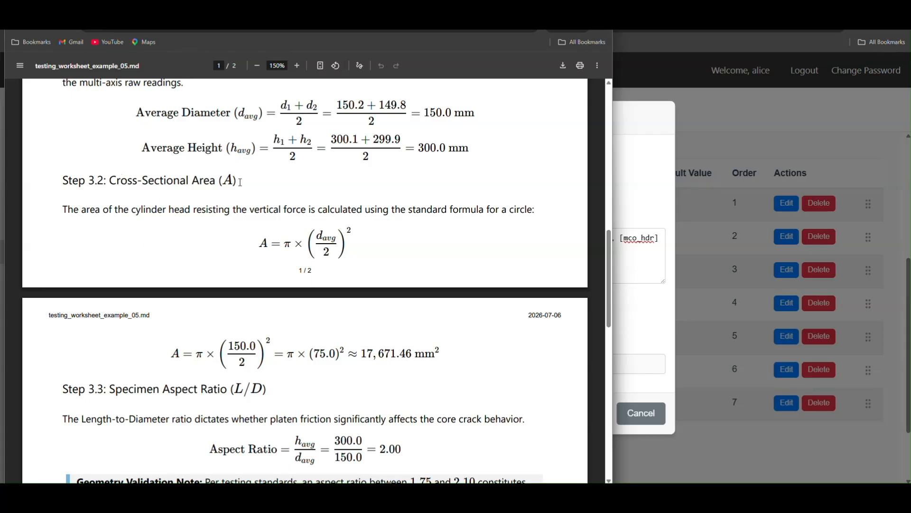
key(alt+Tab)
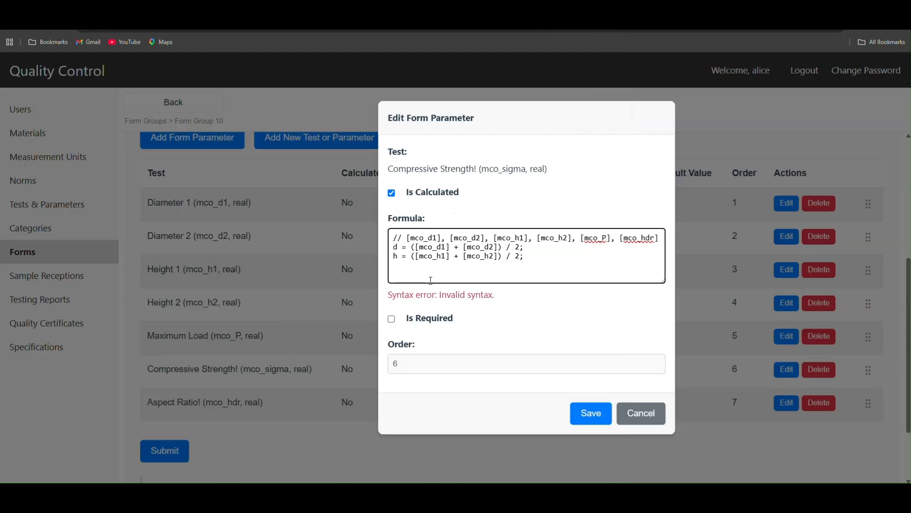
text(A)
text( =)
text( pi)
text( *)
text( *)
text(())
Step: Recheck the worksheet's area formula and complete the area line as A = pi * (d/2)^2;
key(alt+Tab)
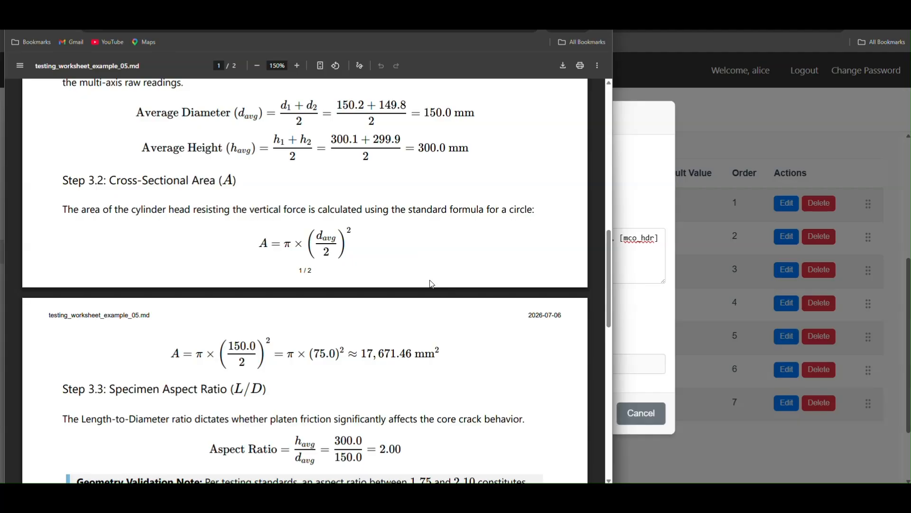
key(alt+Tab)
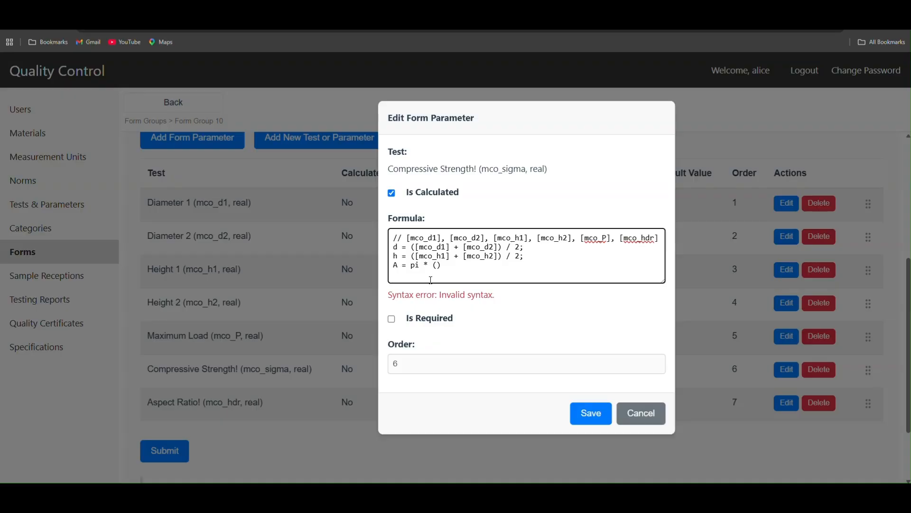
text(d/2)^2;)
Step: Look up the compressive strength formula in worksheet Step 3.4, and start a sigma = line in the form's formula
key(alt+Tab)
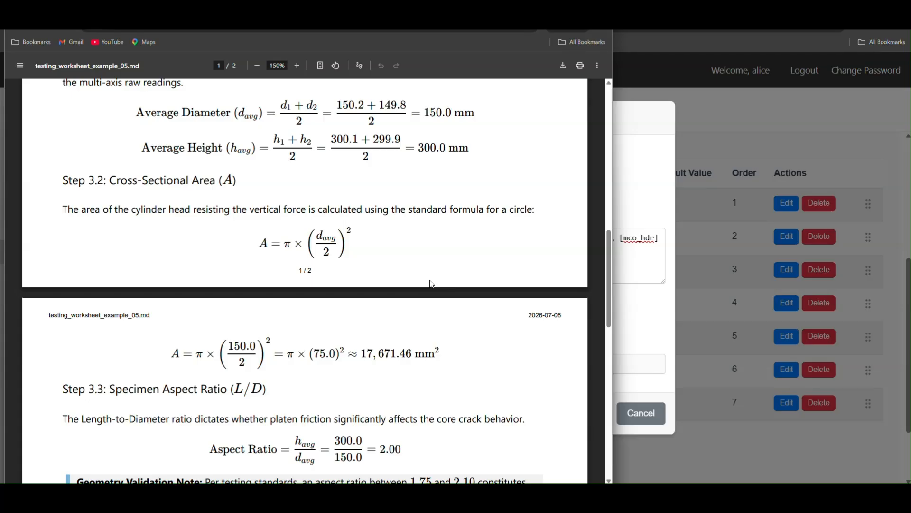
scroll(382, 345, down, 3)
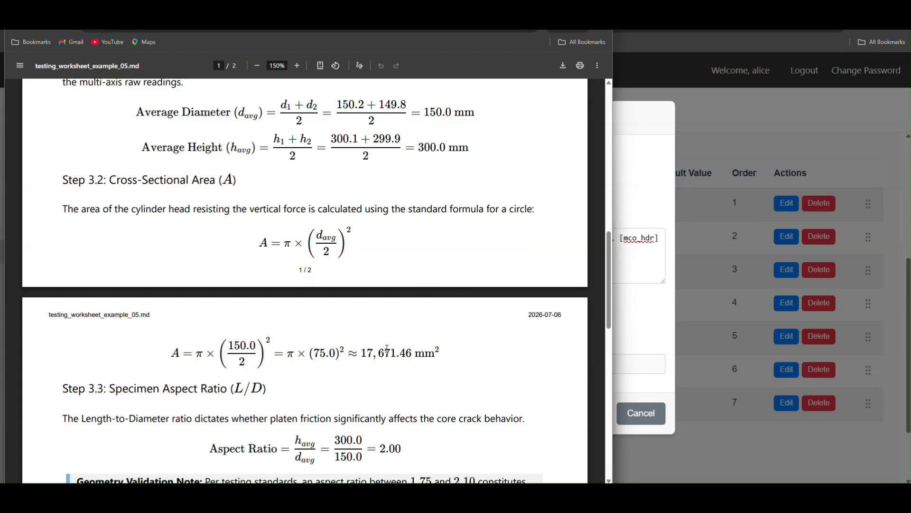
scroll(306, 338, up, 2)
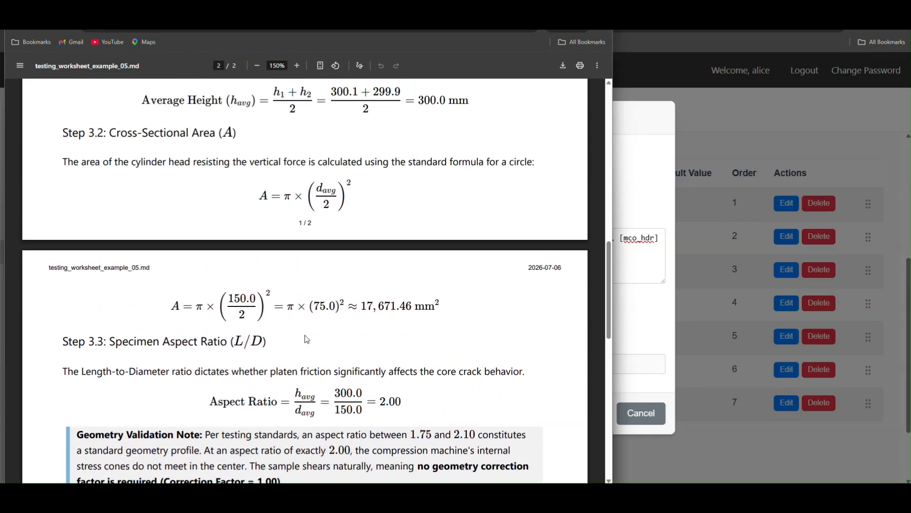
scroll(312, 355, down, 3)
scroll(312, 355, down, 2)
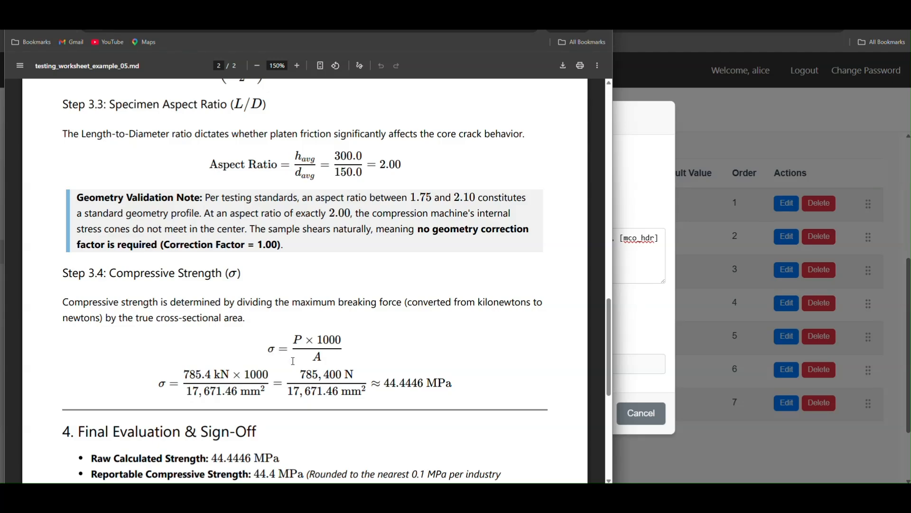
key(alt+Tab)
text(s)
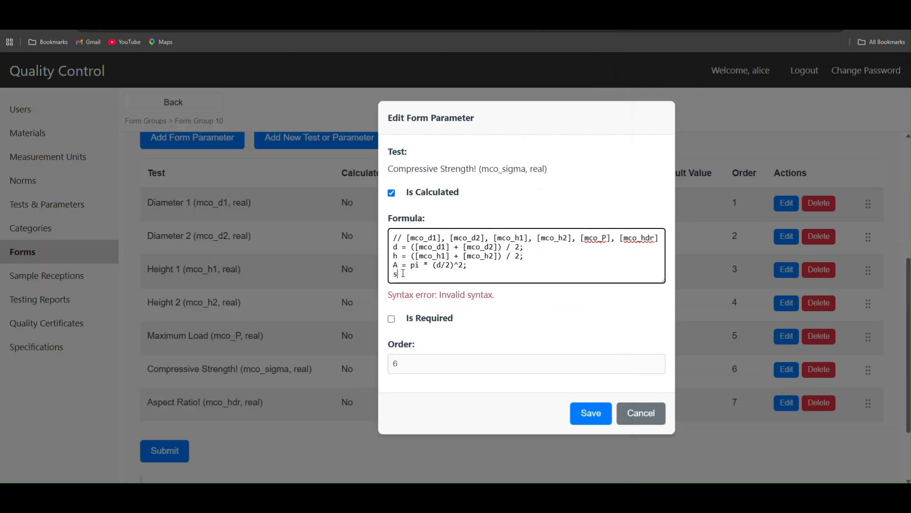
text(igma =)
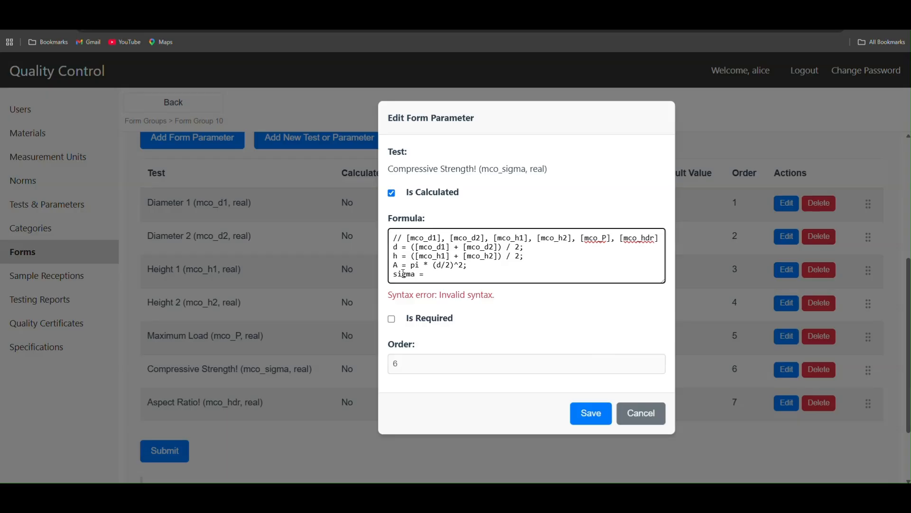
Step: Recheck the worksheet's strength formula and insert [mco_P] as the first term of the sigma line
key(alt+Tab)
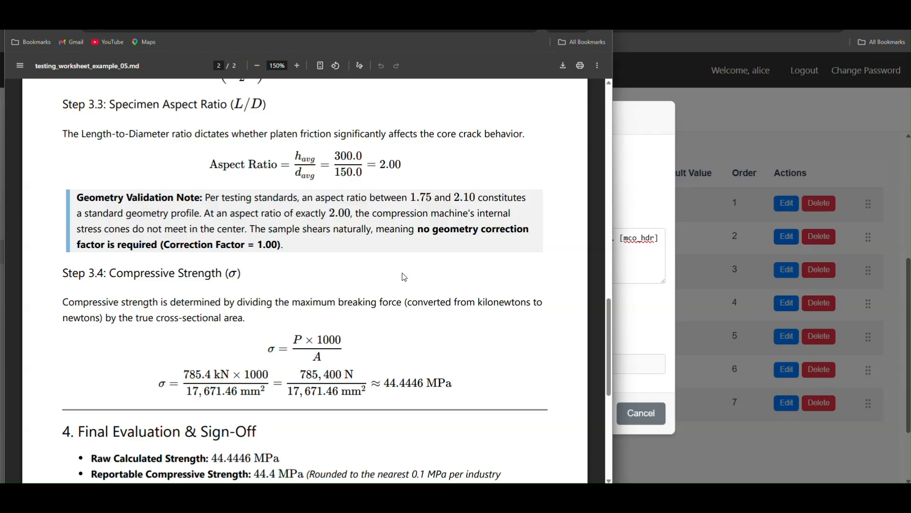
key(alt+Tab)
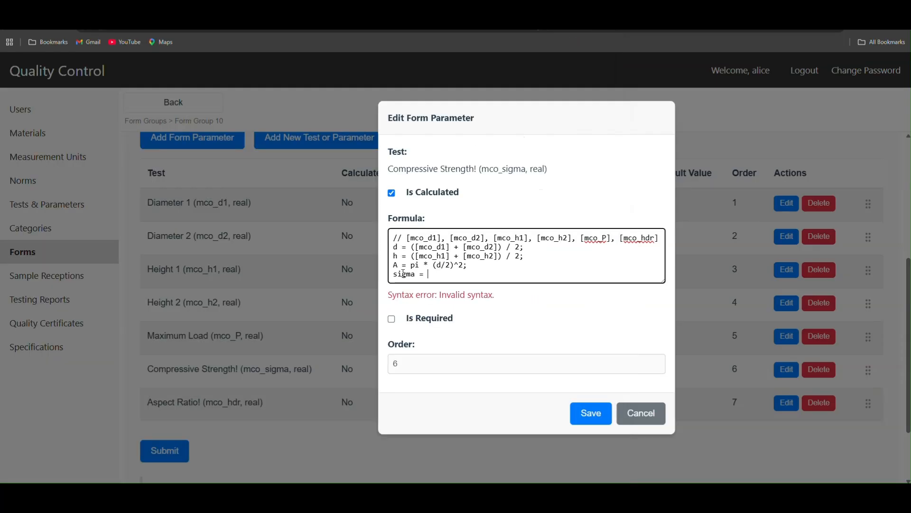
text(P)
drag(581, 238, 613, 239)
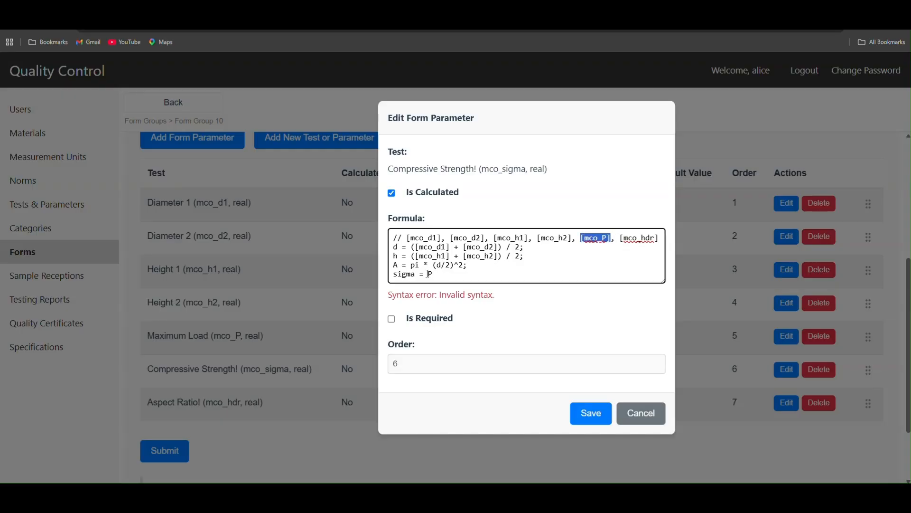
drag(427, 274, 437, 274)
key(ctrl+v)
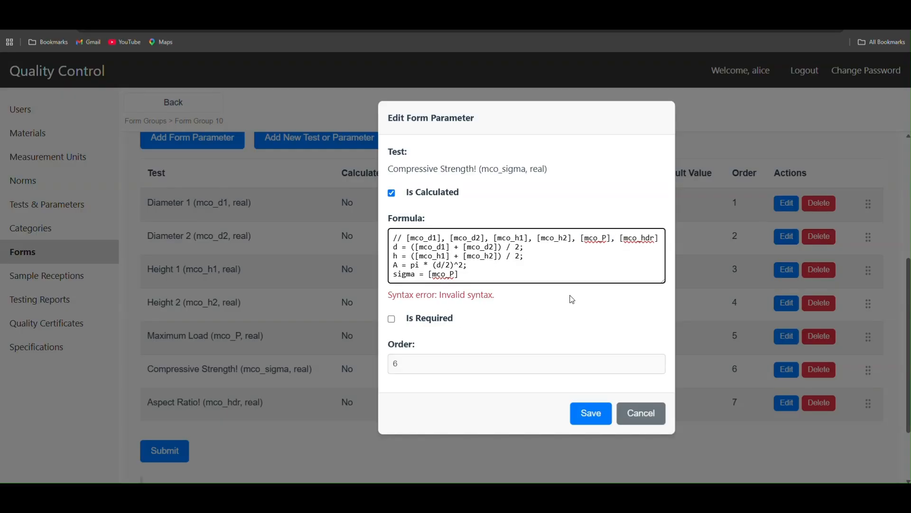
Step: Complete the strength expression as sigma = ([mco_P] * 1000) / A;
text(*)
text( 1000)
text())
text(()
text( /)
text( A;)
key(Return)
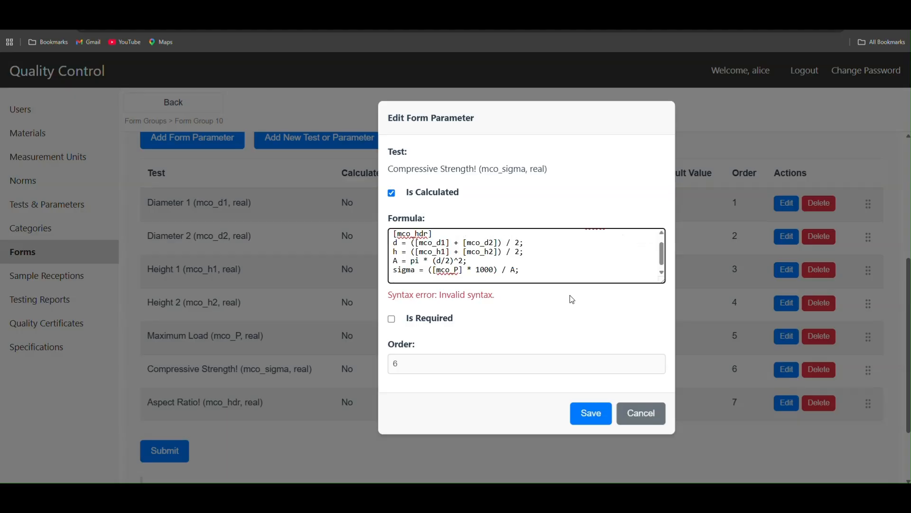
Step: Add sigma as the formula's final line to return the result, and try to save the parameter
text(sigma)
scroll(559, 260, up, 1)
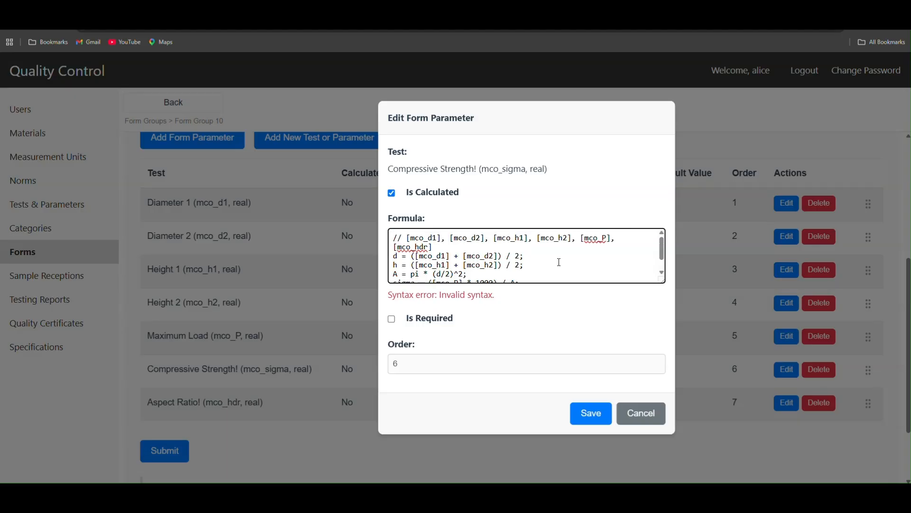
scroll(559, 262, down, 1)
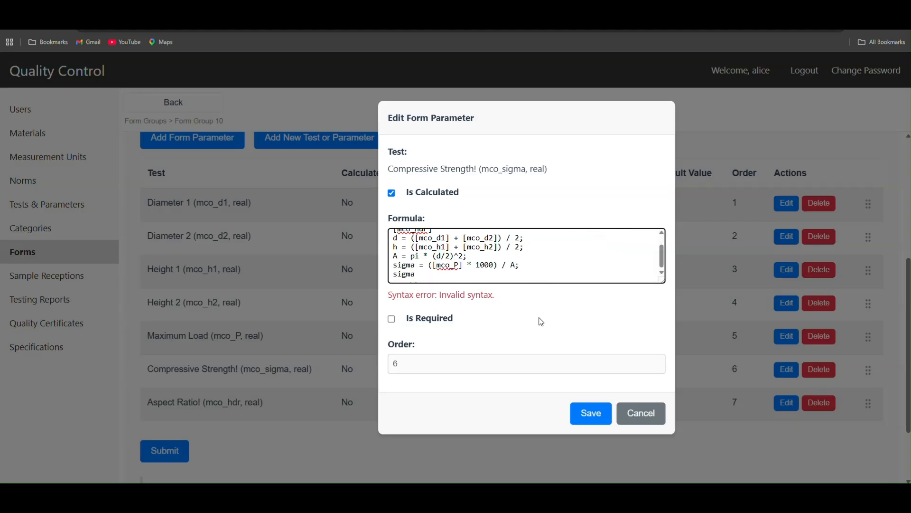
click(589, 414)
click(588, 416)
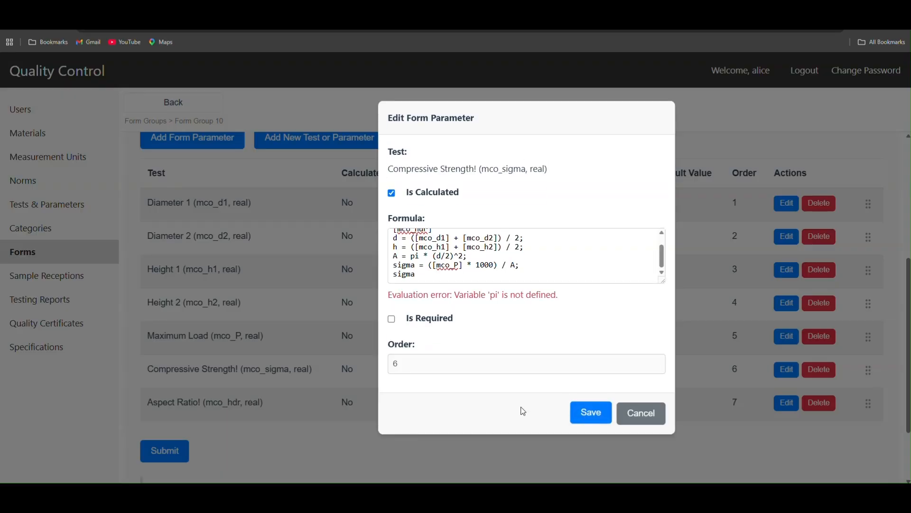
Step: Define pi = 3.141592653589793; on a new line above the d line of the formula
scroll(390, 268, up, 1)
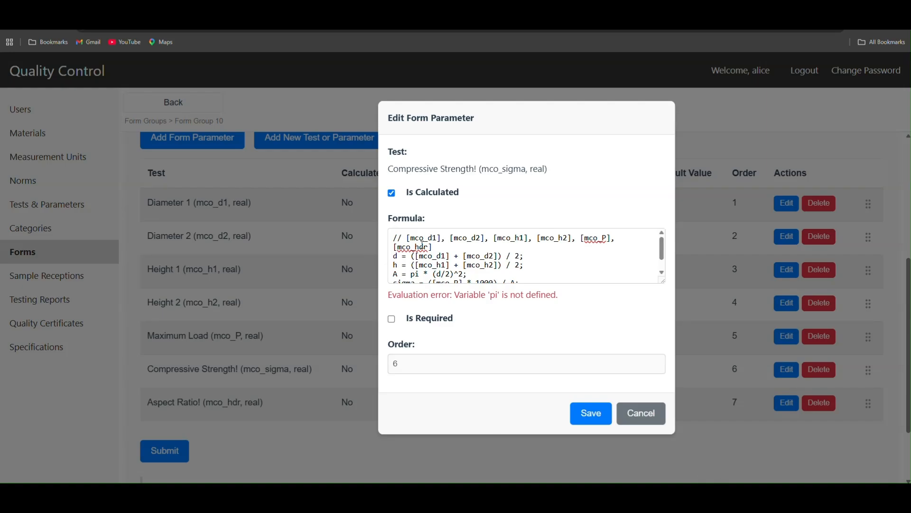
click(436, 245)
key(Return)
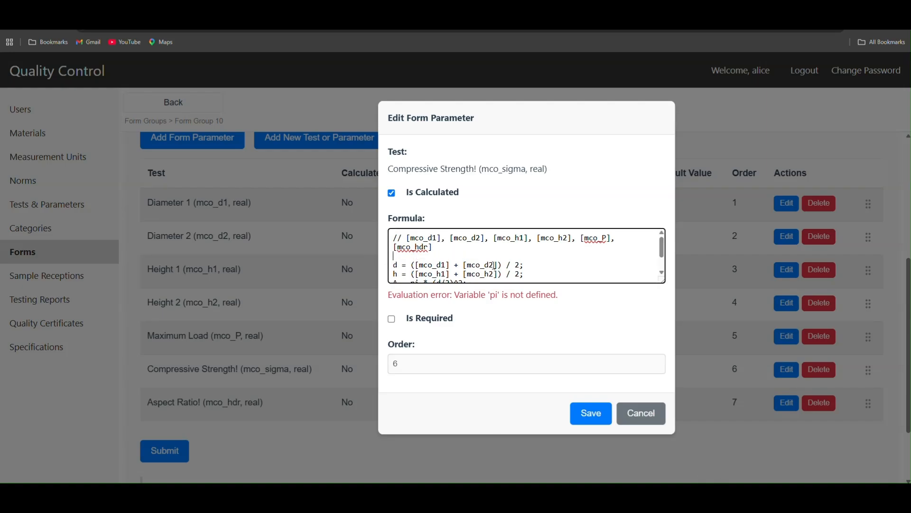
text(pi = 3.141592653589793;)
Step: Comment out the average height line with // and save the Compressive Strength parameter
scroll(490, 266, down, 2)
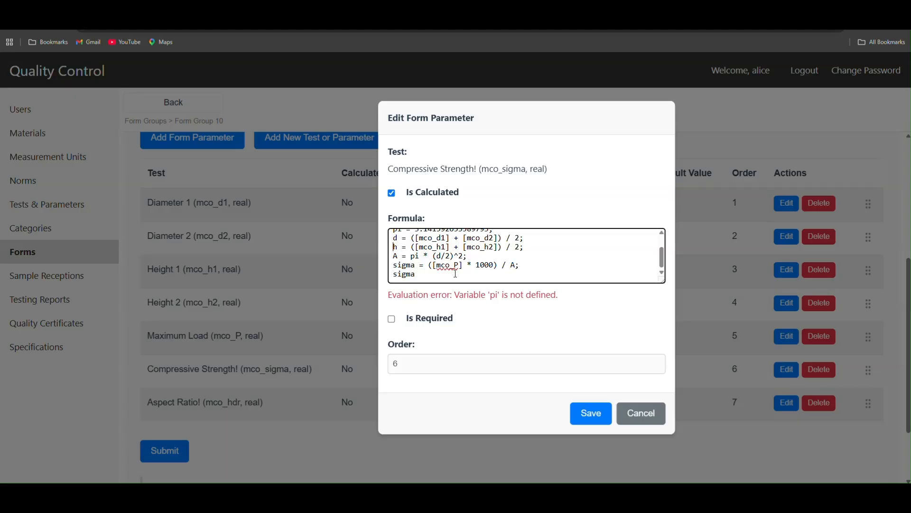
text(//)
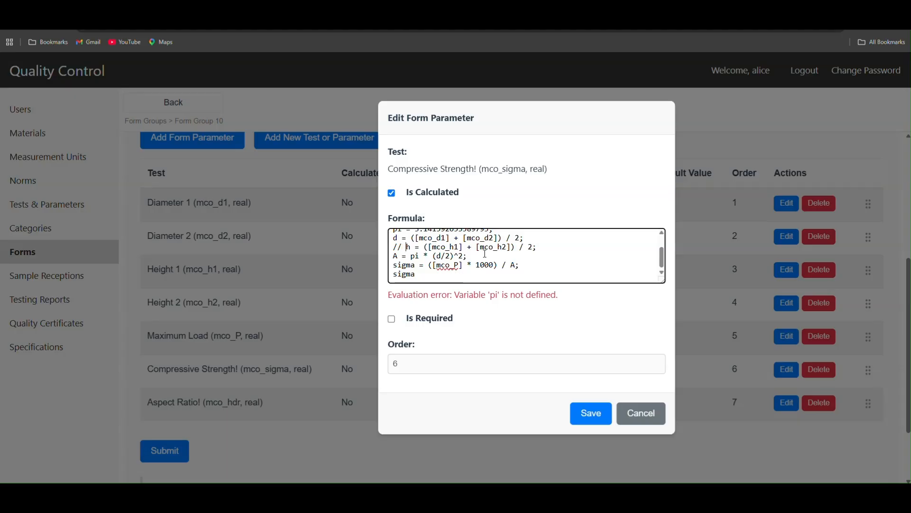
click(590, 413)
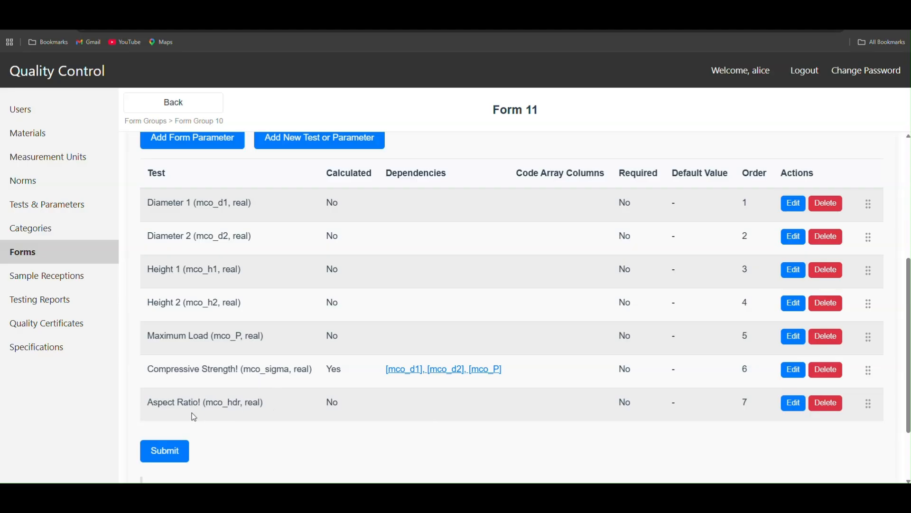
click(795, 404)
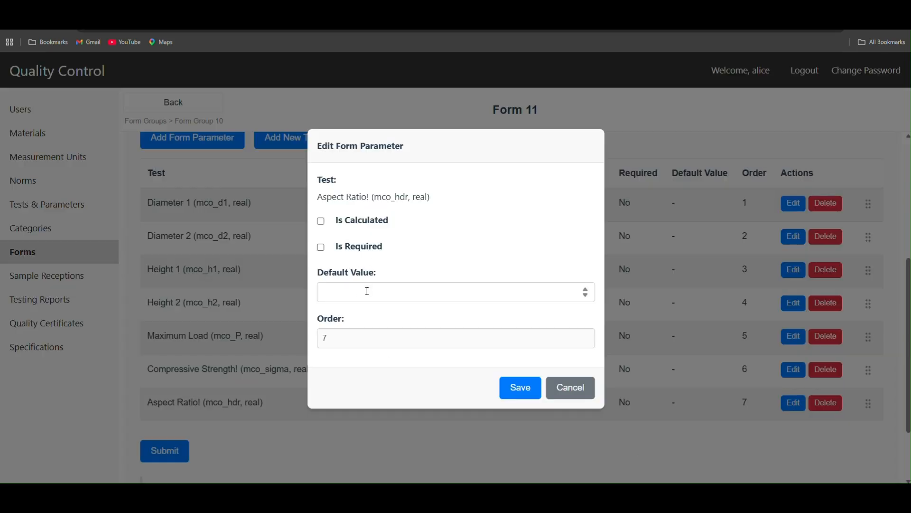
click(345, 221)
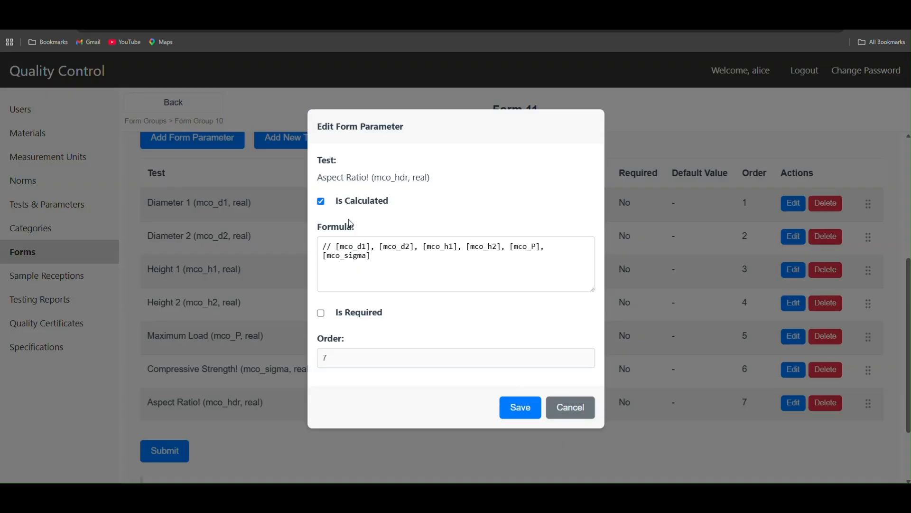
click(379, 266)
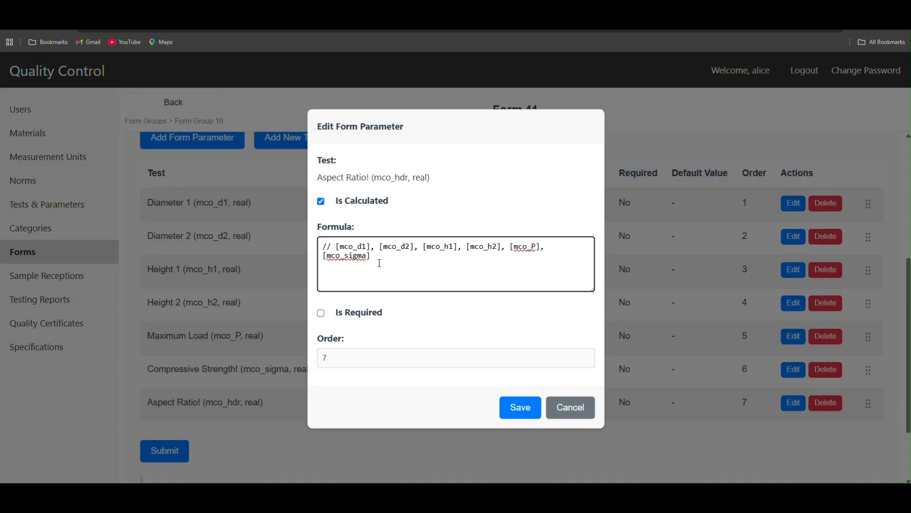
click(572, 418)
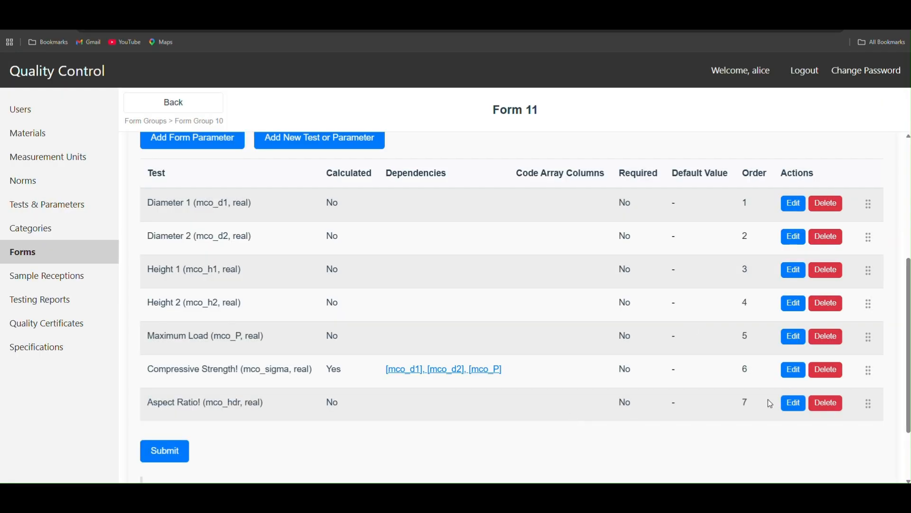
Step: Copy the average diameter and average height lines from the Compressive Strength parameter's formula and close it without saving
click(794, 371)
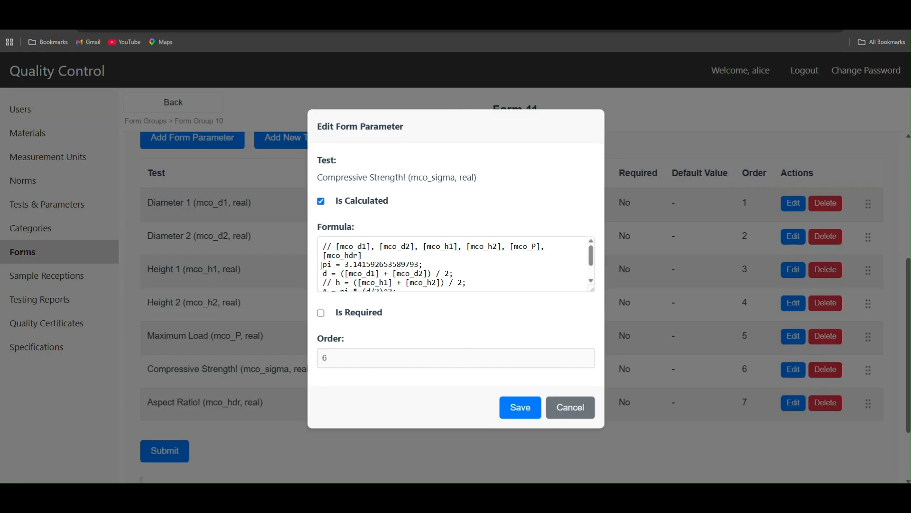
scroll(315, 253, down, 2)
drag(323, 246, 324, 269)
key(ctrl+c)
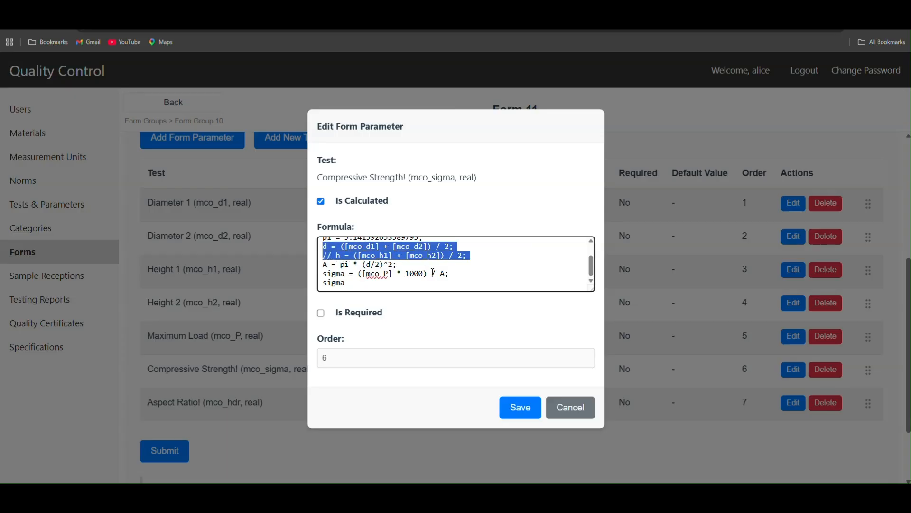
click(574, 407)
Step: Make the Aspect Ratio parameter calculated and paste the copied d and h average lines below the comment in its formula
click(791, 404)
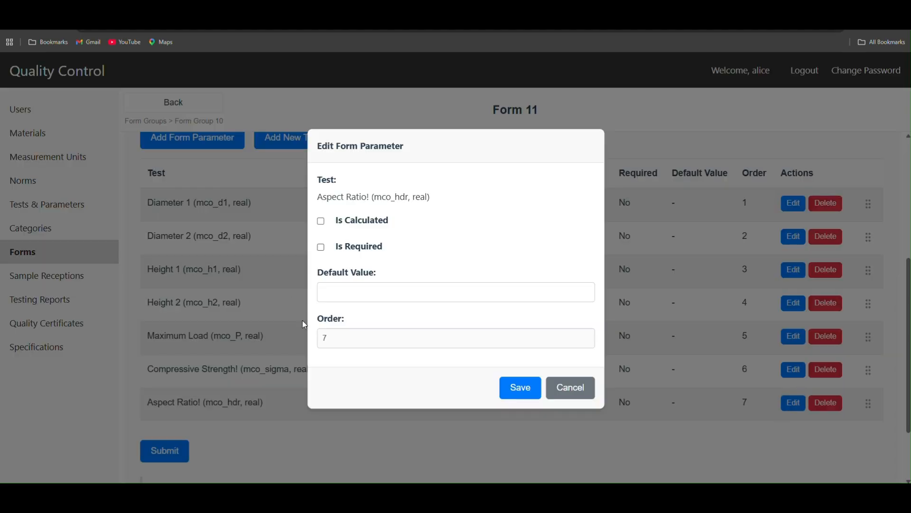
click(372, 222)
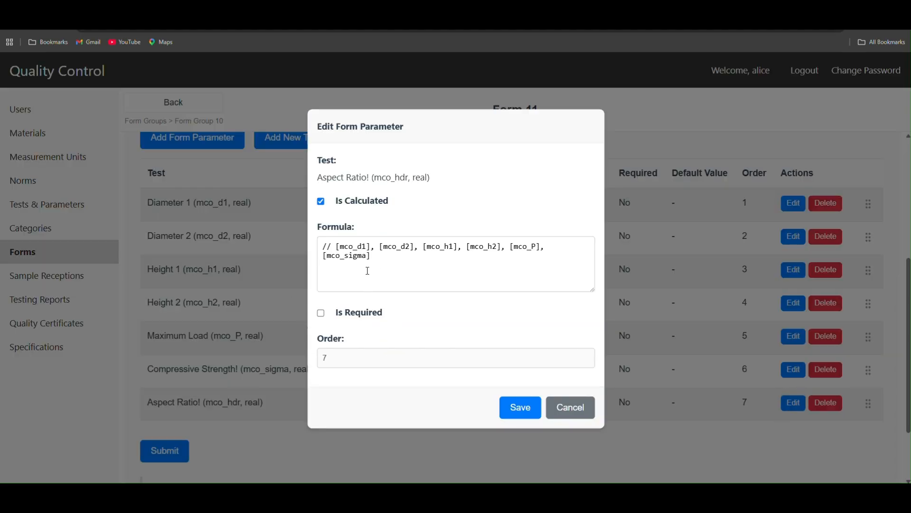
click(367, 271)
key(ctrl+v)
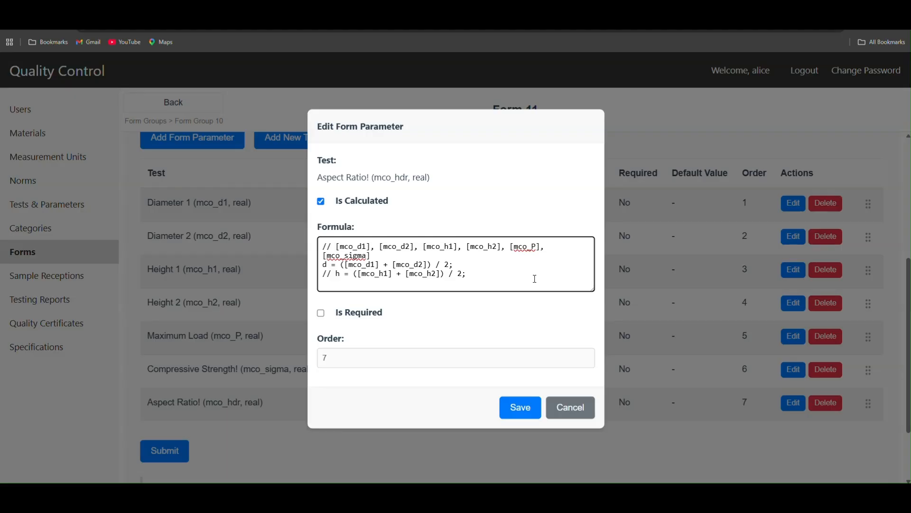
Step: Uncomment the pasted height line so it reads h = ([mco_h1] + [mco_h2]) / 2;
key(Delete)
key(Delete)
key(Delete)
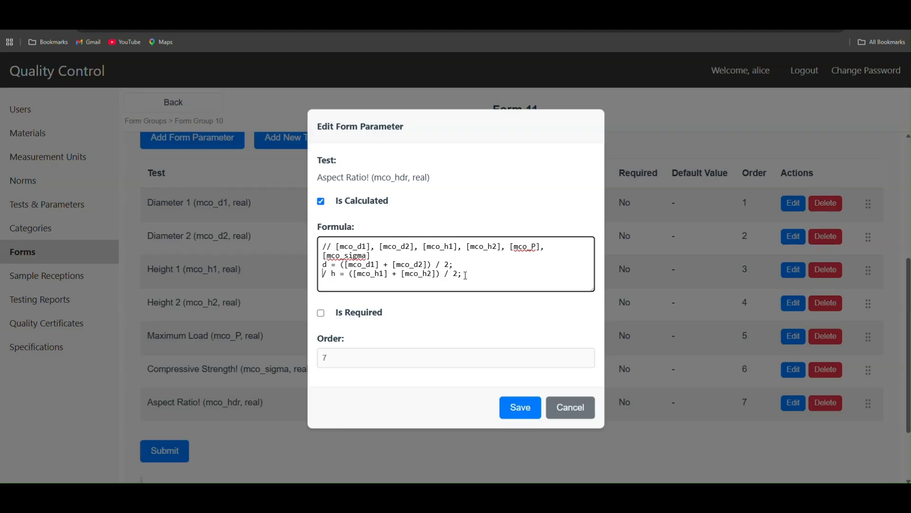
Step: Add R = h / d; with R as the final return line to the formula and save the Aspect Ratio parameter
click(348, 274)
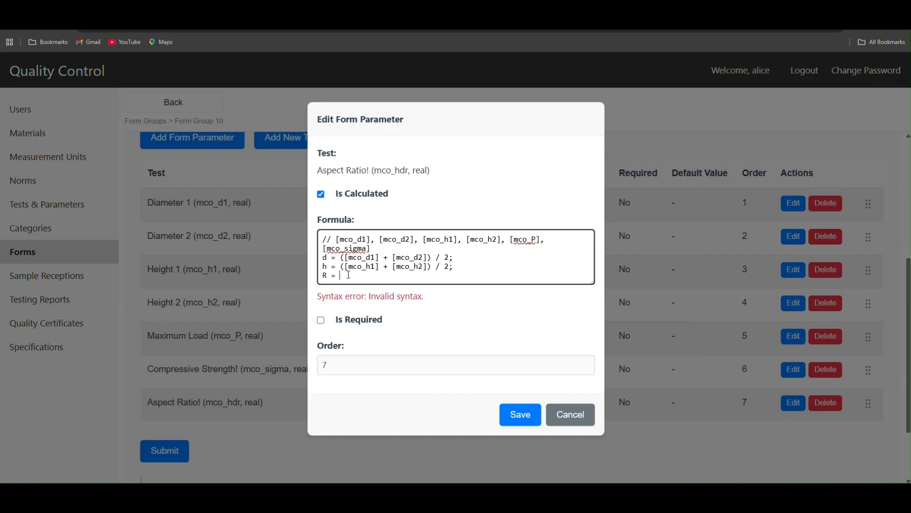
text(R = h / d;)
key(Return)
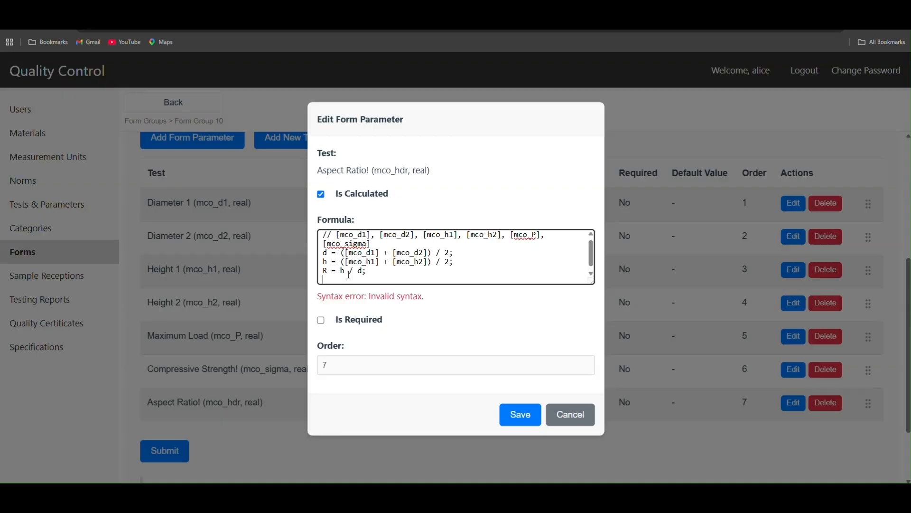
text(R)
click(522, 414)
Step: Reorder the form parameters so Compressive Strength is first and Aspect Ratio is second
scroll(453, 355, down, 4)
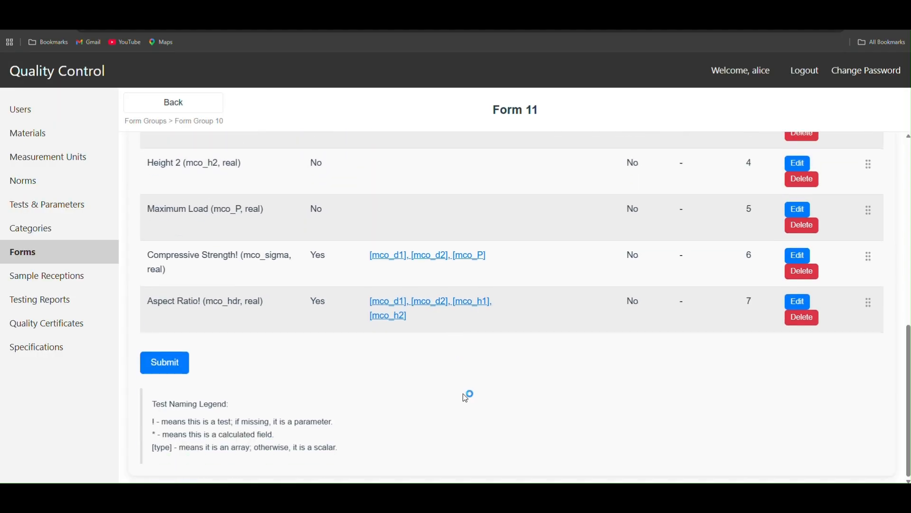
scroll(465, 394, up, 5)
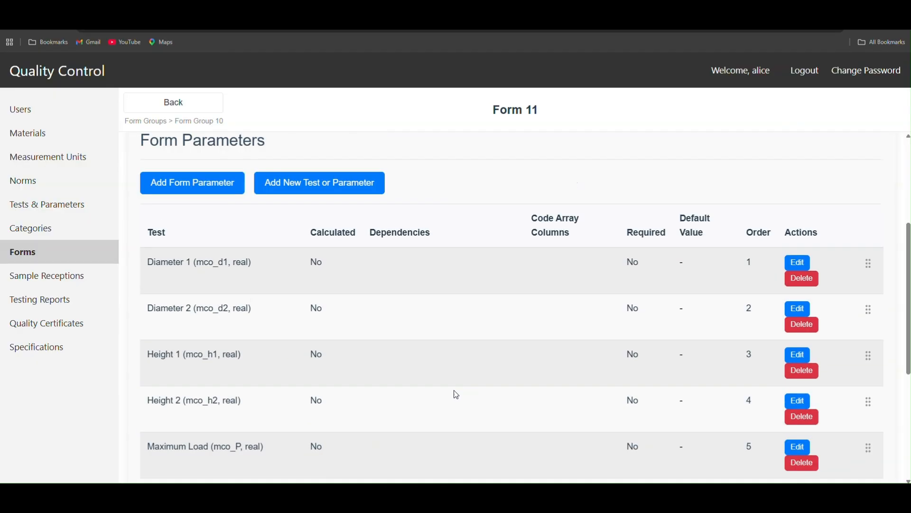
scroll(442, 401, down, 4)
scroll(892, 428, up, 1)
scroll(883, 399, up, 2)
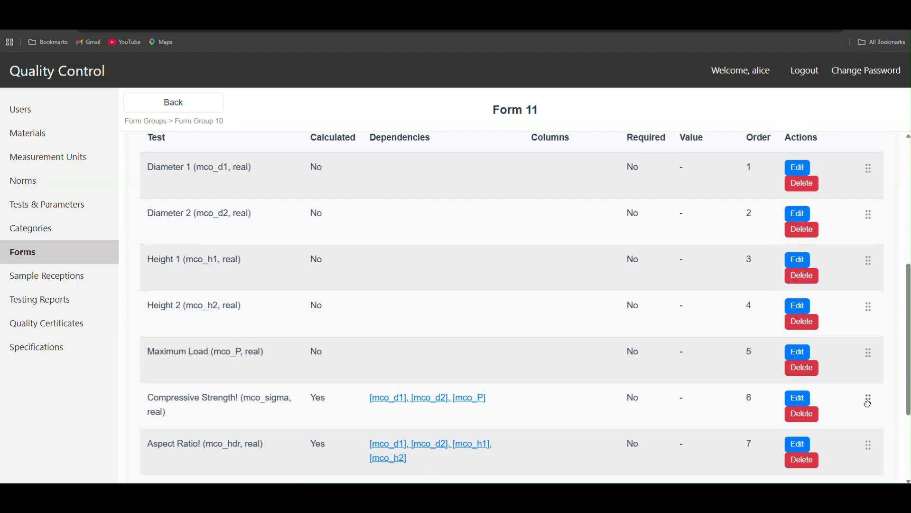
drag(868, 398, 868, 176)
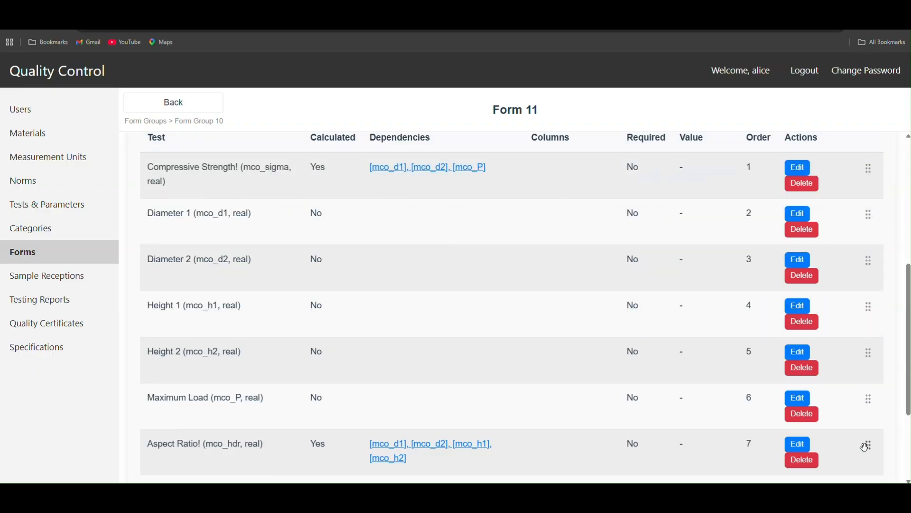
drag(866, 447, 871, 209)
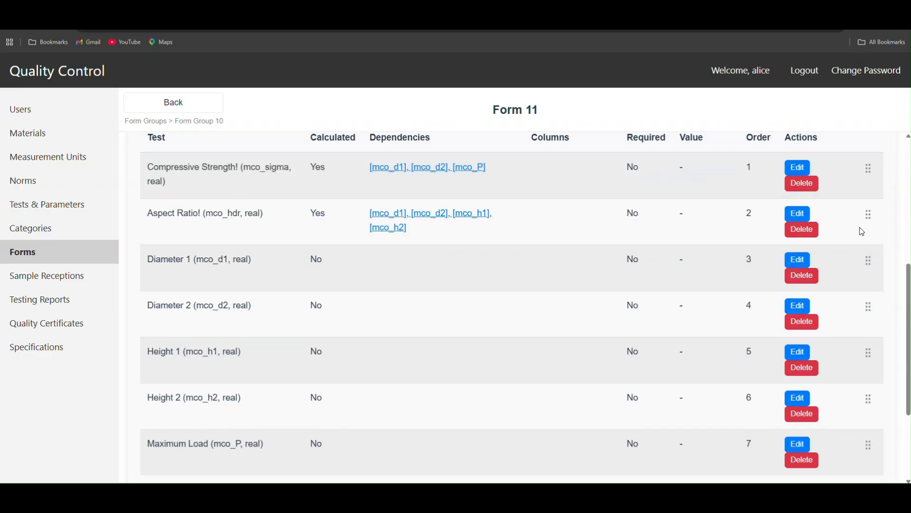
Step: Submit the form with its reordered list of parameters
scroll(425, 387, down, 3)
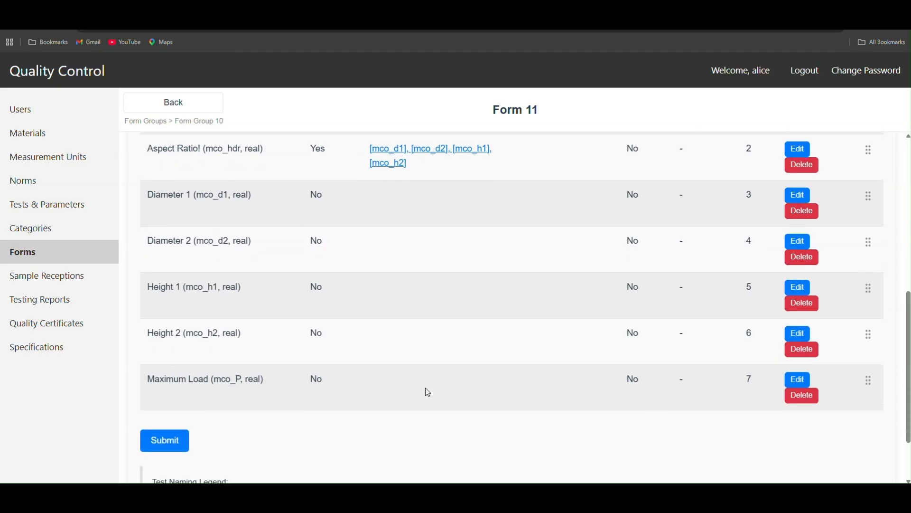
scroll(374, 390, up, 5)
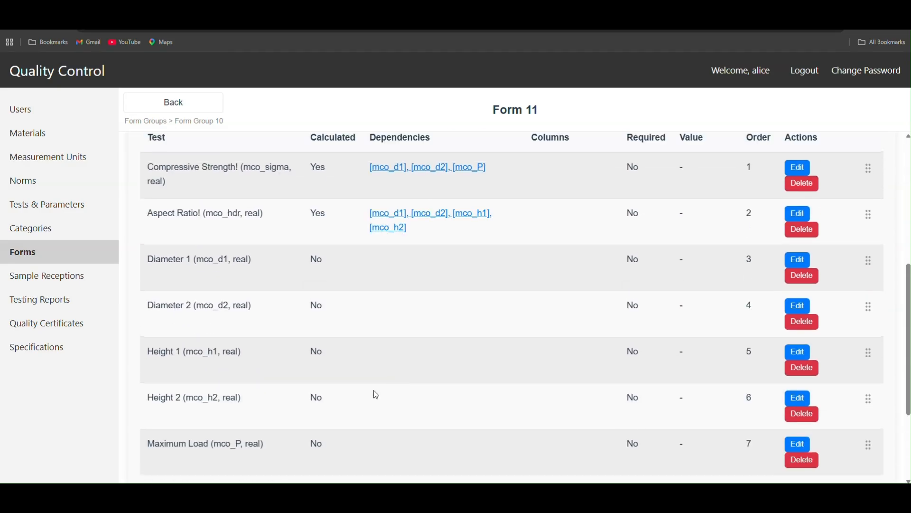
scroll(376, 394, down, 3)
scroll(377, 399, down, 1)
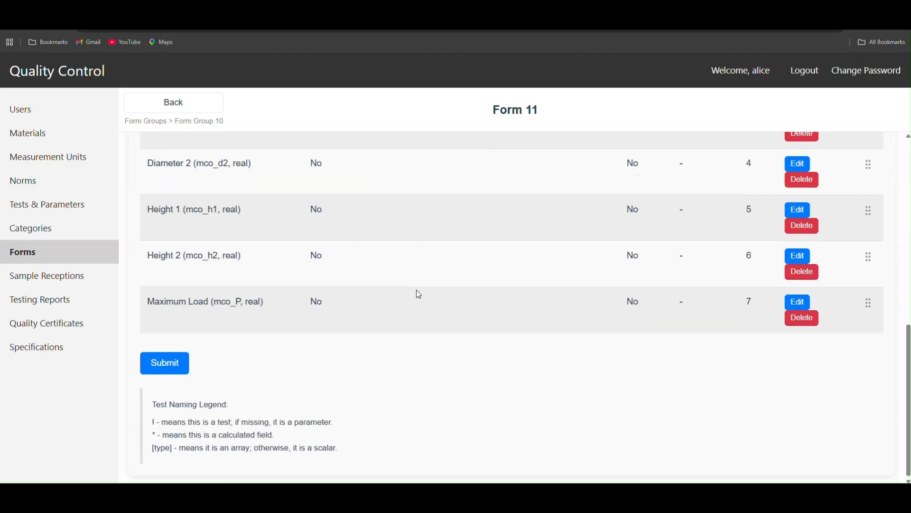
scroll(412, 314, up, 4)
scroll(412, 352, down, 4)
click(173, 363)
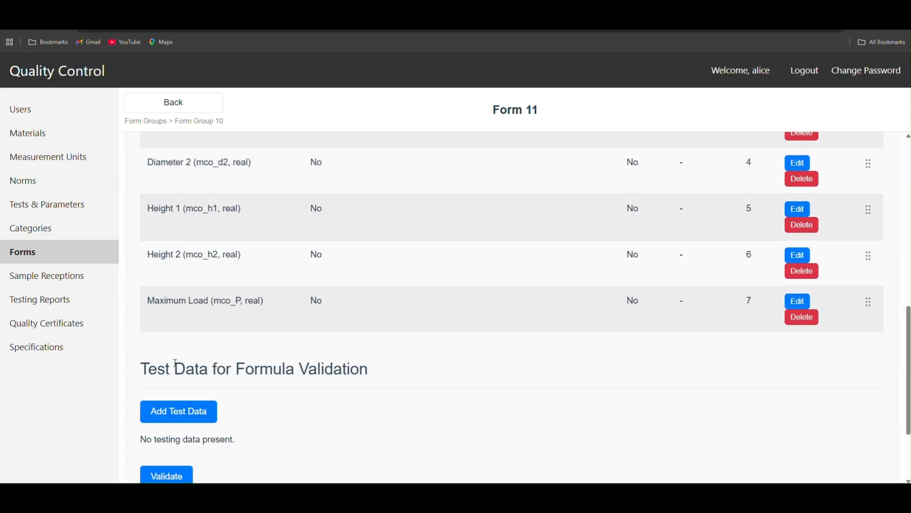
Step: Add a new set of test data for formula validation and describe it as Test case 1
scroll(291, 399, up, 5)
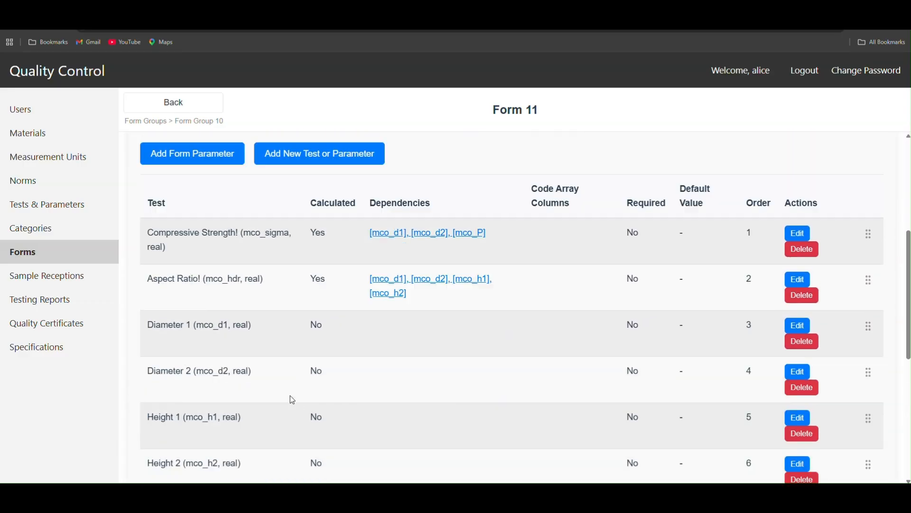
scroll(292, 409, down, 5)
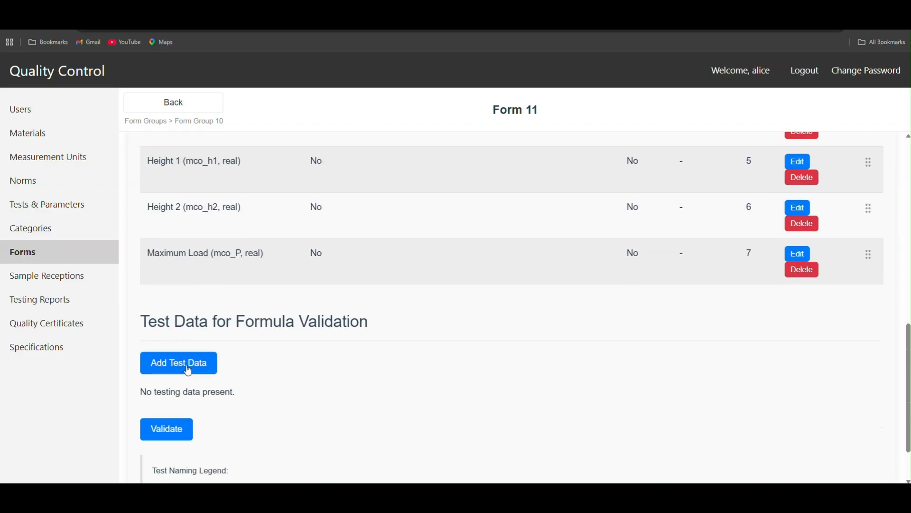
scroll(465, 388, up, 5)
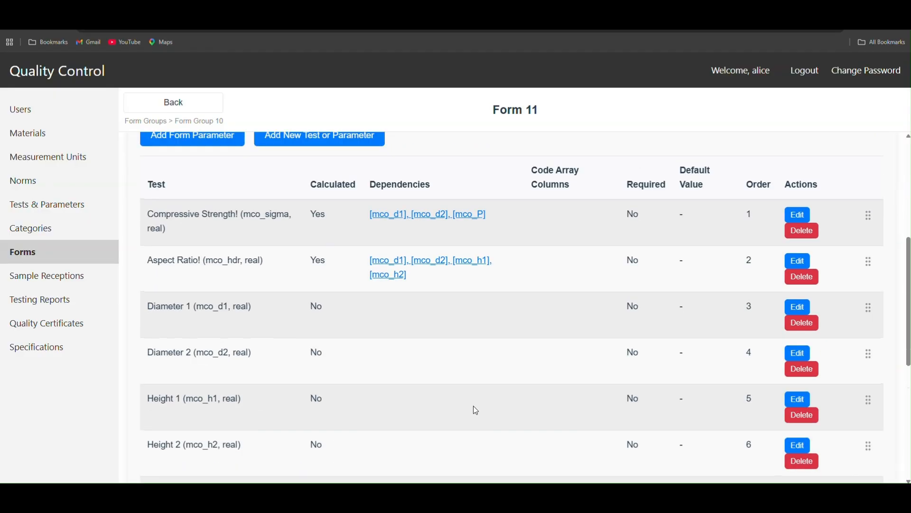
scroll(476, 435, down, 4)
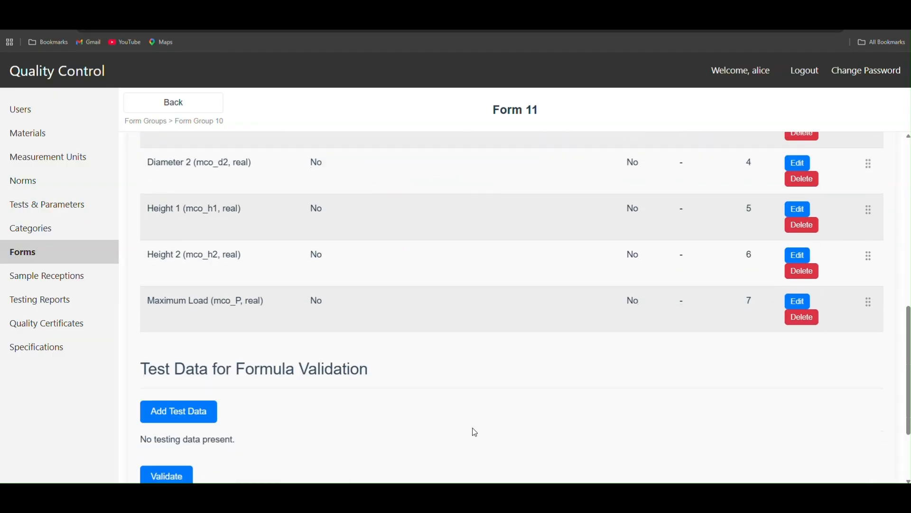
scroll(255, 403, down, 3)
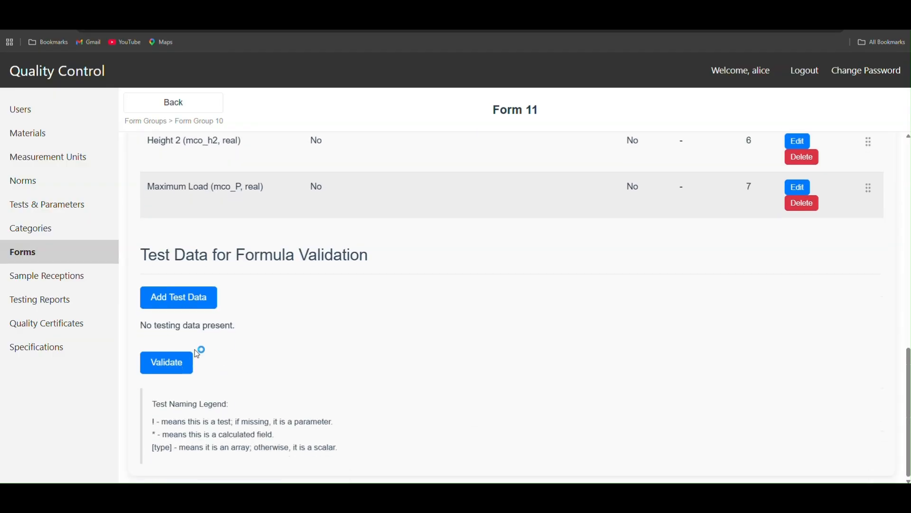
click(185, 304)
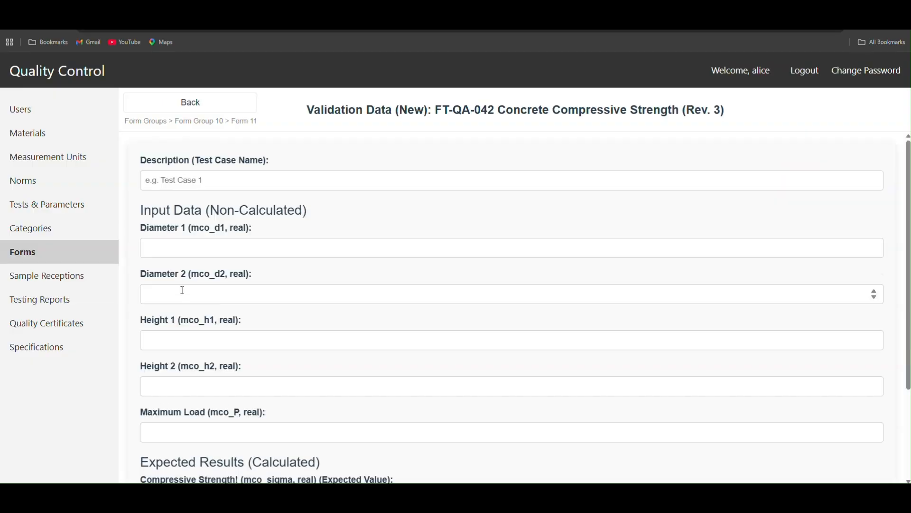
click(202, 177)
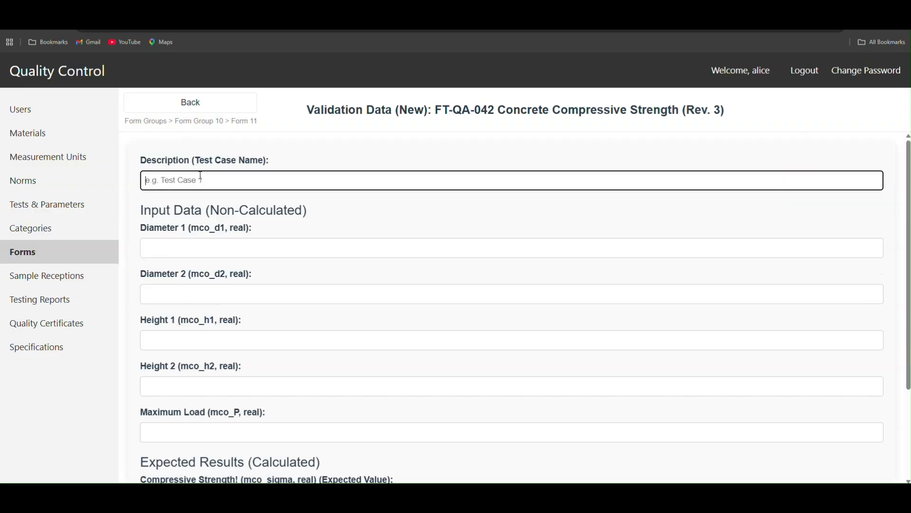
text(Test case 1)
Step: Copy the Diameter 1 reading 150.2 from the worksheet PDF's raw data into the test case's Diameter 1 value
click(204, 245)
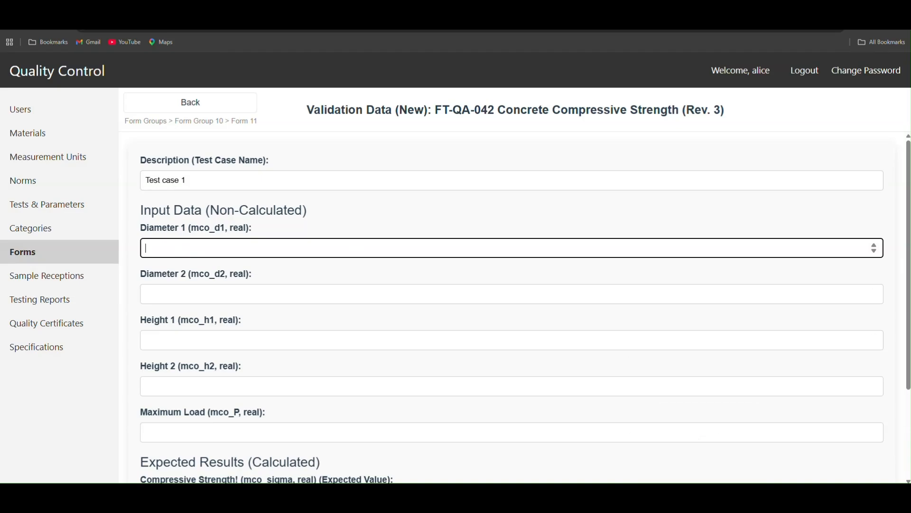
mouse_move(267, 495)
click(318, 464)
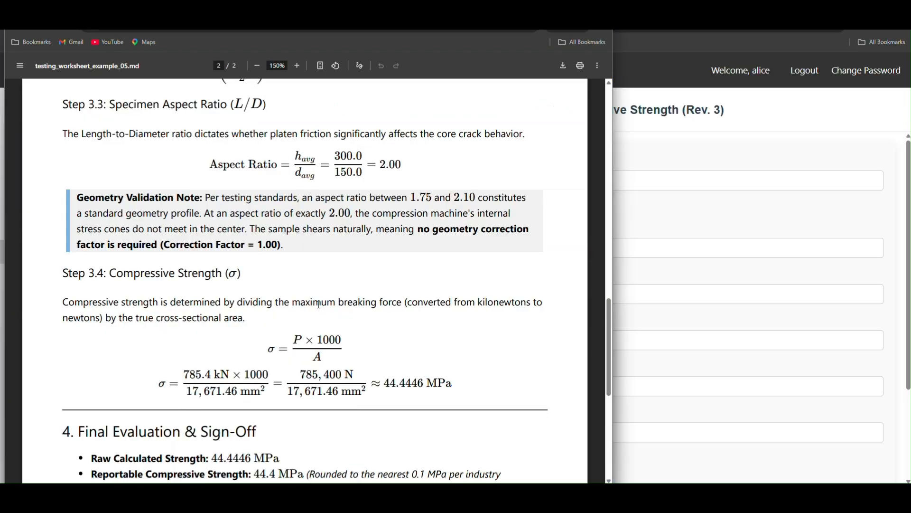
scroll(318, 304, up, 15)
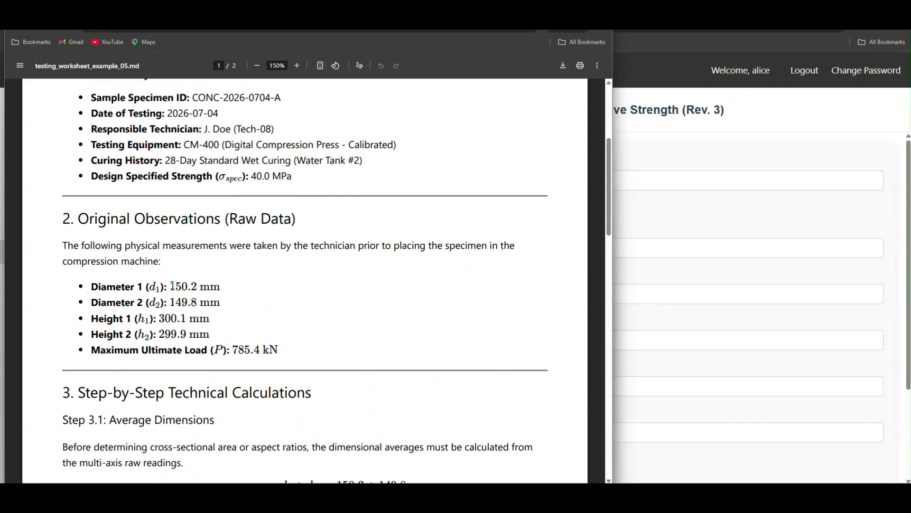
drag(171, 285, 197, 282)
key(ctrl+c)
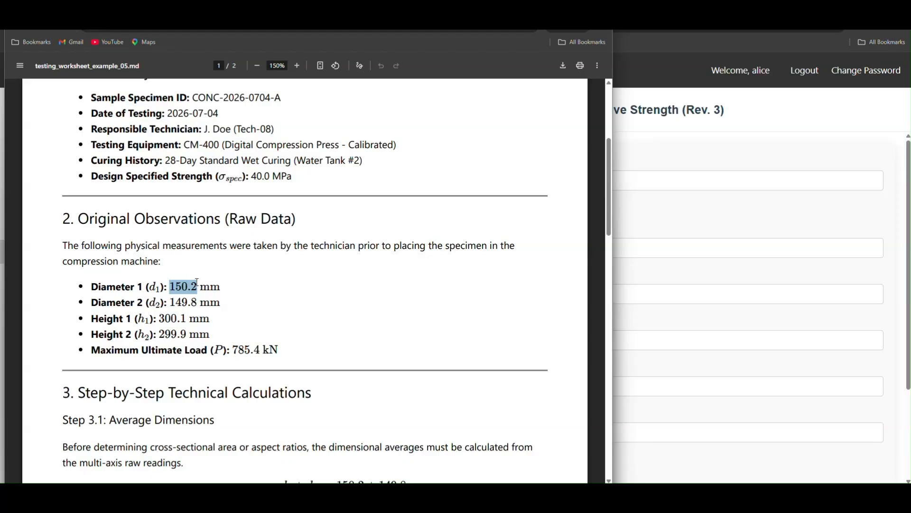
key(alt+Tab)
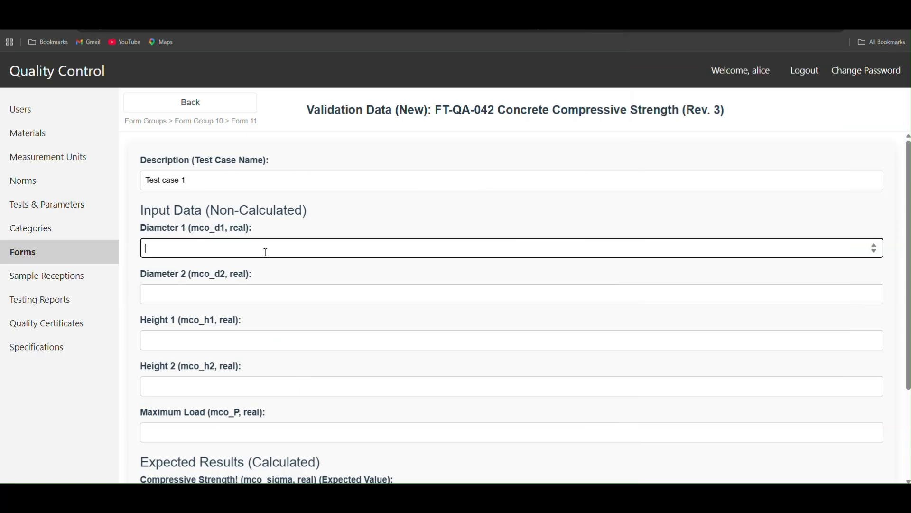
key(ctrl+v)
Step: Copy the Diameter 2 reading 149.8 from the worksheet PDF's raw data into the test case's Diameter 2 value
click(198, 294)
key(alt+Tab)
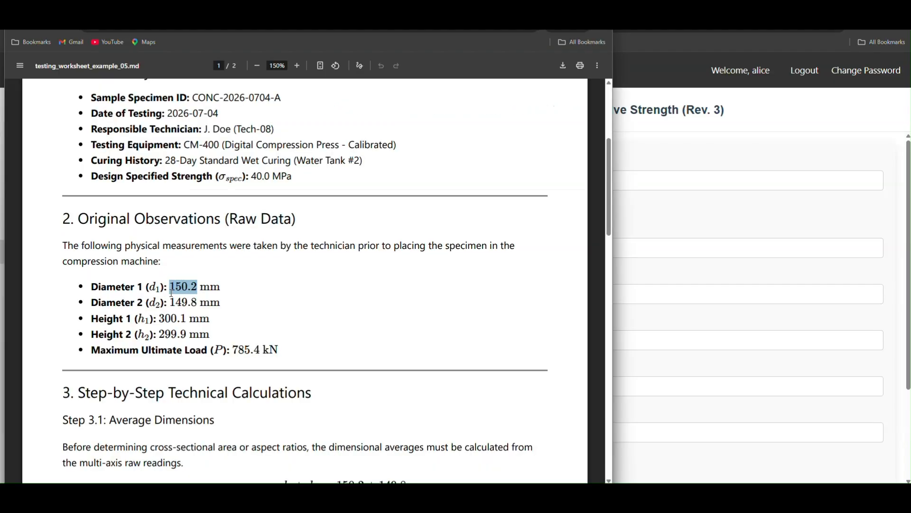
drag(170, 302, 198, 303)
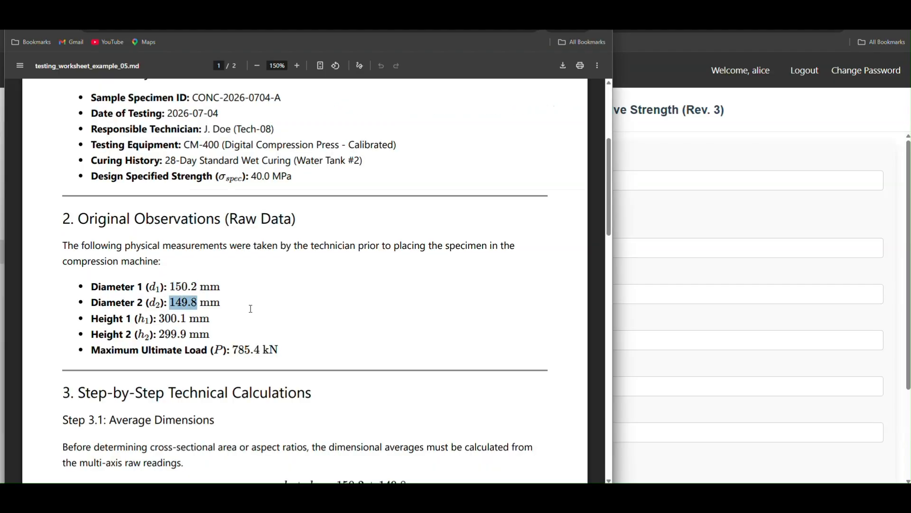
key(ctrl+c)
key(alt+Tab)
key(ctrl+v)
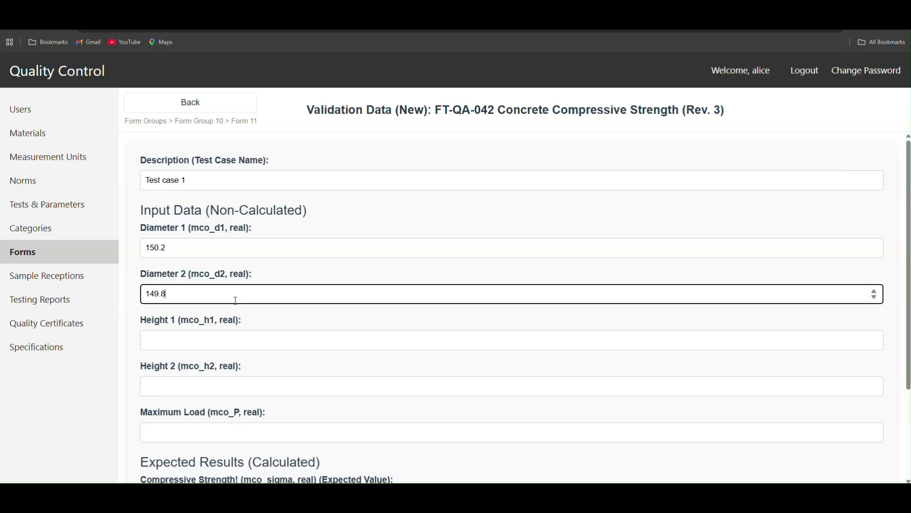
Step: Copy the Height 1 reading 300.1 from the worksheet PDF's raw data into the test case's Height 1 value
click(216, 338)
key(alt+Tab)
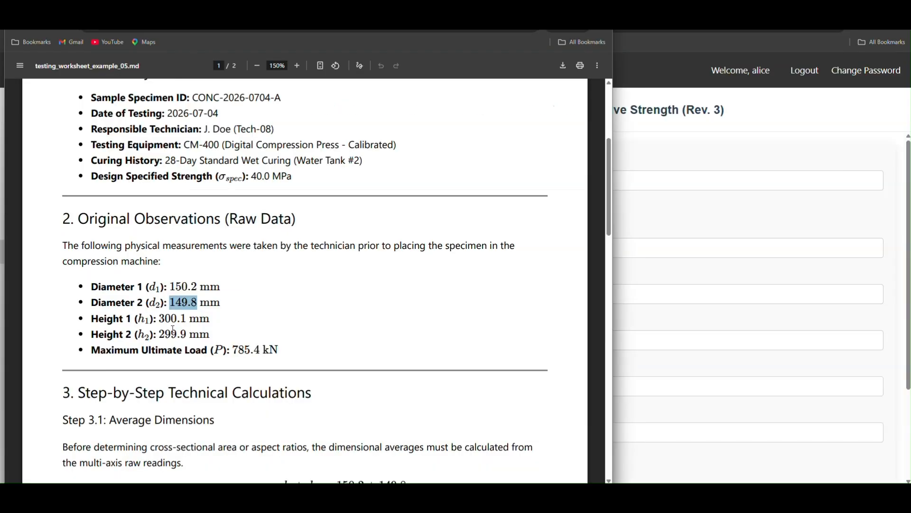
drag(159, 318, 188, 319)
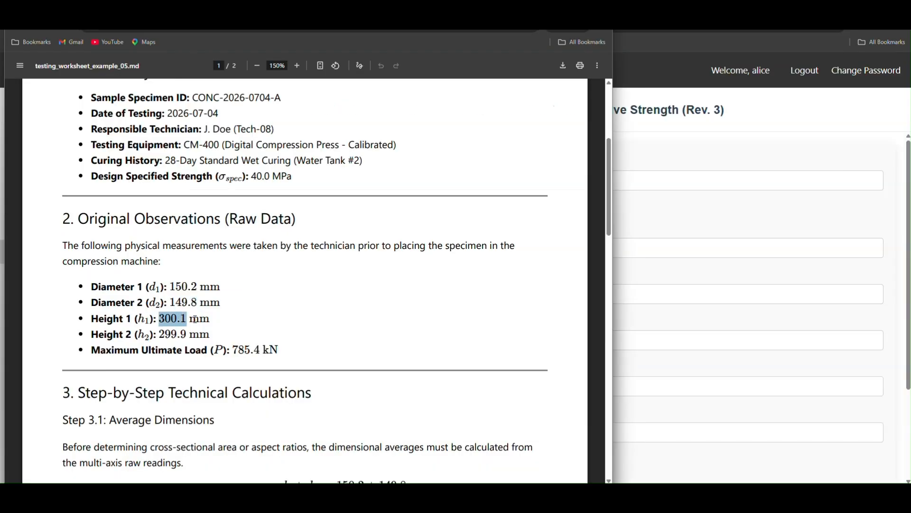
key(ctrl+c)
key(alt+Tab)
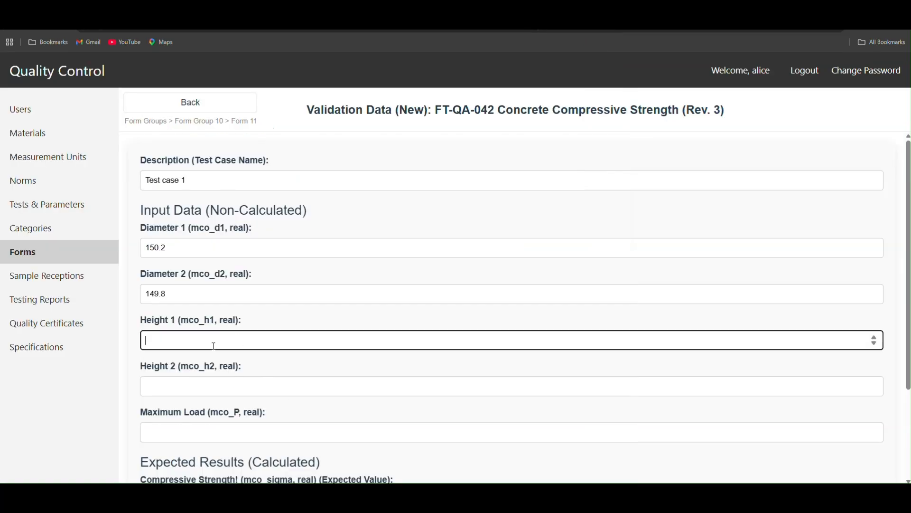
key(ctrl+v)
Step: Copy the Height 2 reading 299.9 from the worksheet PDF's raw data into the test case's Height 2 value
click(204, 386)
key(alt+Tab)
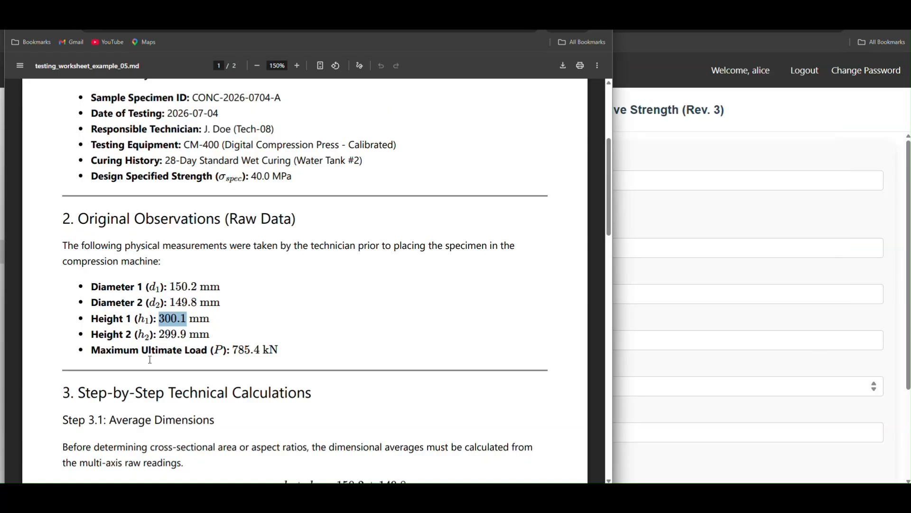
drag(159, 333, 188, 334)
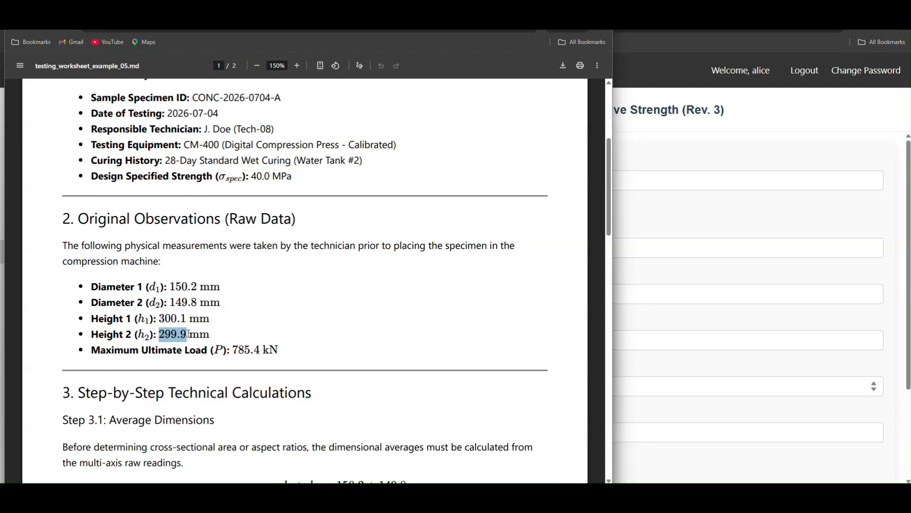
key(ctrl+c)
key(alt+Tab)
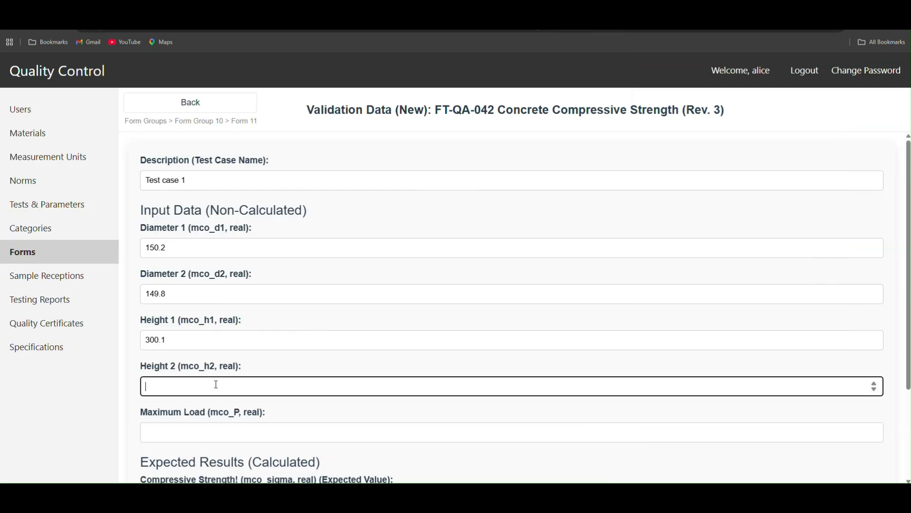
key(ctrl+v)
Step: Copy the maximum ultimate load 785.4 from the worksheet PDF into the test case's Maximum Load value
key(alt+Tab)
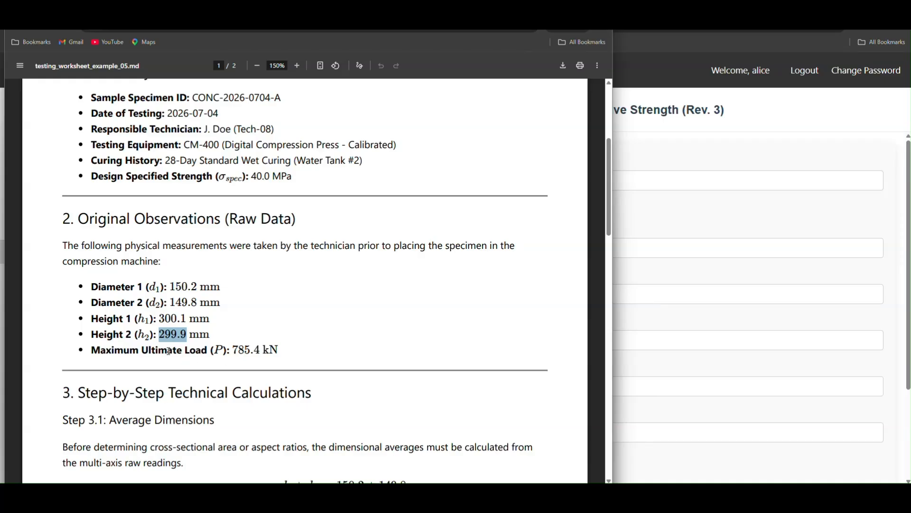
drag(233, 349, 259, 350)
key(alt+Tab)
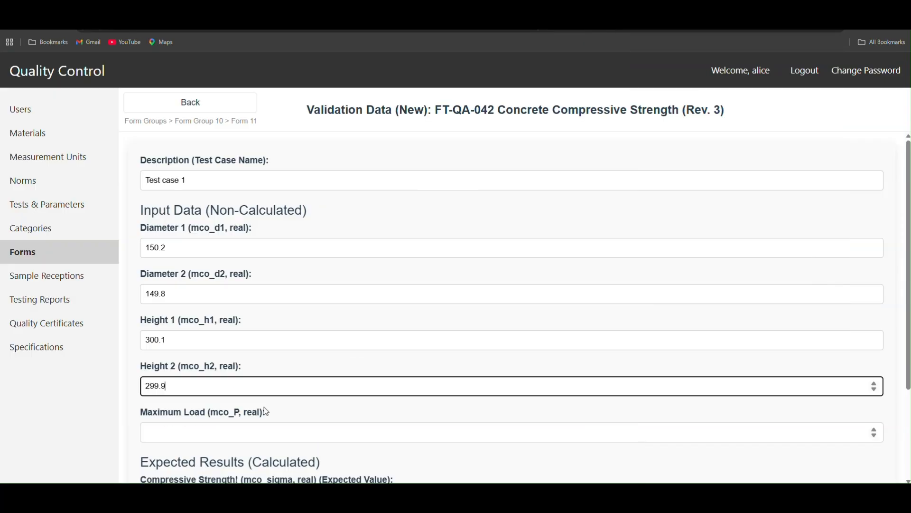
click(242, 433)
key(ctrl+v)
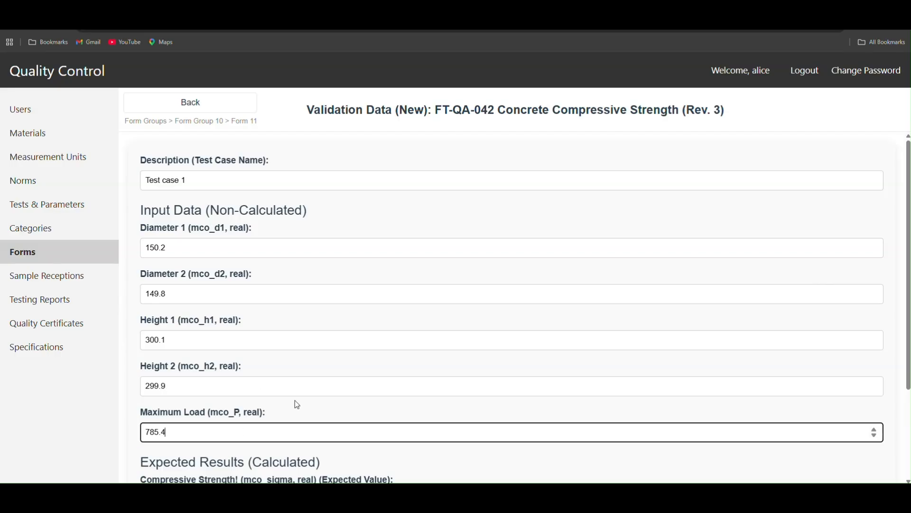
Step: Copy the reportable compressive strength 44.4 from the worksheet's final evaluation into the expected Compressive Strength value
scroll(375, 346, down, 3)
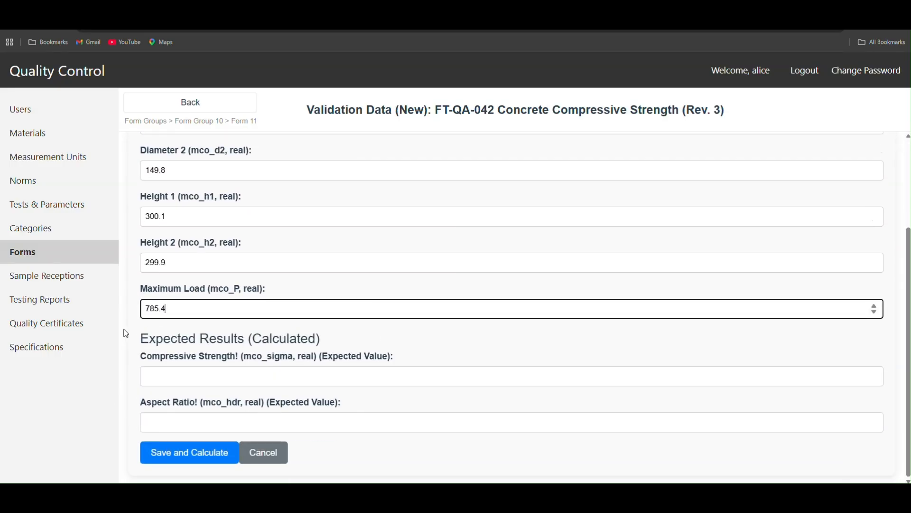
click(161, 377)
key(alt+Tab)
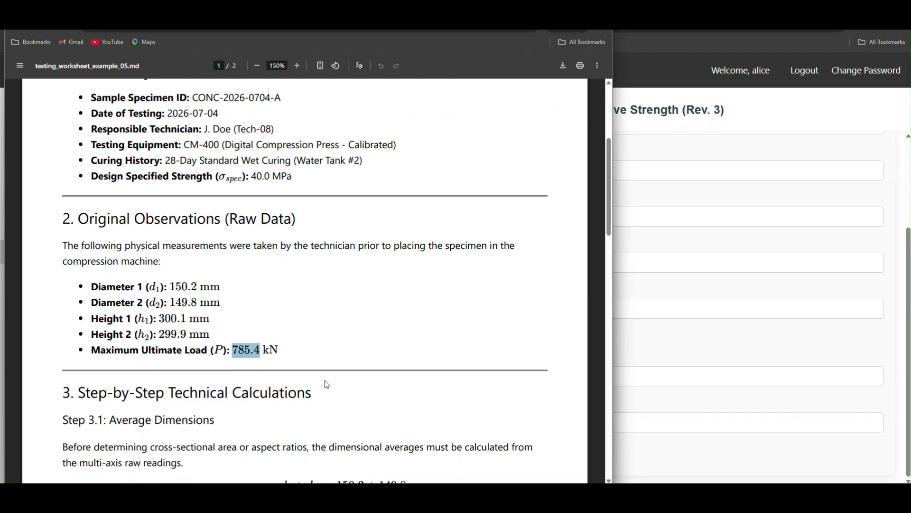
scroll(324, 380, down, 3)
scroll(330, 392, down, 5)
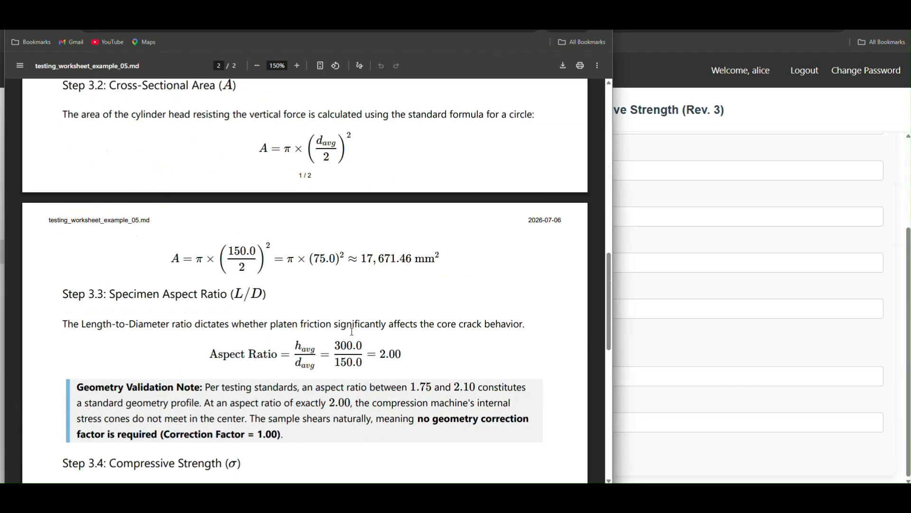
scroll(369, 370, down, 2)
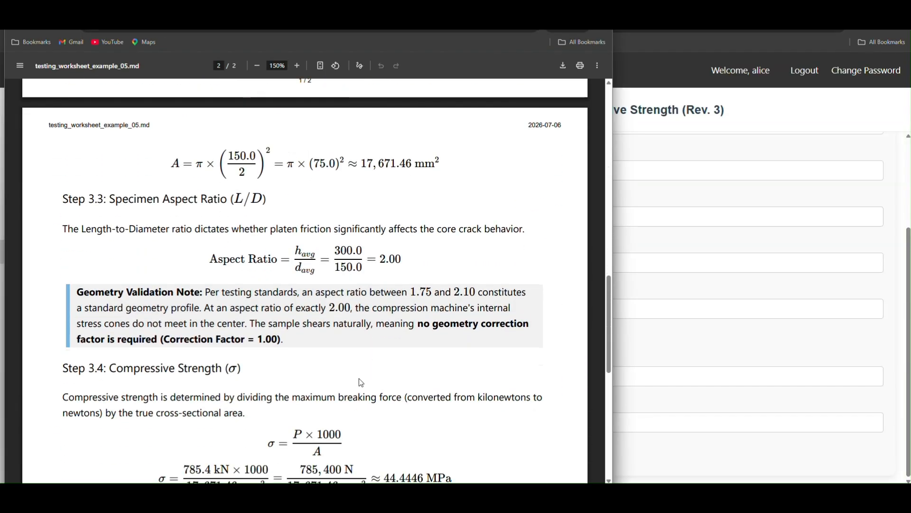
scroll(353, 379, down, 4)
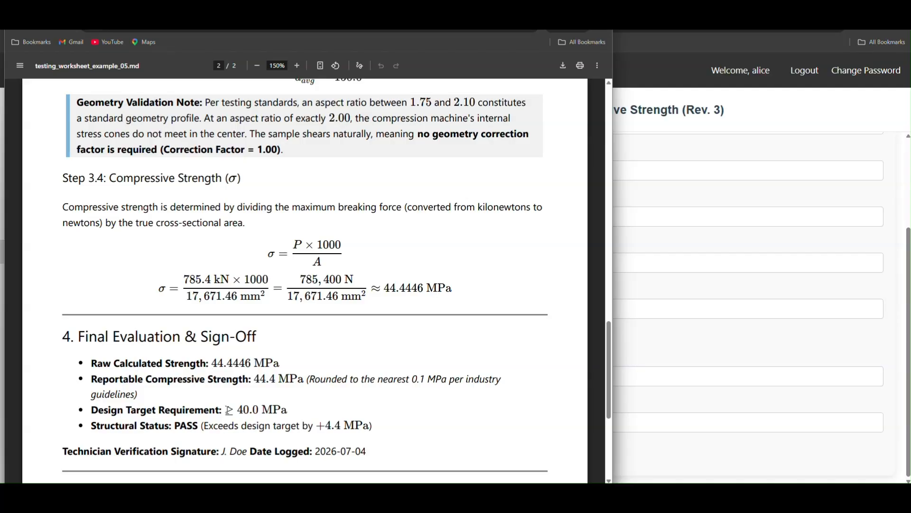
drag(255, 378, 275, 380)
key(alt+Tab)
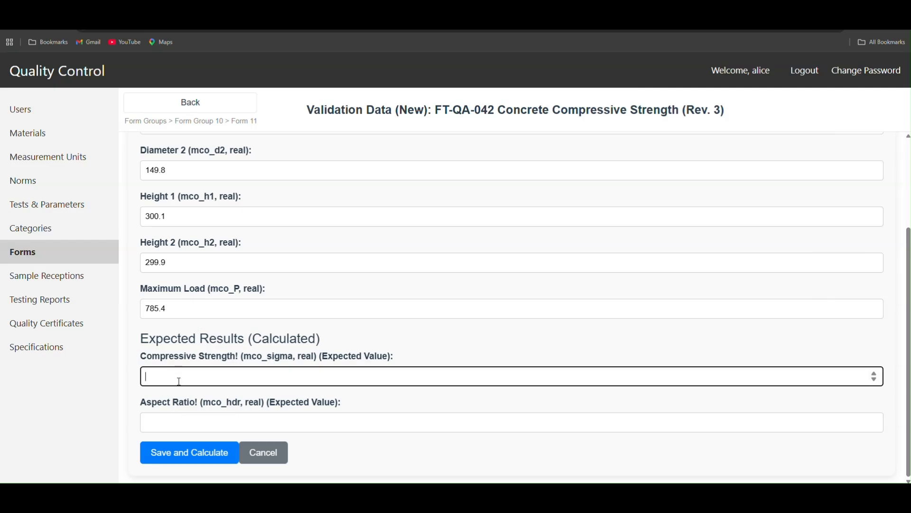
key(ctrl+v)
Step: Copy the aspect ratio 2.00 from the worksheet's geometry note into the expected Aspect Ratio value, and save and calculate the test case
click(183, 420)
key(alt+Tab)
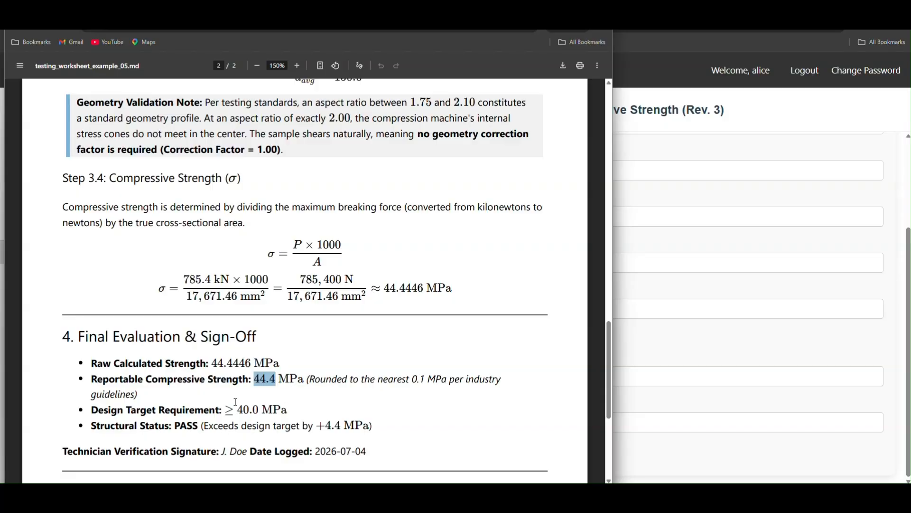
scroll(314, 365, up, 3)
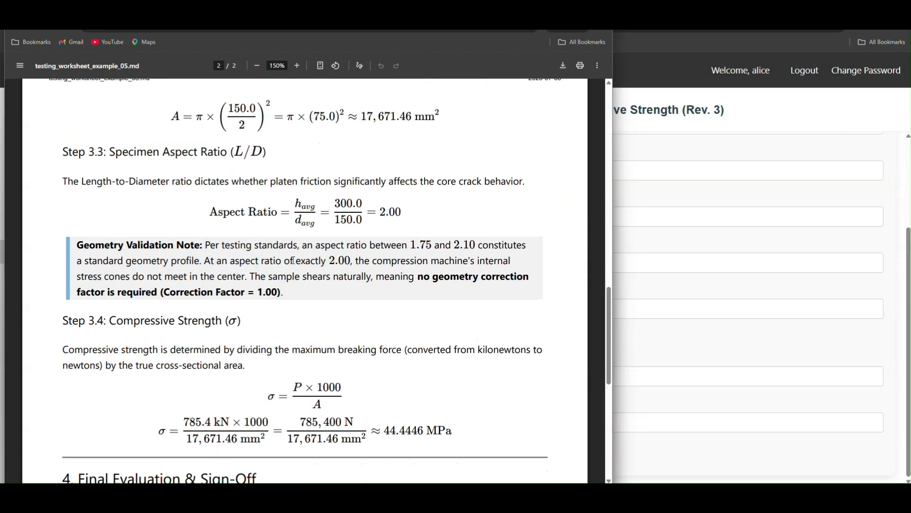
drag(331, 260, 347, 260)
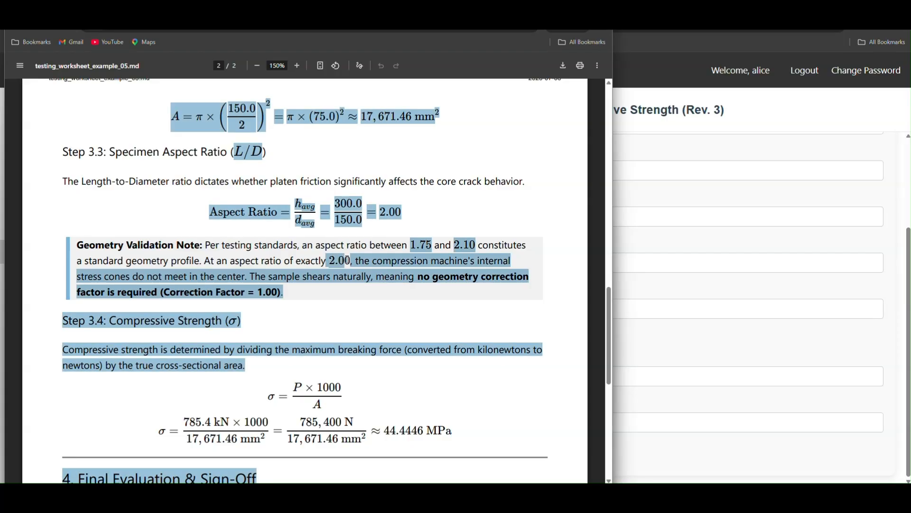
drag(346, 293, 331, 261)
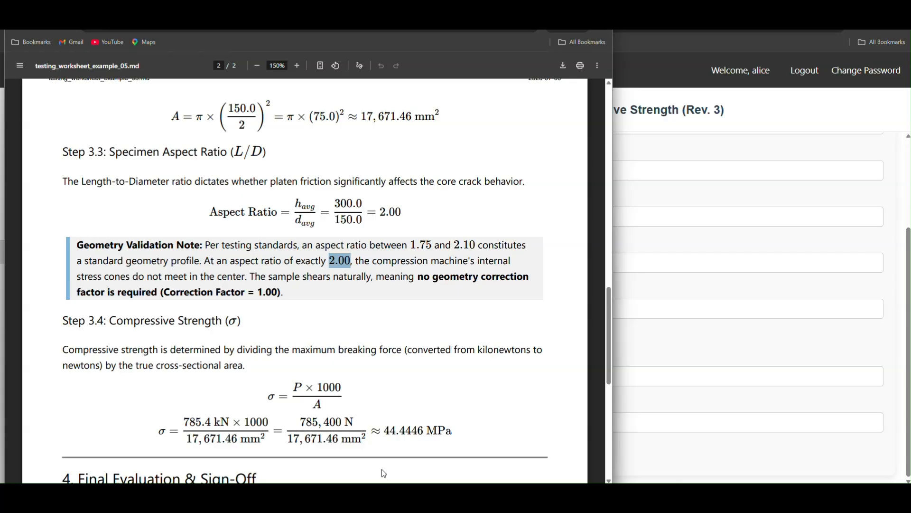
key(alt+Tab)
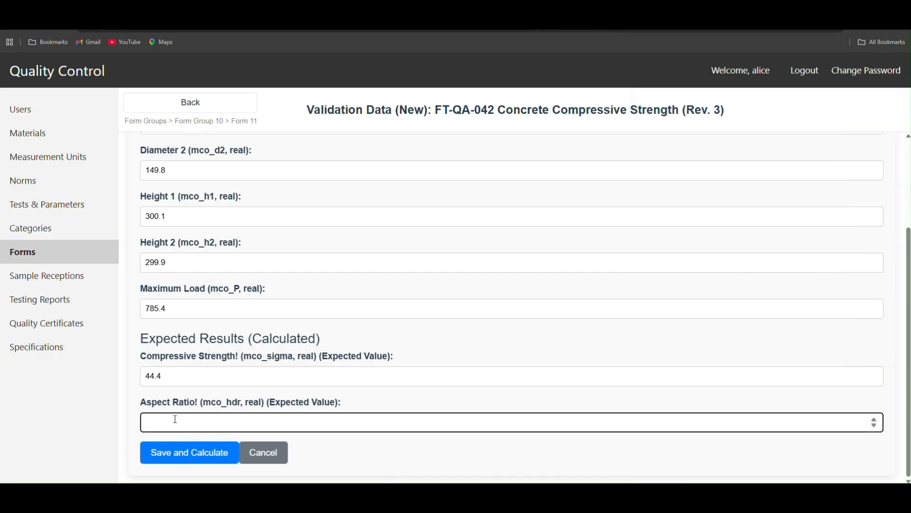
key(ctrl+v)
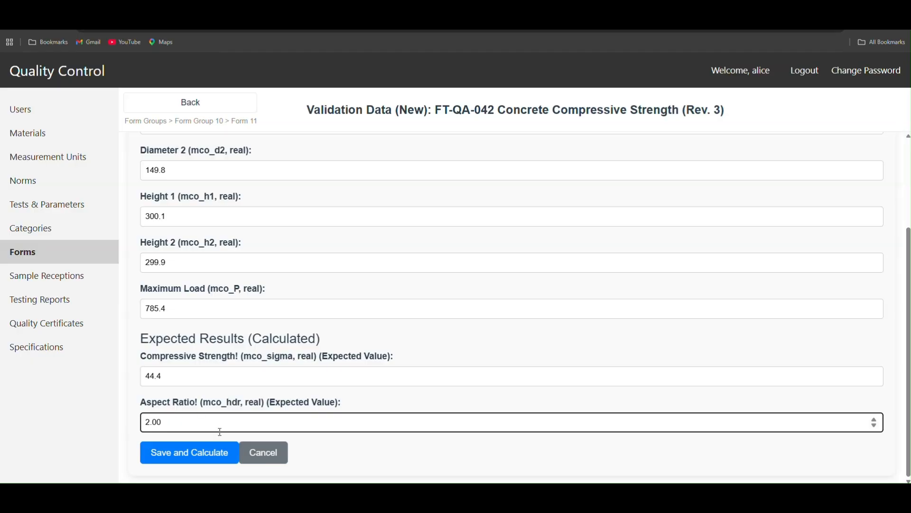
click(200, 453)
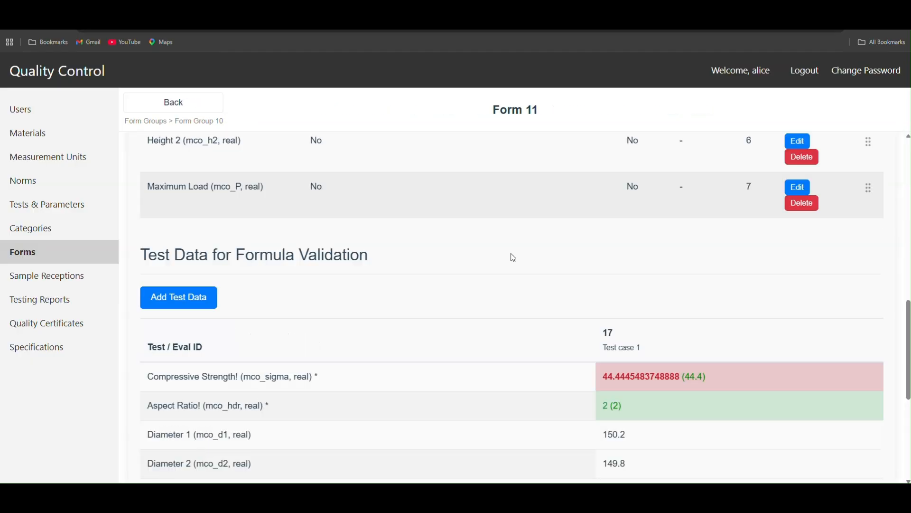
Step: Compare Test case 1's calculated results with its expected values and with the worksheet's raw and reportable compressive strengths
scroll(694, 384, down, 3)
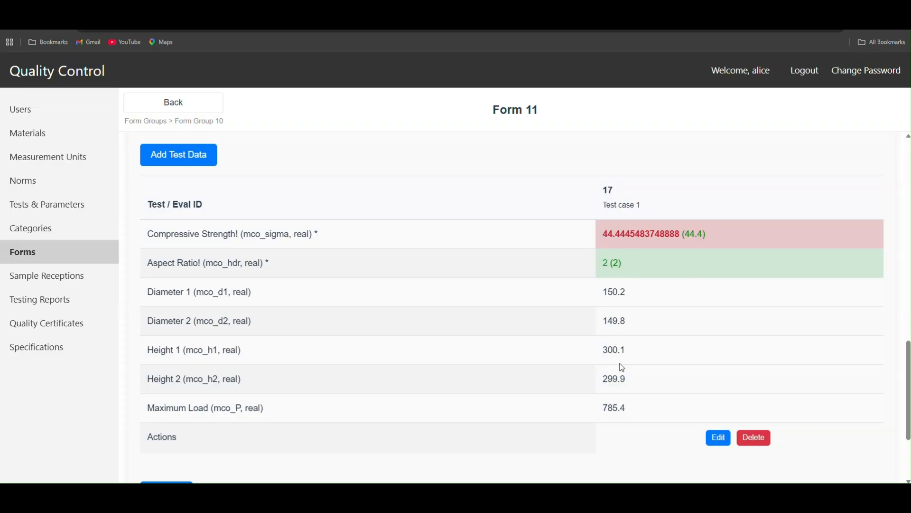
scroll(596, 417, down, 2)
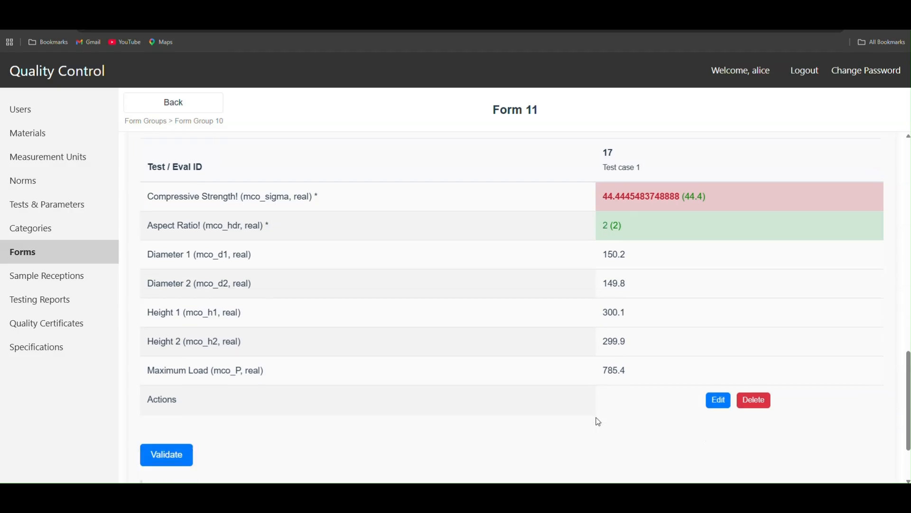
scroll(596, 417, up, 2)
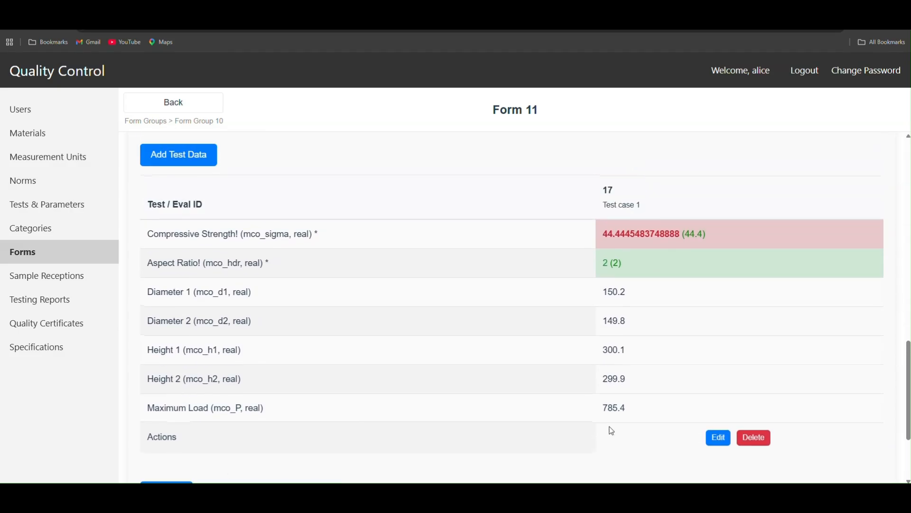
scroll(625, 438, down, 2)
scroll(636, 214, up, 2)
scroll(641, 347, up, 5)
scroll(642, 347, up, 5)
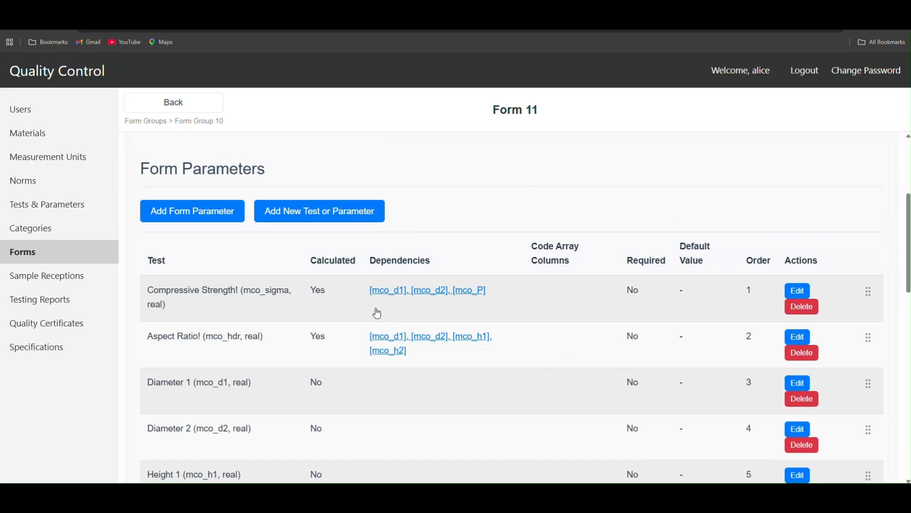
key(alt+Tab)
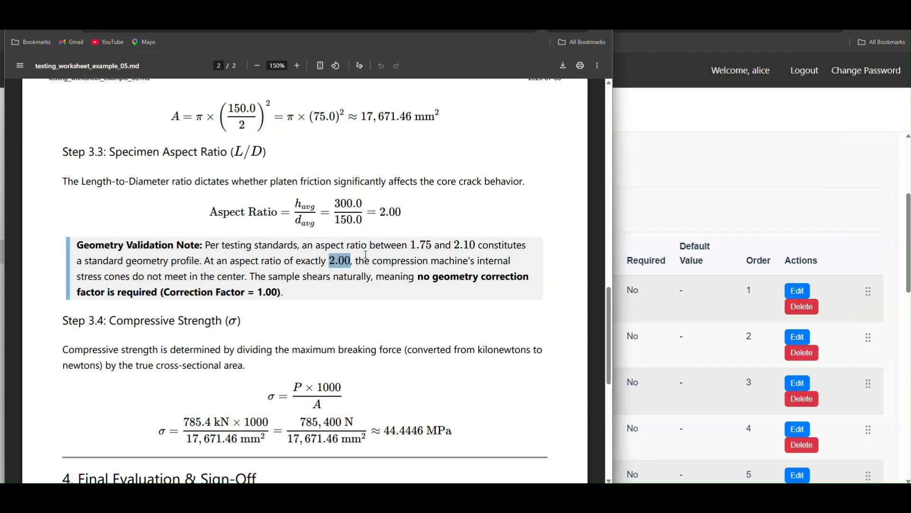
scroll(381, 331, down, 6)
scroll(336, 242, up, 1)
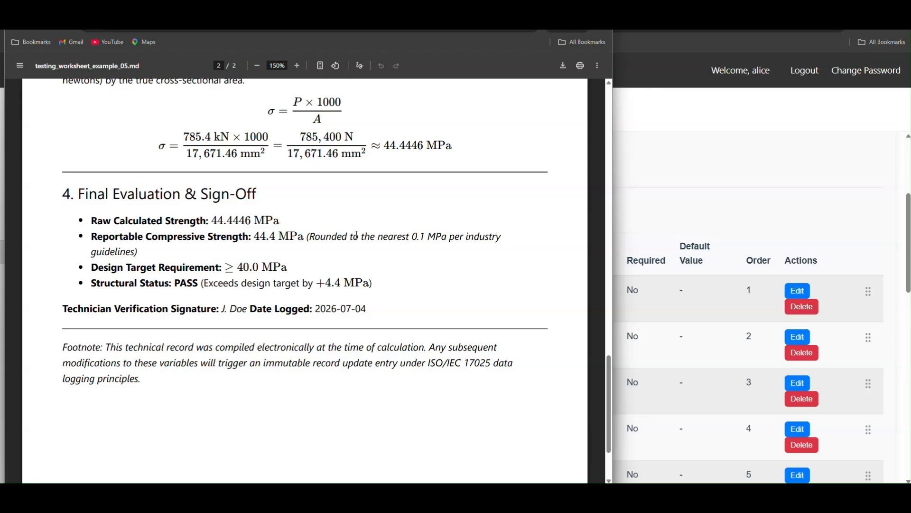
drag(211, 221, 252, 219)
click(250, 220)
key(alt+Tab)
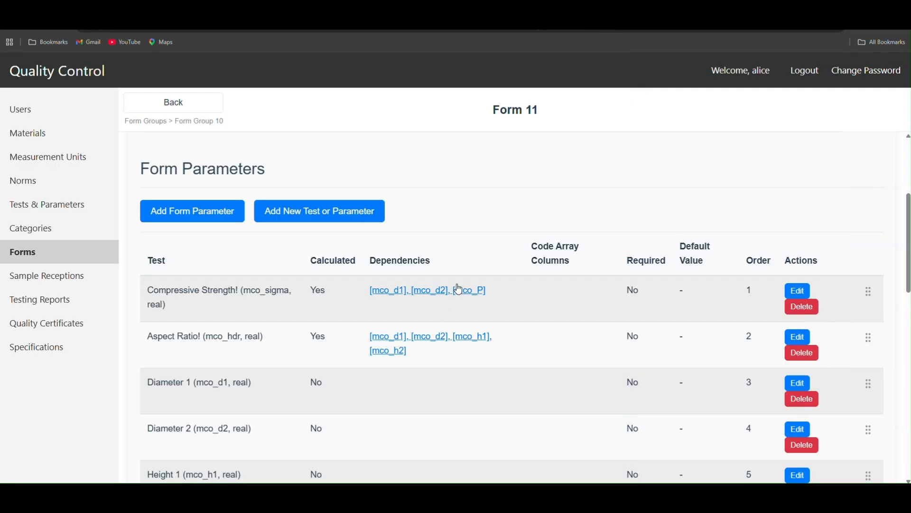
Step: Change the last line of the Compressive Strength formula to ROUND(sigma, 1) and save the form parameter
click(799, 291)
scroll(385, 266, down, 1)
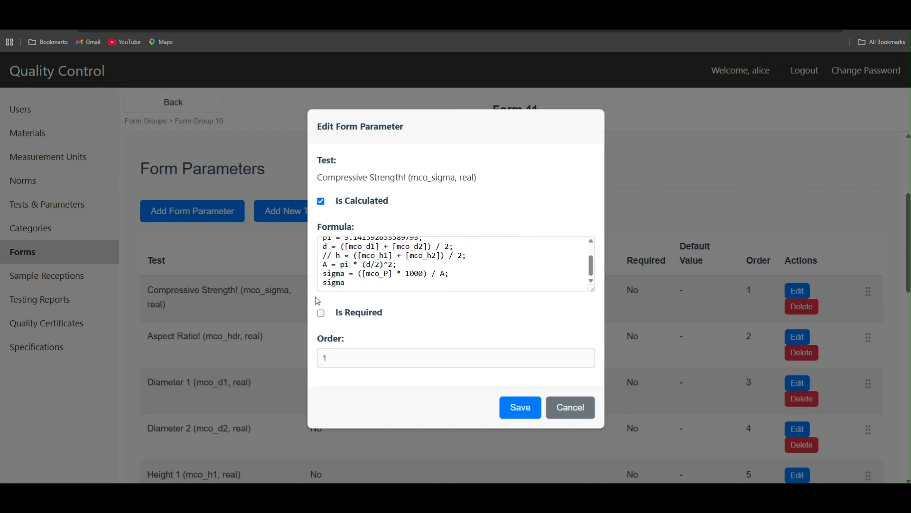
click(324, 283)
text(RO)
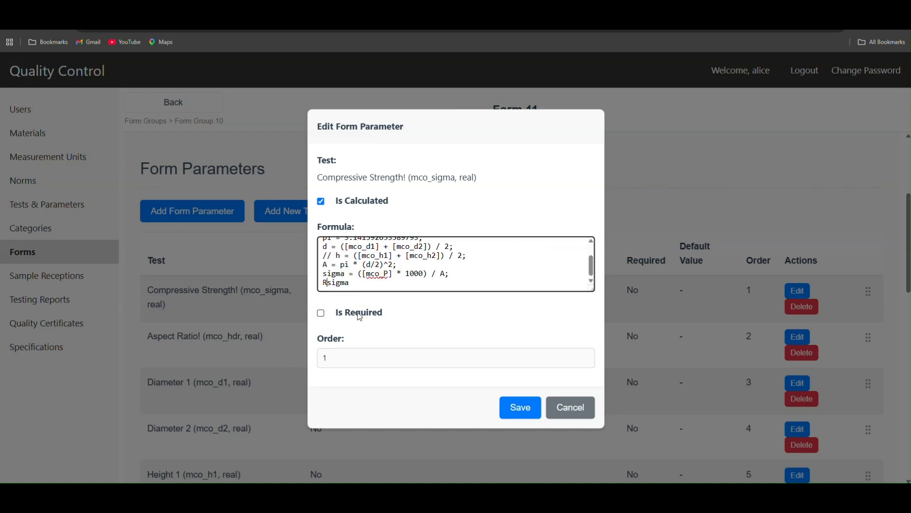
text(UND, 1)
key(BackSpace)
key(BackSpace)
key(BackSpace)
text((sigma, 1))
click(522, 412)
scroll(523, 399, down, 10)
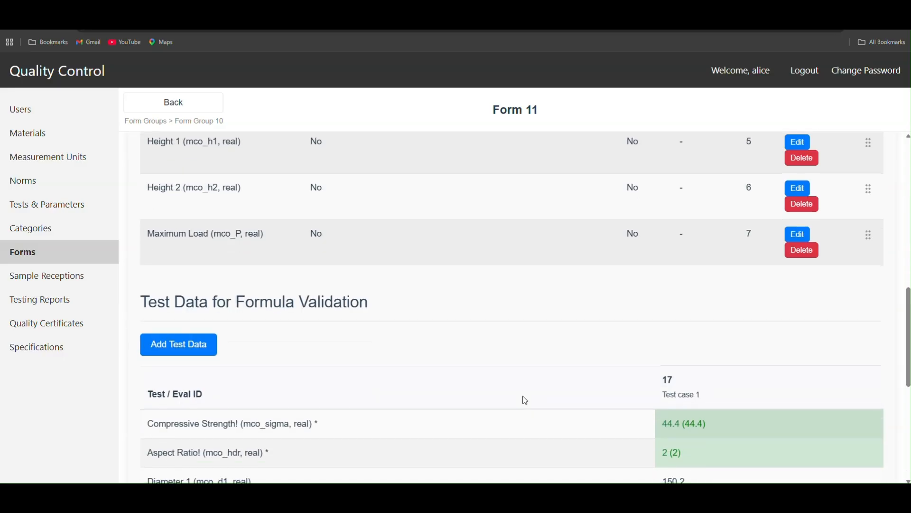
Step: Change the last line of the Aspect Ratio formula to ROUND(R, 2) and save the form parameter
scroll(686, 299, down, 2)
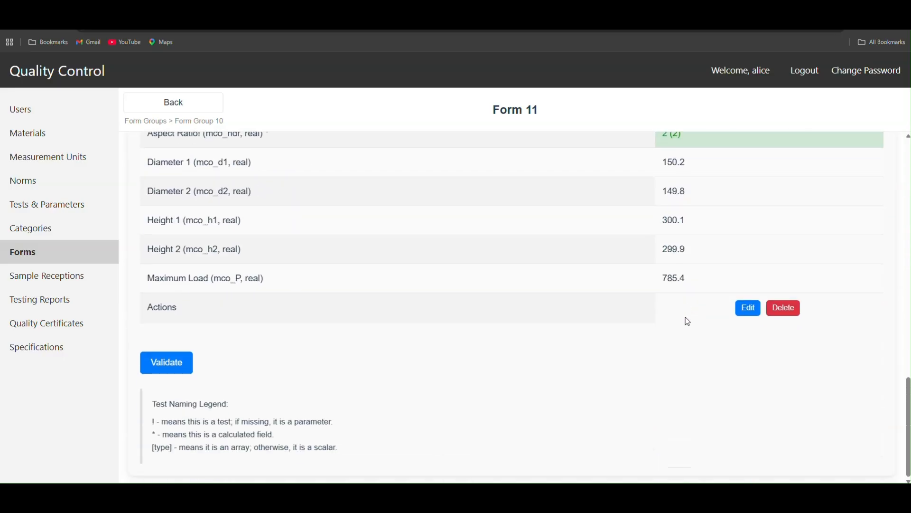
scroll(687, 382, up, 7)
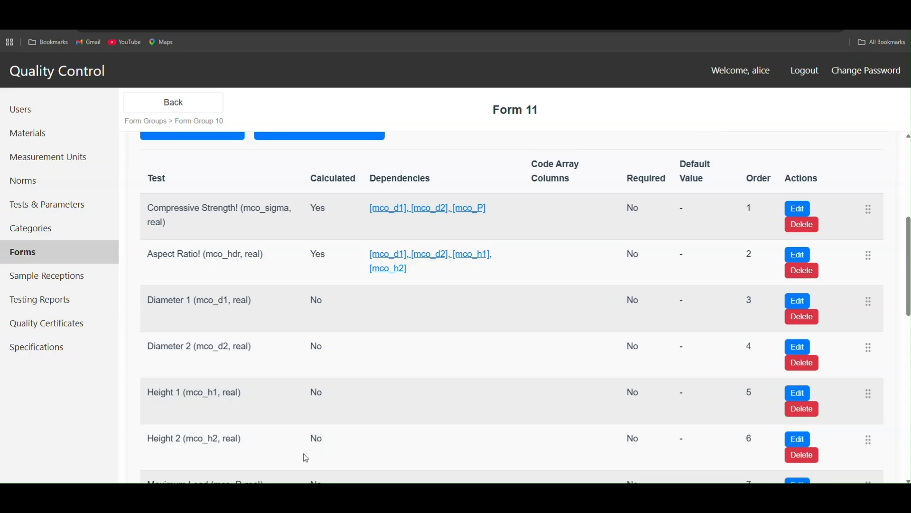
click(794, 255)
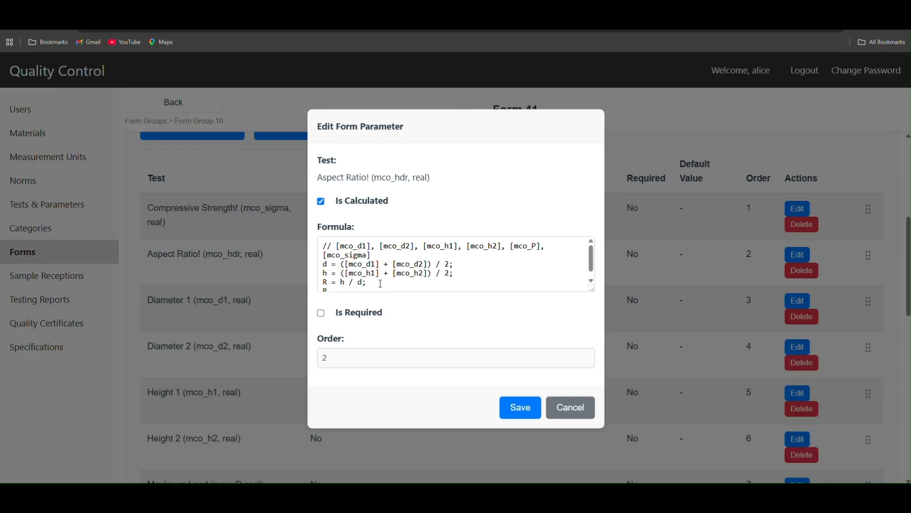
scroll(366, 284, down, 1)
click(325, 283)
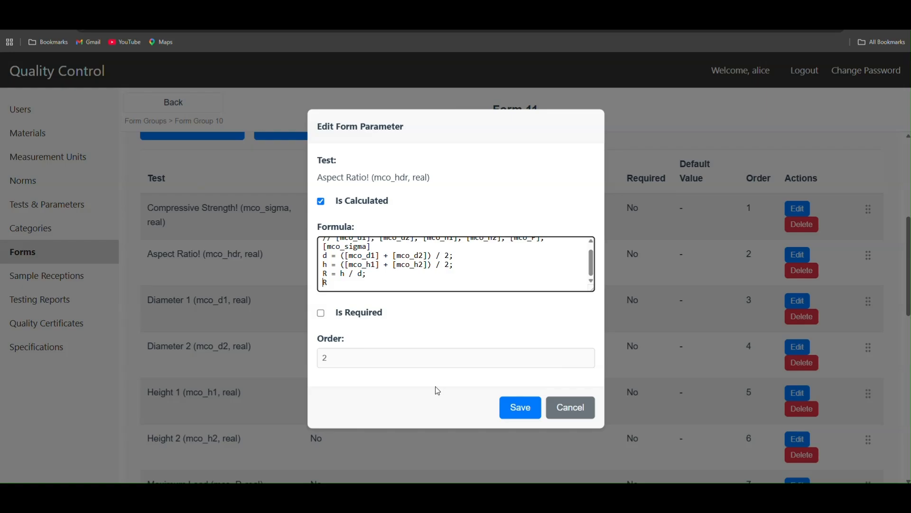
text(ROUND()
key(End)
text(, 1)
text())
key(Left)
key(Left)
key(Delete)
text(2)
click(521, 407)
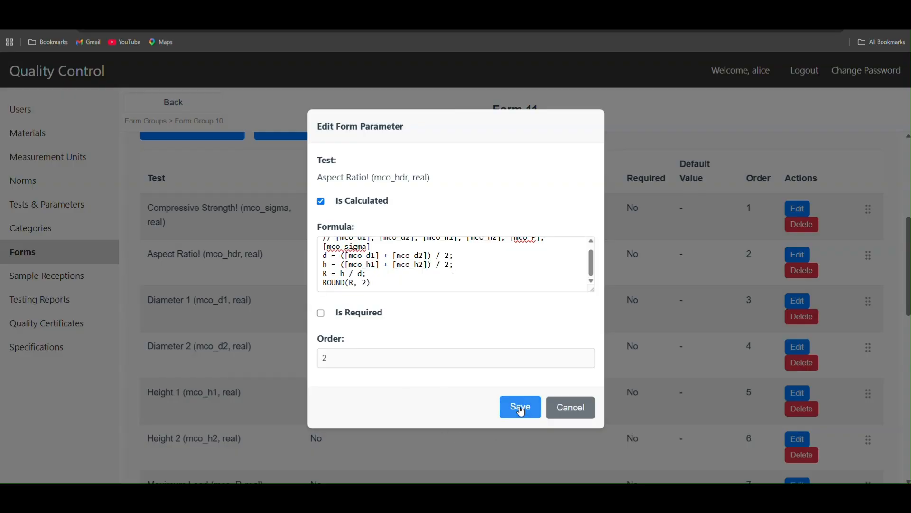
Step: Review the form parameters and compare Test case 1's calculated results with its expected values
scroll(519, 405, down, 2)
scroll(519, 384, down, 9)
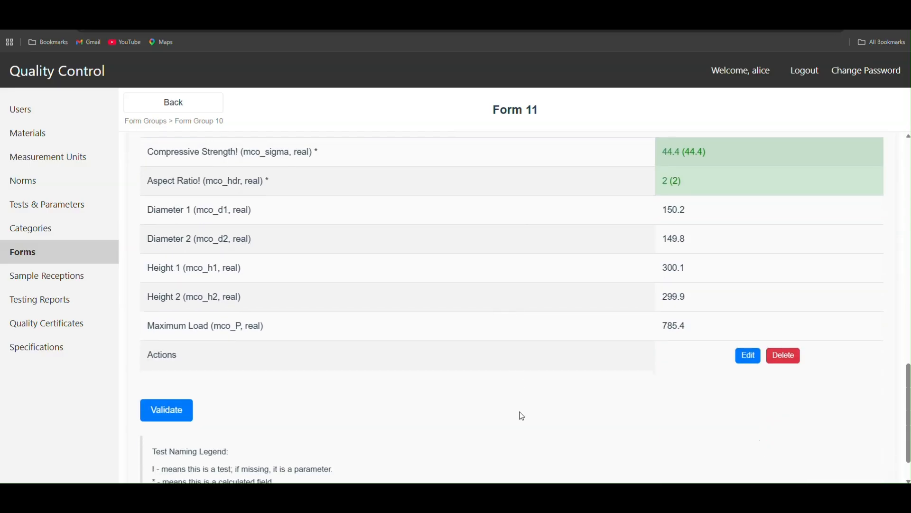
scroll(523, 417, up, 8)
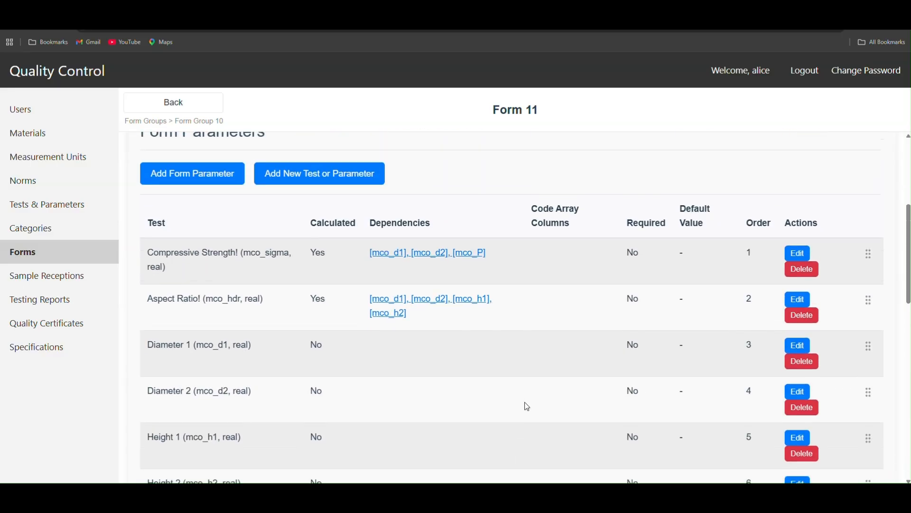
scroll(527, 407, down, 3)
scroll(528, 408, down, 7)
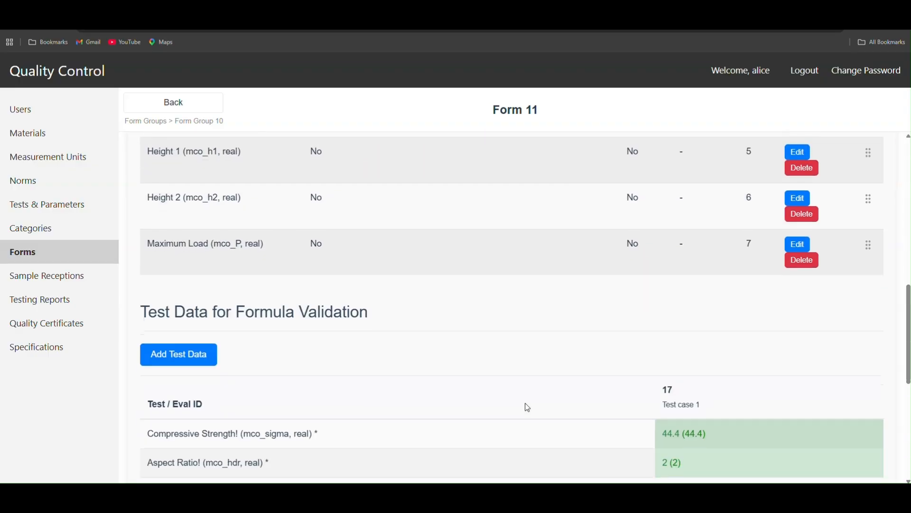
scroll(528, 407, down, 3)
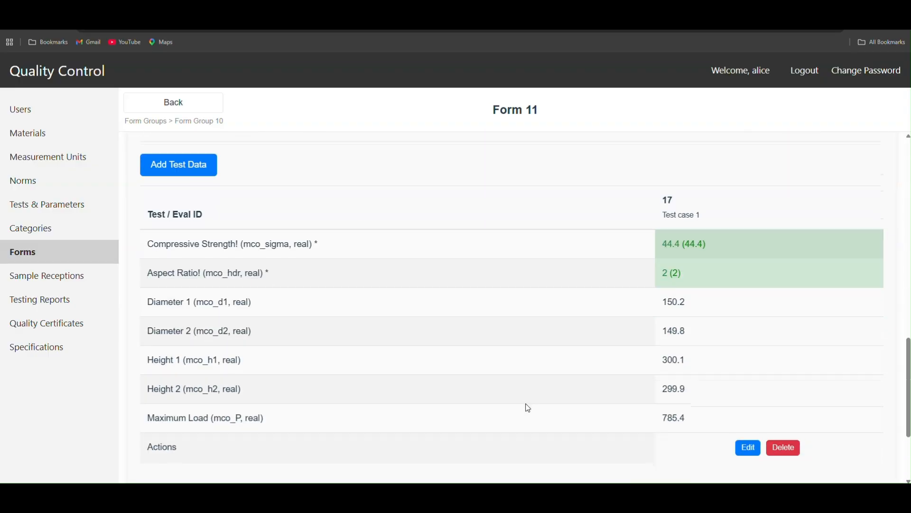
scroll(527, 408, up, 3)
scroll(528, 408, up, 5)
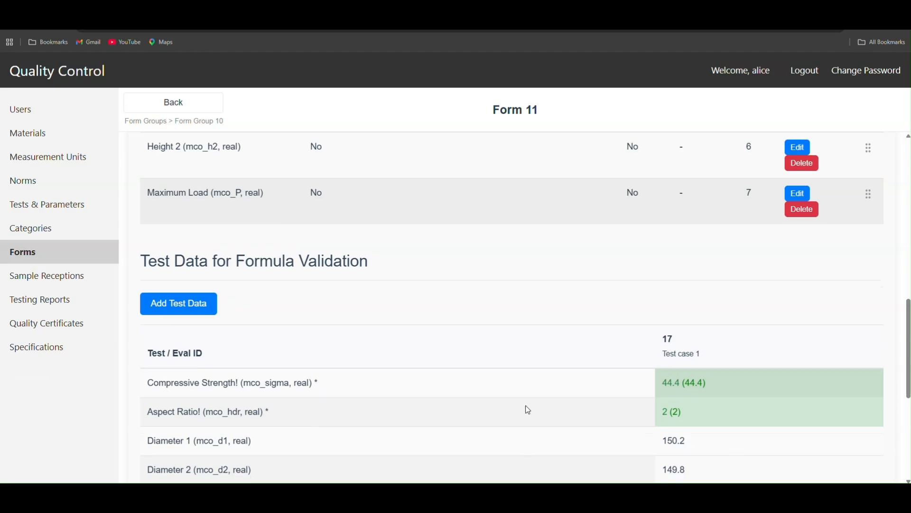
scroll(524, 409, down, 6)
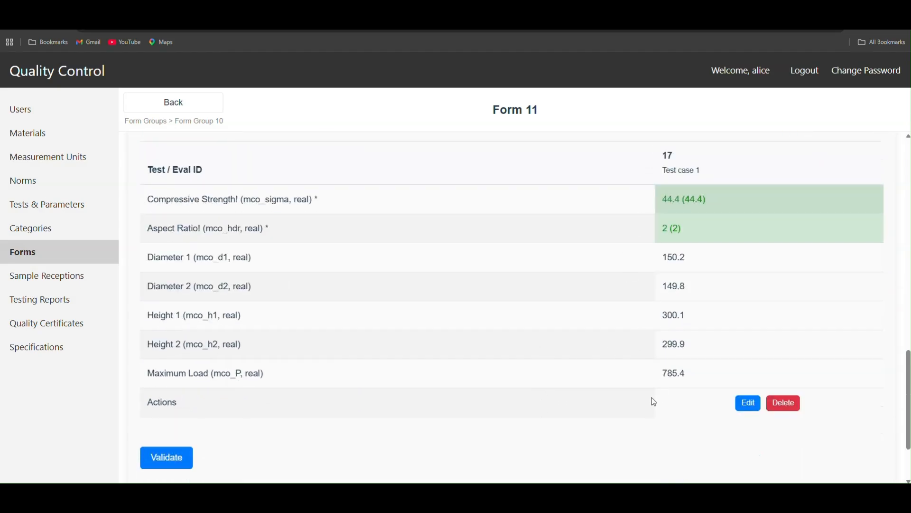
scroll(651, 399, up, 12)
Step: Validate the form with the comment "Optional comment"
scroll(610, 384, down, 12)
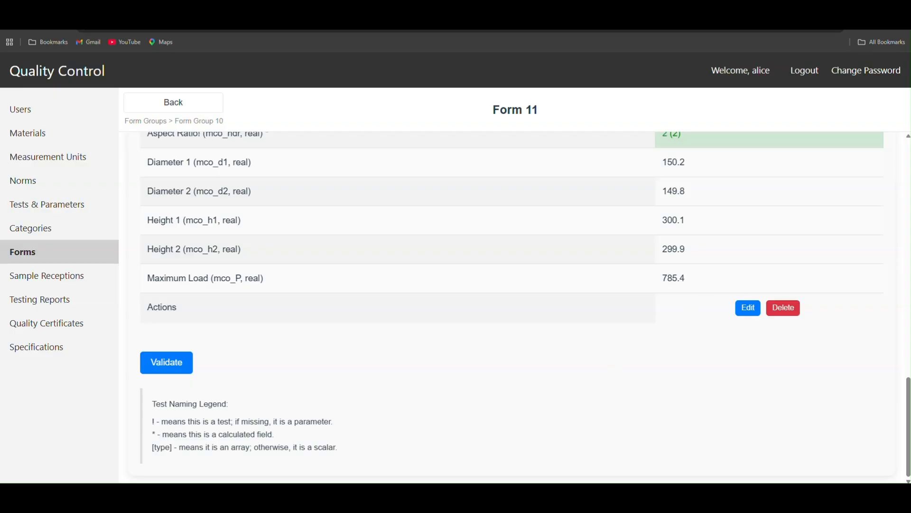
click(172, 362)
click(376, 257)
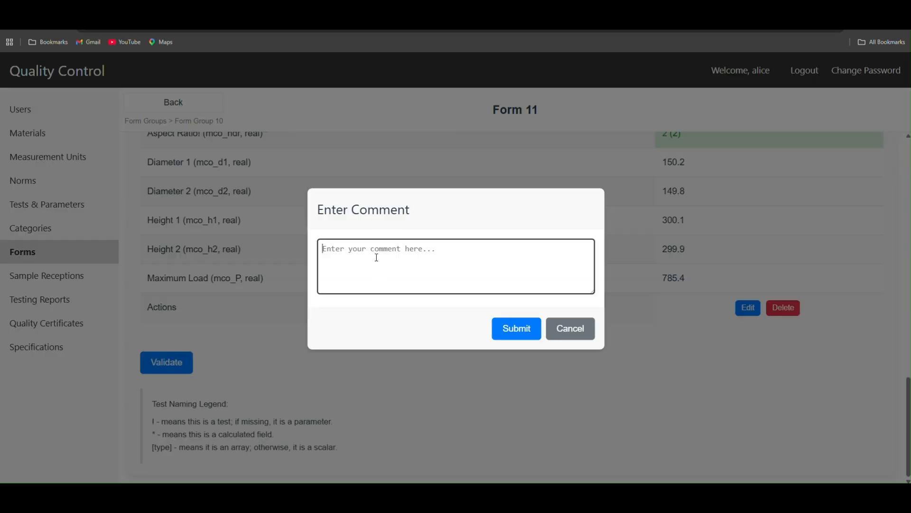
text(0ptional comment)
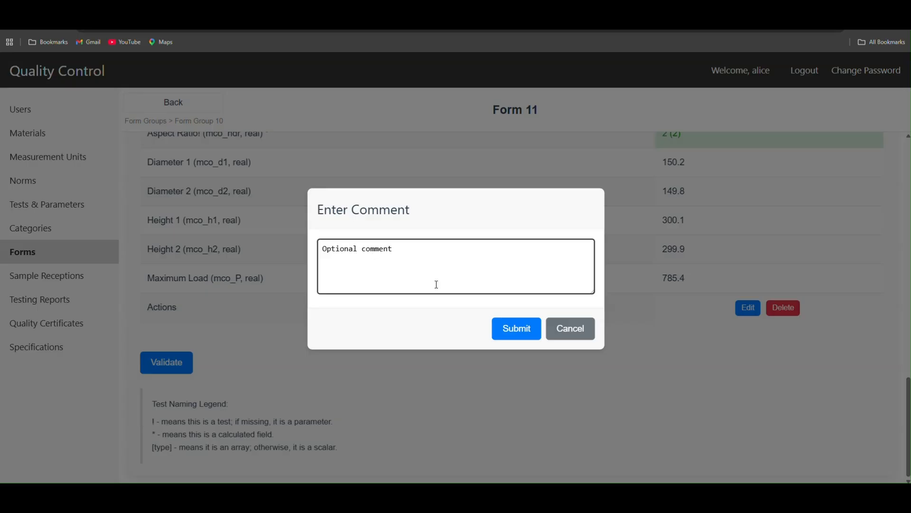
click(513, 330)
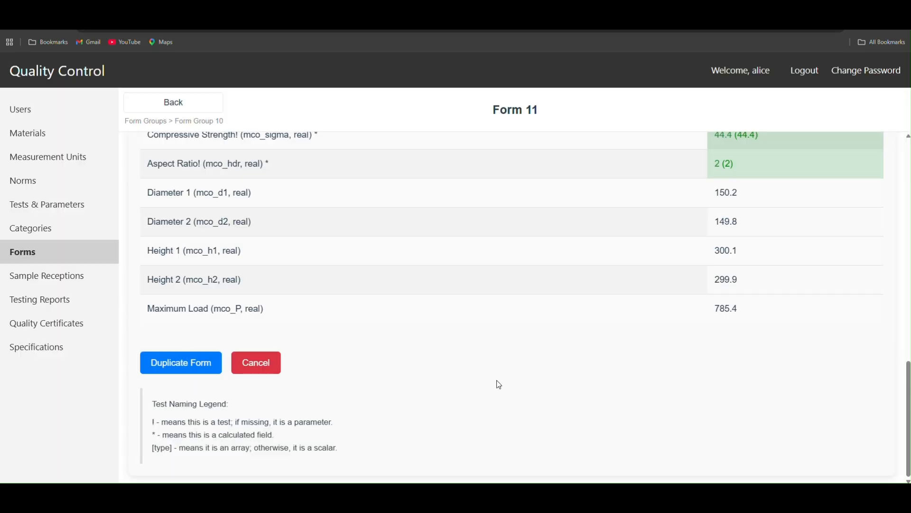
Step: Check the validated form's status information, parameter list and test data
scroll(496, 383, up, 15)
scroll(532, 368, down, 15)
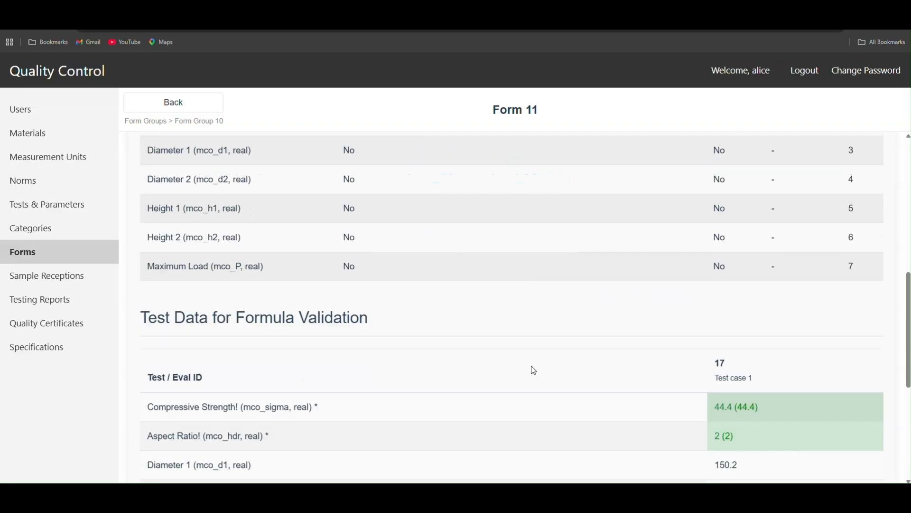
scroll(526, 418, up, 5)
scroll(525, 425, up, 10)
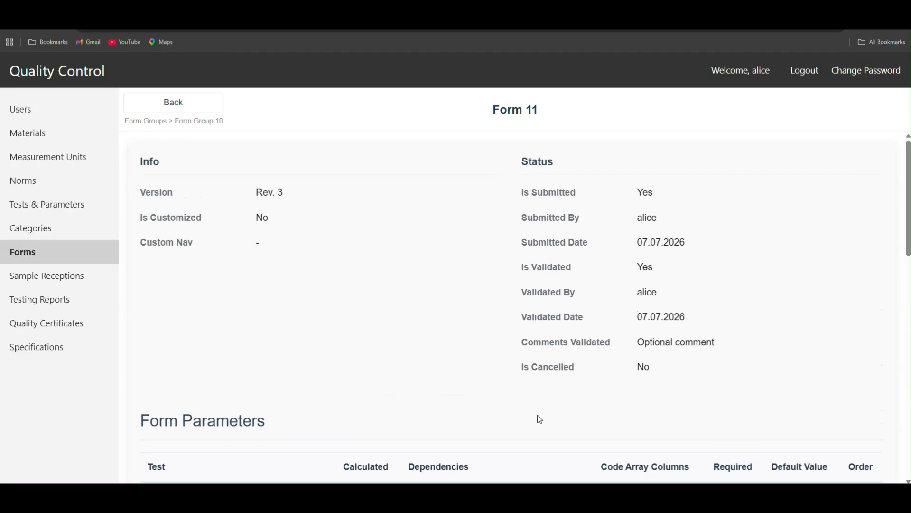
scroll(540, 419, down, 15)
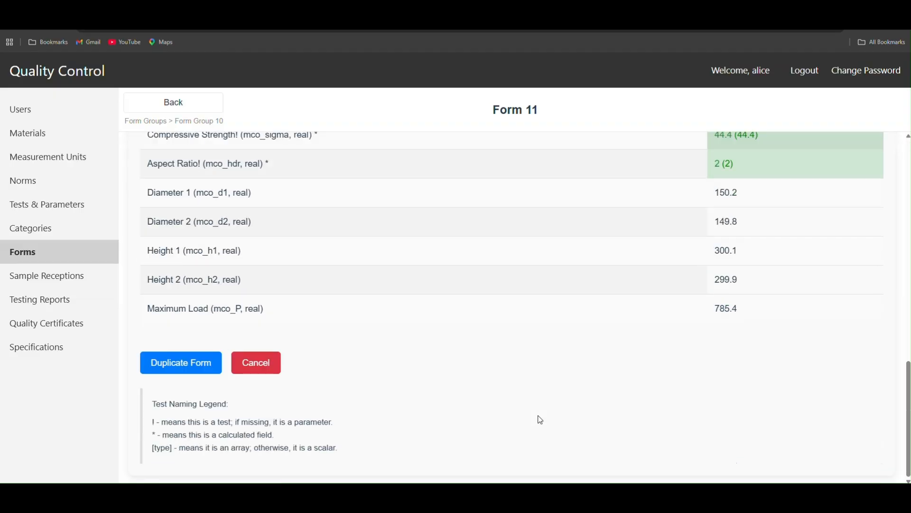
scroll(540, 420, up, 15)
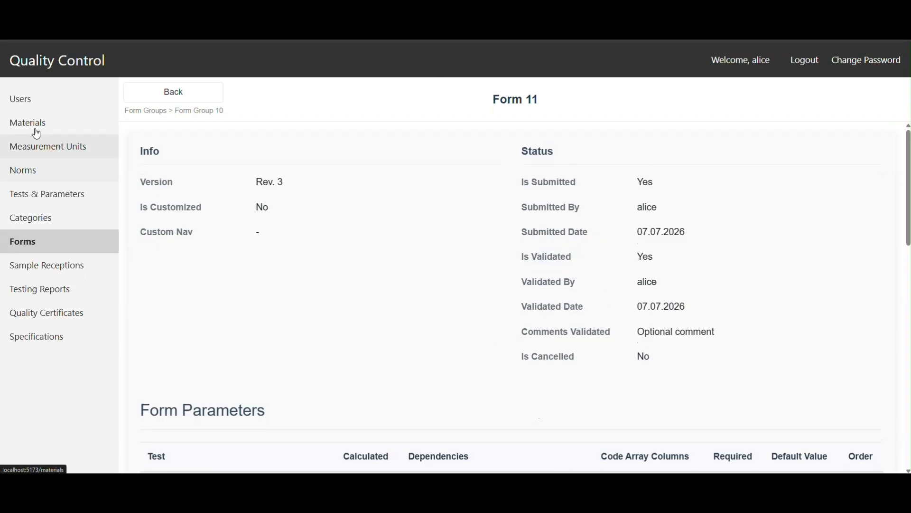
Step: Start a new material with the name Concrete TS and the code CTC
click(26, 135)
click(199, 170)
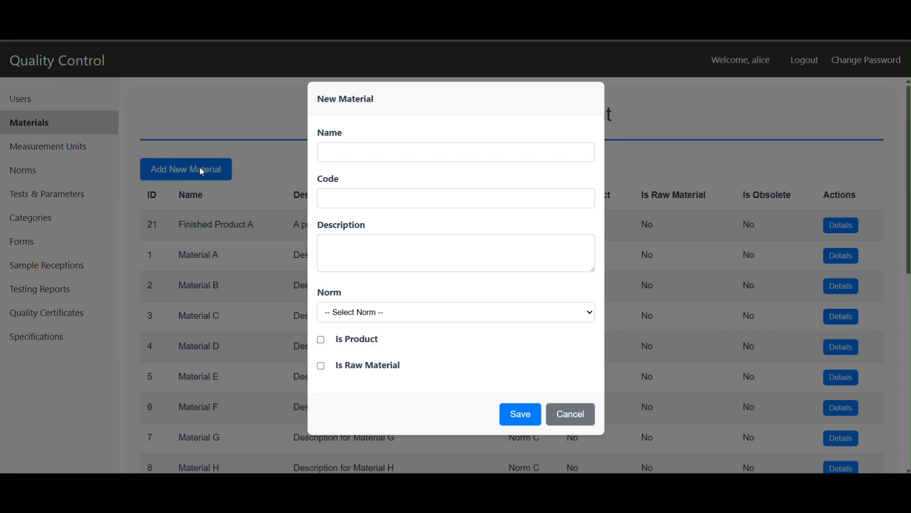
click(369, 157)
text(Concrete TS)
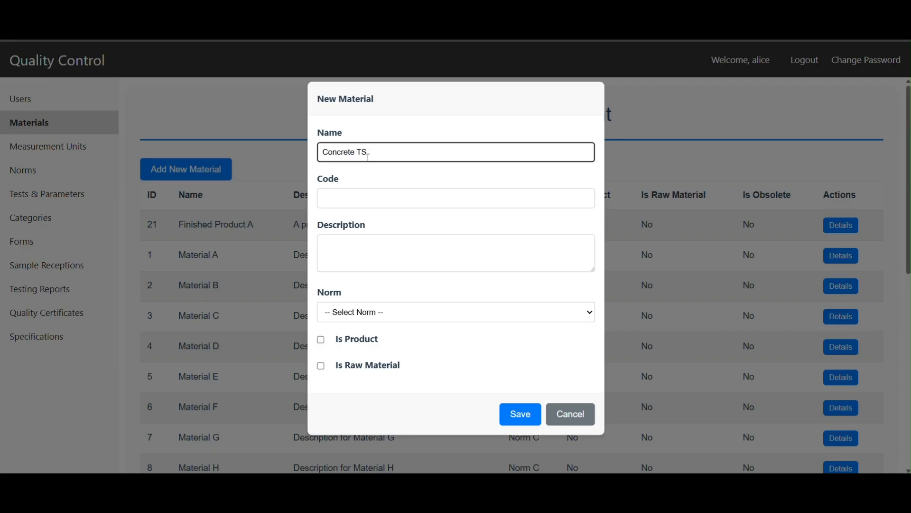
click(380, 200)
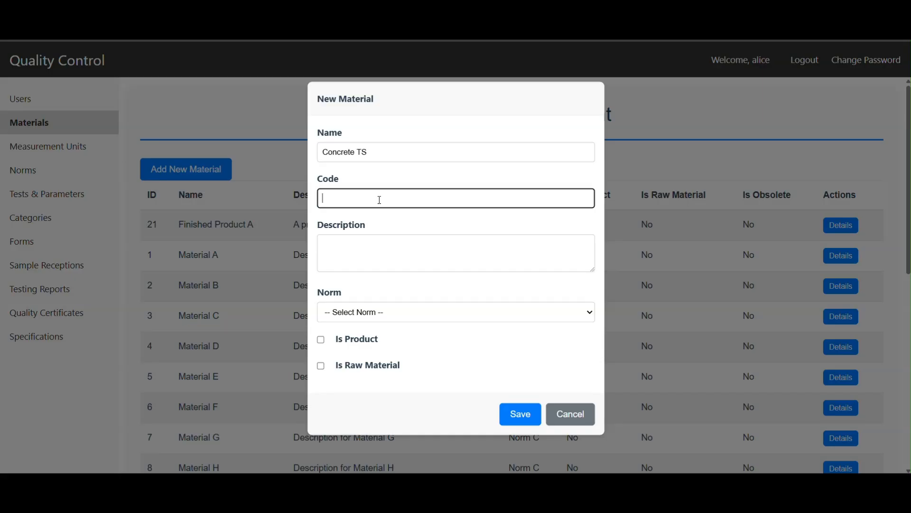
text(CTC)
Step: Enter "Optional description" as the description of the new material
click(349, 252)
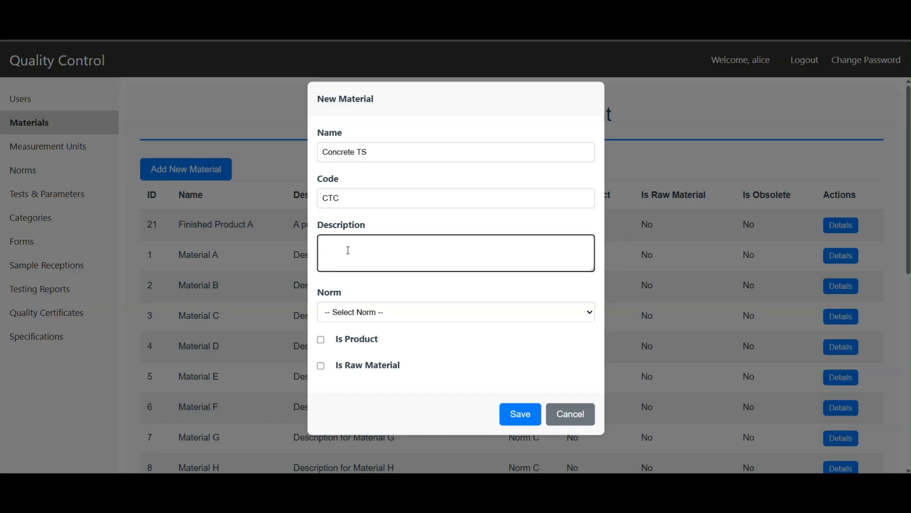
text(Optional description)
Step: Assign norm ASTM C39 to the new material, mark it as a product and save it
click(369, 319)
click(370, 395)
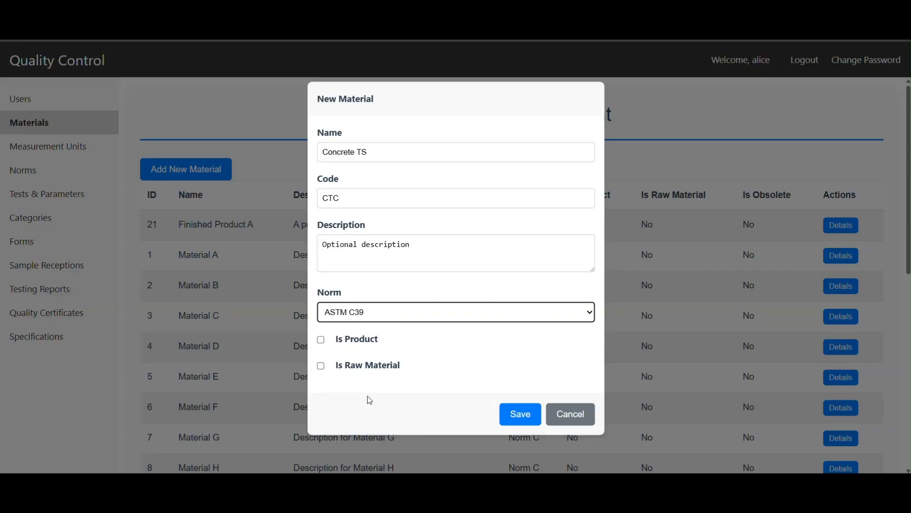
click(358, 344)
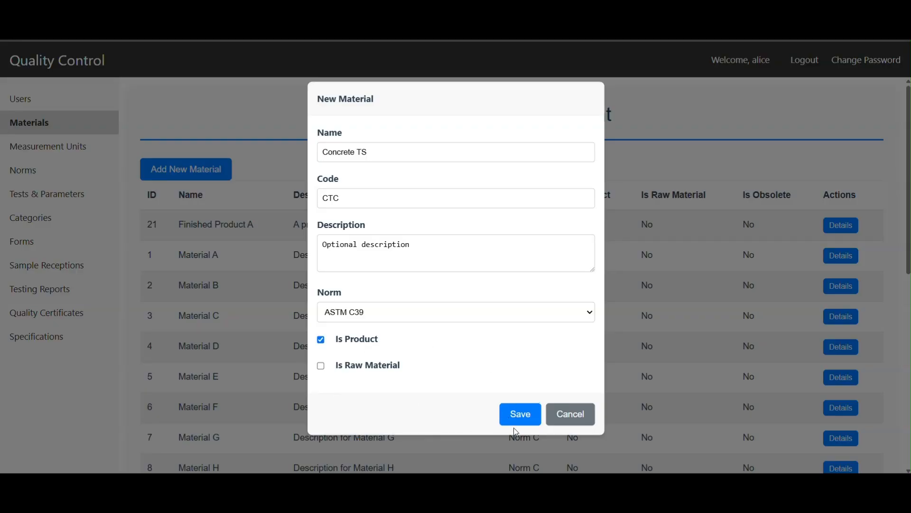
click(518, 415)
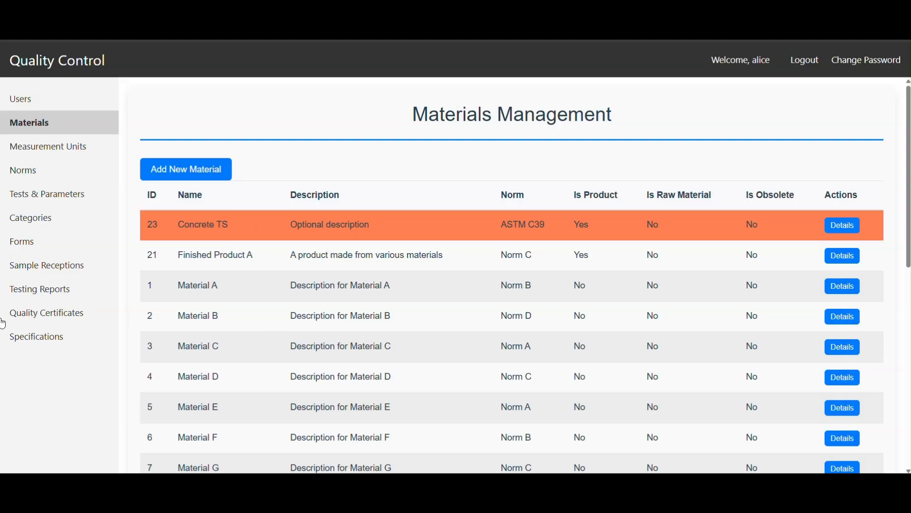
Step: Add a new specification for the material Concrete TS and save it
click(28, 342)
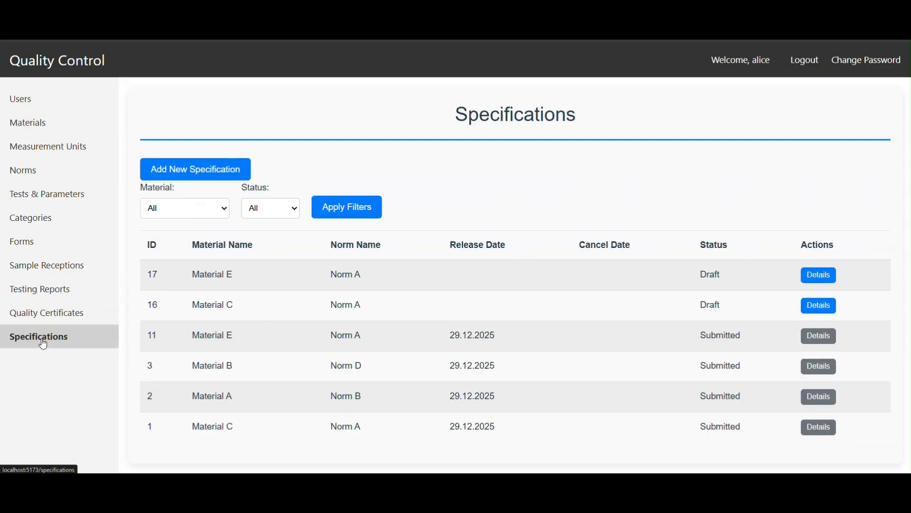
click(211, 169)
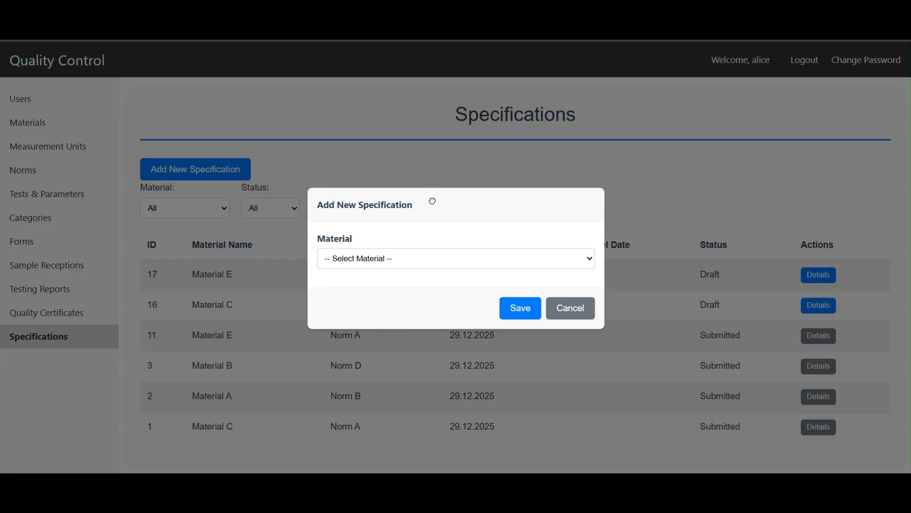
click(397, 382)
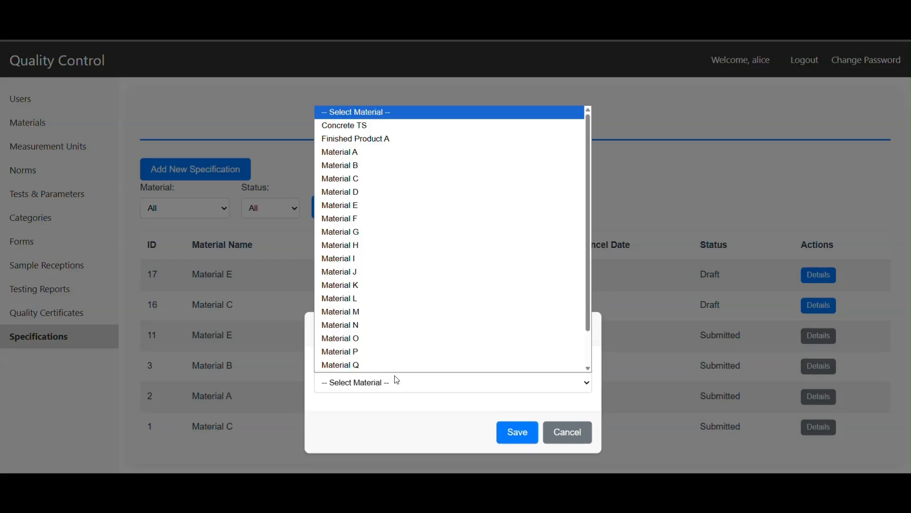
click(384, 129)
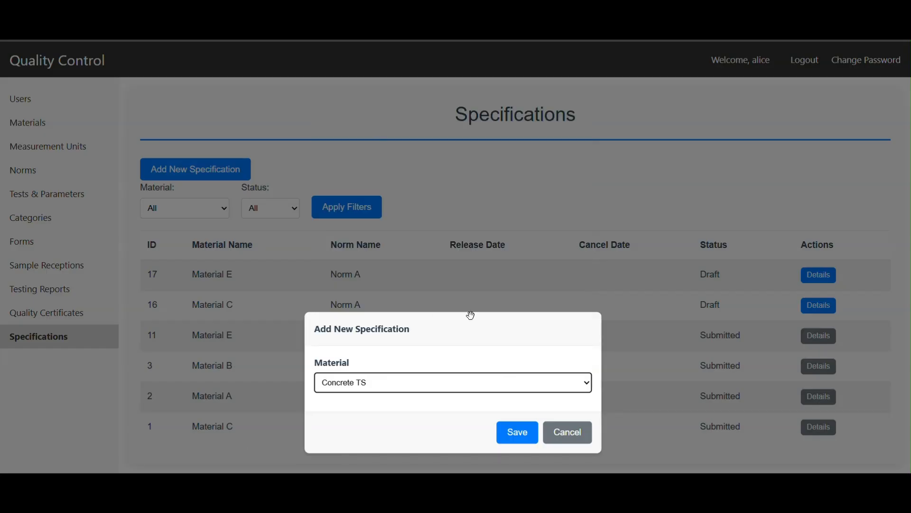
click(523, 433)
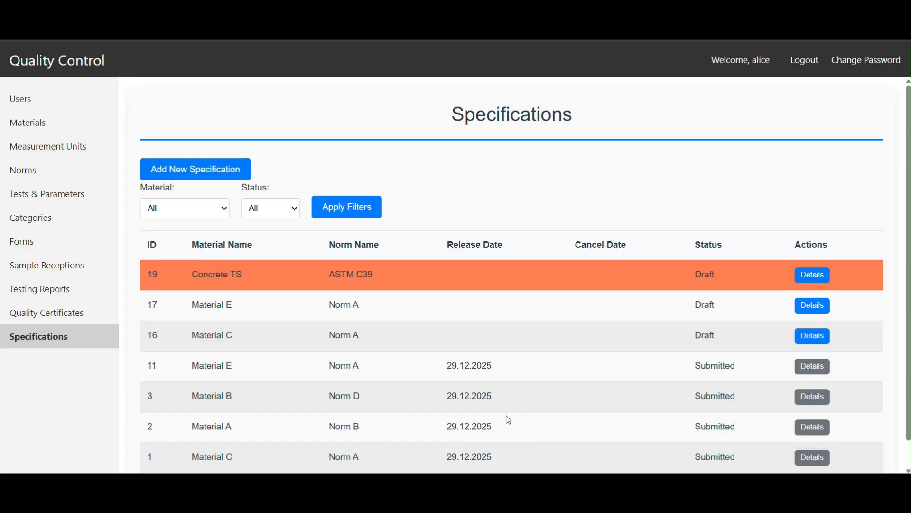
click(813, 274)
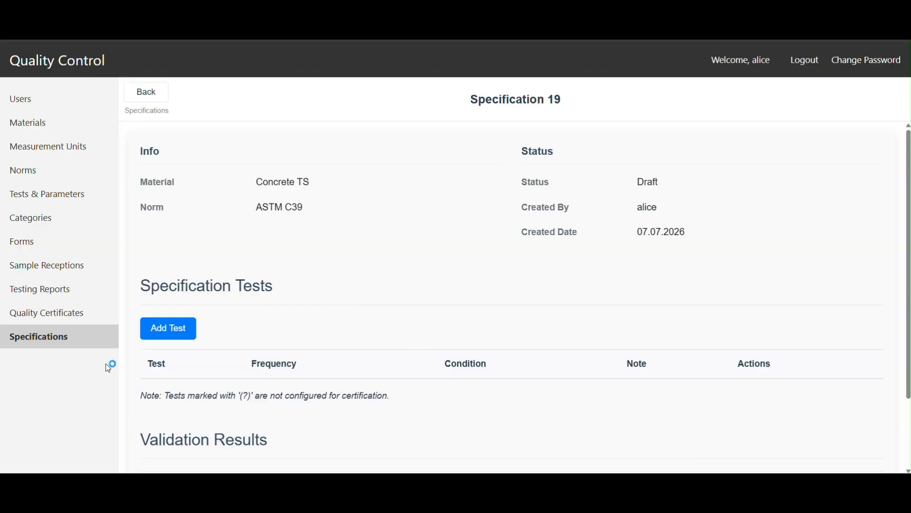
click(167, 334)
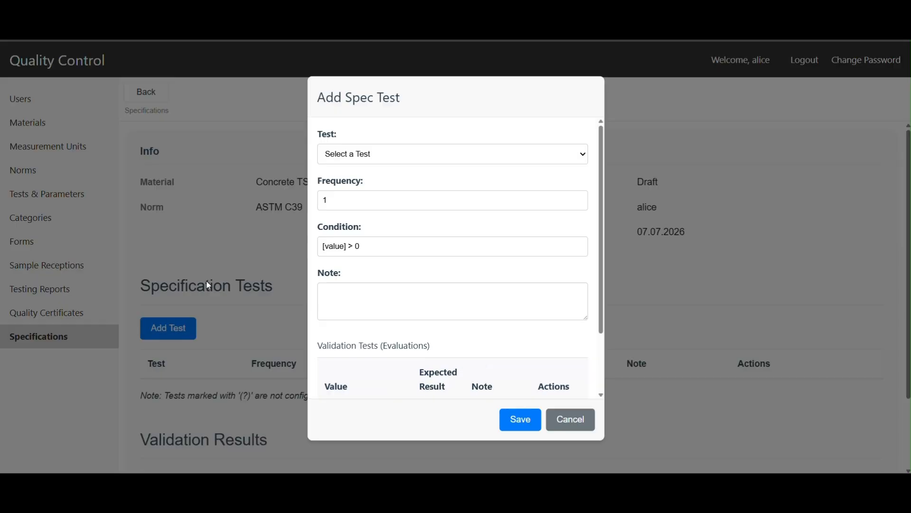
click(369, 156)
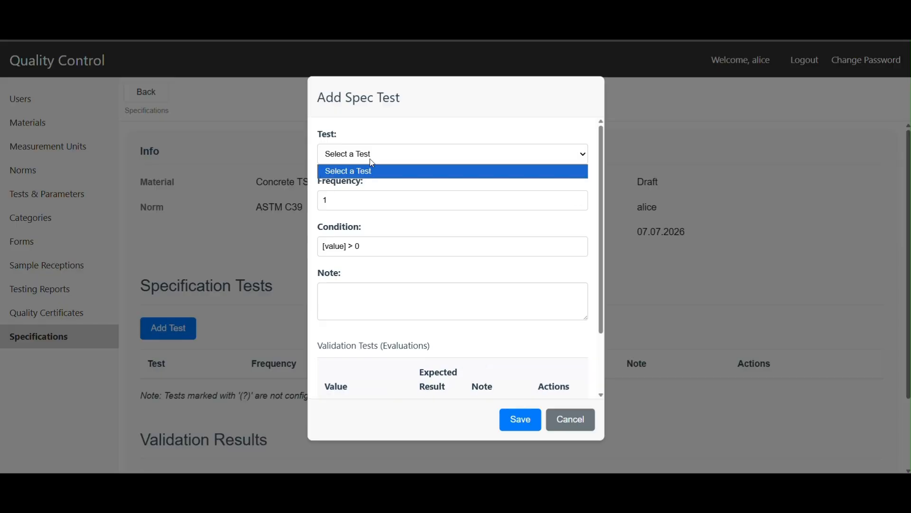
click(375, 157)
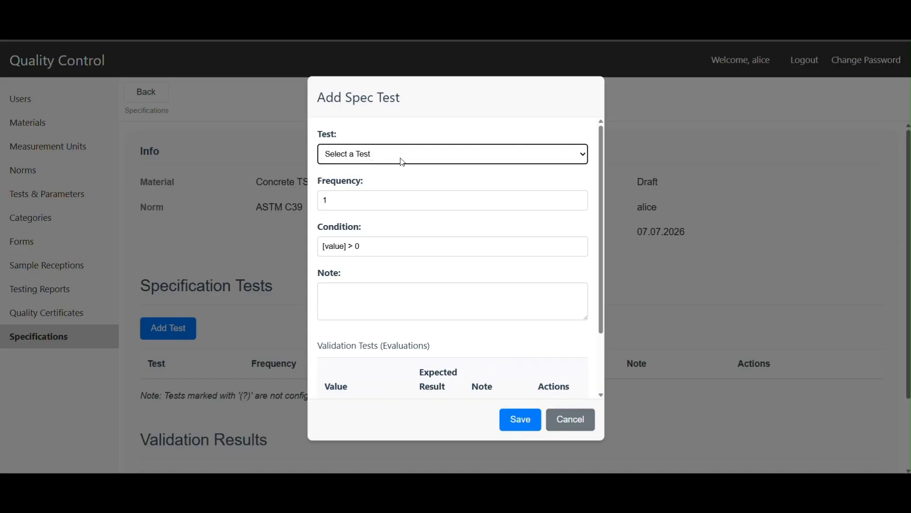
click(571, 418)
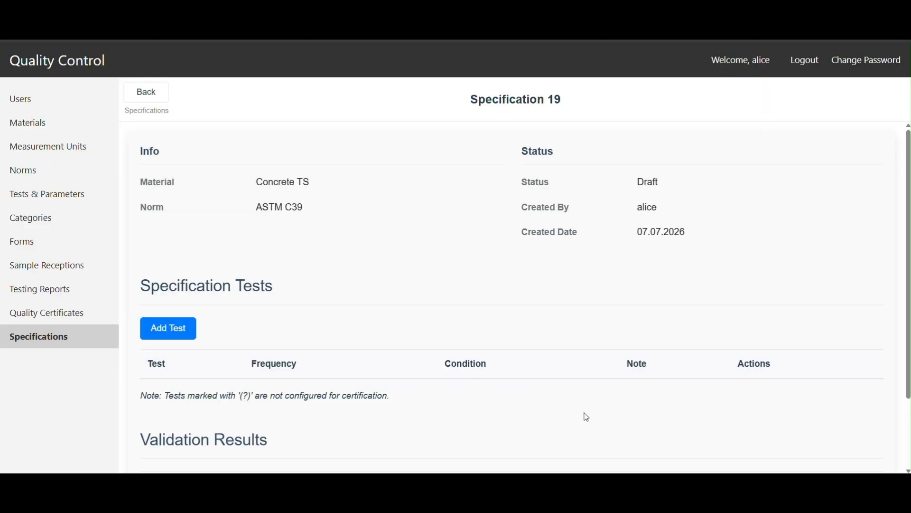
Step: Associate the Compressive Strength and Aspect Ratio tests with the material Concrete TS and save the selection
click(30, 126)
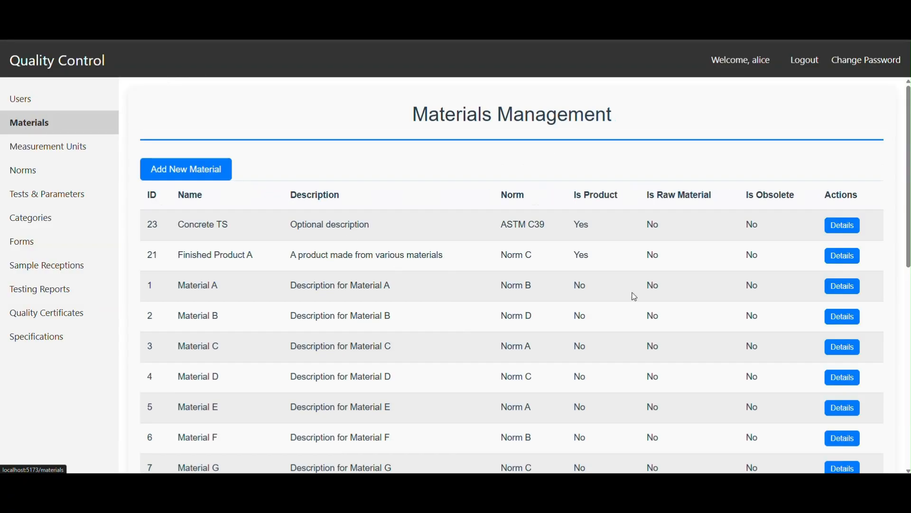
click(843, 225)
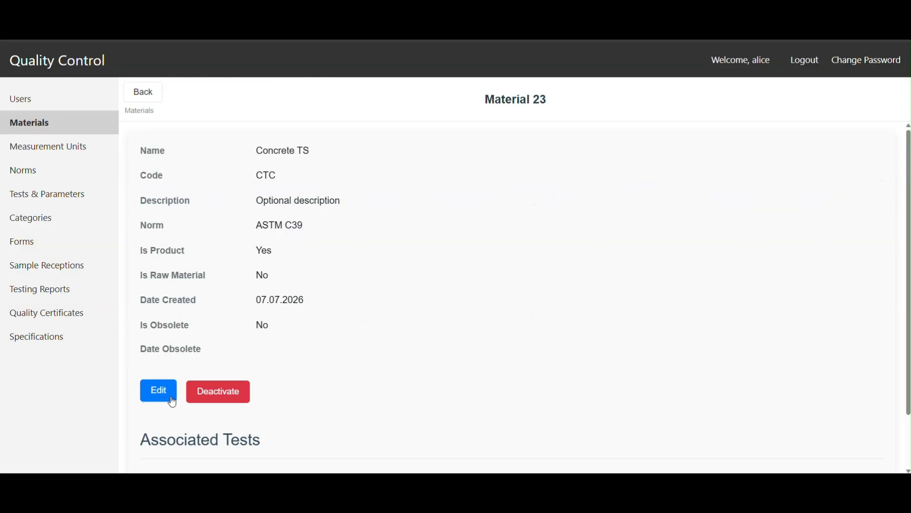
scroll(203, 426, down, 2)
click(190, 442)
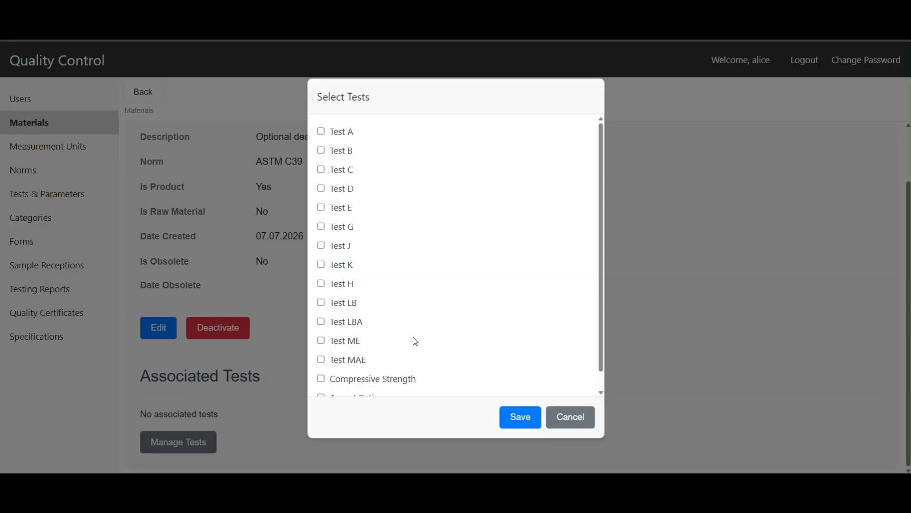
scroll(369, 379, down, 1)
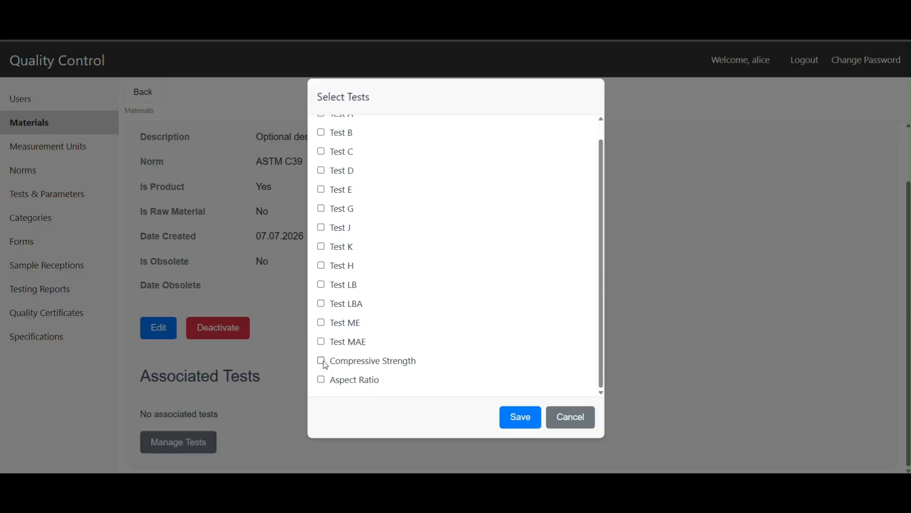
click(321, 381)
click(527, 418)
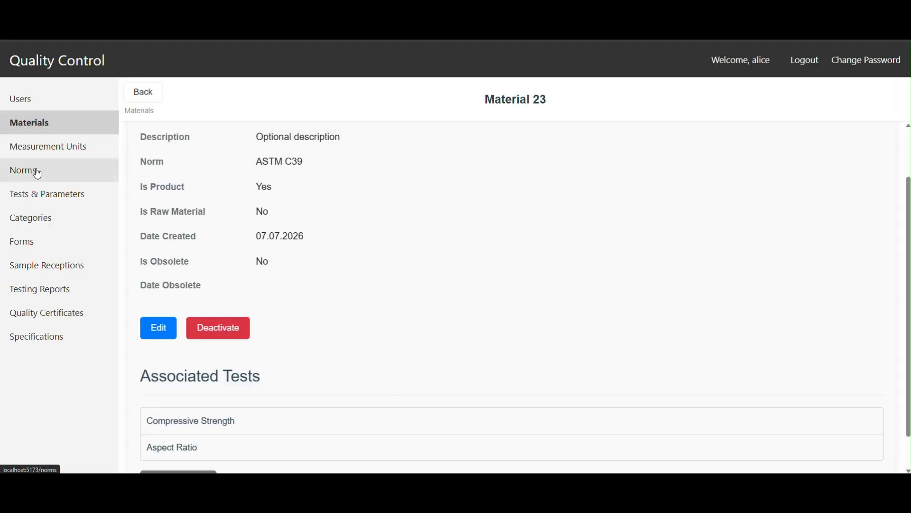
Step: Open the Concrete TS specification and start a new specification test for Compressive Strength (real)
click(35, 338)
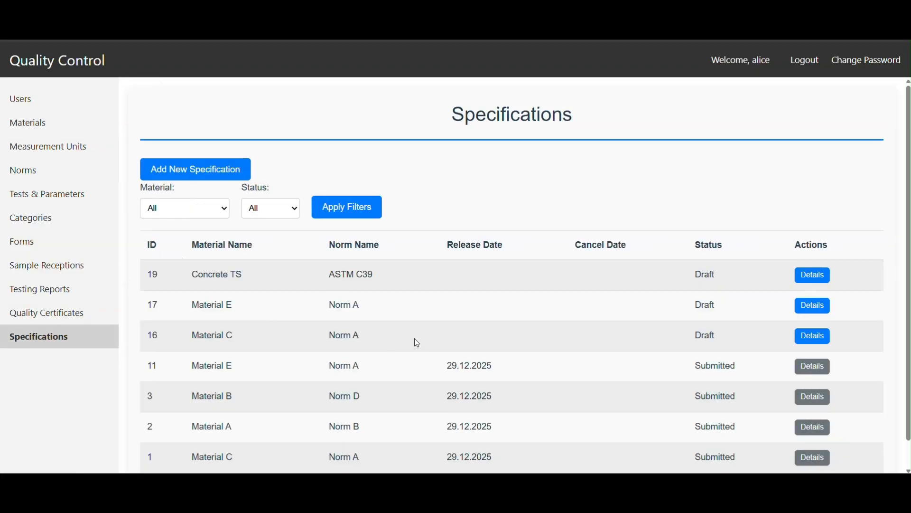
click(813, 275)
scroll(786, 292, down, 3)
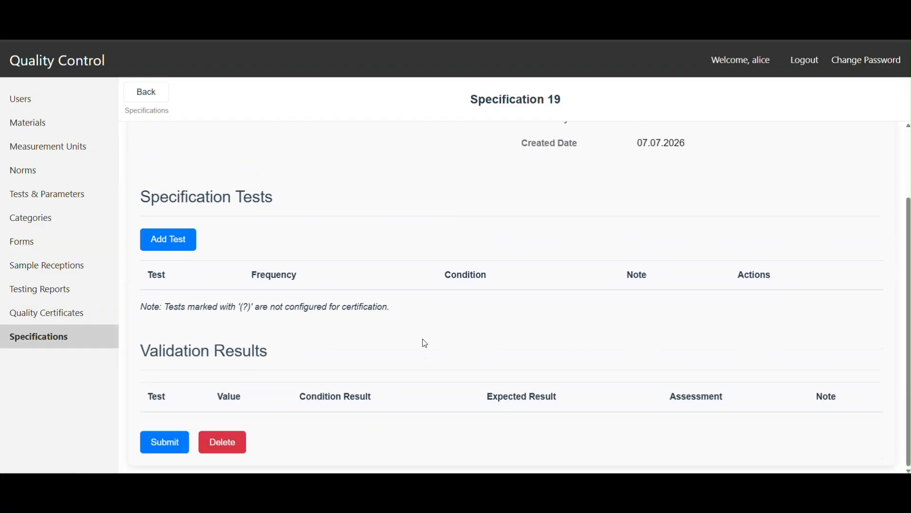
click(167, 237)
click(384, 157)
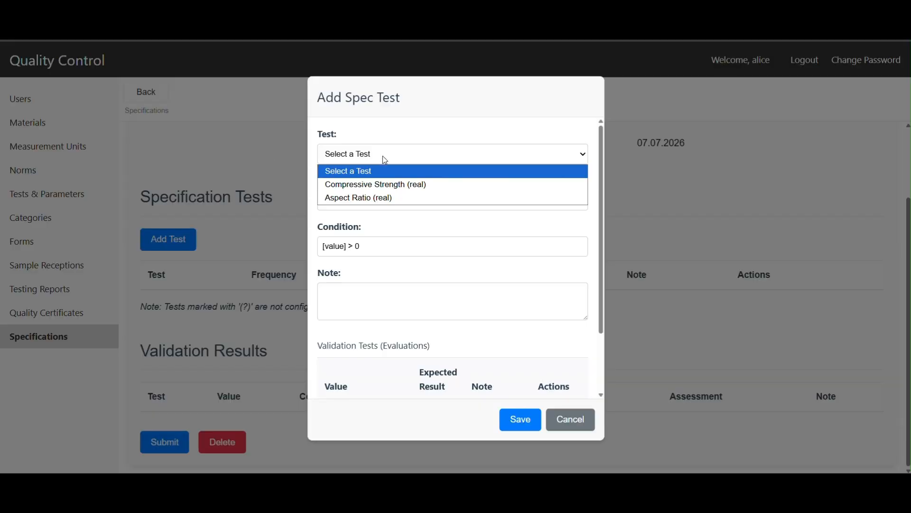
click(380, 185)
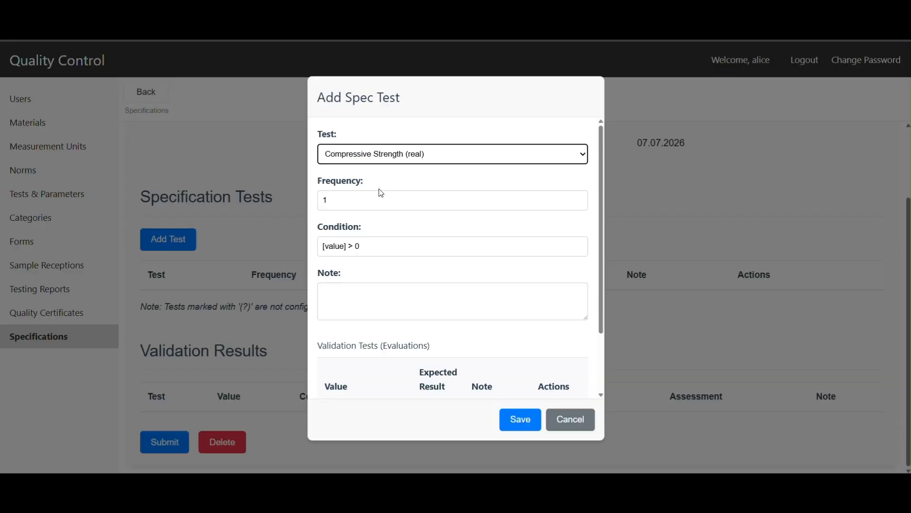
Step: Look up the design target requirement in the worksheet testing_worksheet_example_05.md, then return to the specification test
click(387, 246)
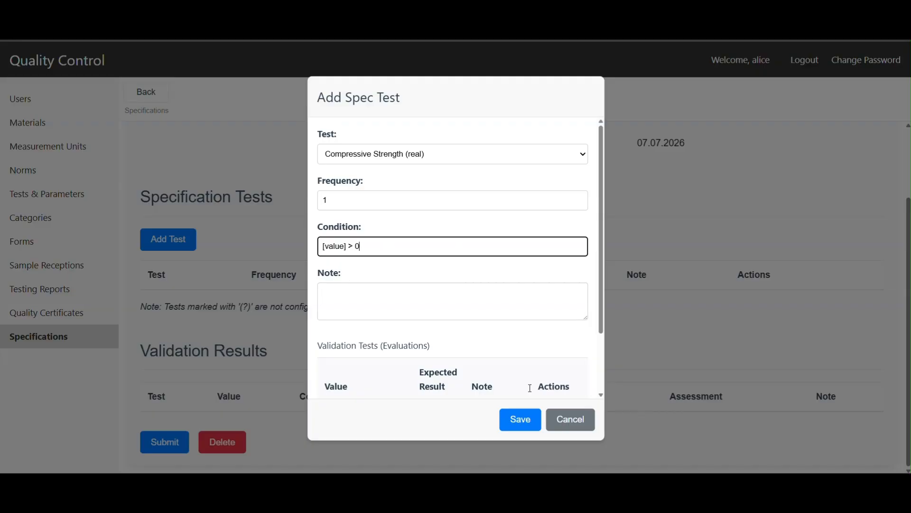
mouse_move(265, 494)
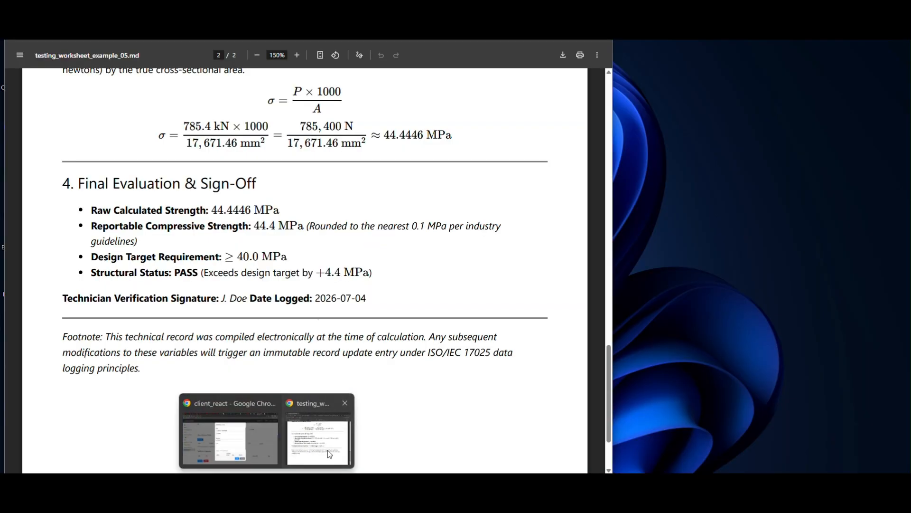
click(327, 450)
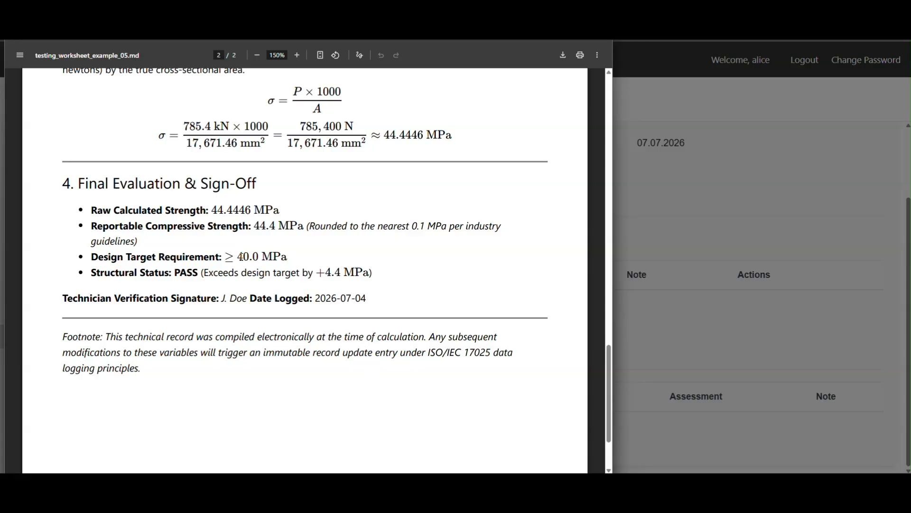
drag(238, 256, 261, 257)
click(781, 226)
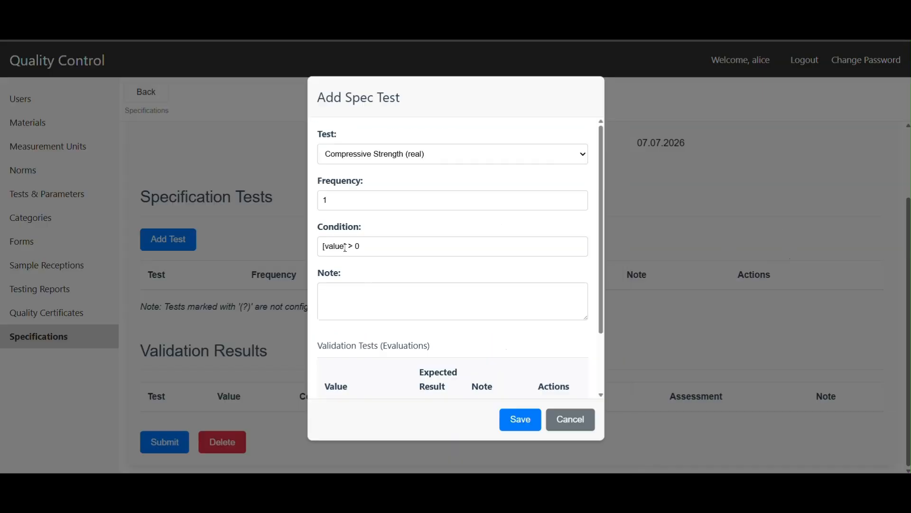
Step: Set the condition of the Compressive Strength test to [value] >= 40
click(354, 246)
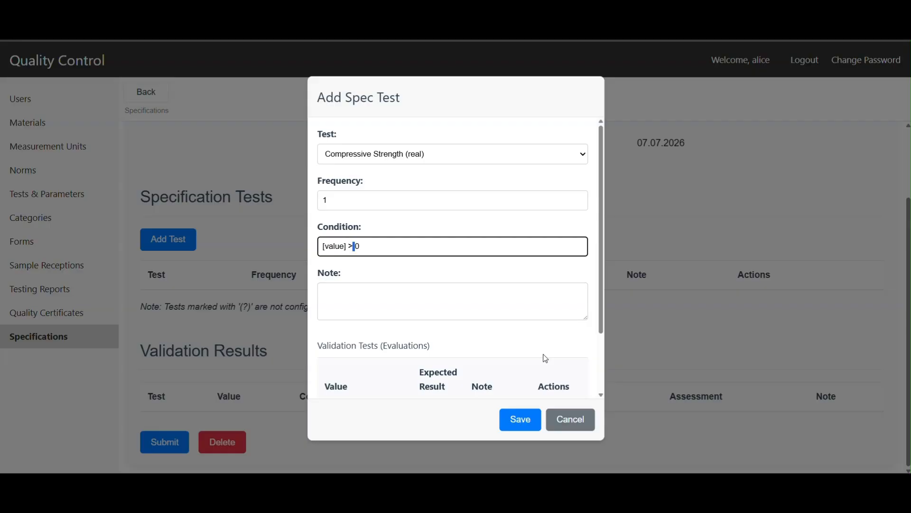
text(- 4)
text(0)
key(Delete)
key(Delete)
key(Left)
key(Left)
key(Left)
key(BackSpace)
text(=)
Step: Copy the condition into the test's note and shorten it to ">= 40"
drag(375, 246, 282, 247)
key(ctrl+c)
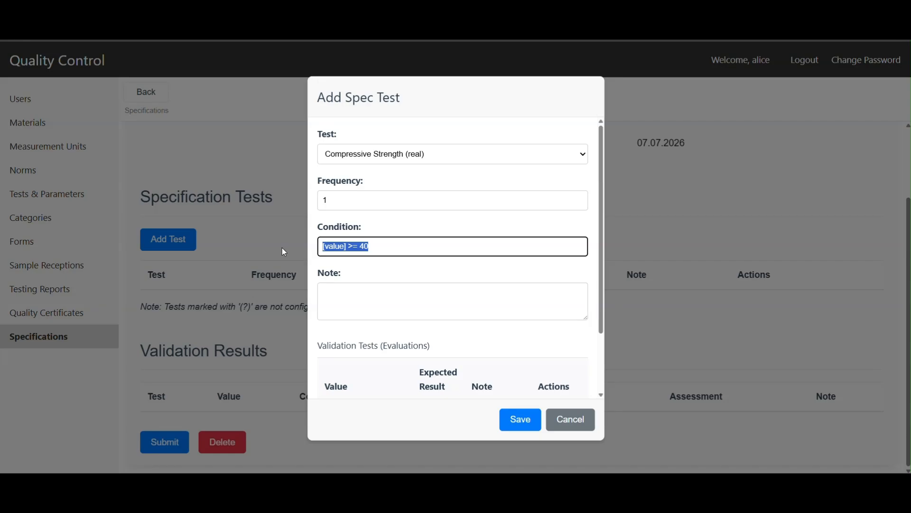
click(360, 296)
key(ctrl+v)
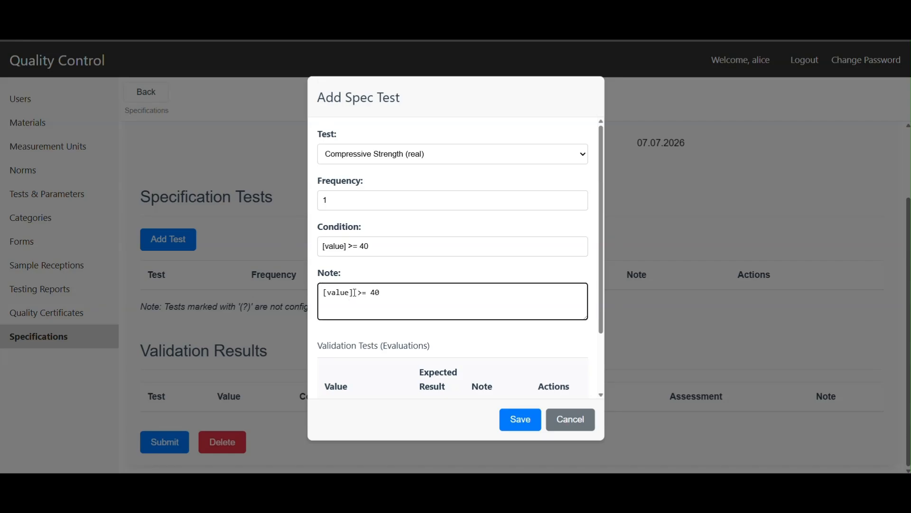
drag(358, 291, 319, 289)
key(BackSpace)
Step: Set the first validation evaluation to value 38 with expected result No
scroll(395, 304, down, 2)
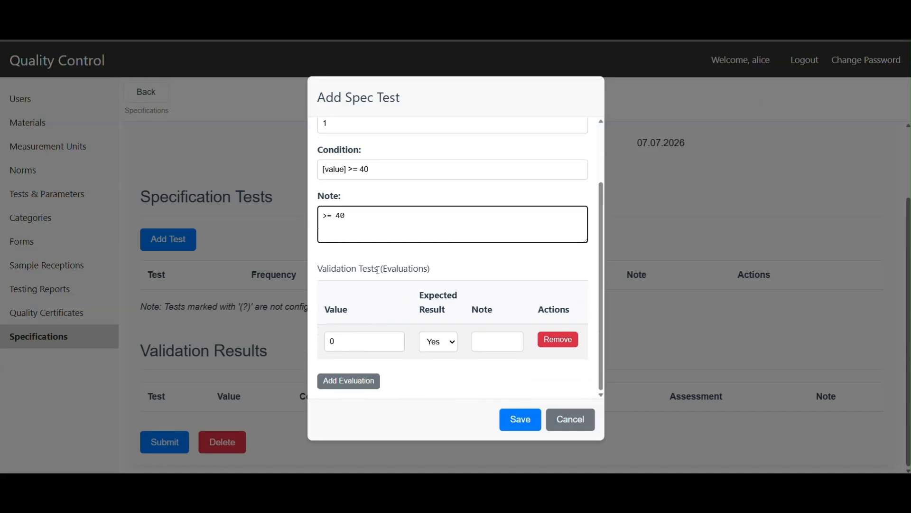
double_click(347, 342)
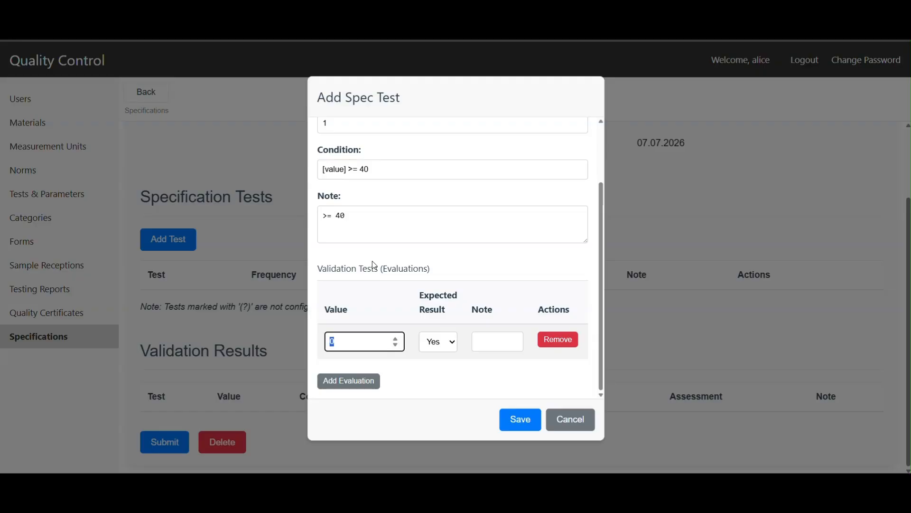
text(38)
click(450, 346)
click(434, 372)
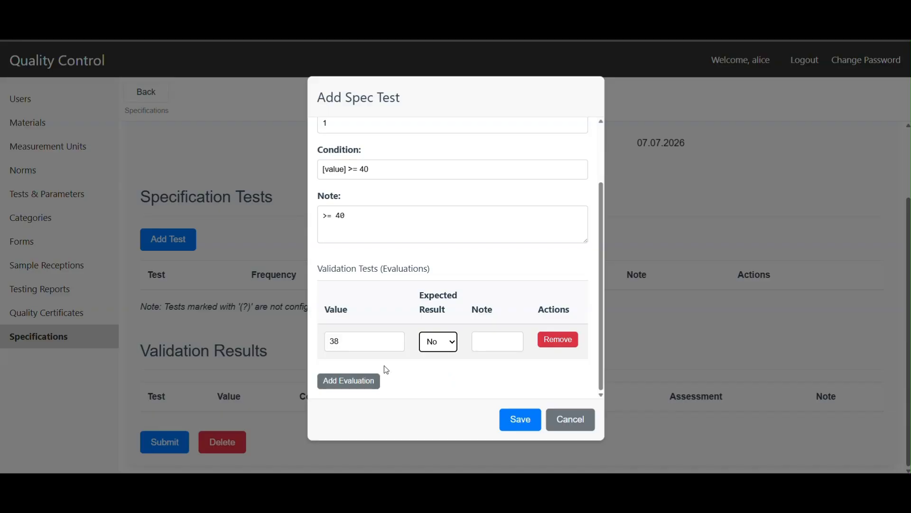
Step: Add a second validation evaluation with value 40 and expected result Yes
click(356, 381)
key(ctrl+a)
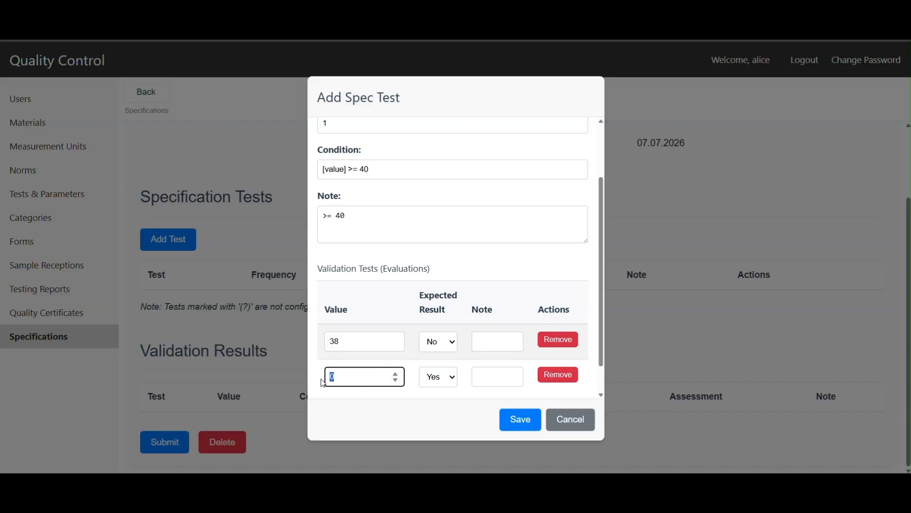
text(40)
click(446, 380)
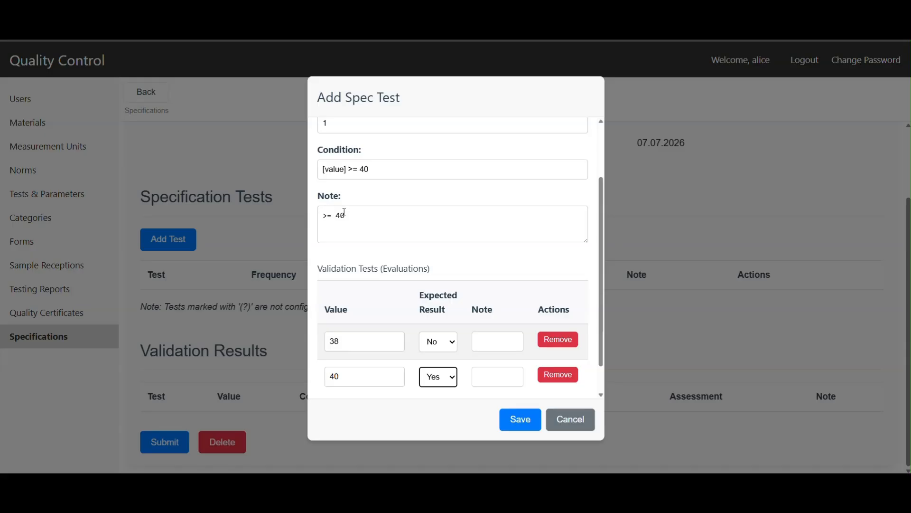
Step: Add a third validation evaluation with value 42 and expected result Yes, and save the Compressive Strength test
scroll(371, 375, down, 2)
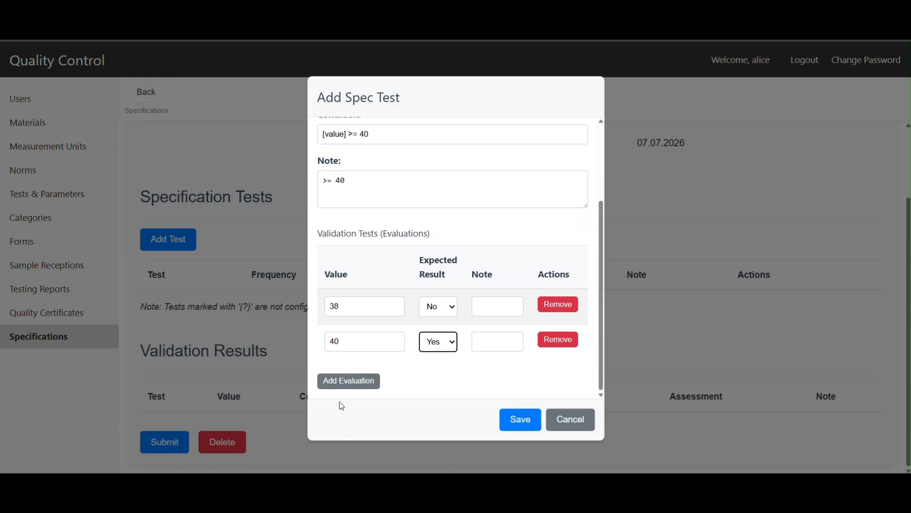
click(348, 378)
drag(358, 375, 309, 383)
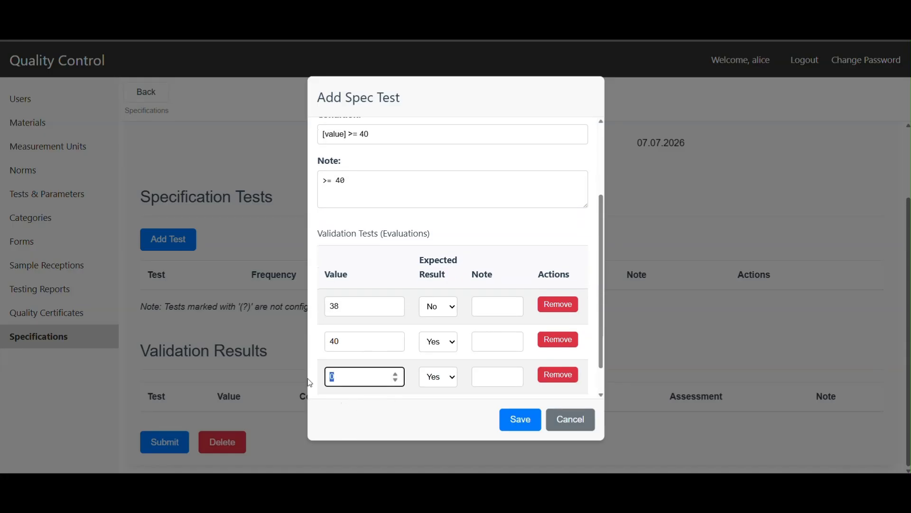
text(42)
click(520, 419)
scroll(546, 383, down, 2)
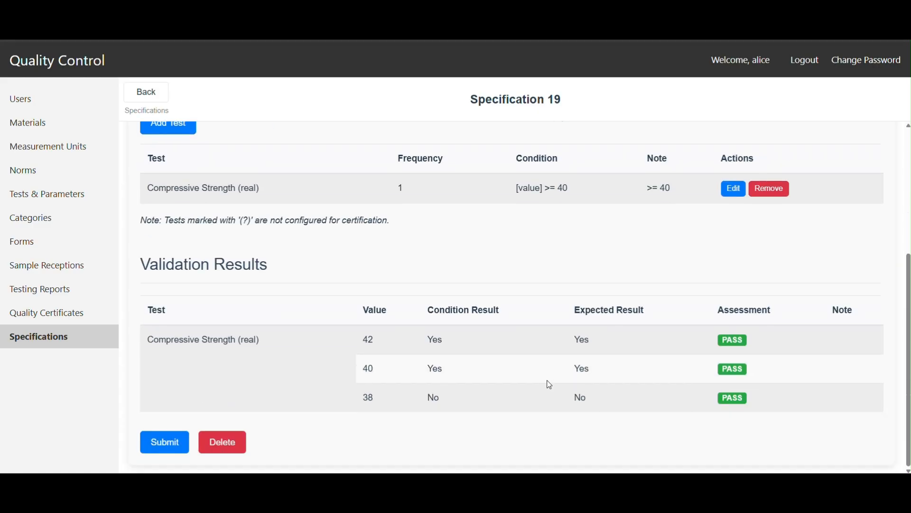
Step: Start a new specification test and choose Aspect Ratio (real) as its test
scroll(545, 383, up, 1)
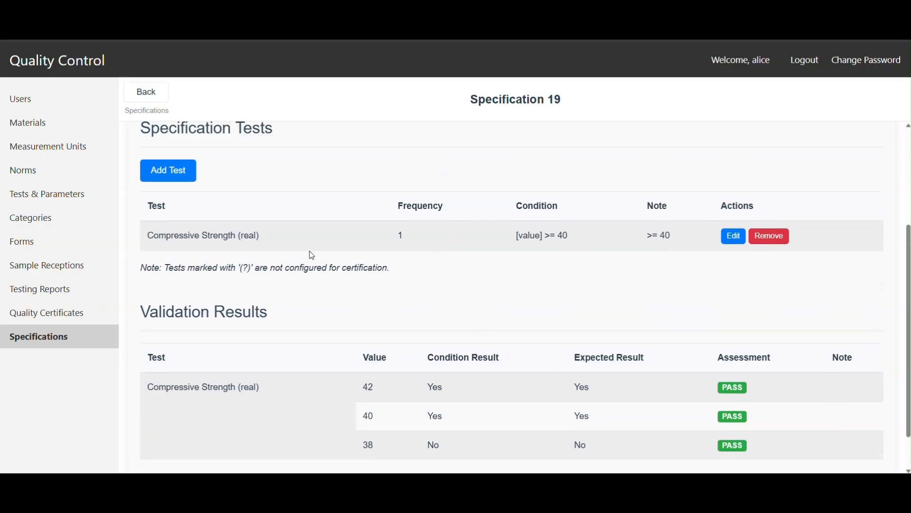
scroll(313, 259, up, 2)
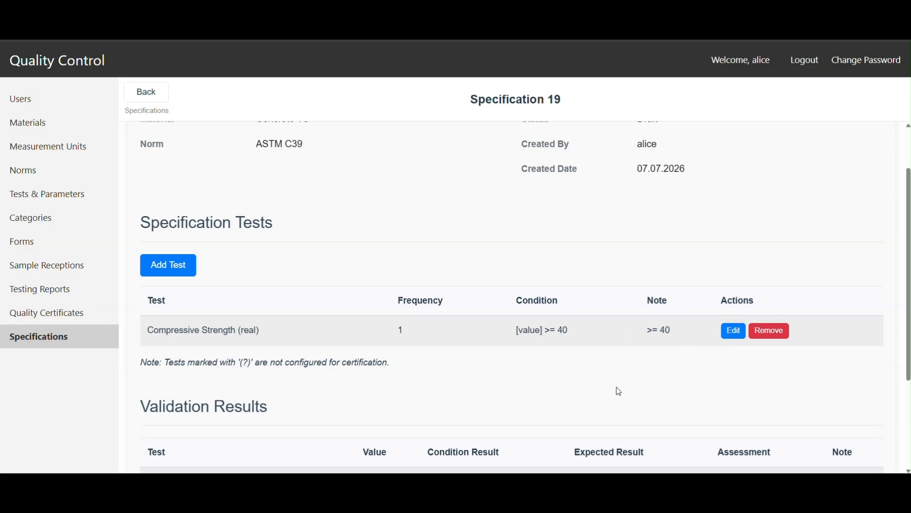
scroll(617, 389, down, 3)
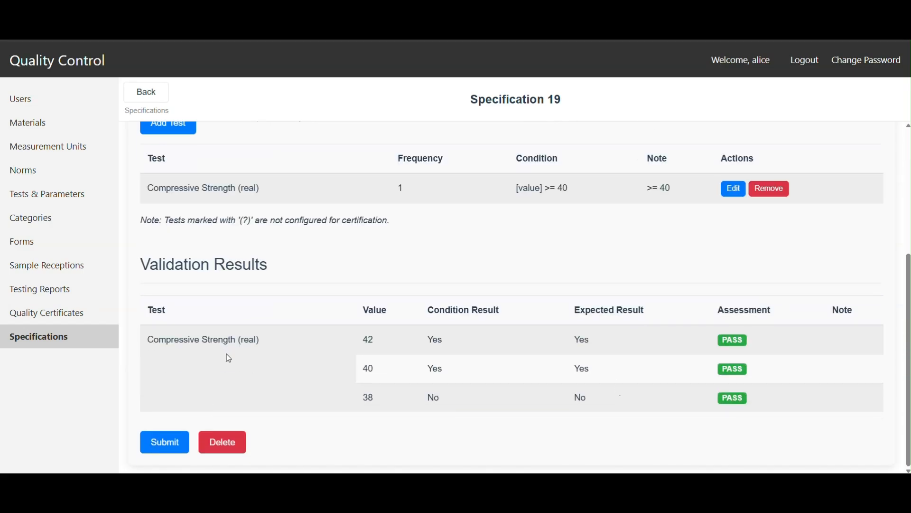
scroll(209, 201, up, 2)
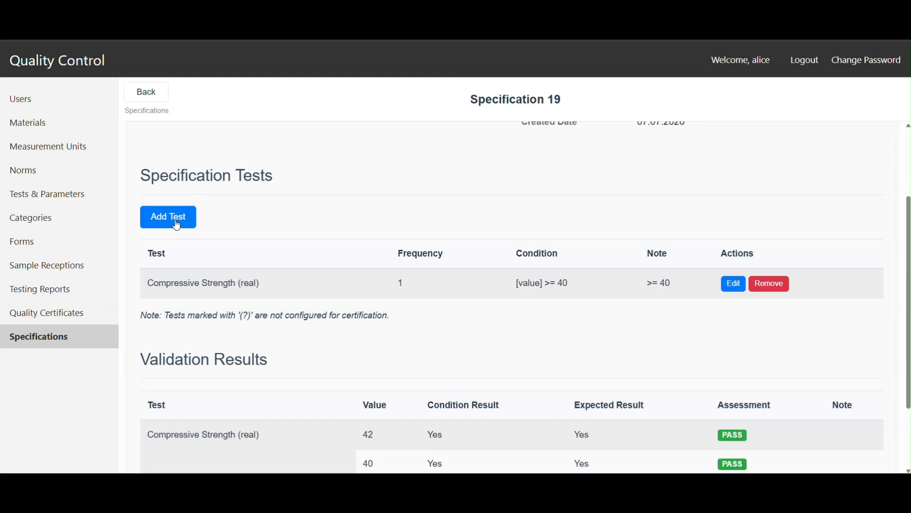
click(171, 218)
click(339, 160)
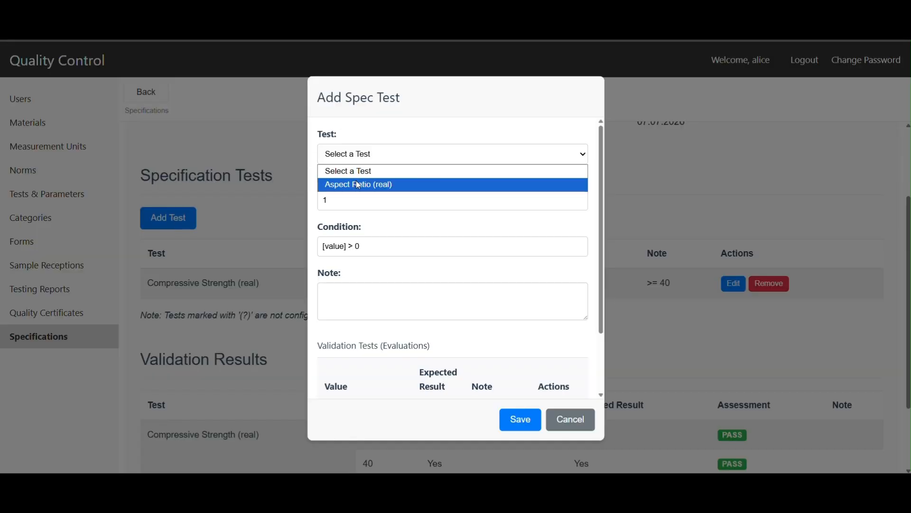
click(356, 181)
Step: Look up the standard aspect ratio range in the testing worksheet and set the condition's lower limit to "[value] >= 1.75"
click(394, 245)
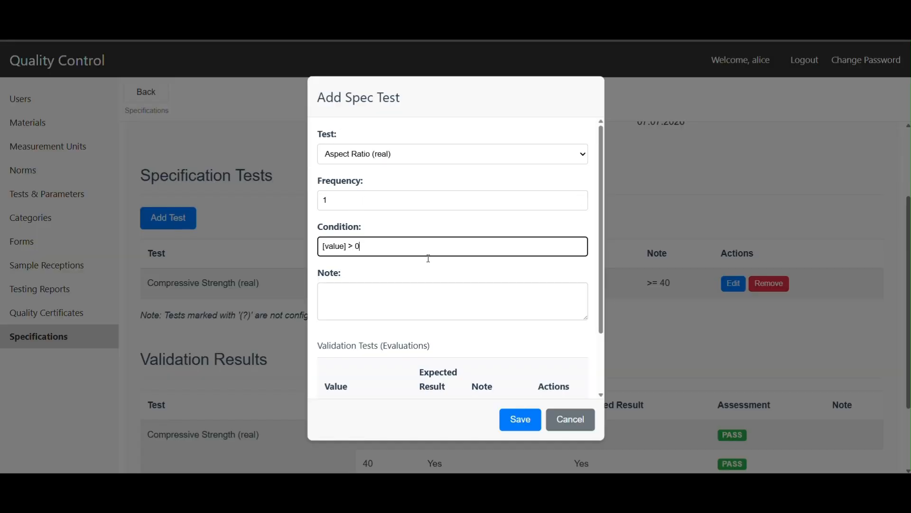
key(alt+Tab)
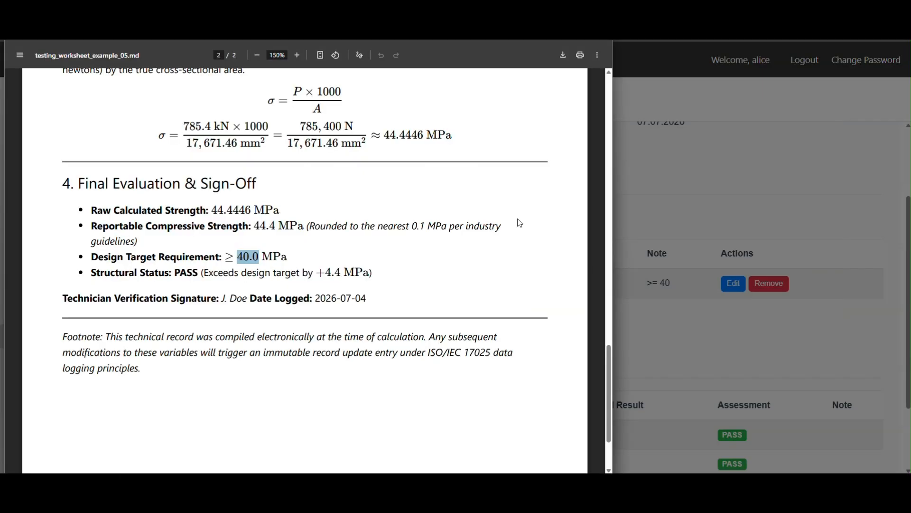
scroll(375, 375, up, 4)
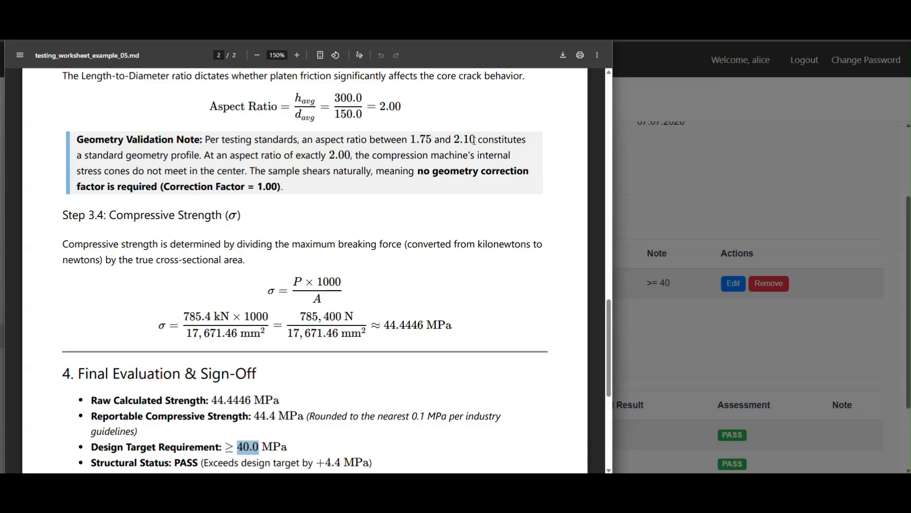
key(alt+Tab)
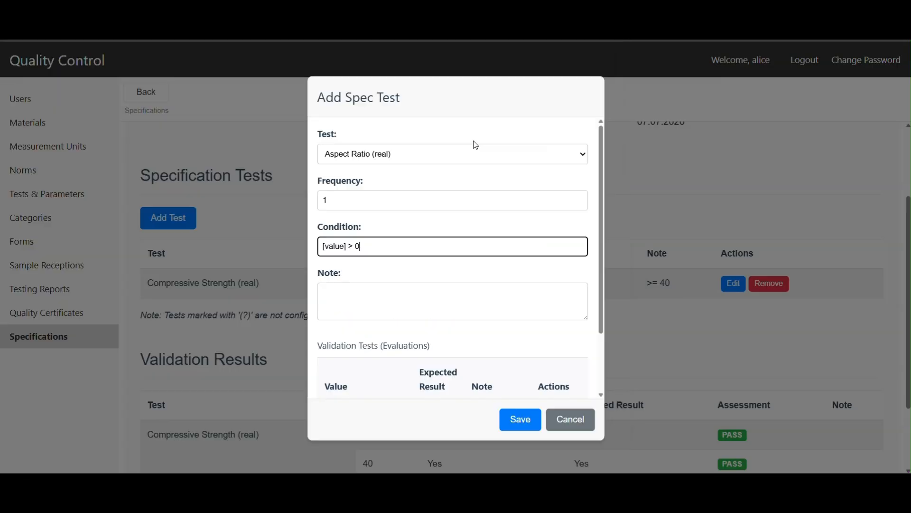
click(354, 247)
text(=)
key(Right)
key(Delete)
text(1.75 && [value] <= 2.10)
Step: Copy the condition into the test's note and reword it to ">= 1.75 and <= 2.10"
drag(459, 246, 256, 251)
key(ctrl+c)
click(334, 297)
key(ctrl+v)
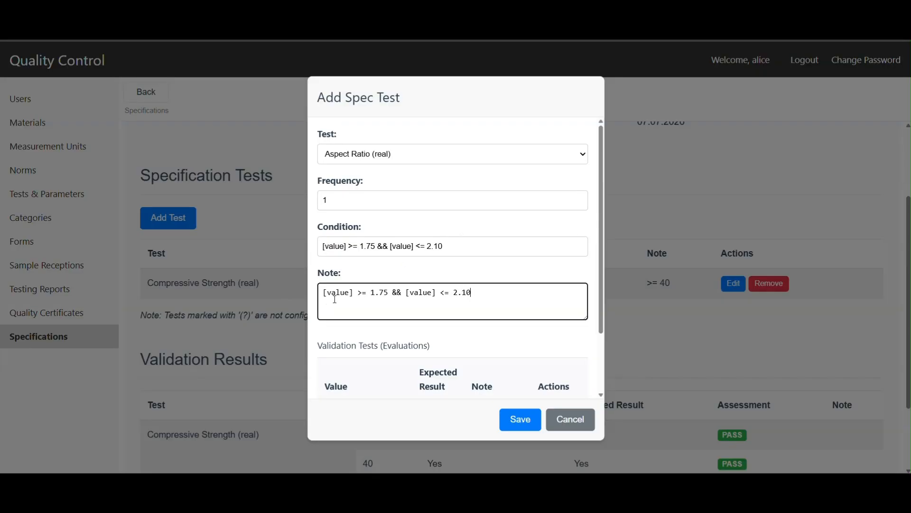
mouse_move(359, 293)
mouse_down()
mouse_move(302, 298)
mouse_move(368, 293)
mouse_up()
key(BackSpace)
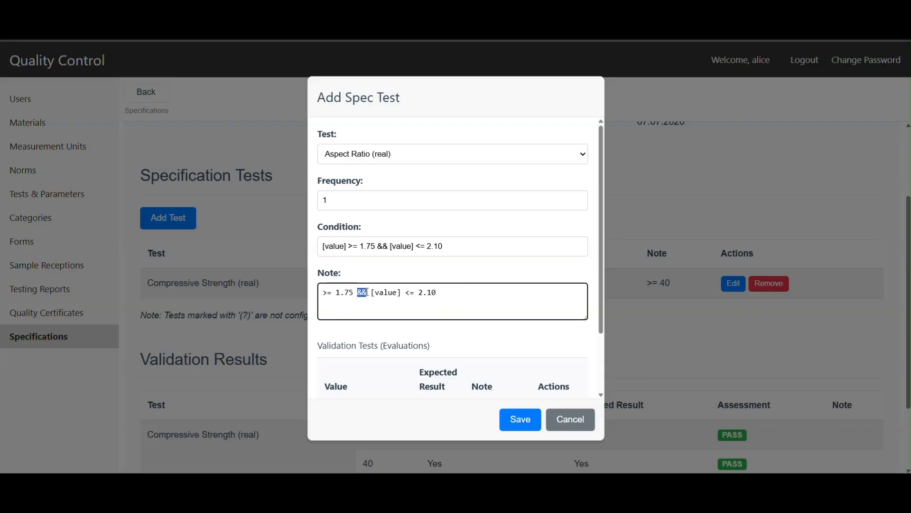
text(and)
drag(375, 293, 409, 293)
key(BackSpace)
Step: Set the first validation evaluation of the Aspect Ratio test to value 1.72 with expected result No
scroll(409, 326, down, 2)
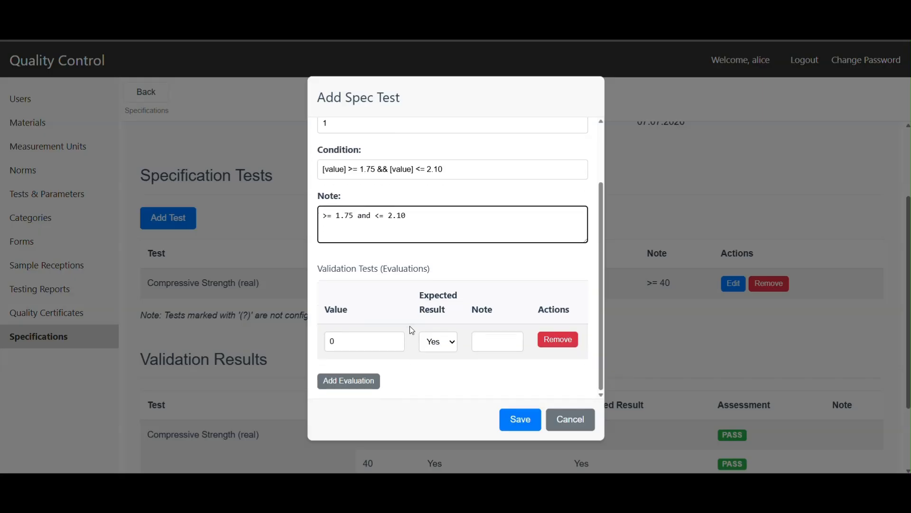
double_click(349, 341)
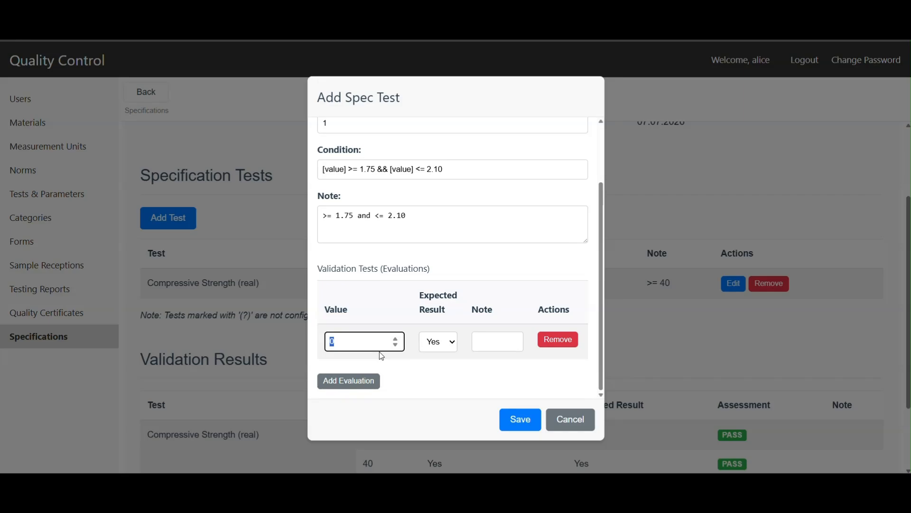
text(1.73)
key(BackSpace)
text(2)
click(444, 347)
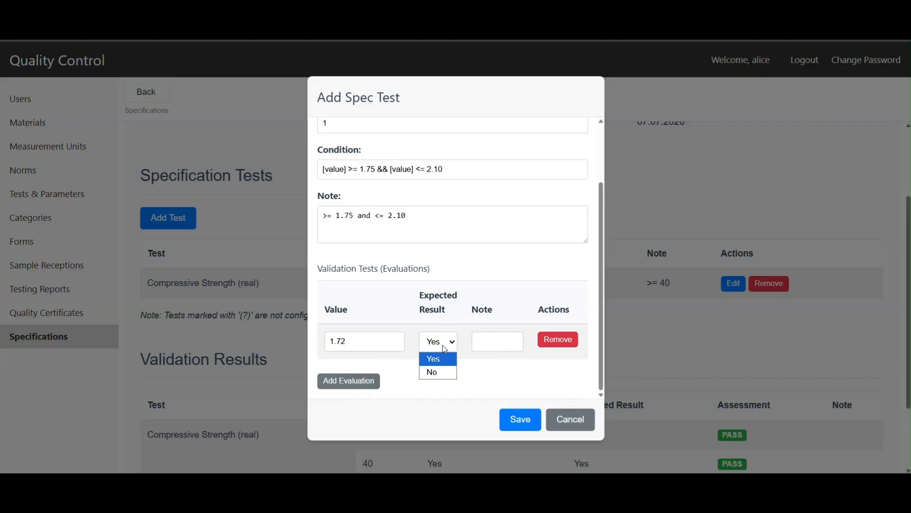
click(446, 372)
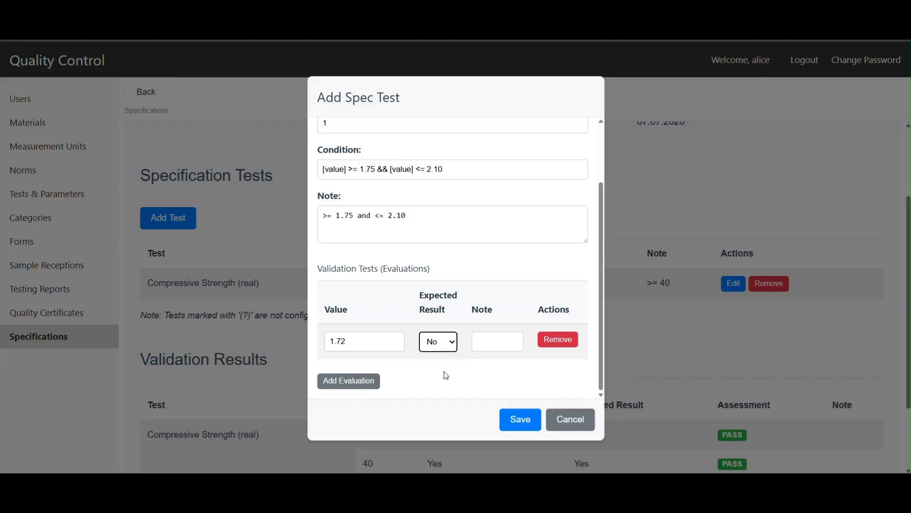
Step: Add two more validation evaluations with values 1.75 and 1.8, both with expected result Yes
click(340, 381)
double_click(348, 374)
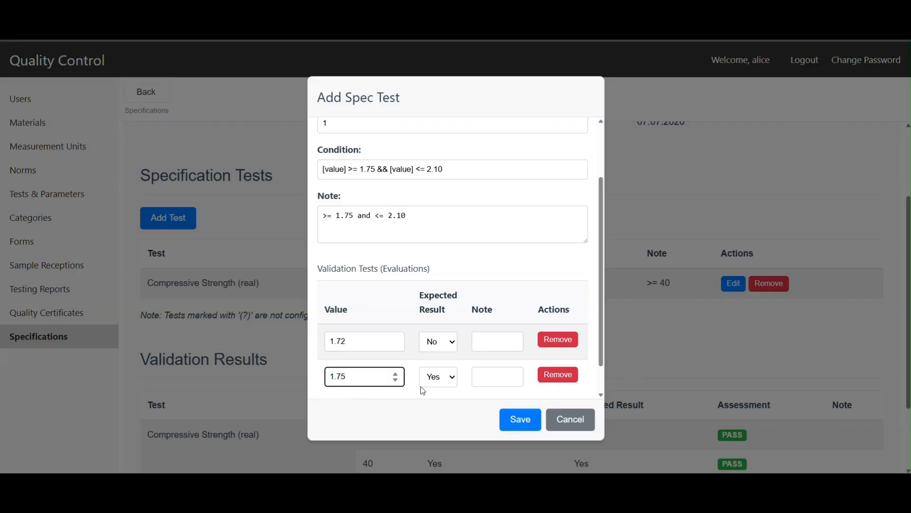
scroll(358, 398, down, 1)
click(351, 380)
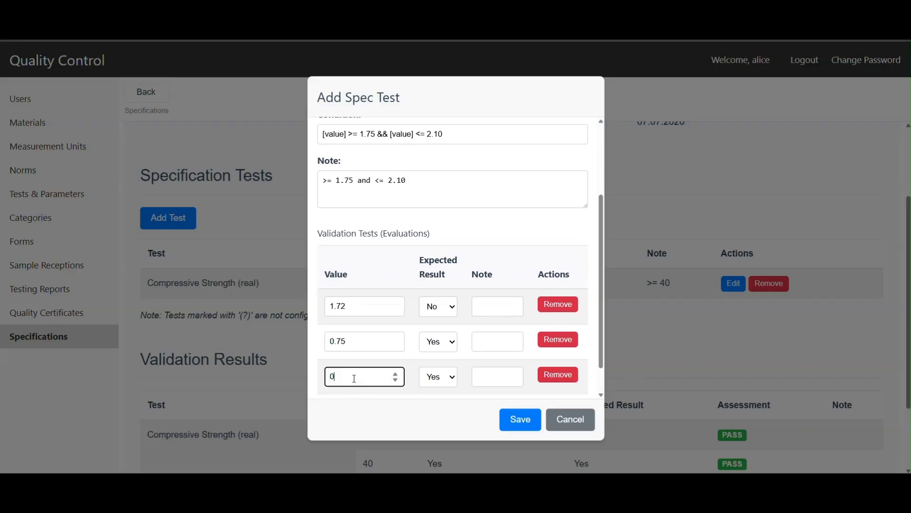
double_click(354, 373)
text(1.8)
Step: Add a fourth validation evaluation with value 2.1 and expected result Yes
scroll(407, 374, down, 1)
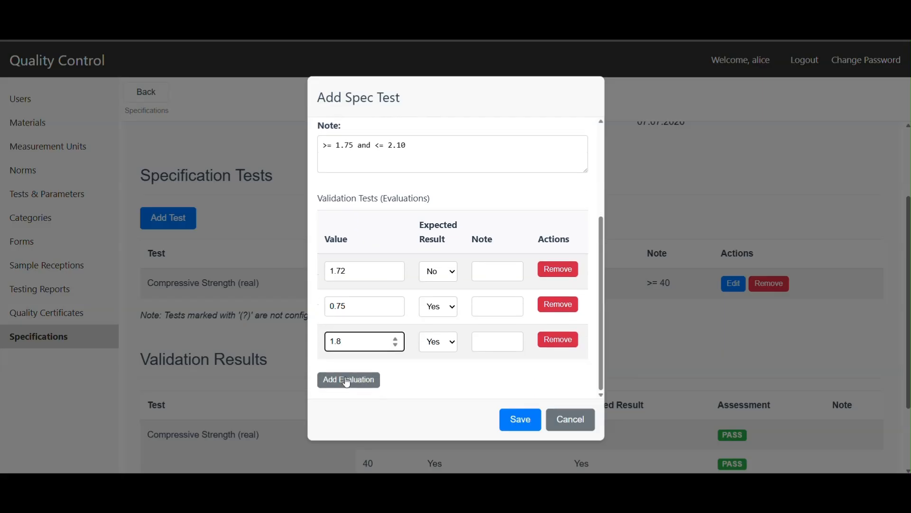
click(348, 382)
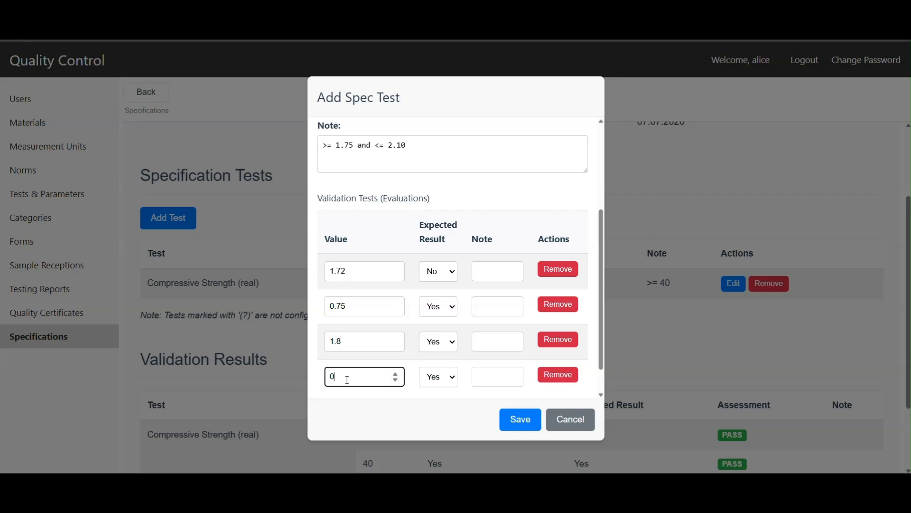
text(2.1)
key(Left)
key(BackSpace)
scroll(394, 379, down, 2)
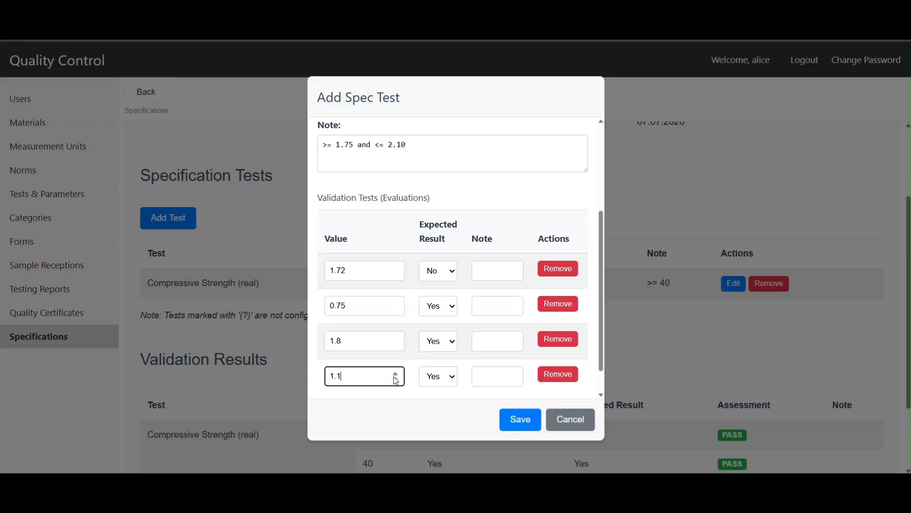
scroll(348, 344, up, 1)
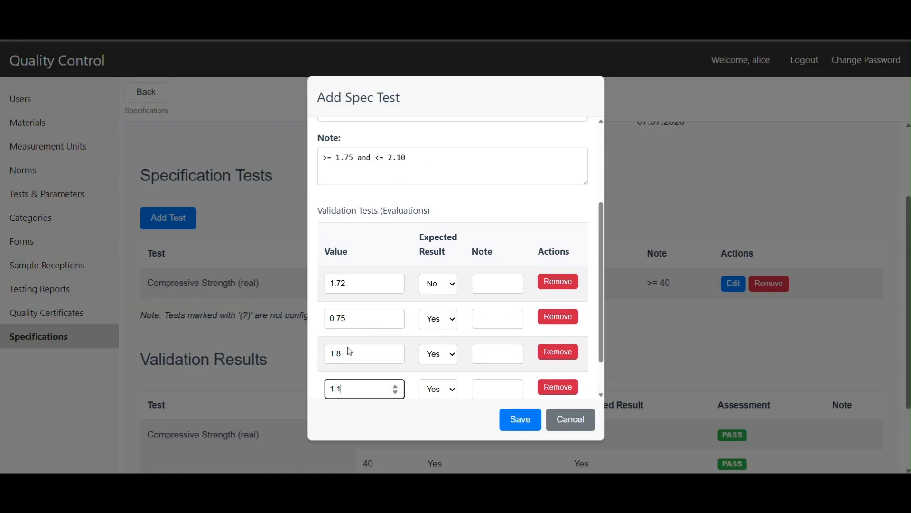
scroll(353, 391, up, 1)
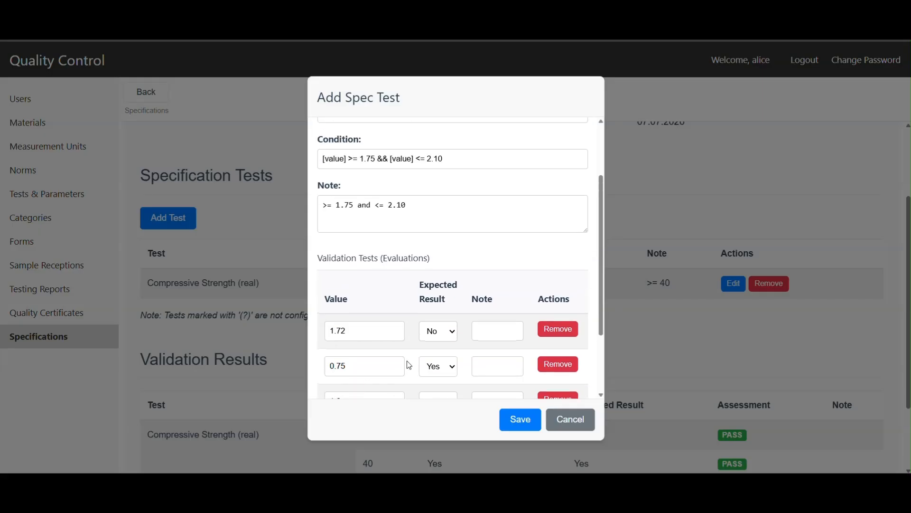
drag(600, 290, 599, 363)
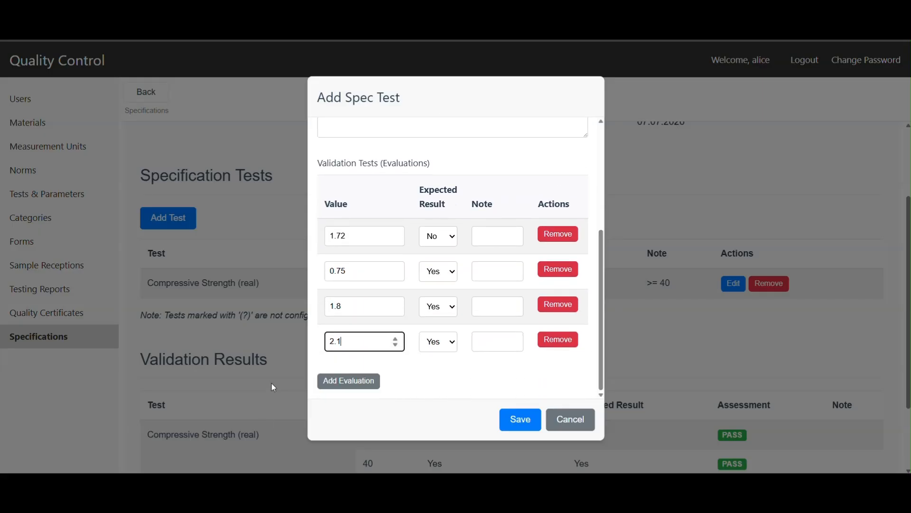
Step: Add a fifth validation evaluation with value 2.2 and expected result No, and save the Aspect Ratio test
click(348, 382)
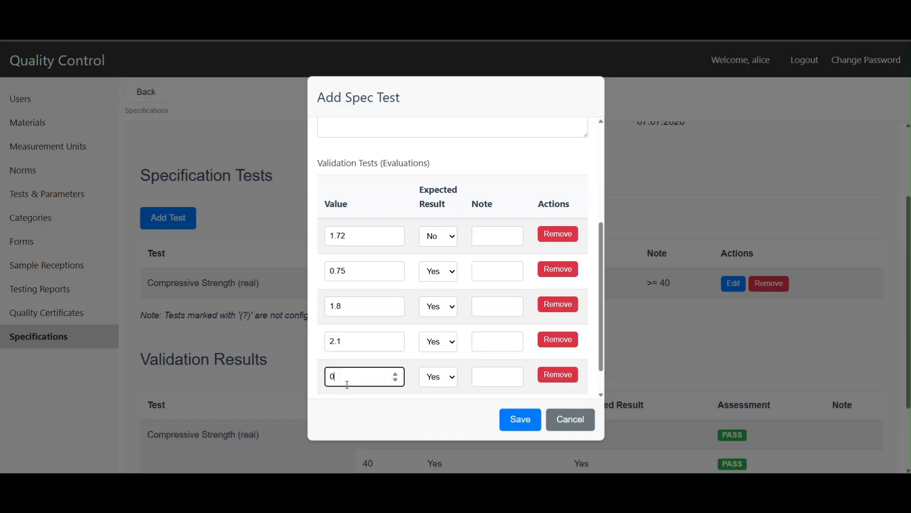
double_click(331, 376)
text(2.2)
key(BackSpace)
key(BackSpace)
text(.2)
click(441, 379)
click(441, 406)
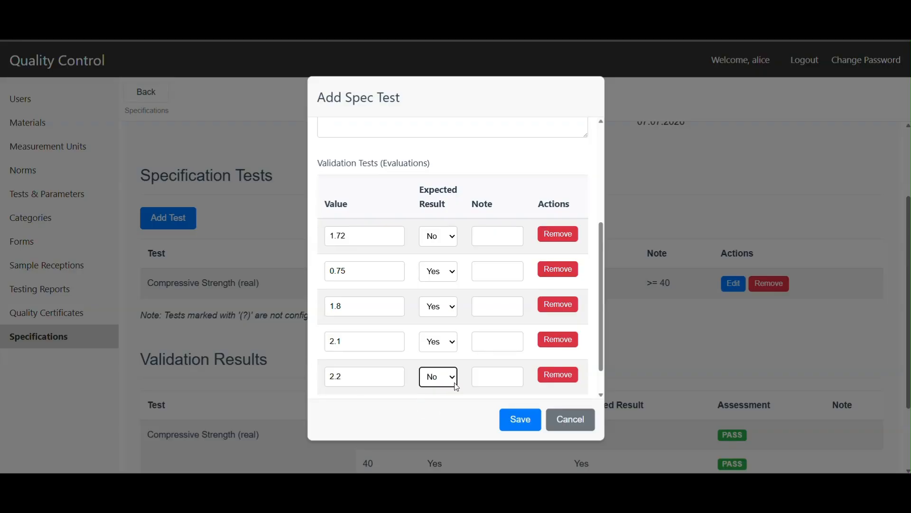
click(522, 420)
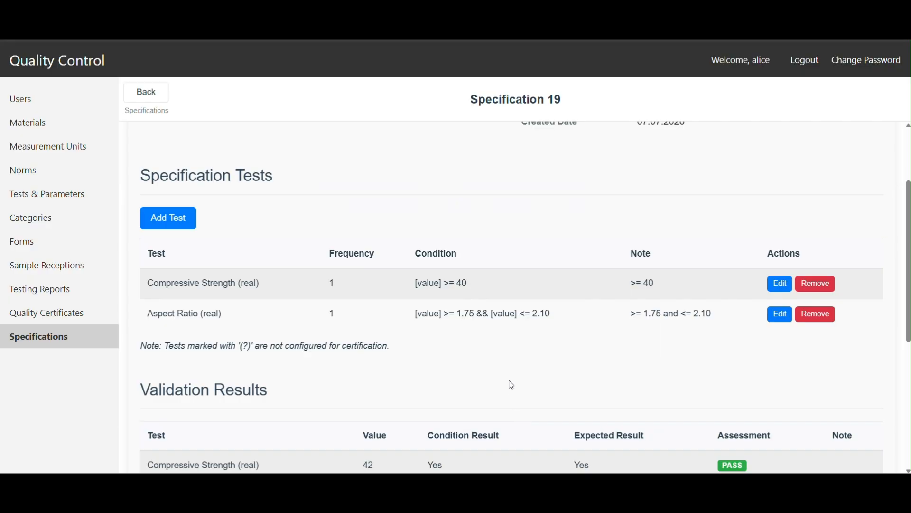
Step: Correct the 0.75 evaluation of the Aspect Ratio test to 1.75 and save the test
scroll(508, 383, down, 5)
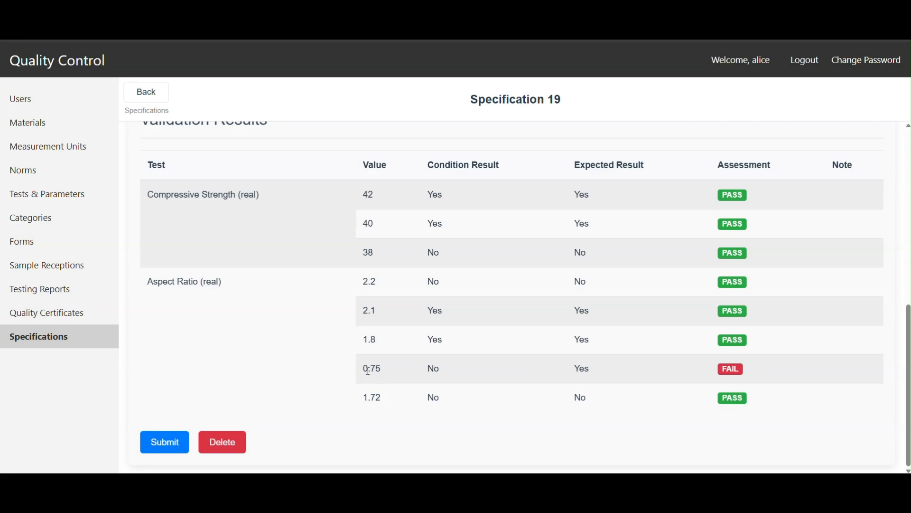
scroll(509, 361, up, 5)
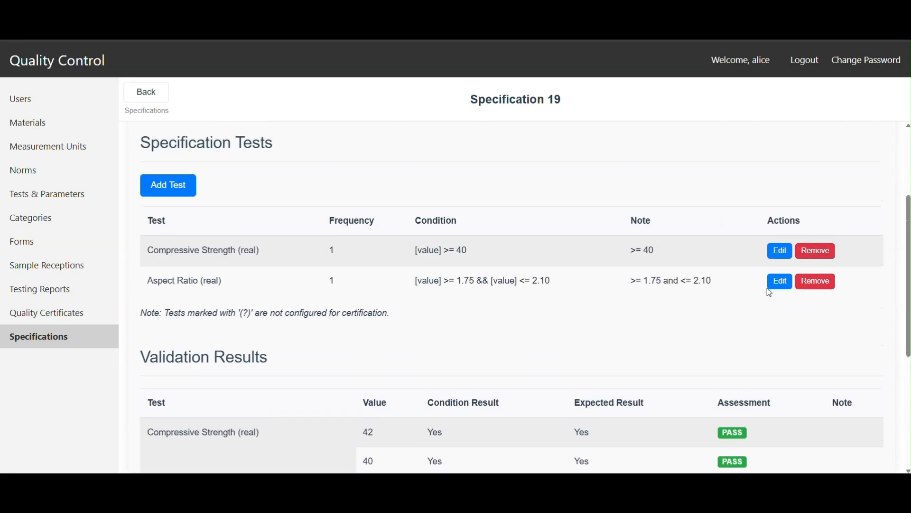
click(780, 284)
scroll(352, 372, down, 5)
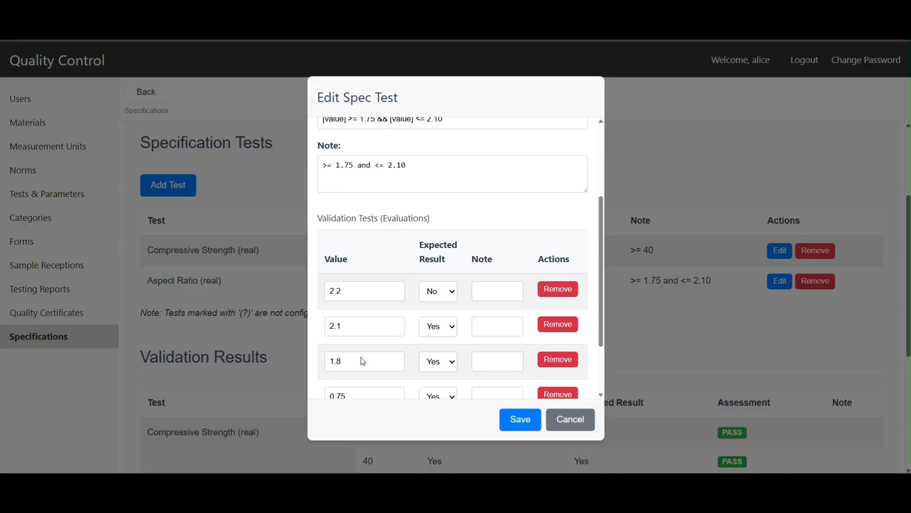
drag(334, 306, 328, 305)
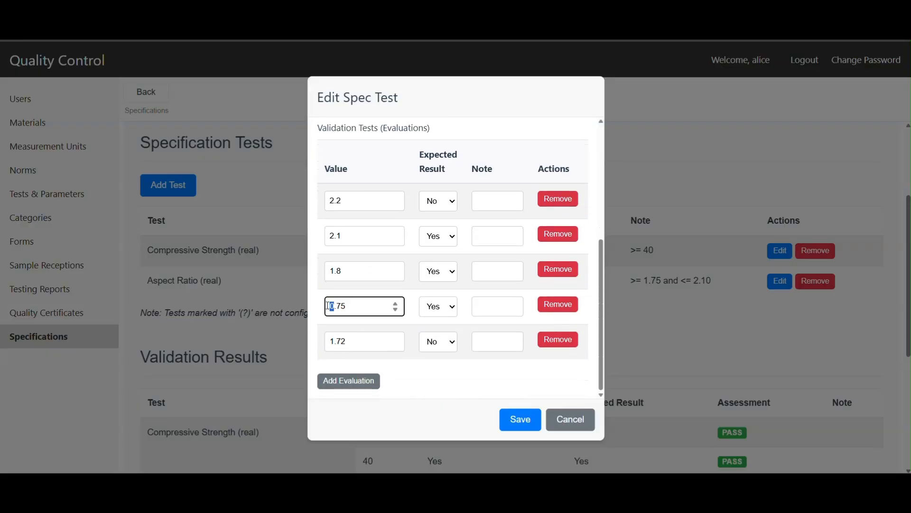
text(1)
click(521, 419)
Step: Check the validation results and submit the specification with the comment "Optional comment"
scroll(523, 411, down, 5)
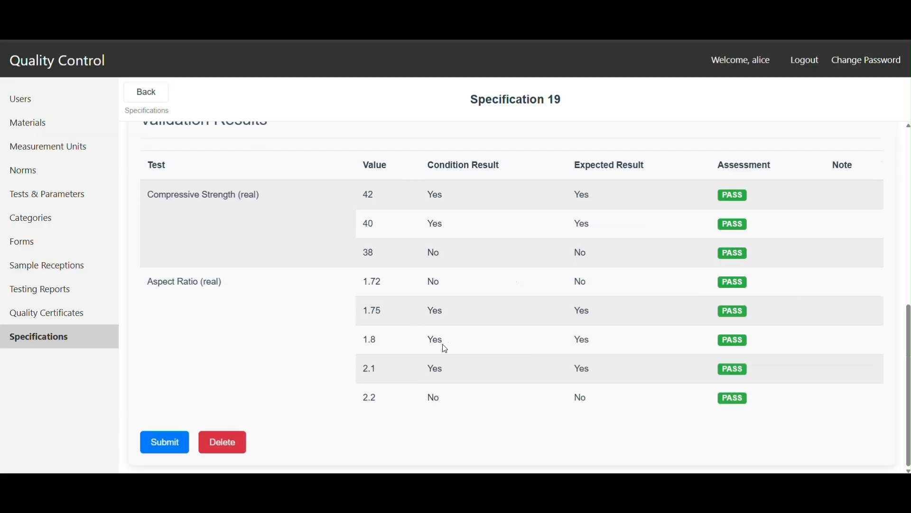
scroll(443, 372, up, 5)
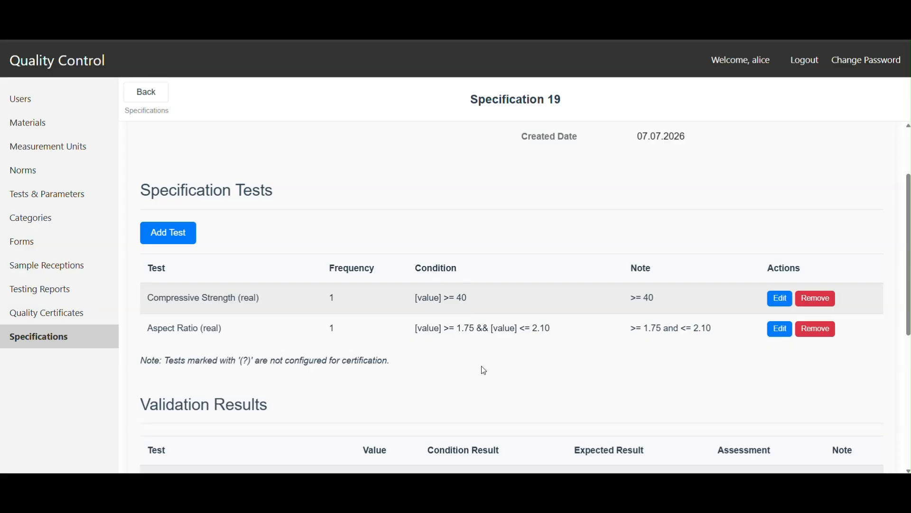
scroll(484, 373, down, 5)
click(152, 442)
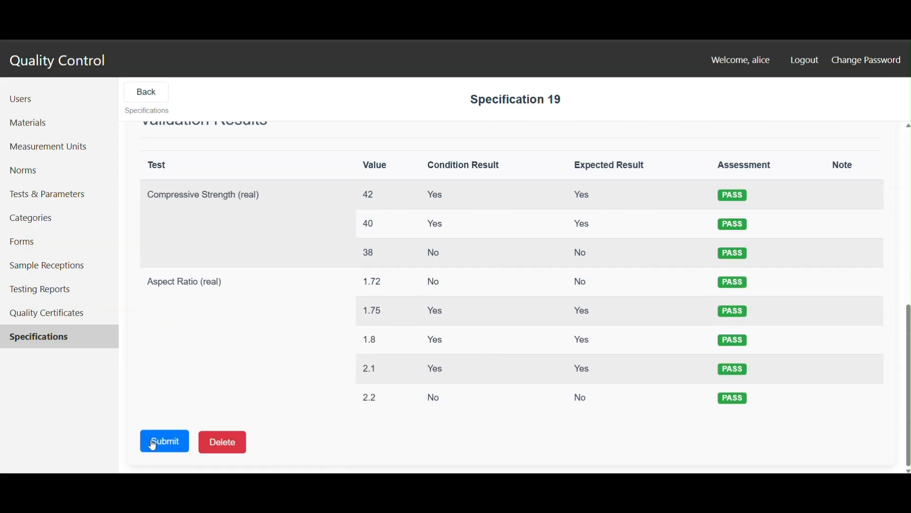
scroll(347, 409, up, 8)
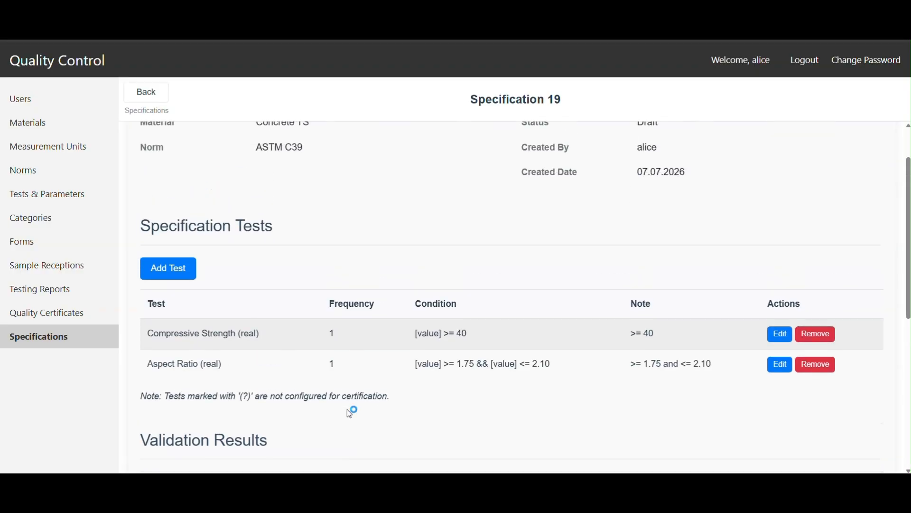
scroll(356, 410, down, 8)
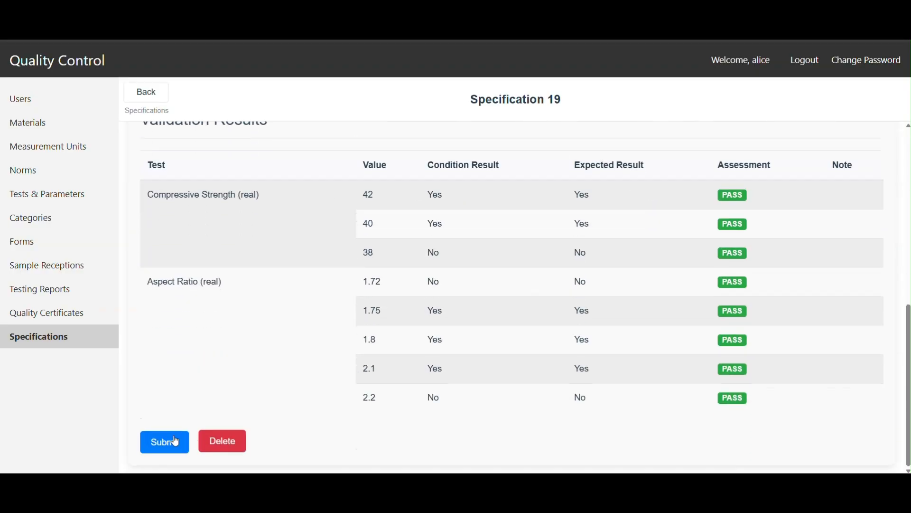
click(163, 441)
click(460, 244)
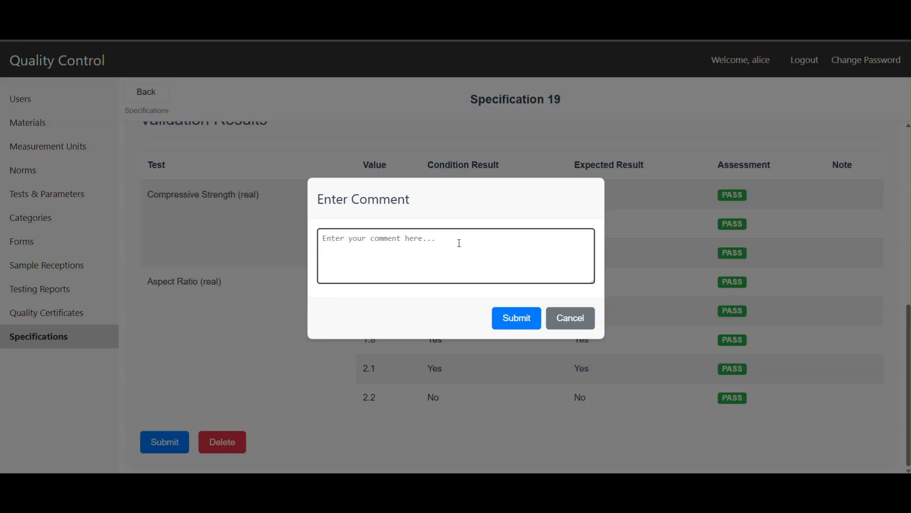
text(Optional comment)
click(523, 323)
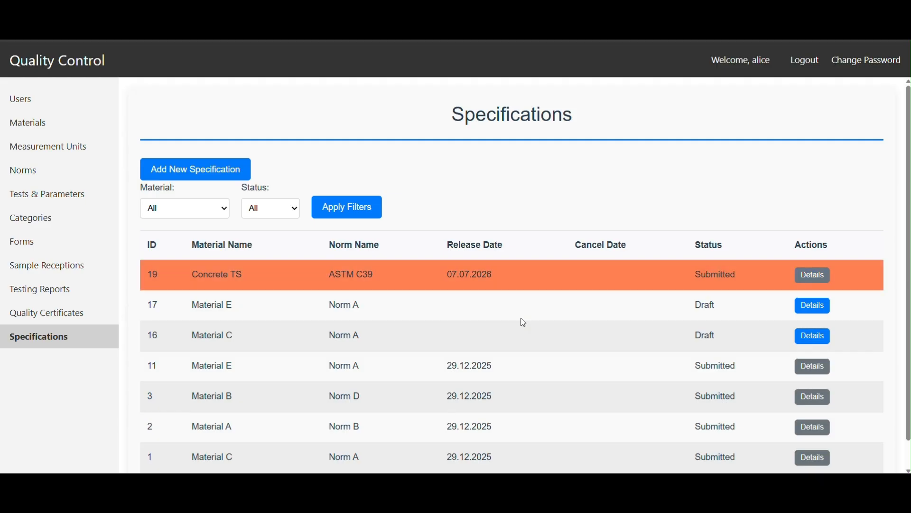
scroll(479, 360, down, 1)
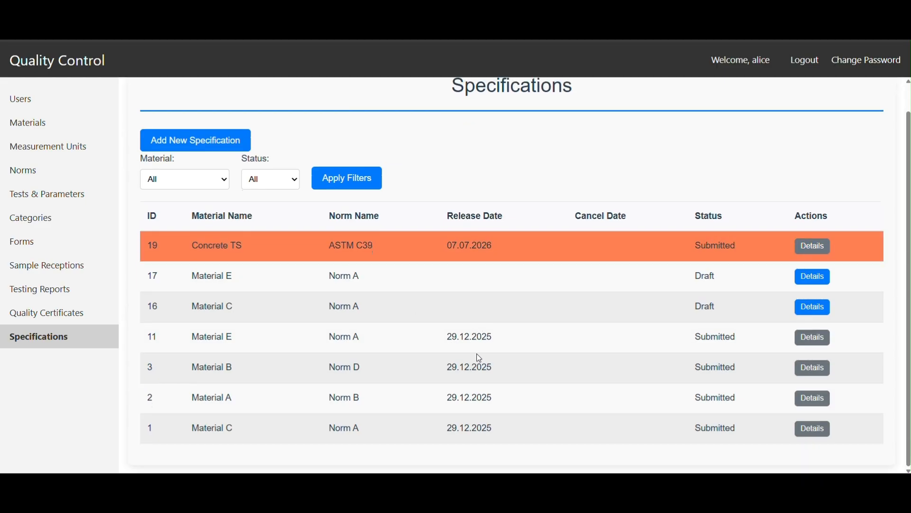
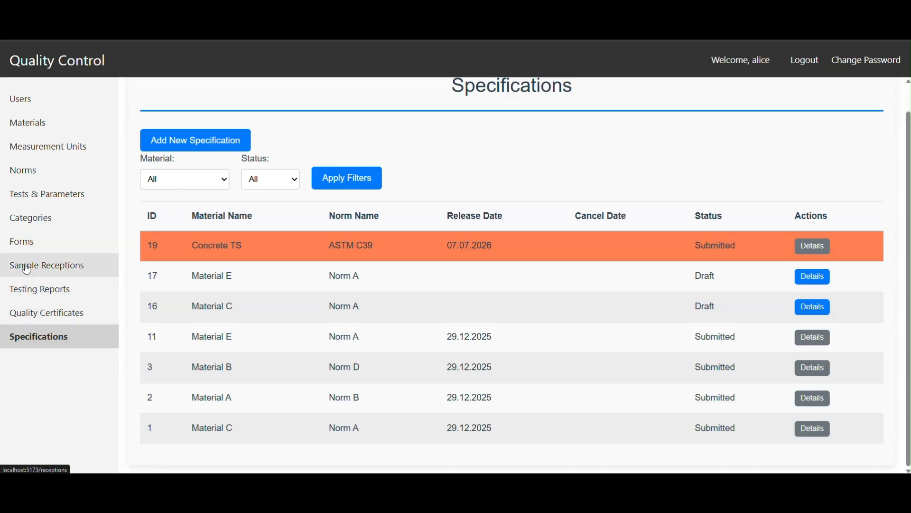
Step: Start a new category in Categories and name it "Concrete"
click(30, 219)
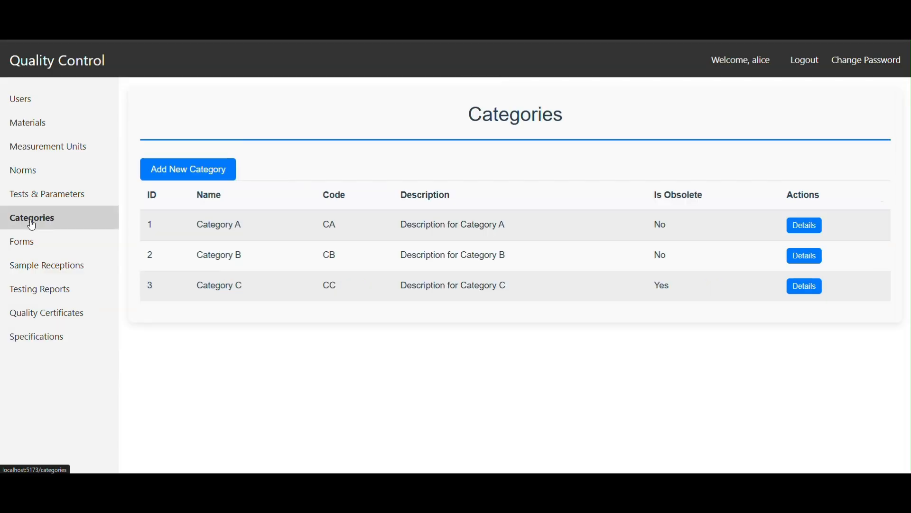
click(190, 171)
click(425, 206)
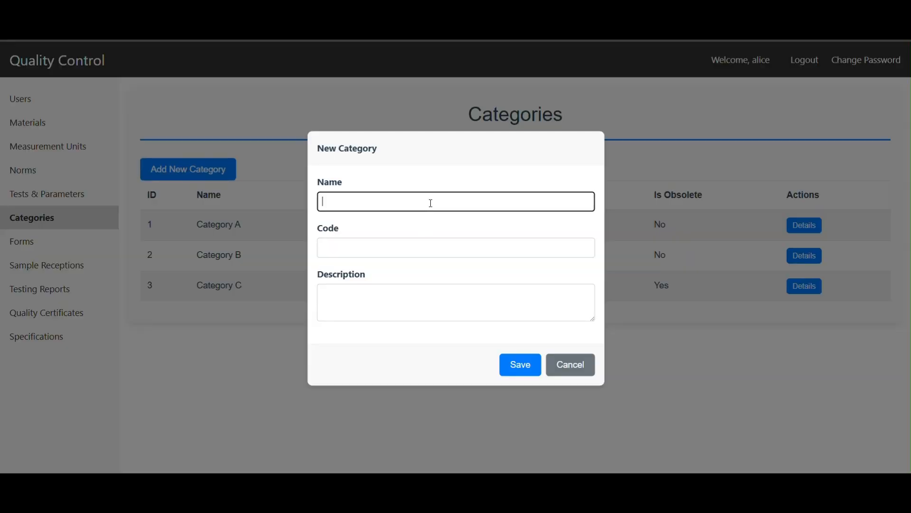
text(Concrete)
Step: Set the new category's code to CT and its description to "Optional description", and save it
click(358, 248)
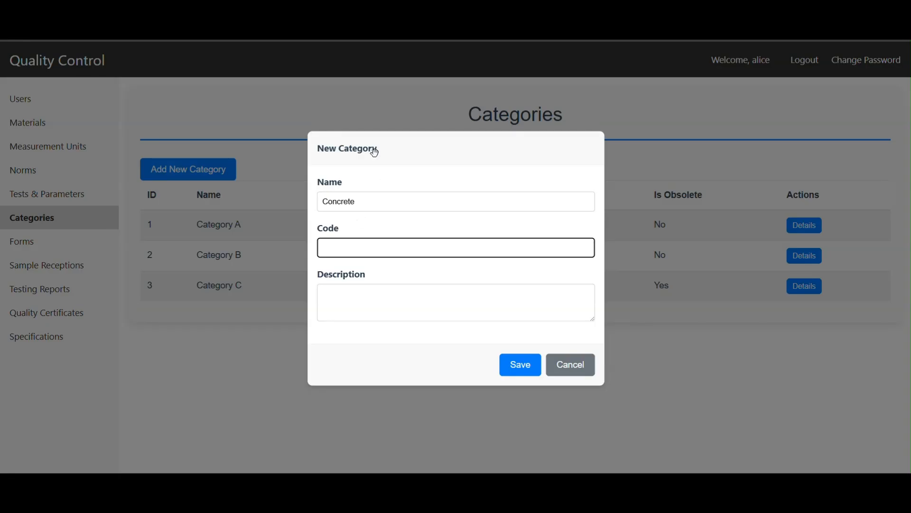
drag(381, 139, 596, 156)
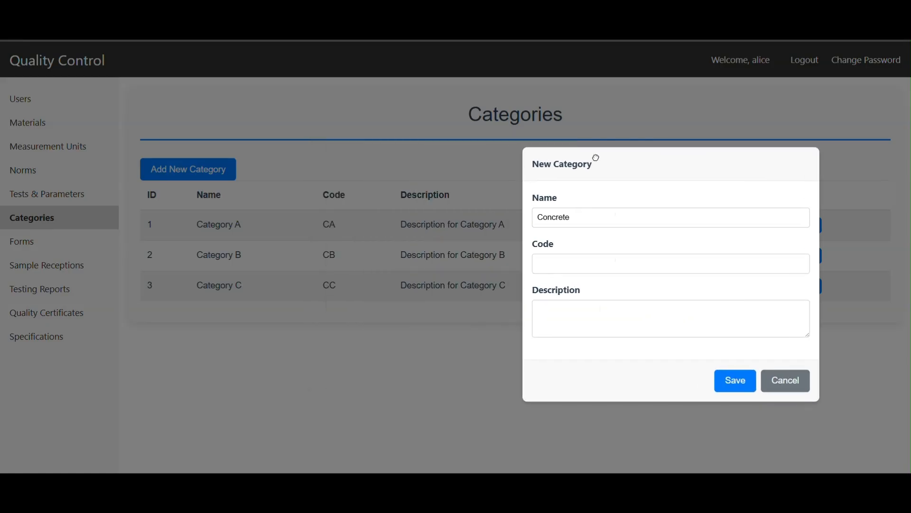
click(553, 272)
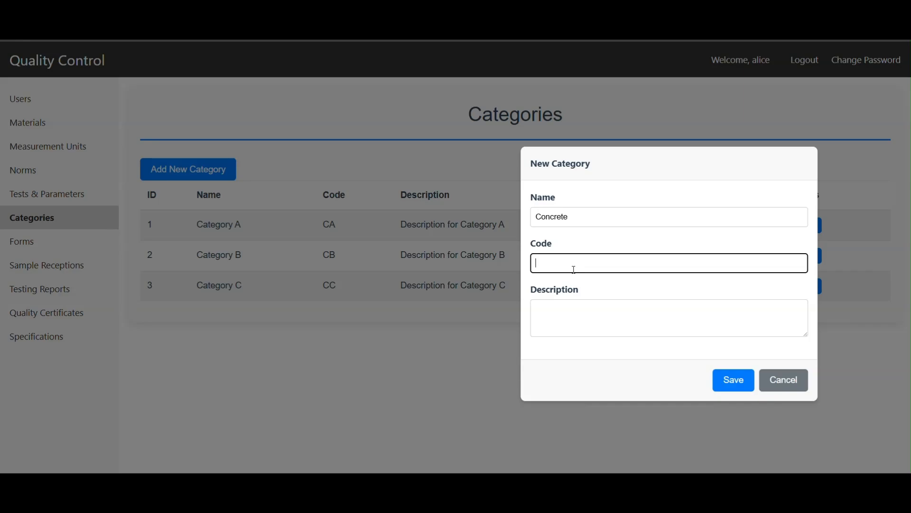
text(CT)
click(588, 316)
text(Optional description)
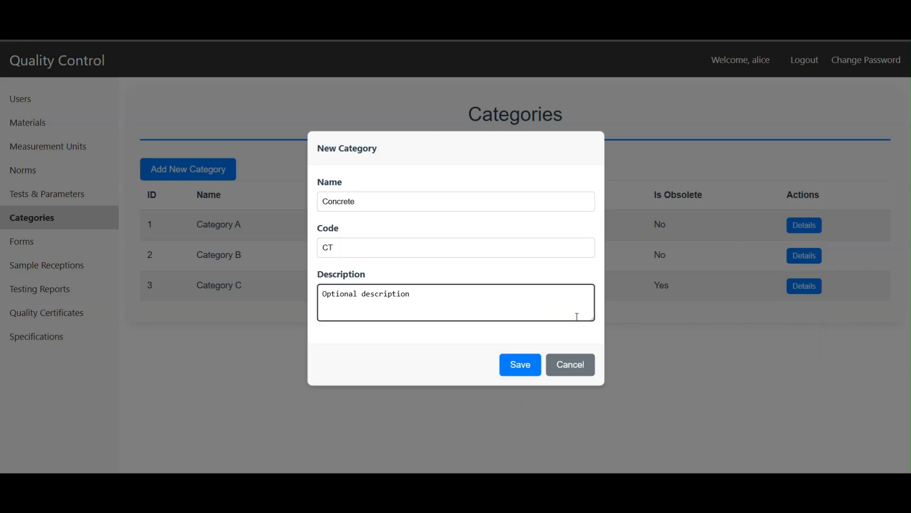
click(504, 368)
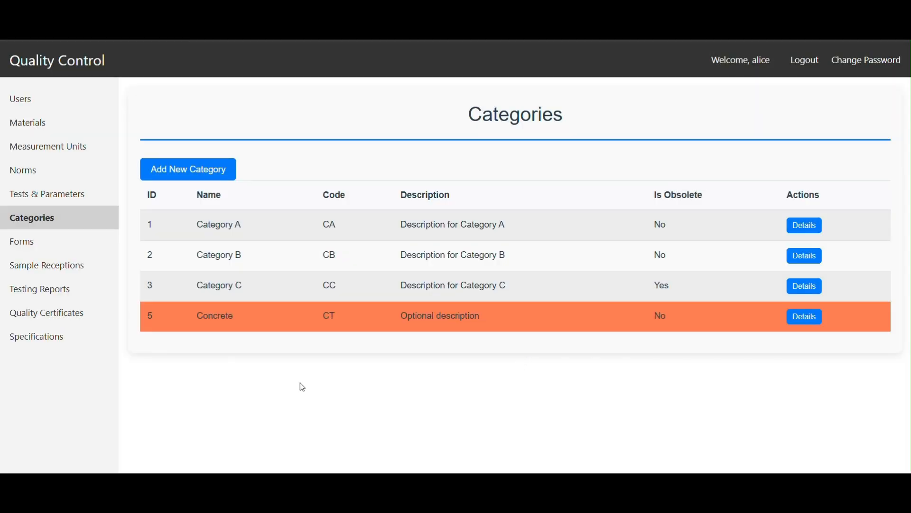
Step: Submit a new certification sample reception for Concrete TS with new control code GEN-5-2026-07-06 and the comment "Optional comments"
click(25, 268)
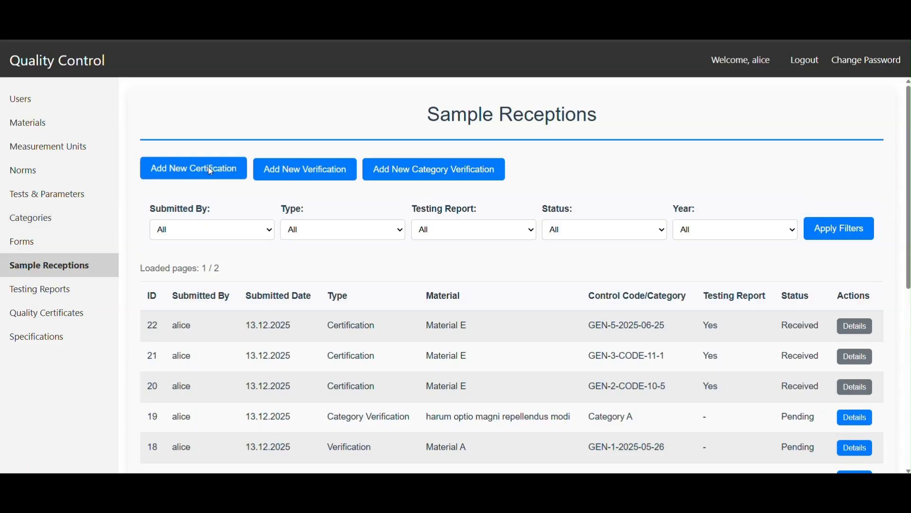
click(209, 167)
click(414, 202)
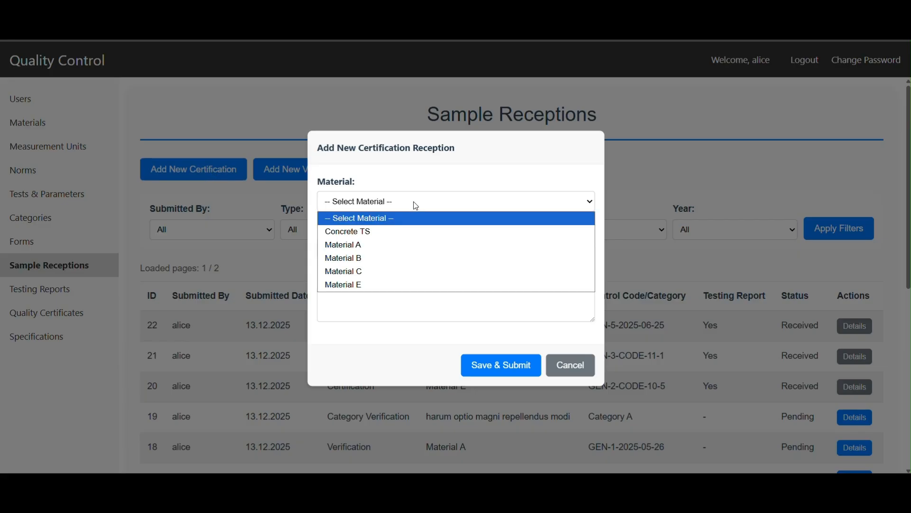
click(392, 232)
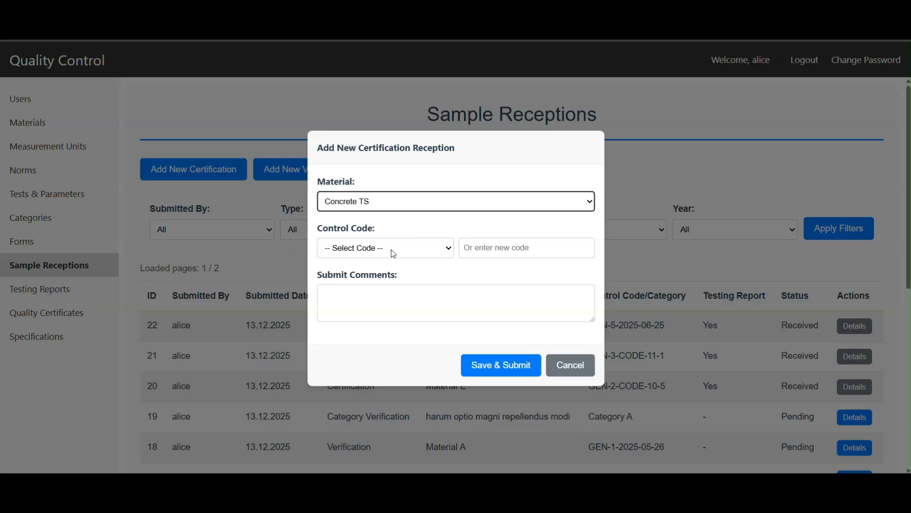
click(521, 247)
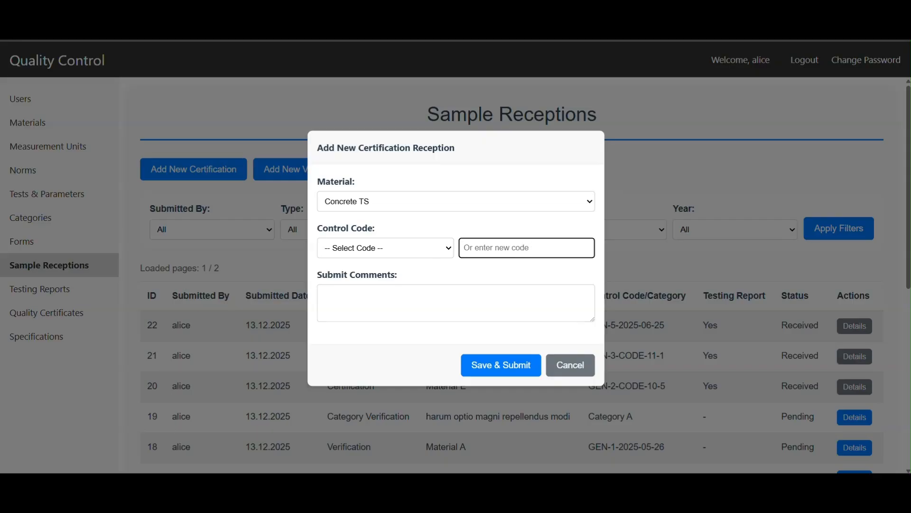
text(GEN-5-2026-07-06)
click(382, 310)
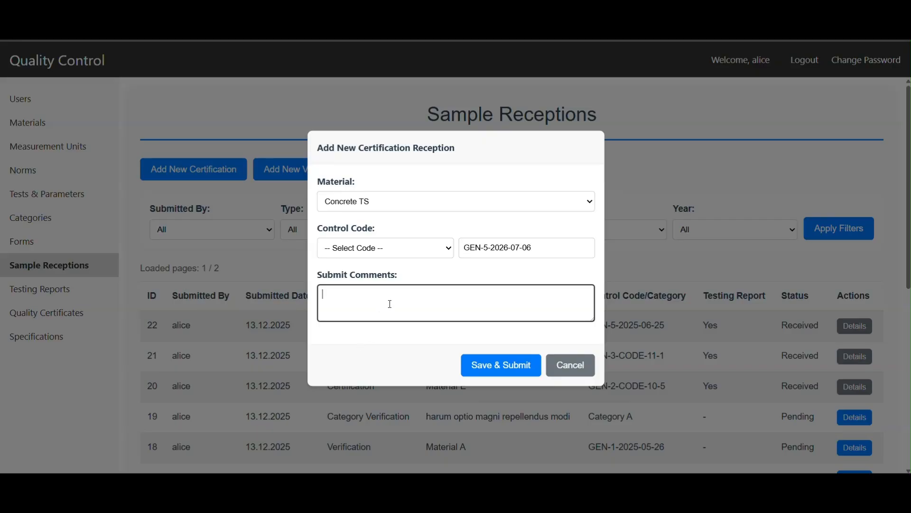
text(Optional comments)
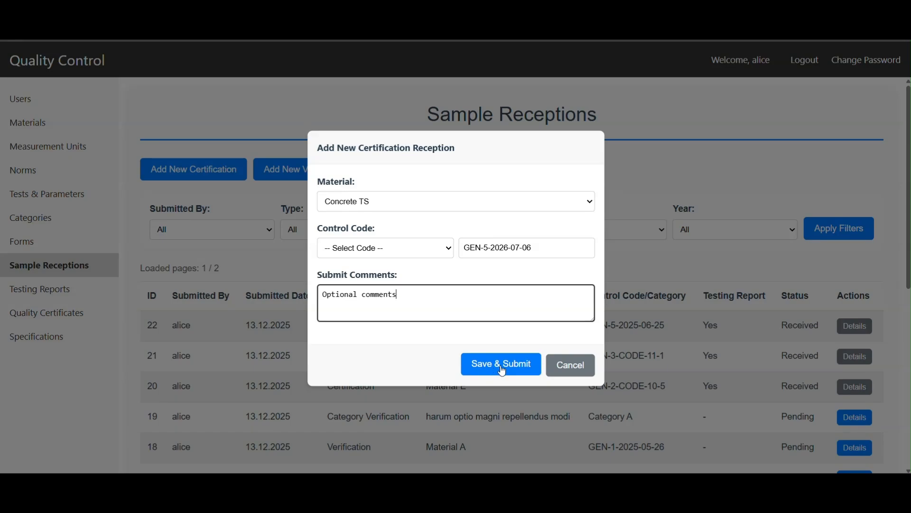
click(502, 371)
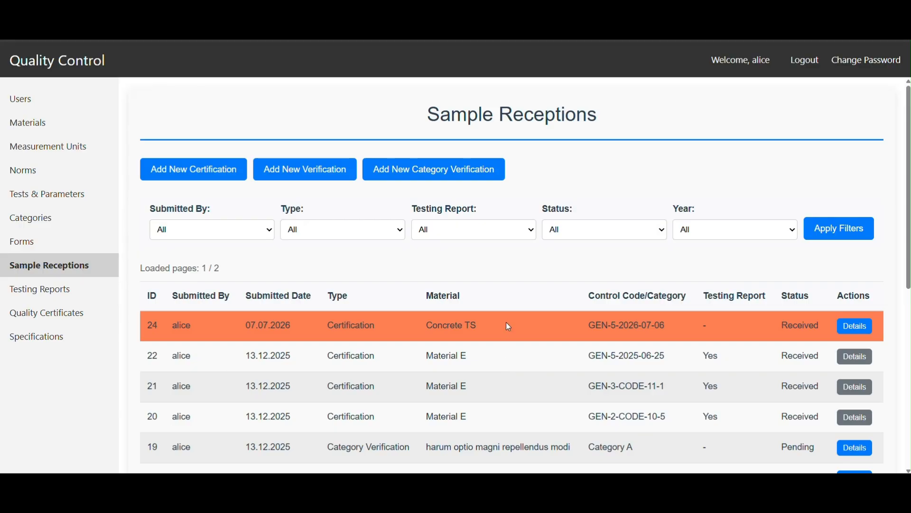
Step: Open the new Concrete TS reception and add the testing form FT-QA-042 Concrete Compressive Strength (Rev. 3)
click(851, 328)
scroll(659, 308, down, 2)
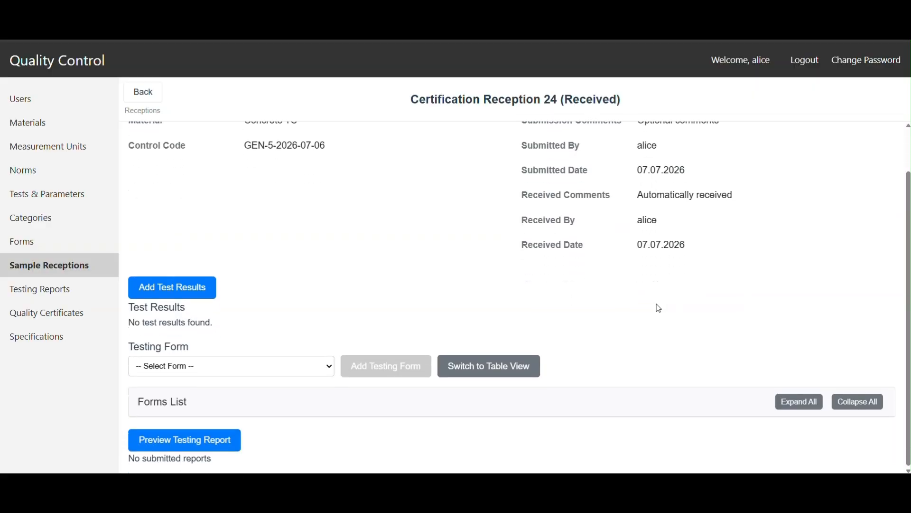
scroll(659, 308, up, 2)
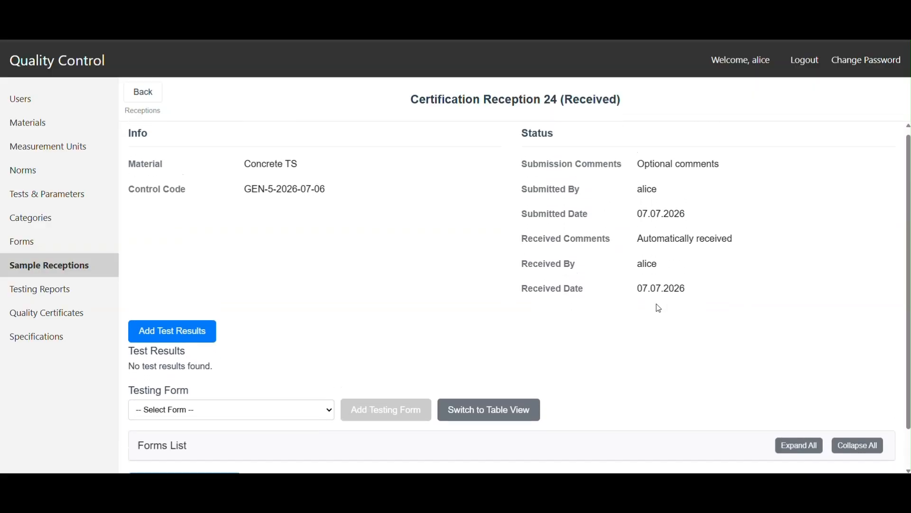
scroll(665, 316, down, 2)
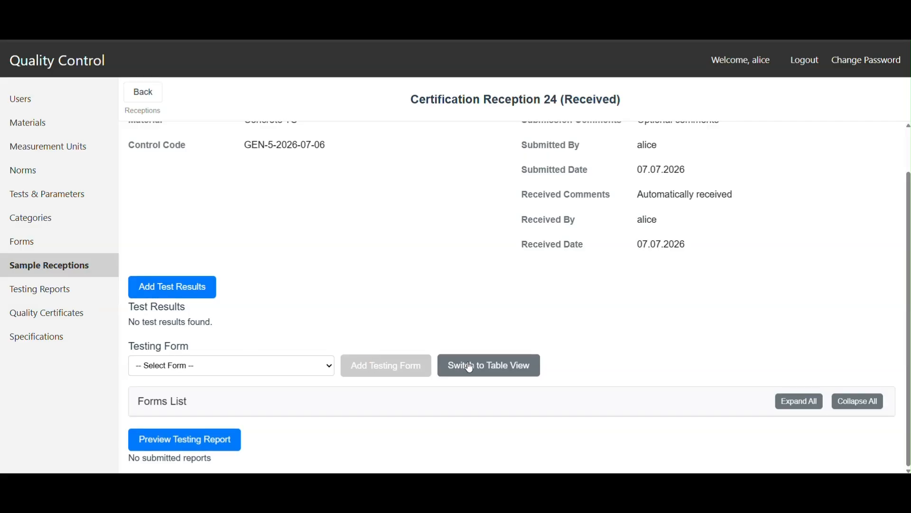
click(272, 365)
click(216, 397)
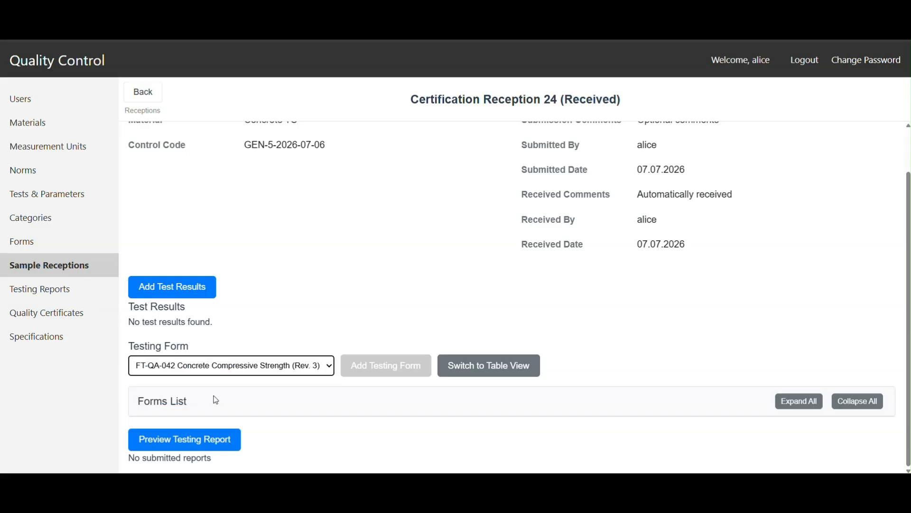
click(384, 366)
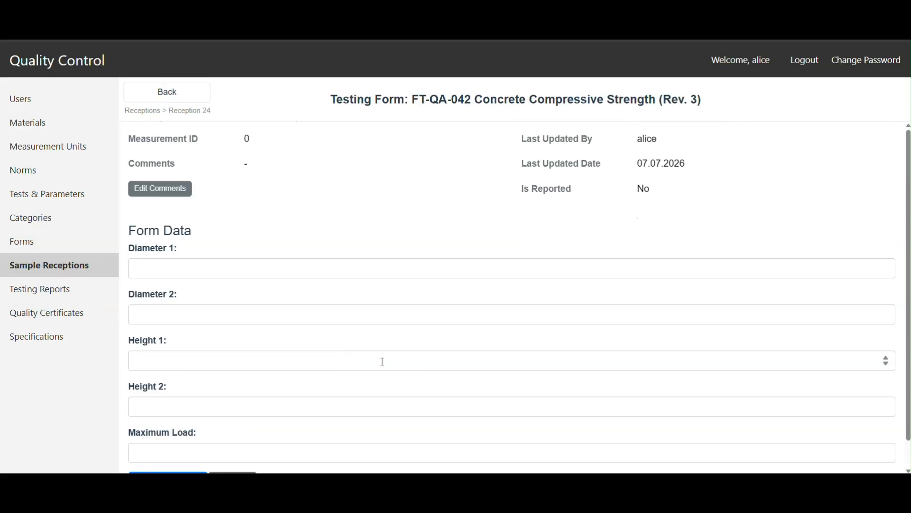
Step: Copy the Diameter 1 value 150.2 from the raw data in testing_worksheet_example_05.md into the form's Diameter 1
click(421, 268)
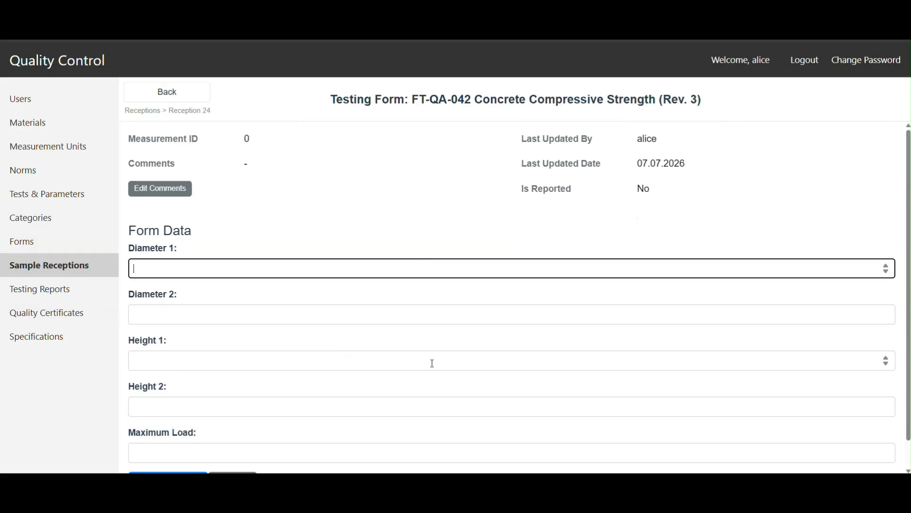
scroll(432, 363, down, 1)
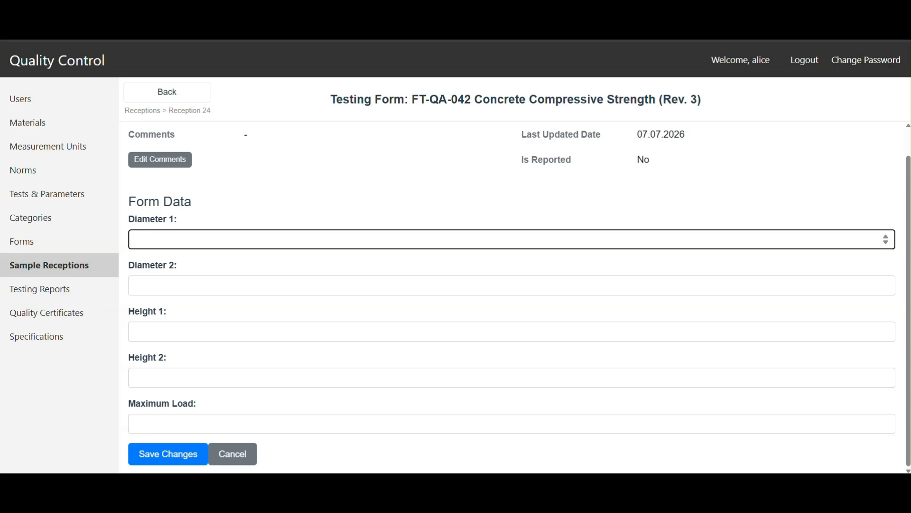
click(326, 436)
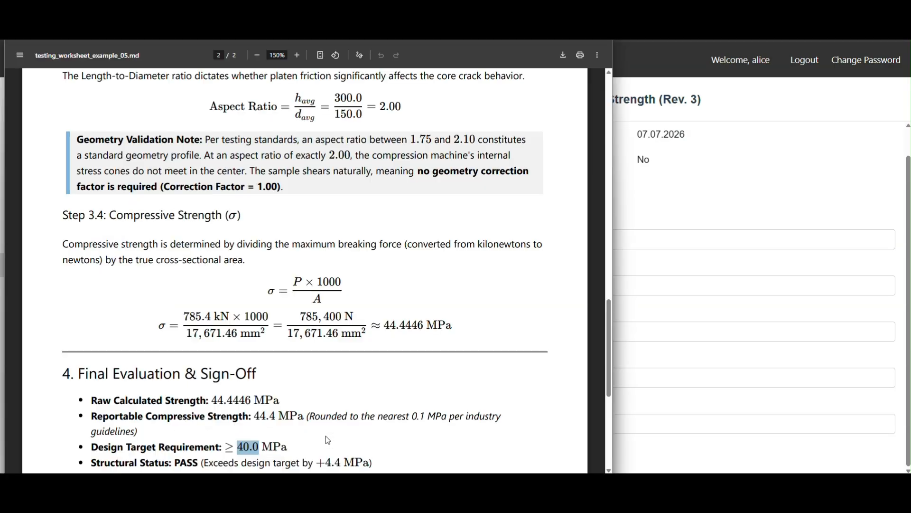
scroll(341, 383, up, 7)
scroll(342, 383, up, 7)
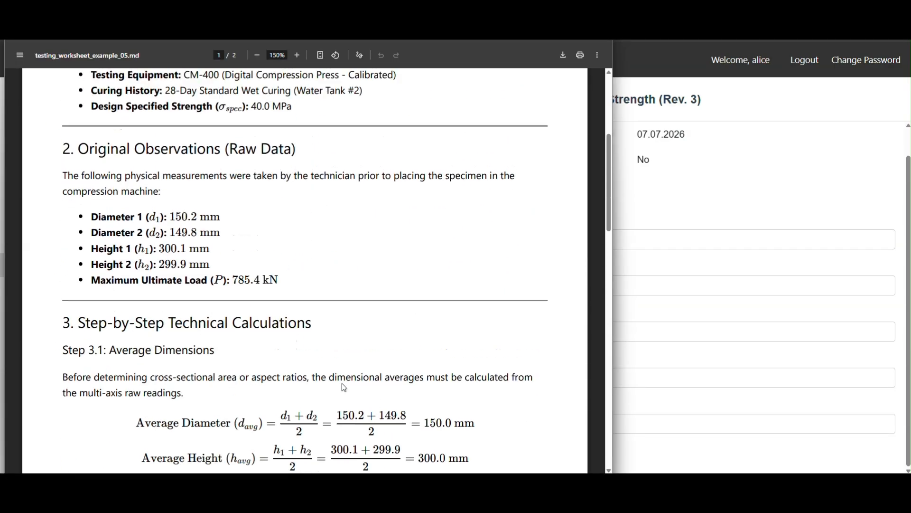
drag(169, 276, 198, 275)
key(ctrl+c)
key(alt+Tab)
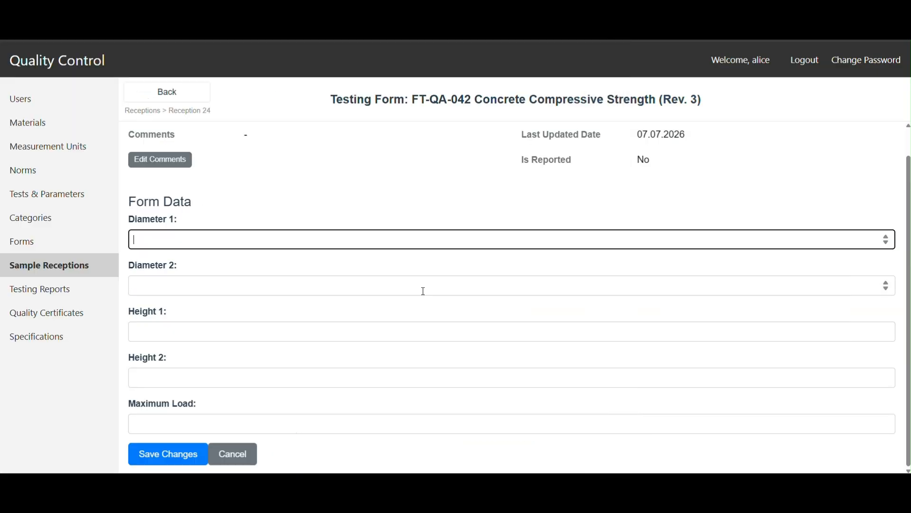
click(183, 241)
key(ctrl+v)
Step: Copy the Diameter 2 value 149.8 from the worksheet into the testing form's Diameter 2
click(185, 286)
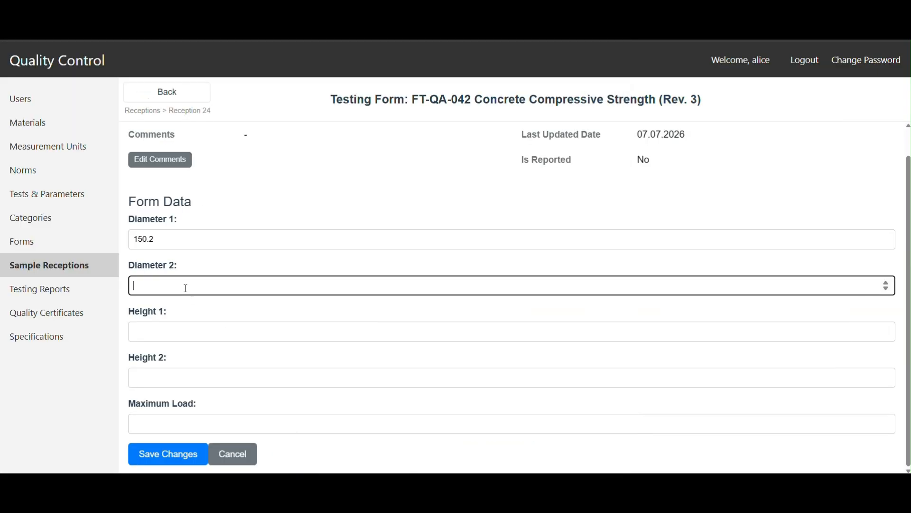
key(alt+Tab)
drag(172, 292, 198, 292)
key(ctrl+c)
key(alt+Tab)
key(ctrl+v)
Step: Copy the Height 1 value 300.1 from the worksheet into the testing form's Height 1
key(alt+Tab)
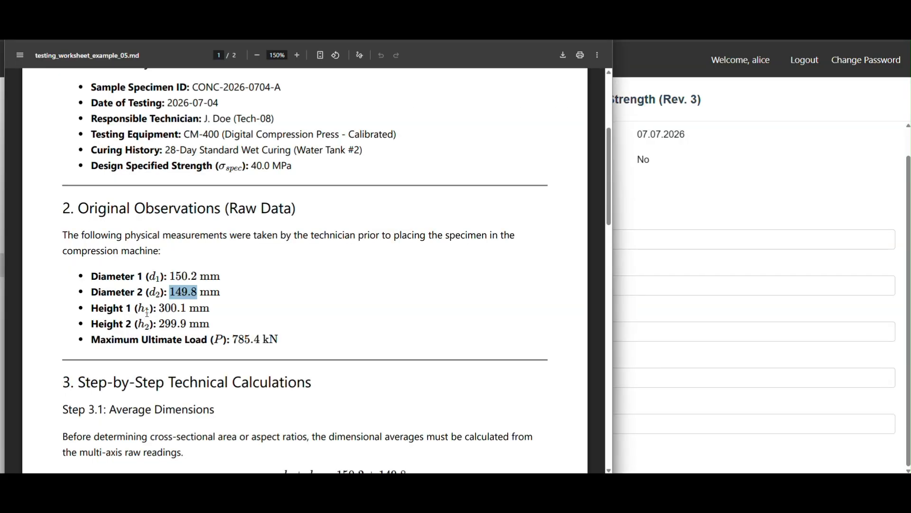
drag(160, 309, 185, 307)
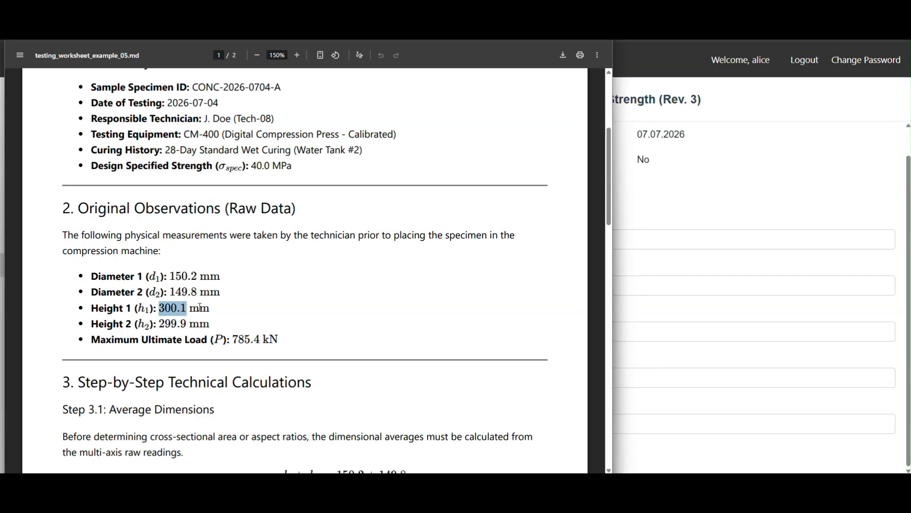
key(ctrl+c)
key(alt+Tab)
click(187, 331)
key(ctrl+v)
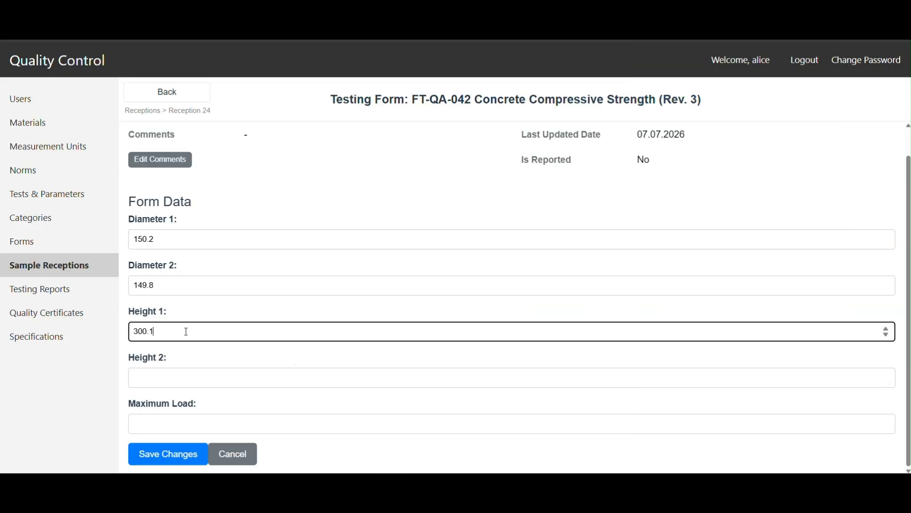
Step: Copy the Height 2 value 299.9 from the worksheet into the testing form's Height 2
key(alt+Tab)
drag(160, 324, 188, 324)
key(ctrl+c)
key(alt+Tab)
click(178, 378)
key(ctrl+v)
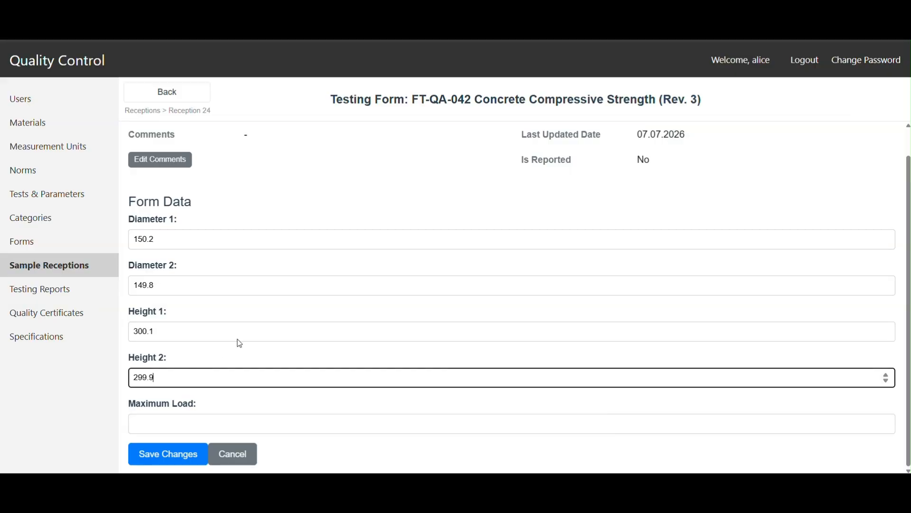
Step: Copy the maximum load 785.4 from the worksheet into the testing form, save it, and check the calculated results in the forms list
key(alt+Tab)
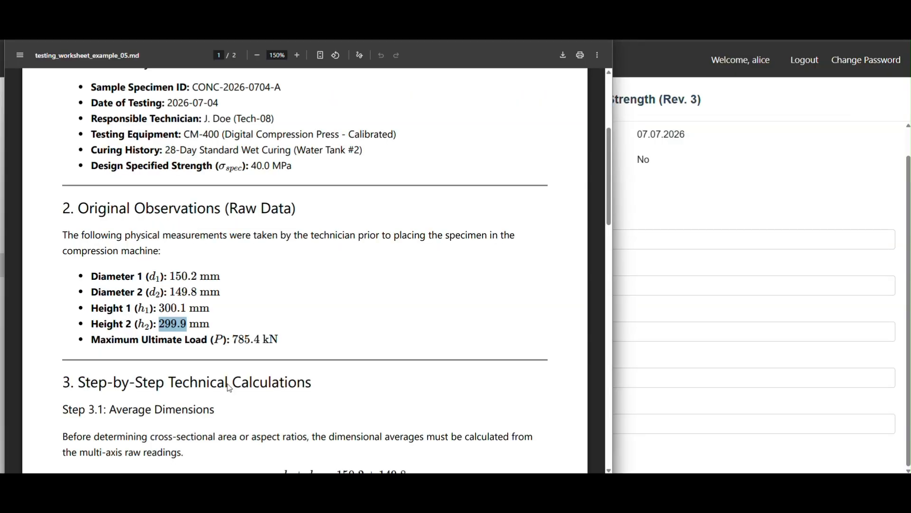
drag(232, 339, 262, 338)
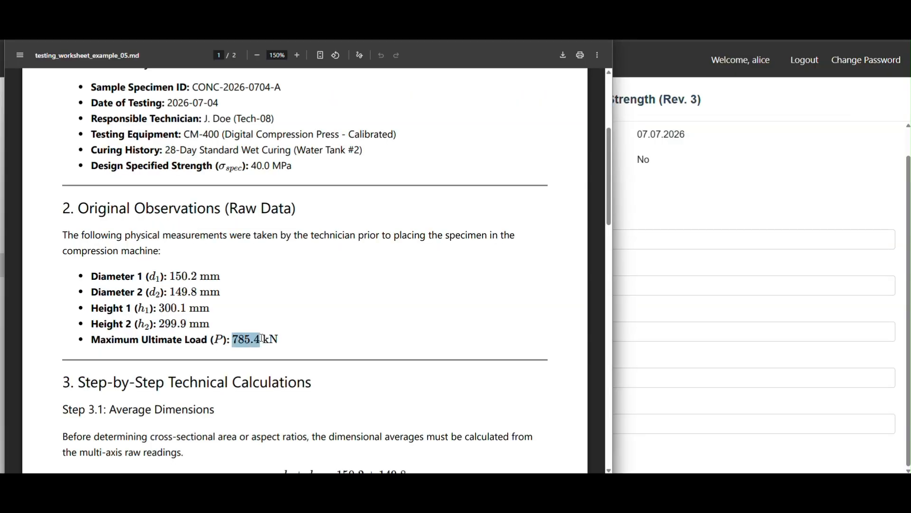
key(alt+Tab)
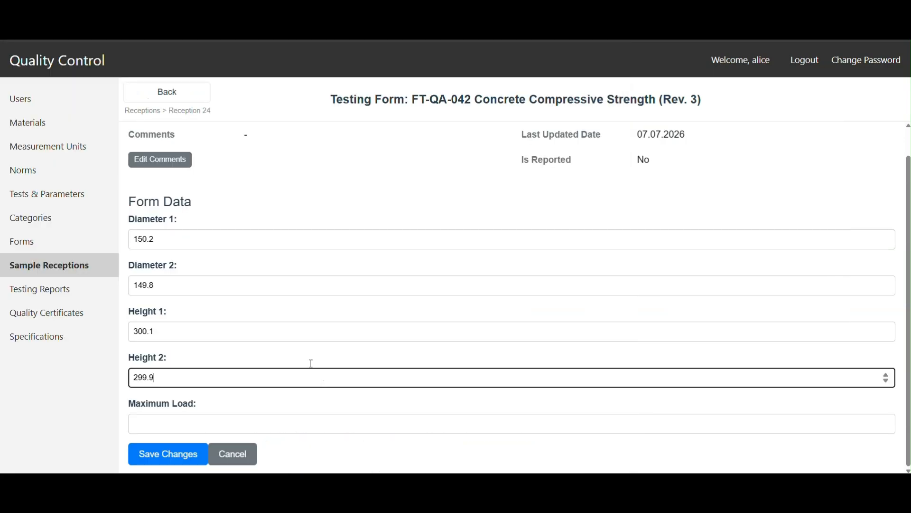
click(221, 424)
key(ctrl+v)
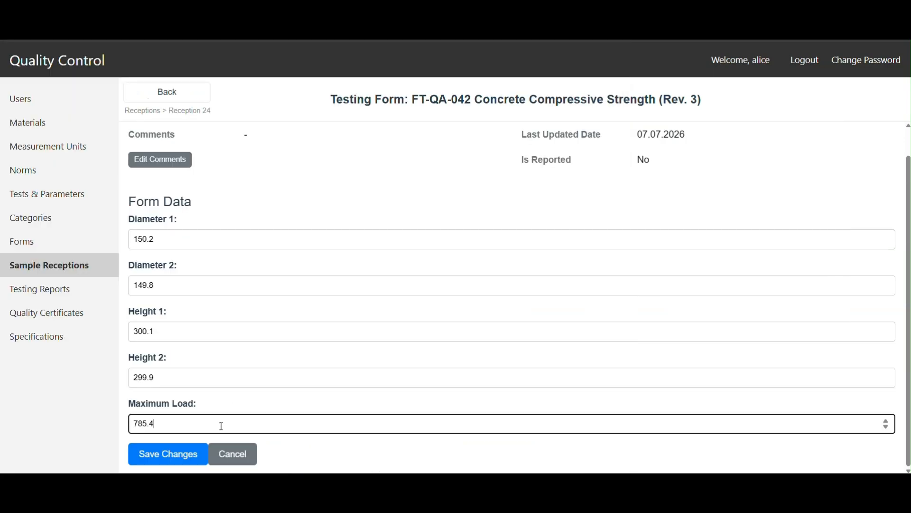
click(178, 454)
scroll(221, 386, down, 3)
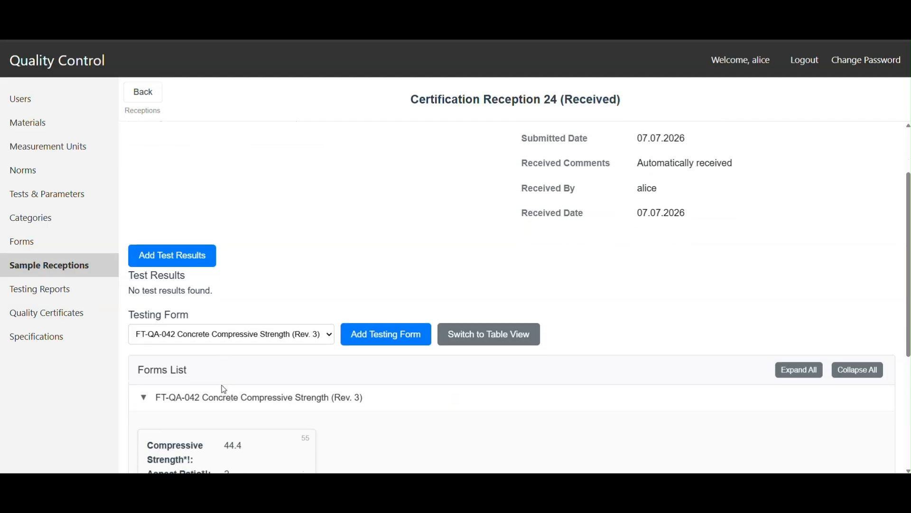
scroll(228, 404, down, 2)
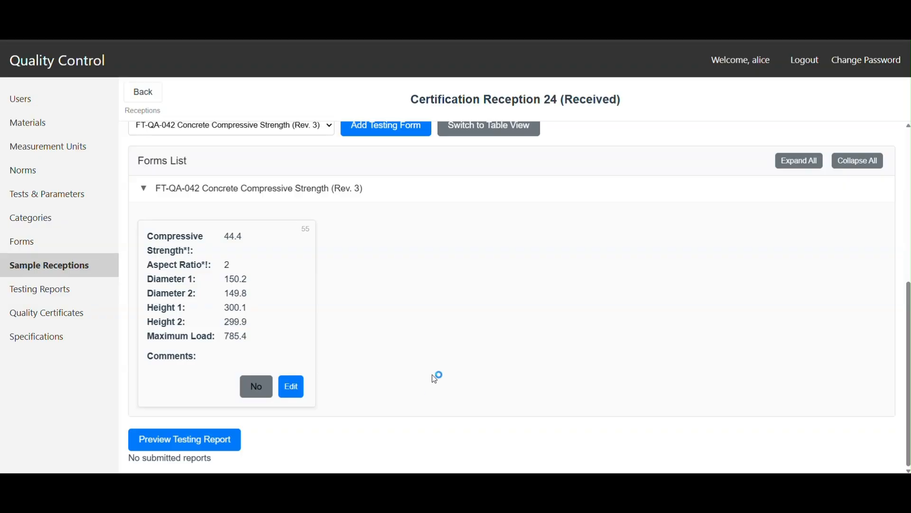
Step: Preview the testing report for Reception 24, check its tests section, and return to the reception
click(182, 446)
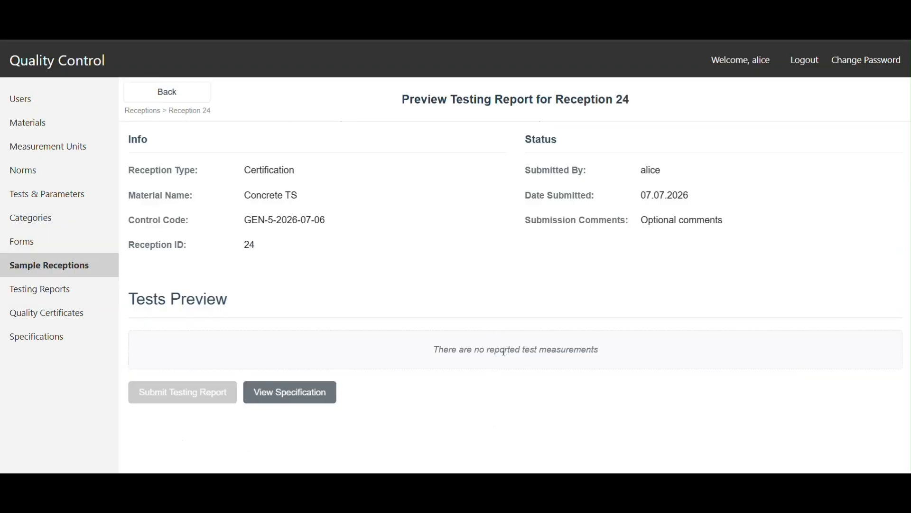
drag(439, 349, 633, 350)
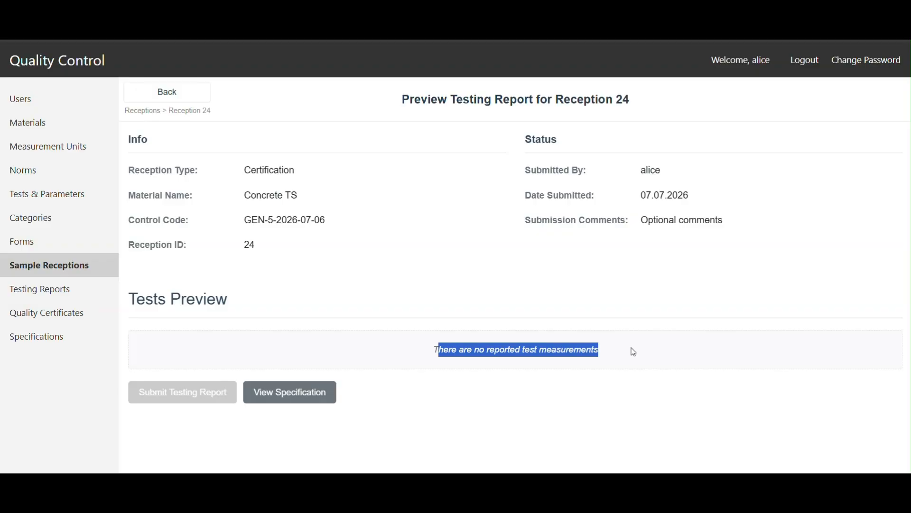
click(633, 350)
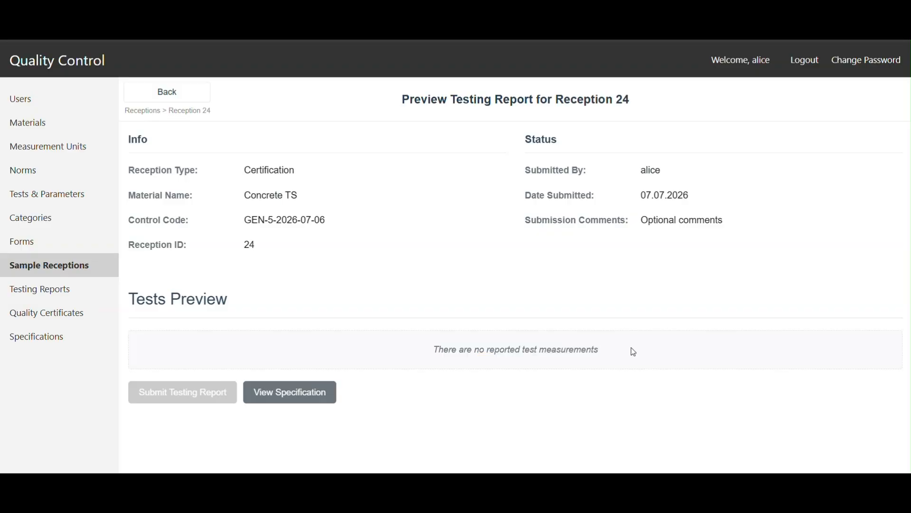
click(160, 97)
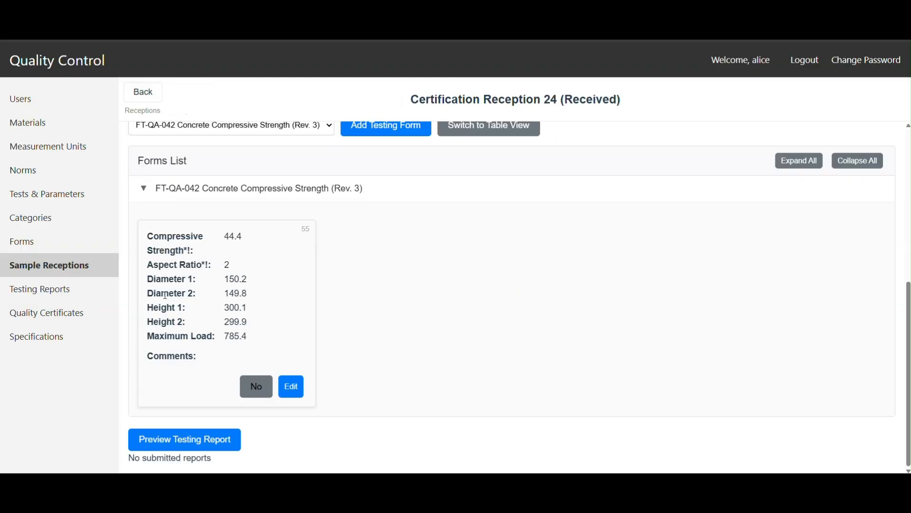
Step: Mark the FT-QA-042 compressive strength form as reported and preview the testing report with its conformity assessments
scroll(446, 313, up, 4)
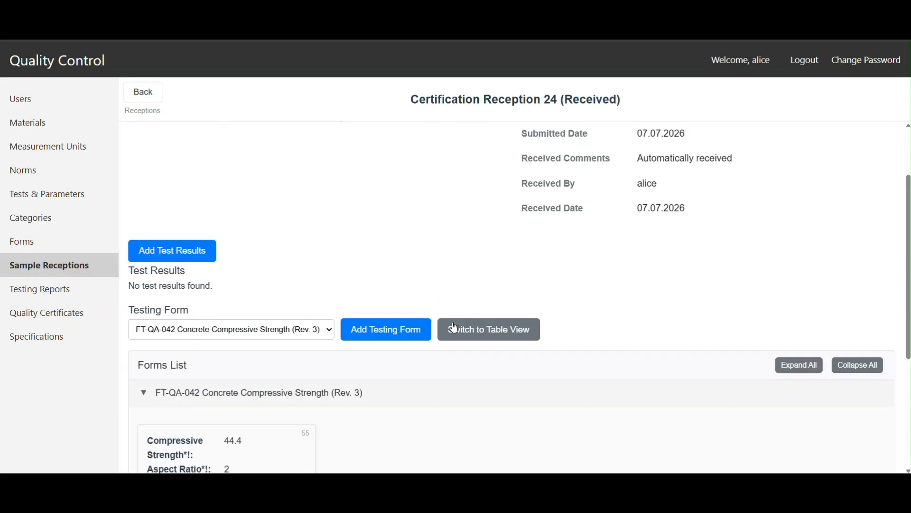
scroll(456, 333, down, 4)
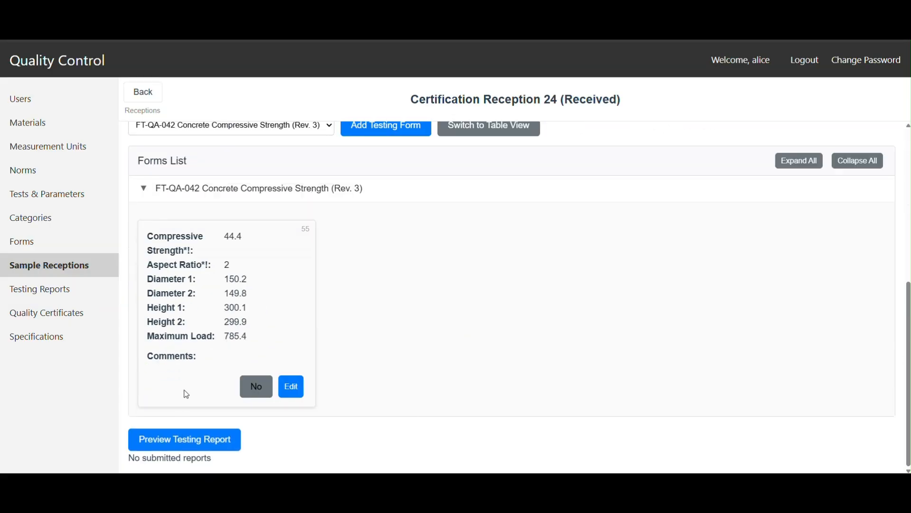
click(250, 391)
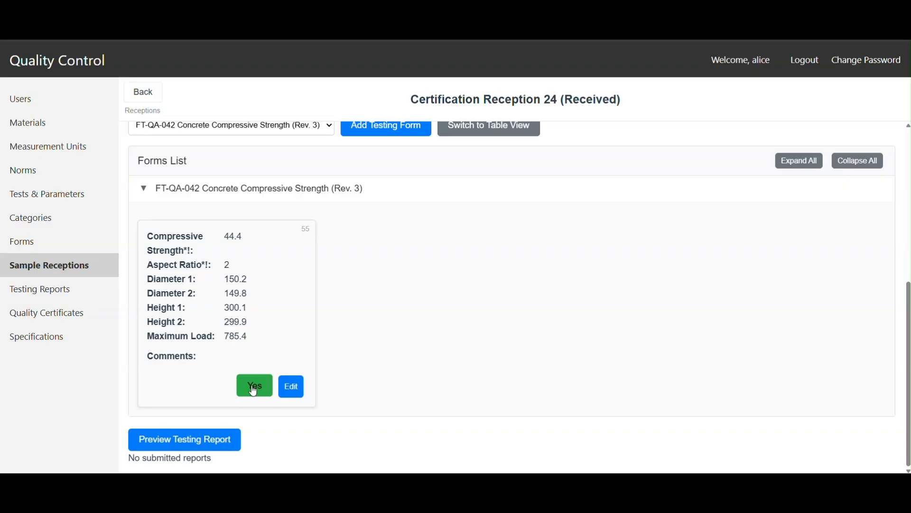
click(158, 442)
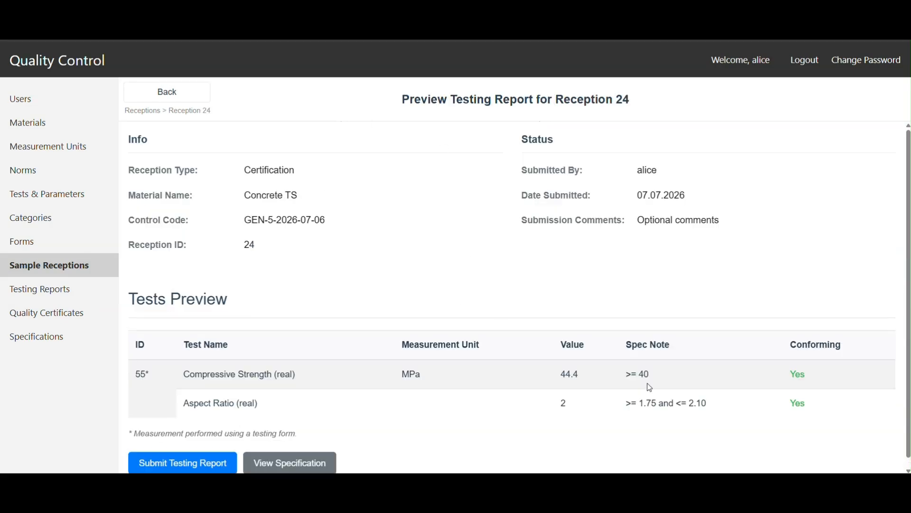
scroll(736, 408, down, 1)
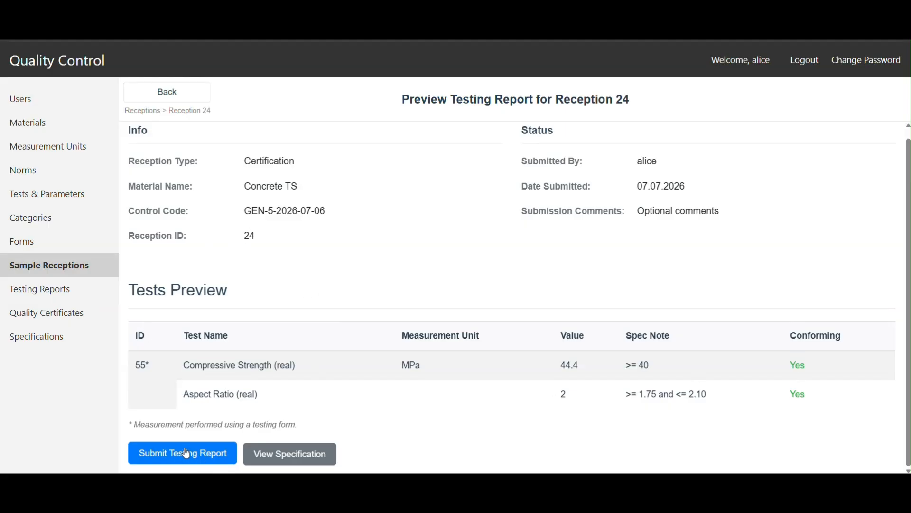
Step: Review the specification's conditions and validation results from the report preview, and return to the preview
click(287, 455)
scroll(319, 331, down, 5)
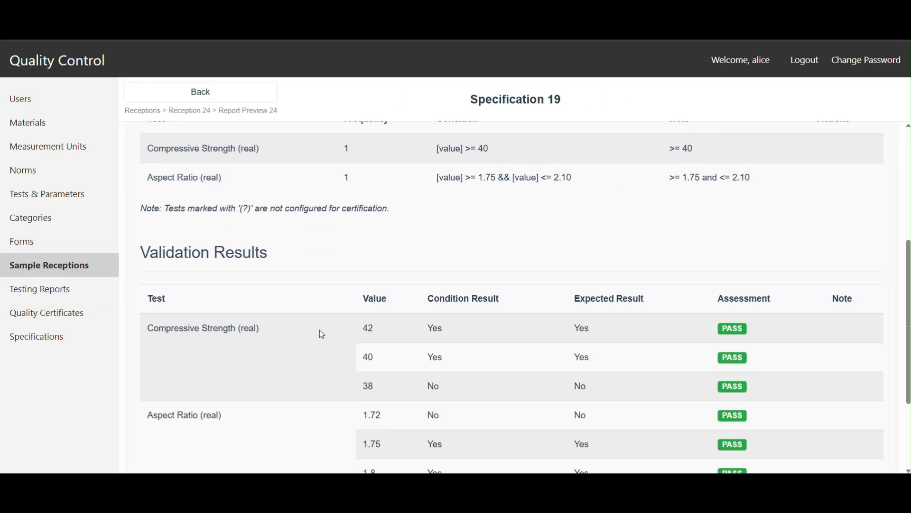
scroll(301, 387, up, 5)
click(178, 94)
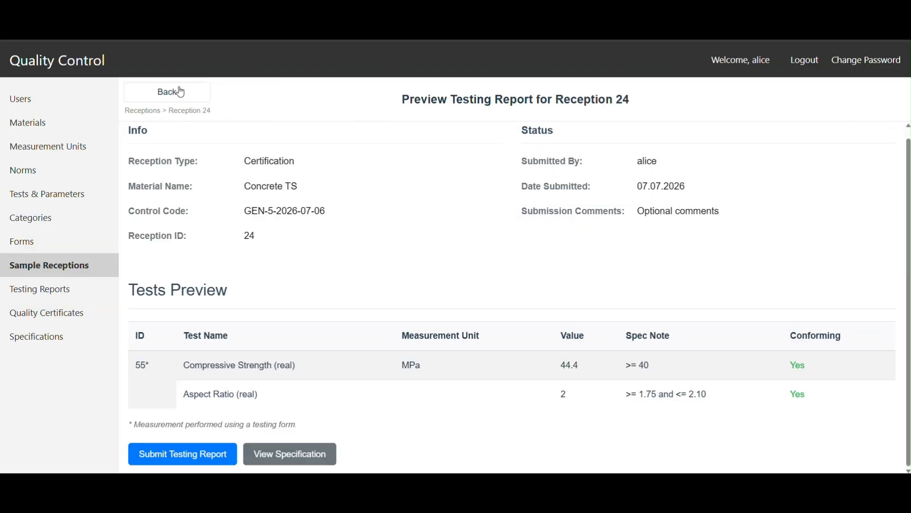
Step: Submit the testing report for Reception 24 with the submission comment "Optional comment"
click(177, 459)
click(384, 243)
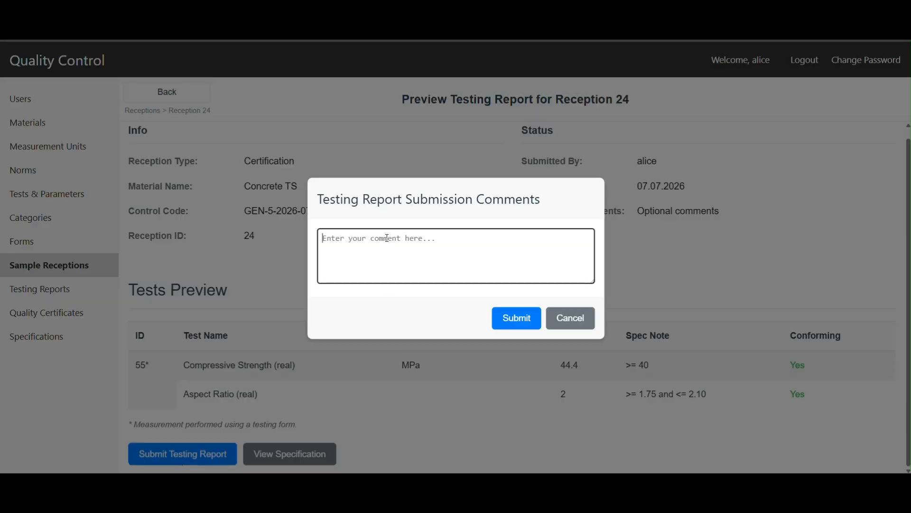
text(Optional comment)
click(522, 318)
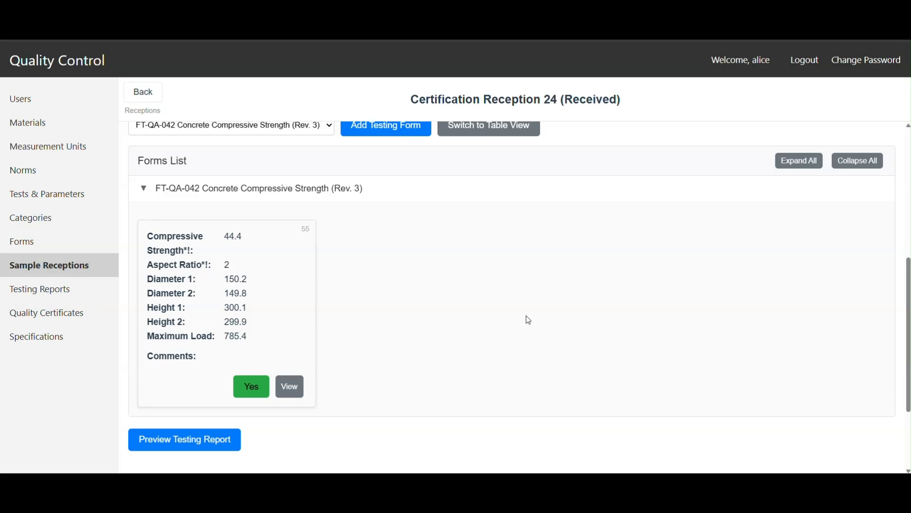
Step: Review the details and test values of submitted testing report 30, and return to the reception
scroll(533, 368, down, 1)
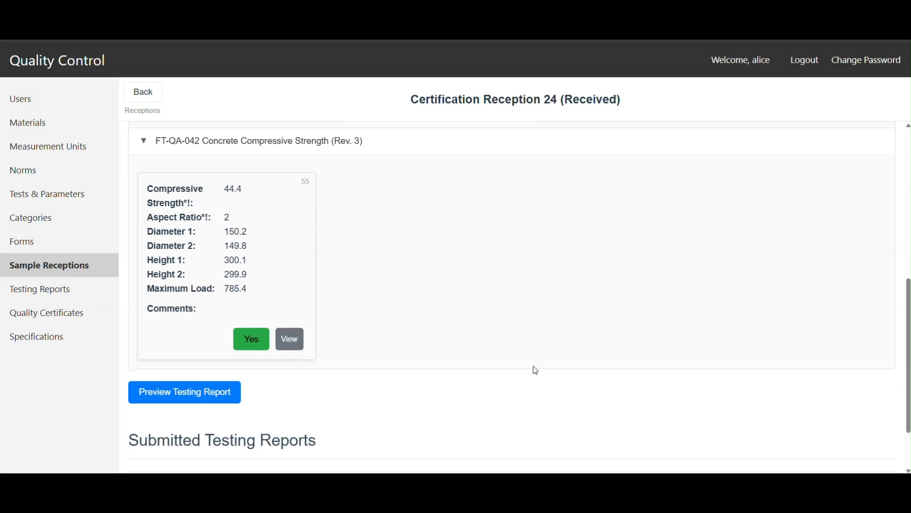
scroll(534, 370, up, 1)
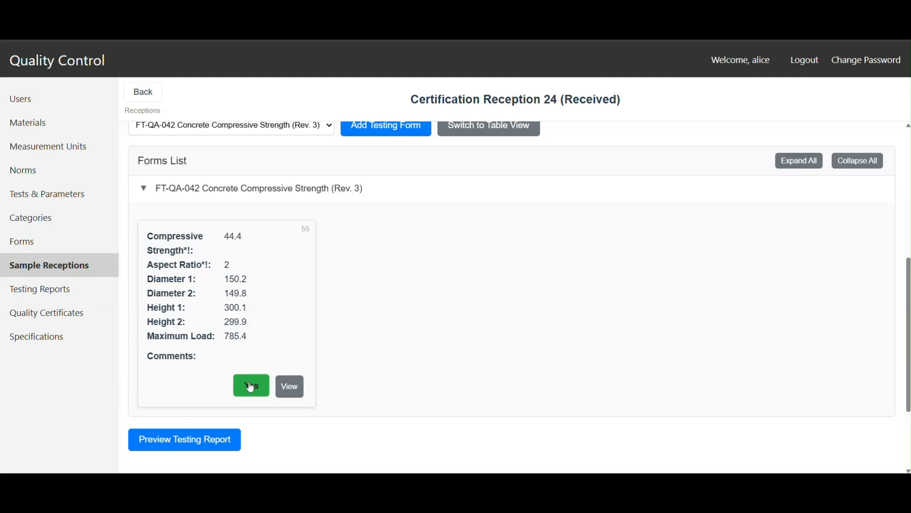
scroll(250, 387, down, 3)
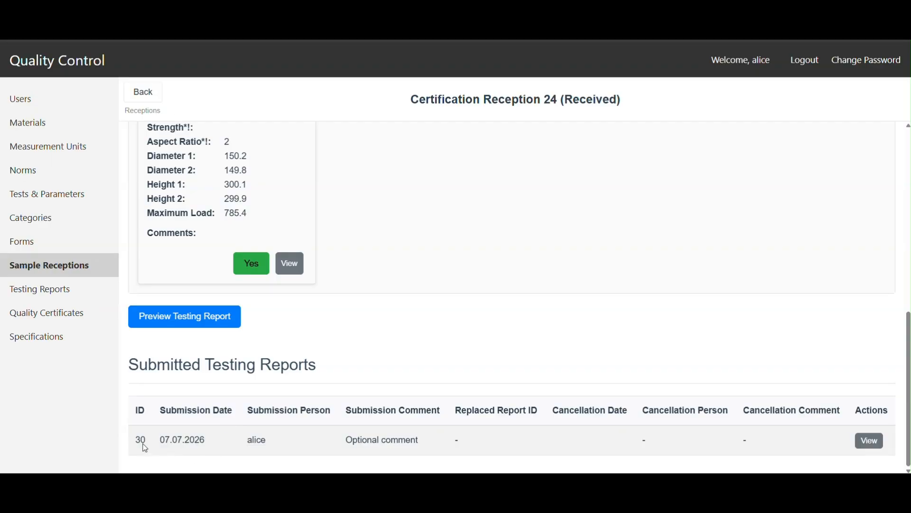
click(870, 441)
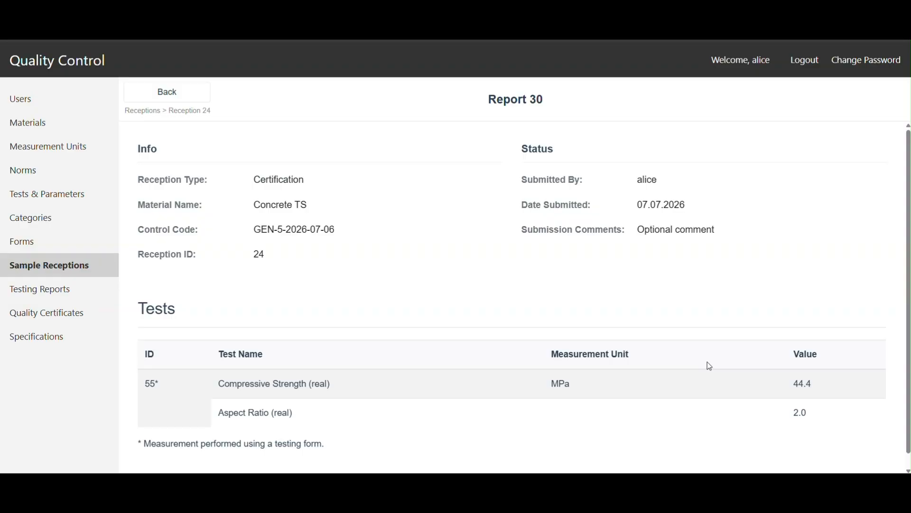
scroll(707, 362, down, 1)
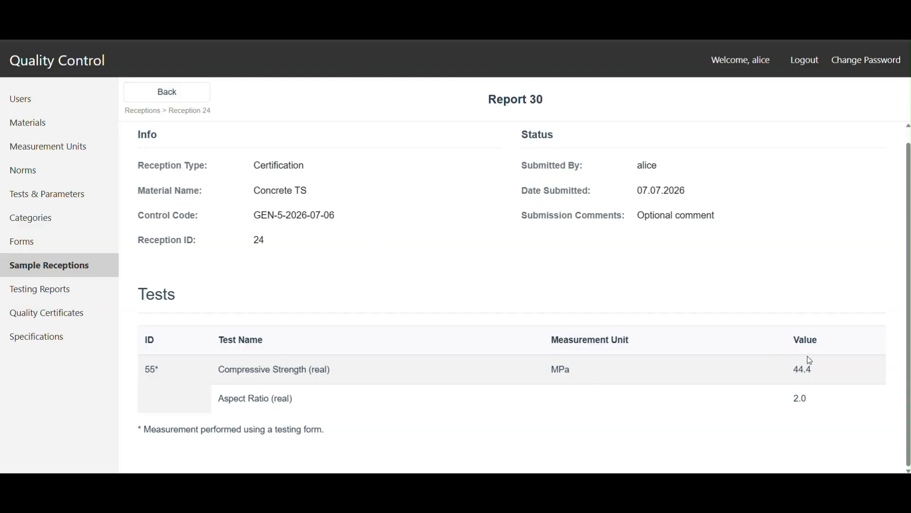
click(171, 98)
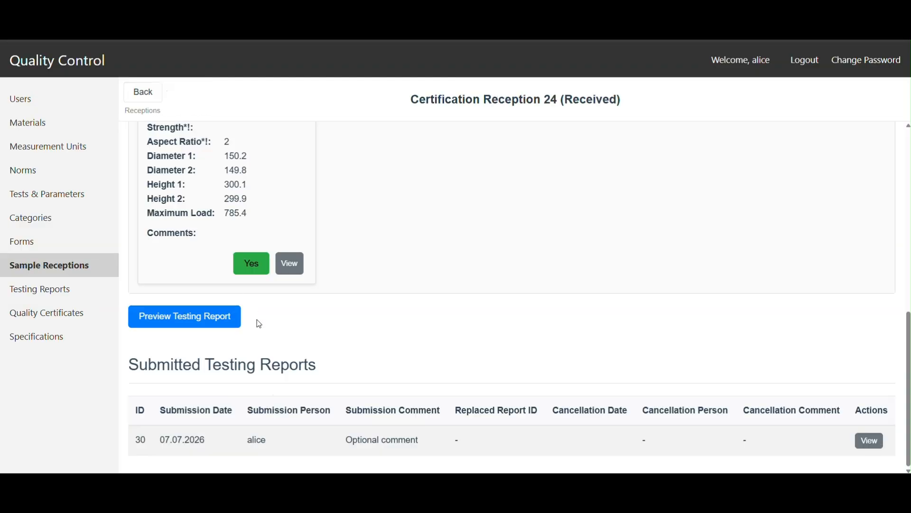
Step: View the reported FT-QA-042 testing form's status and form data, and return to the reception
scroll(289, 383, up, 2)
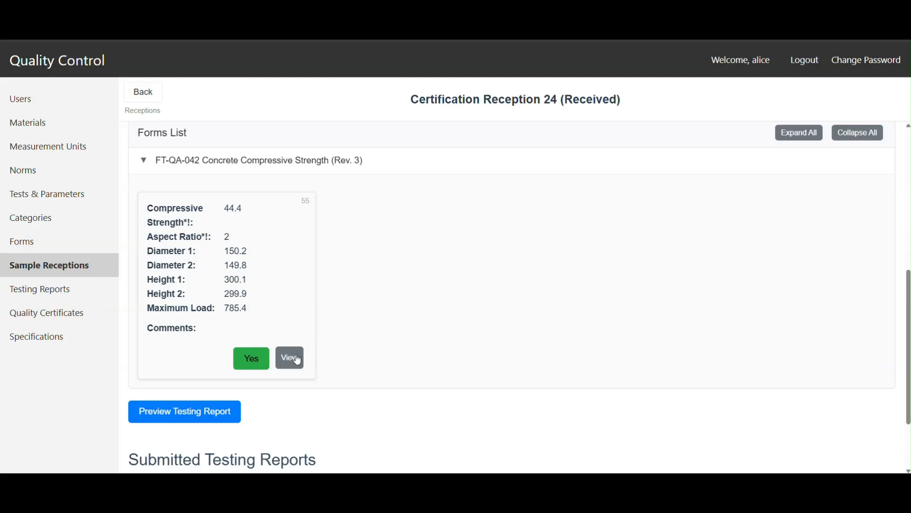
click(291, 359)
scroll(559, 378, down, 1)
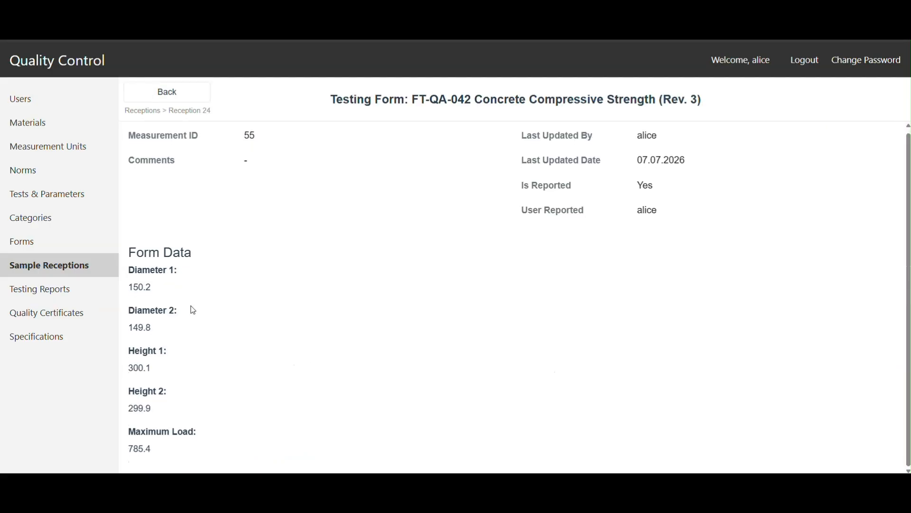
click(153, 97)
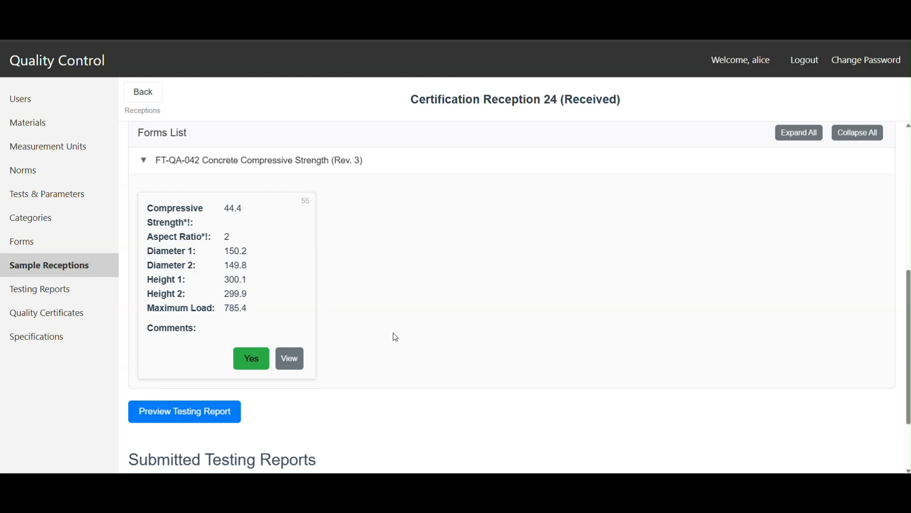
Step: Switch the FT-QA-042 compressive strength form's reported status to No and back to Yes
scroll(458, 371, up, 1)
scroll(452, 381, down, 3)
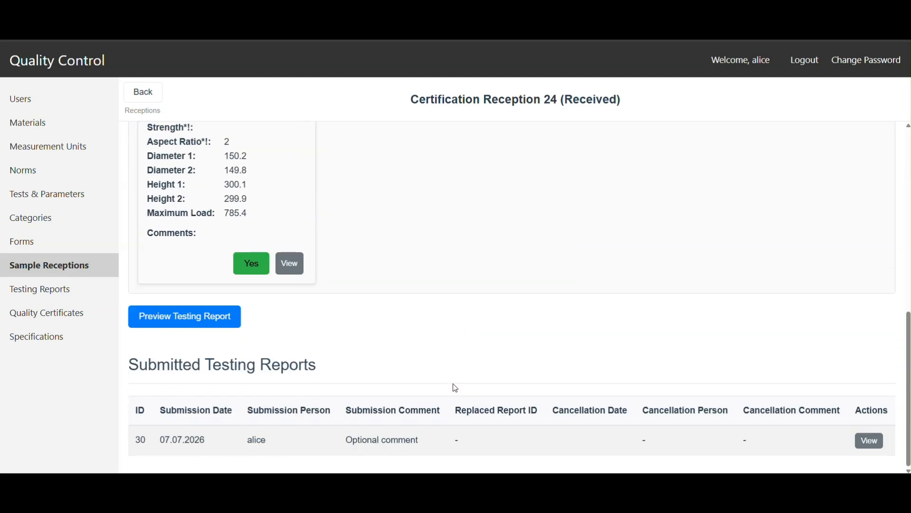
scroll(527, 380, up, 4)
scroll(522, 408, down, 3)
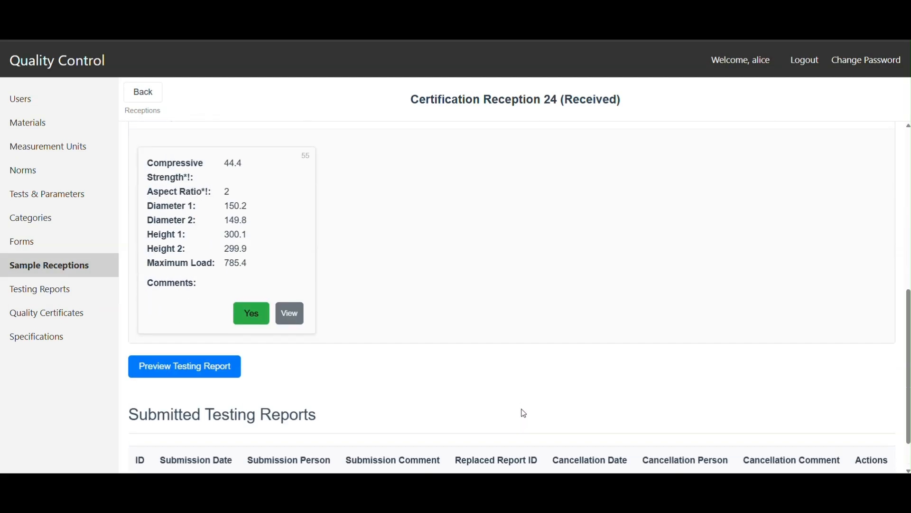
scroll(523, 404, up, 1)
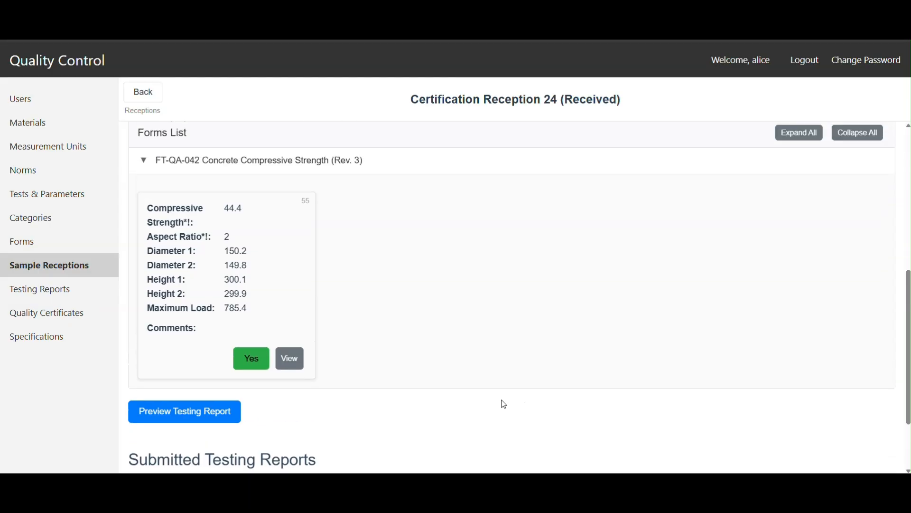
scroll(286, 333, up, 2)
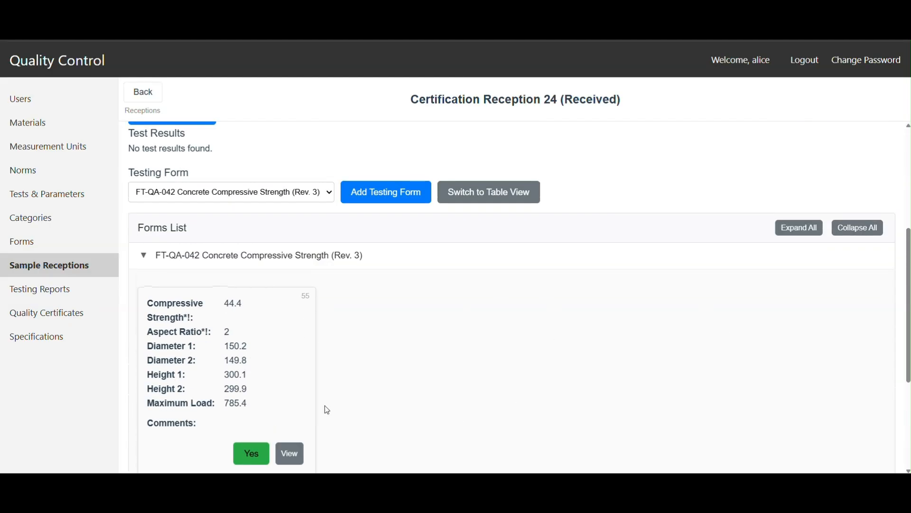
click(246, 453)
scroll(441, 361, down, 4)
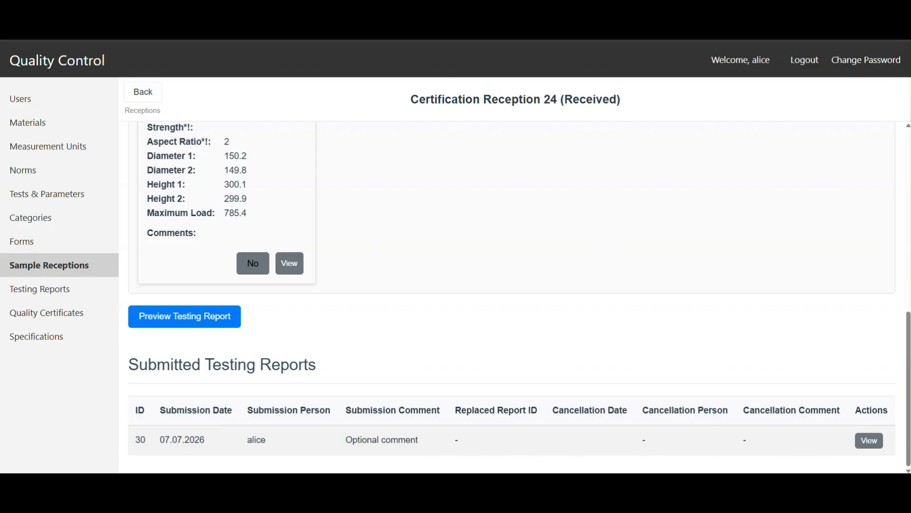
scroll(417, 380, up, 4)
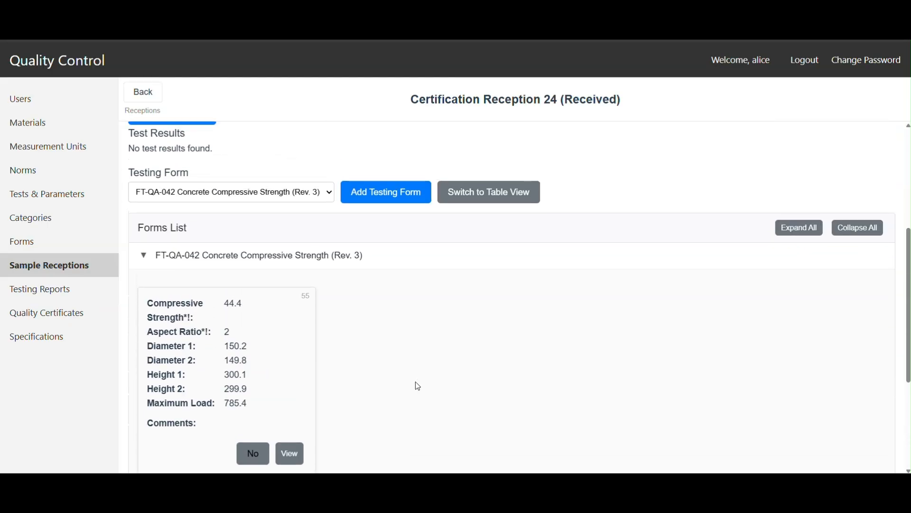
click(247, 457)
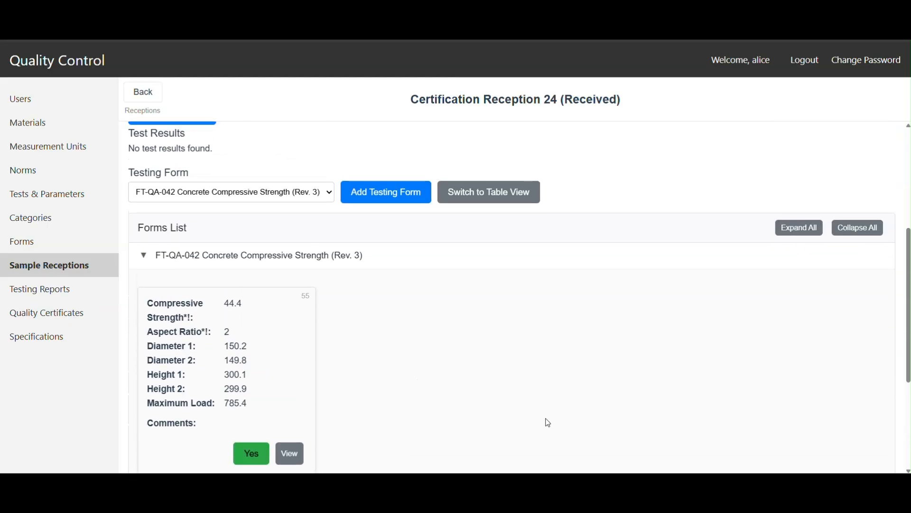
Step: Look over the reception's status, forms and submitted testing reports, and open the quality certificates list
scroll(548, 422, up, 5)
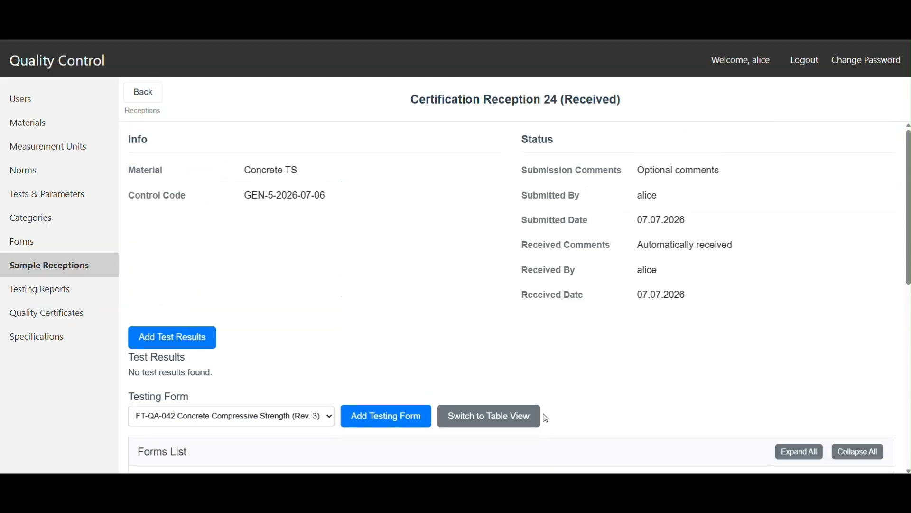
scroll(548, 418, down, 3)
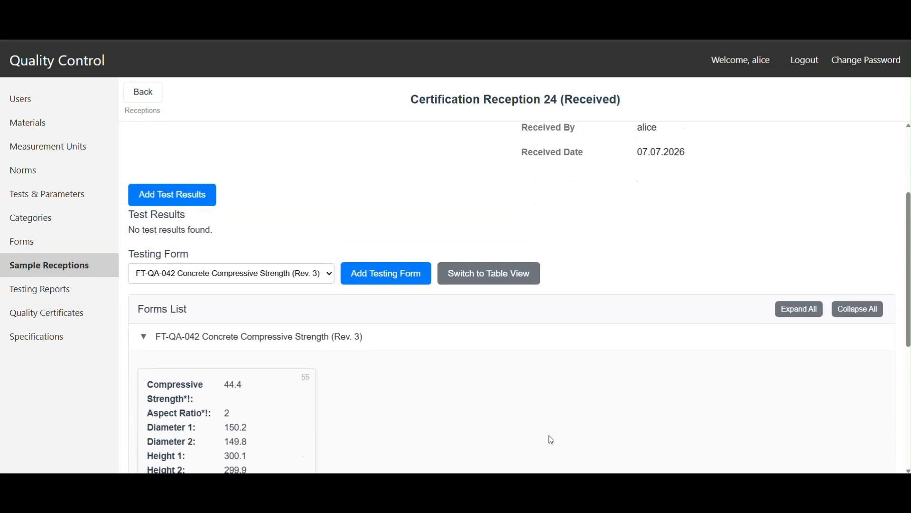
scroll(547, 415, down, 4)
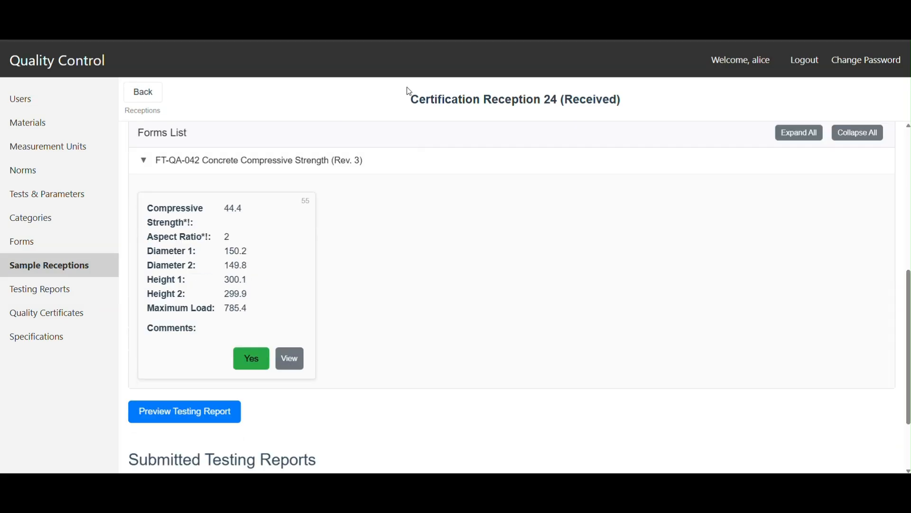
scroll(533, 333, up, 4)
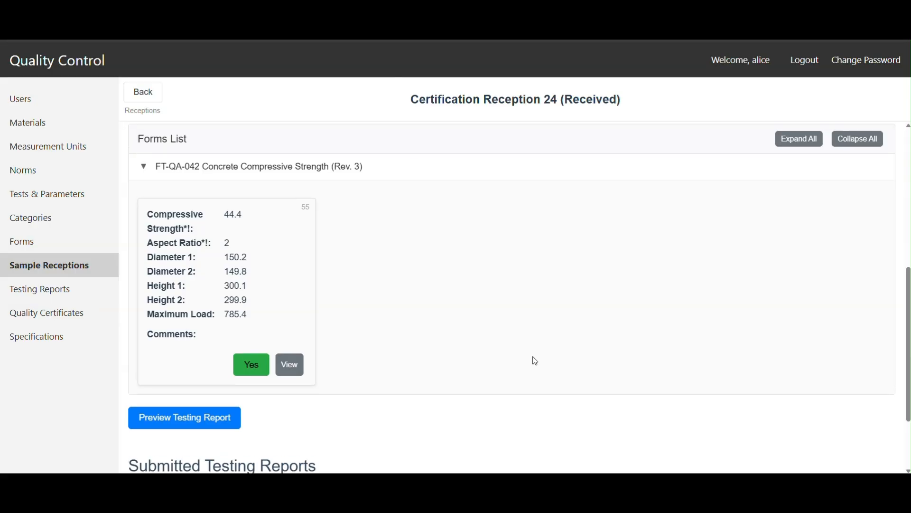
scroll(536, 368, down, 6)
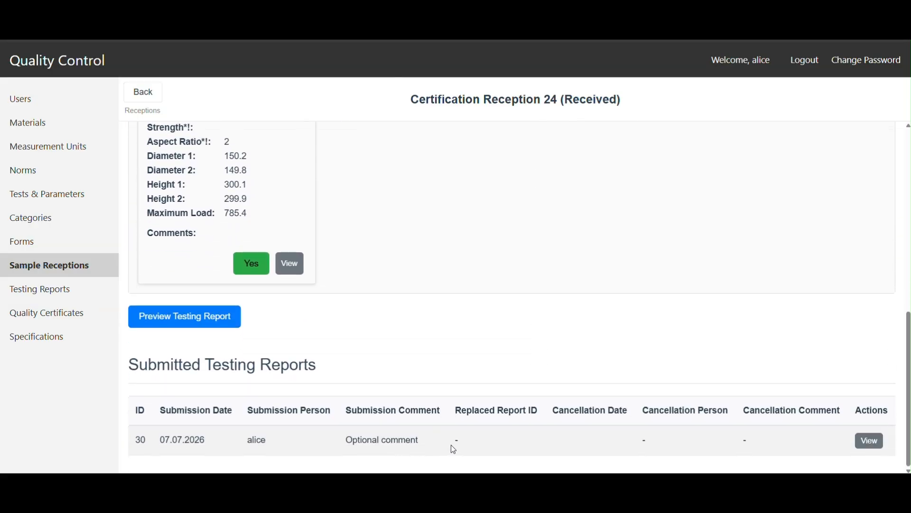
scroll(482, 366, up, 4)
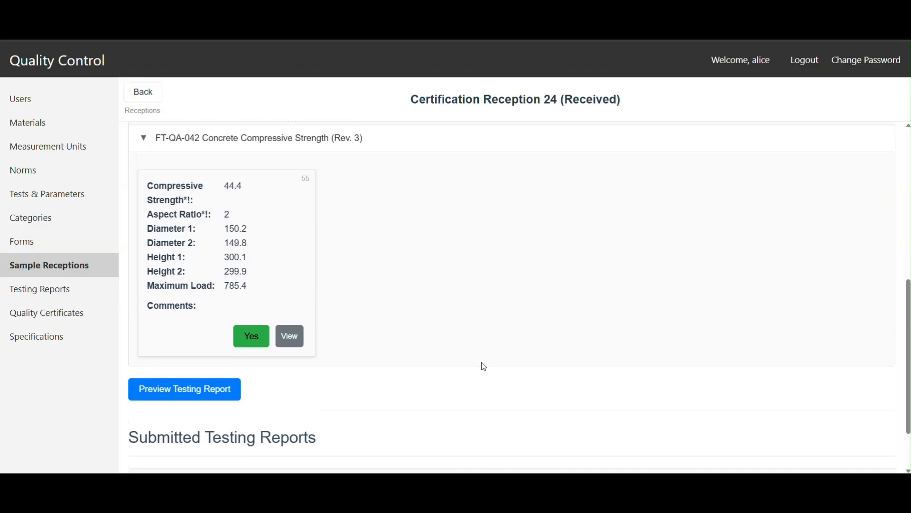
scroll(483, 369, up, 2)
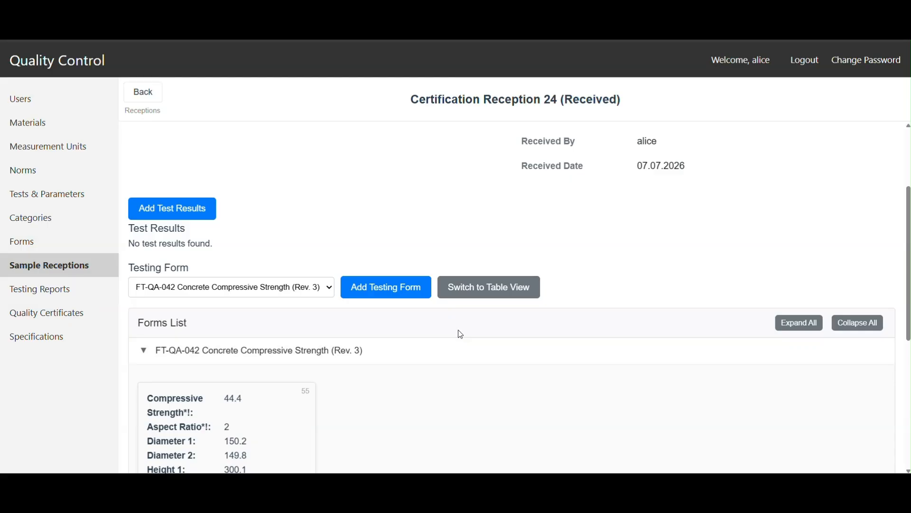
click(41, 315)
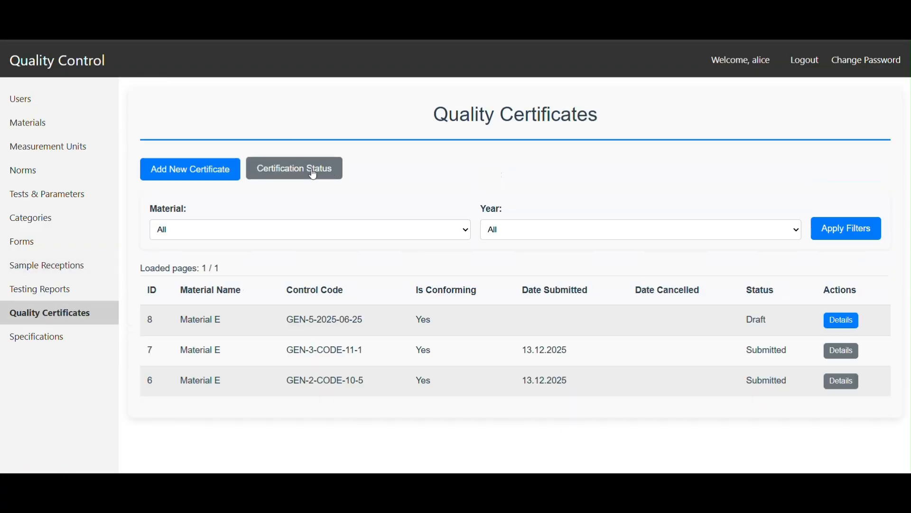
Step: Add a quality certificate for Concrete TS, control code GEN-5-2026-07-06, from the certification status list, and look over its draft
click(314, 175)
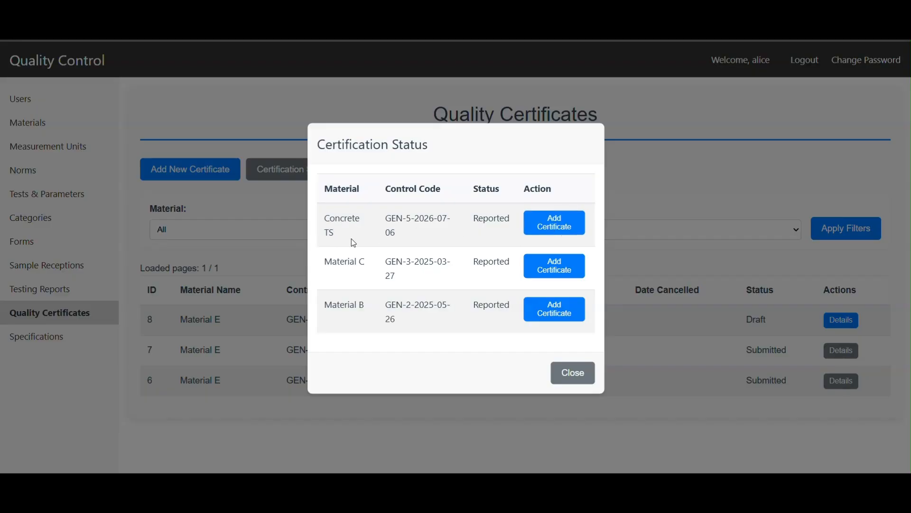
click(553, 223)
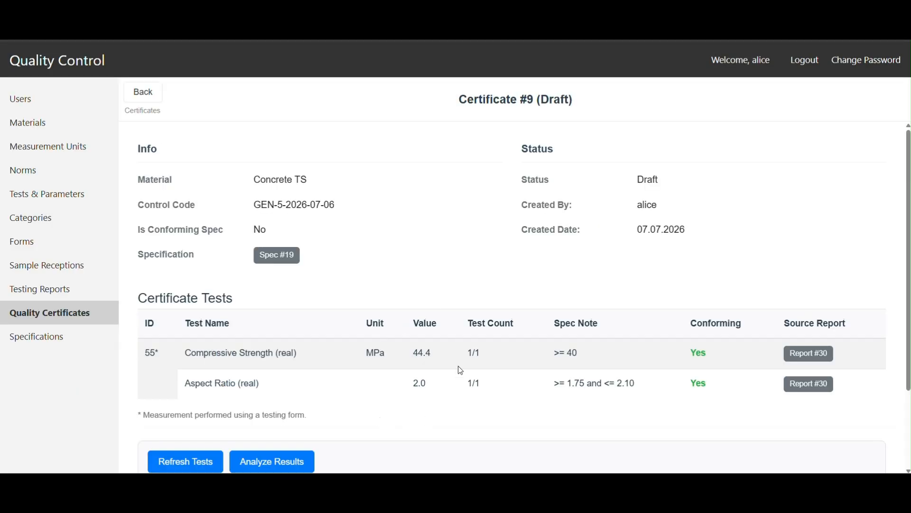
scroll(458, 373, down, 2)
scroll(516, 434, up, 2)
Step: Review the draft certificate's linked specification 19 and the compressive strength test's source report 30, and return to the certificate
click(277, 255)
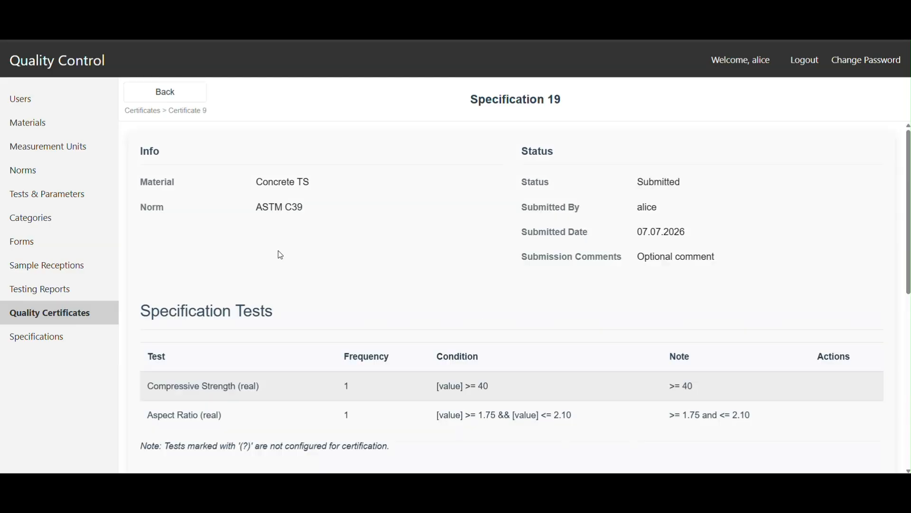
scroll(553, 343, down, 5)
scroll(549, 350, up, 5)
click(192, 92)
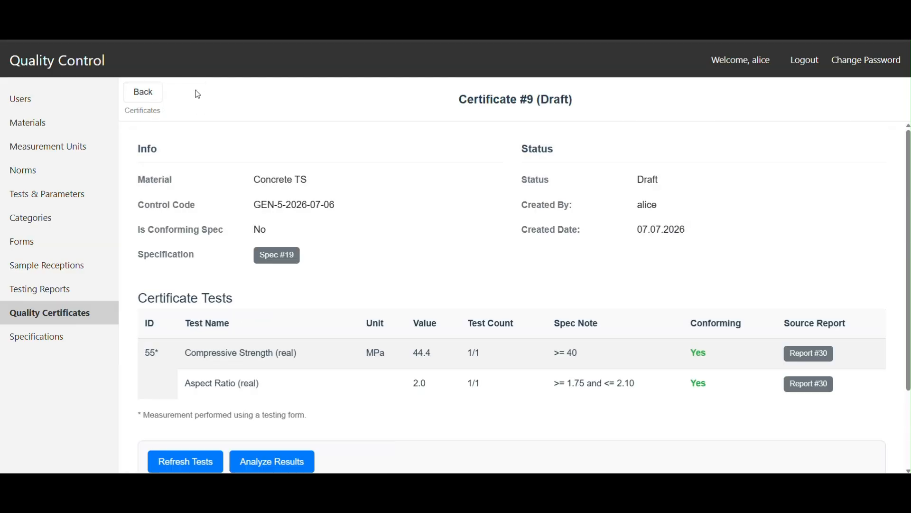
click(818, 354)
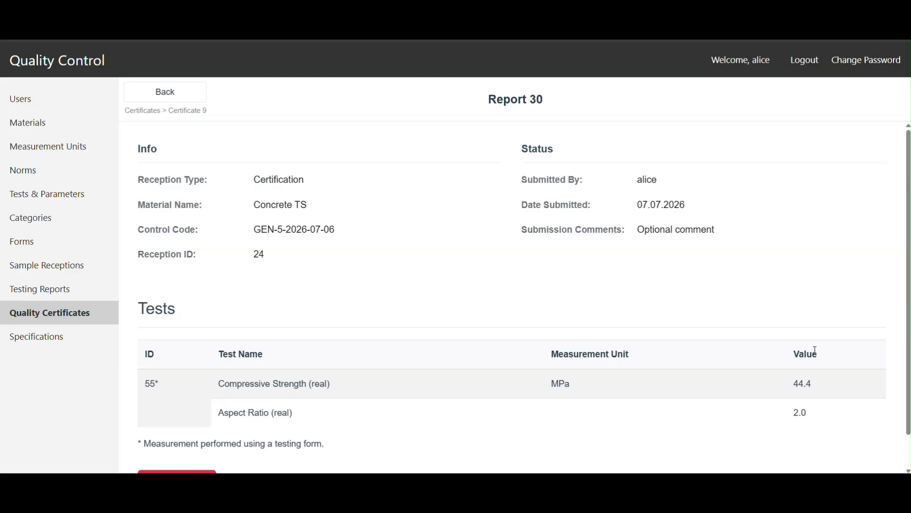
click(163, 91)
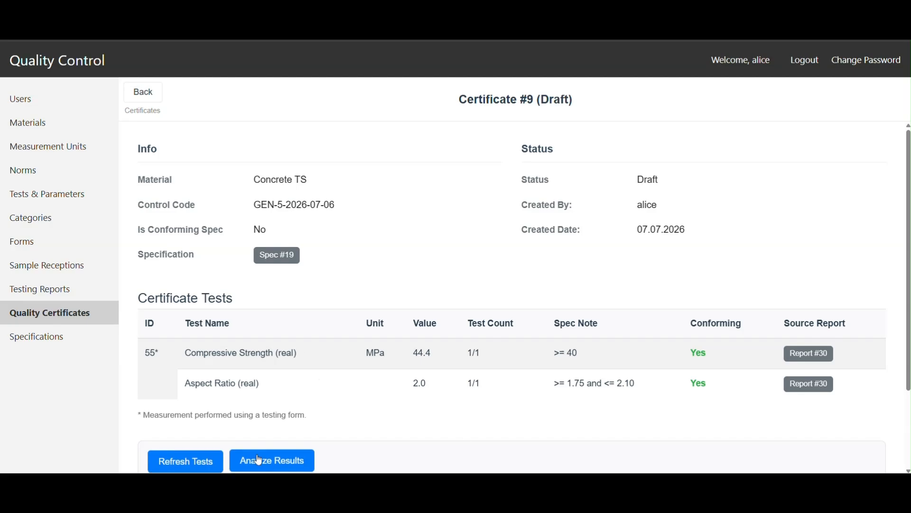
Step: Analyze the draft certificate's test results against the specification, and submit the certificate with the additional comment "Optional comments"
click(285, 461)
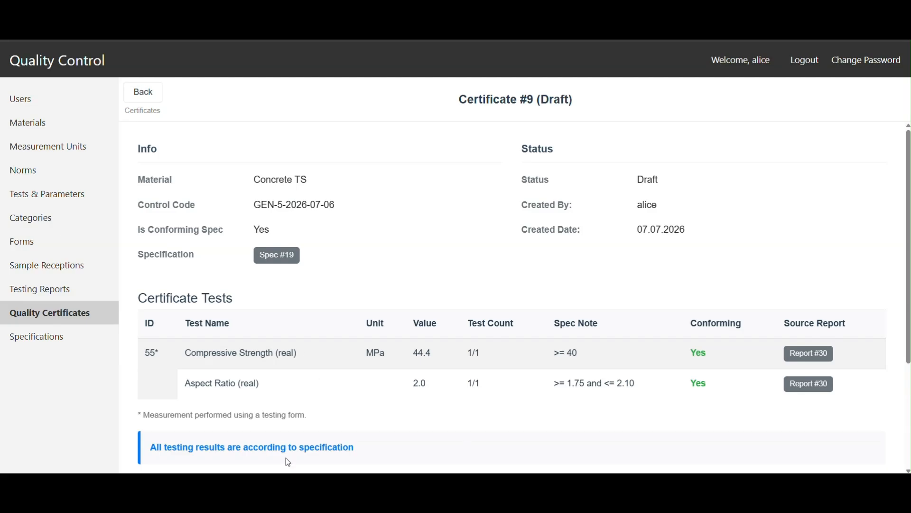
scroll(307, 417, down, 3)
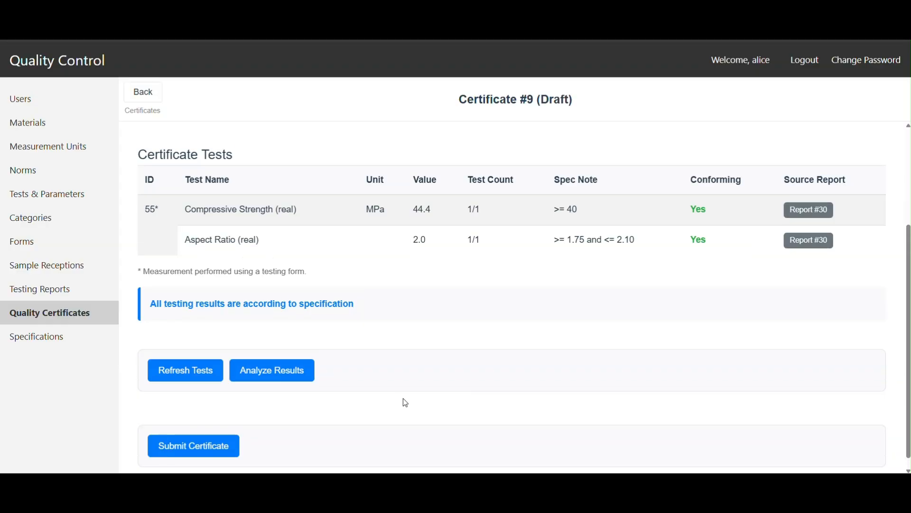
click(200, 434)
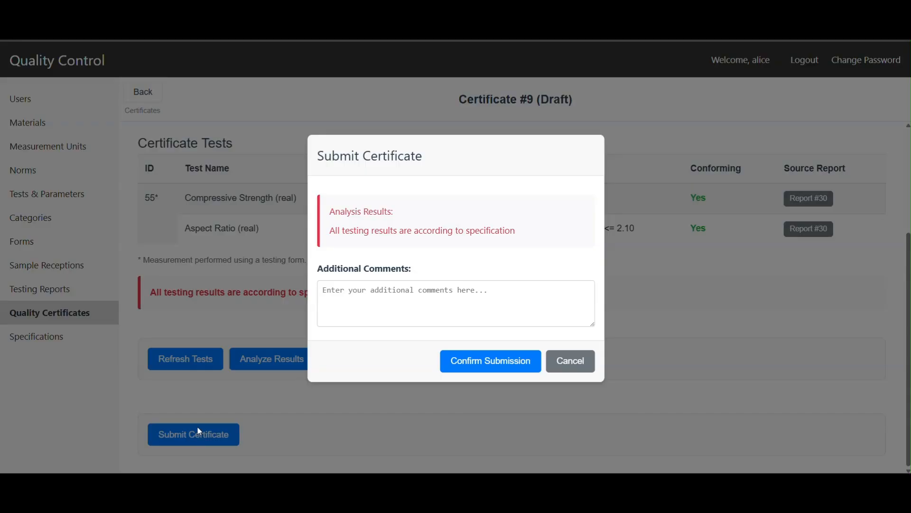
click(399, 303)
text(Optional comments)
click(473, 367)
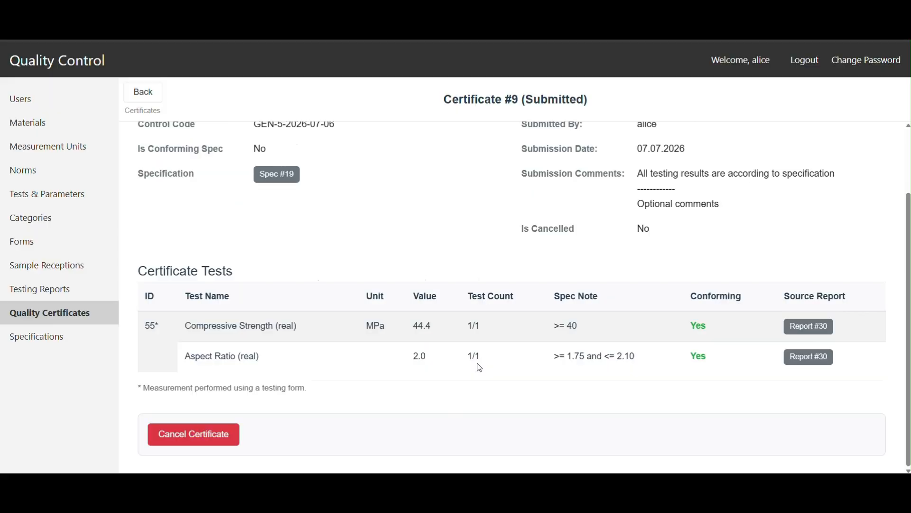
Step: Review the submitted certificate's status, comments and tests, and return through the certificates list to the home page
scroll(468, 409, up, 1)
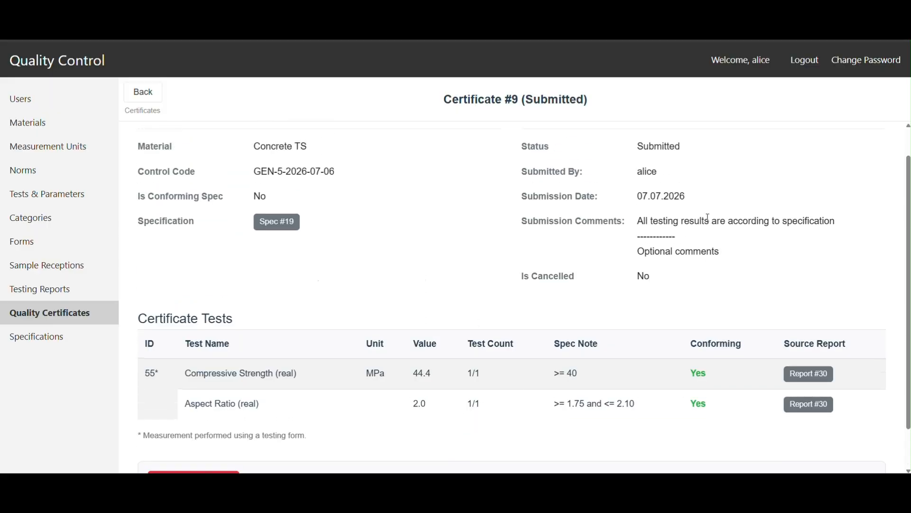
scroll(338, 399, down, 1)
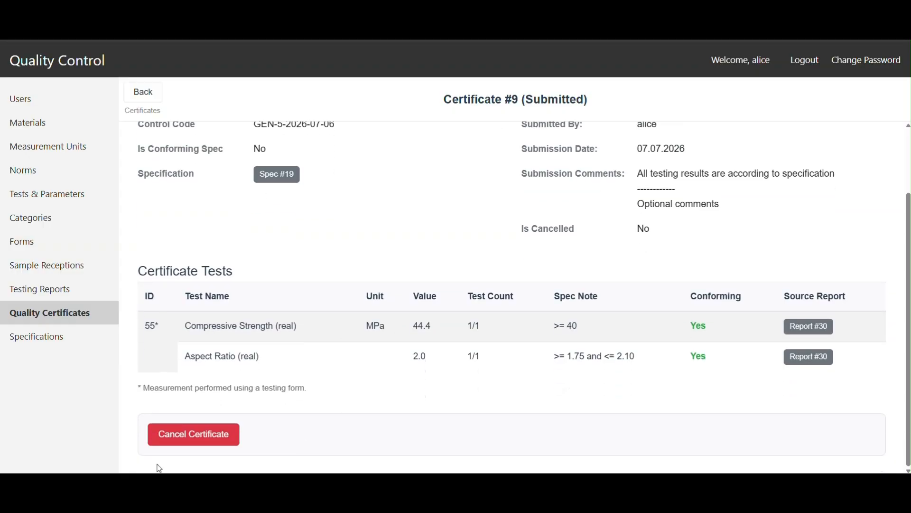
click(146, 88)
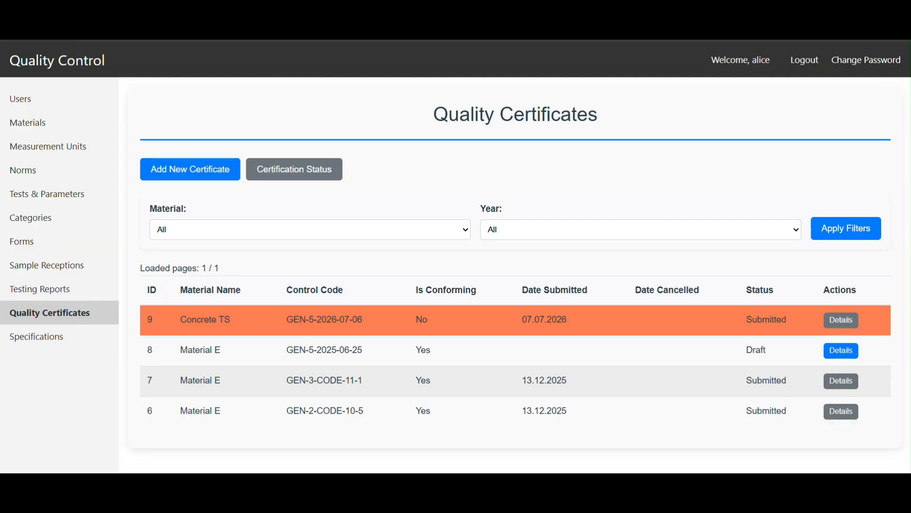
click(62, 62)
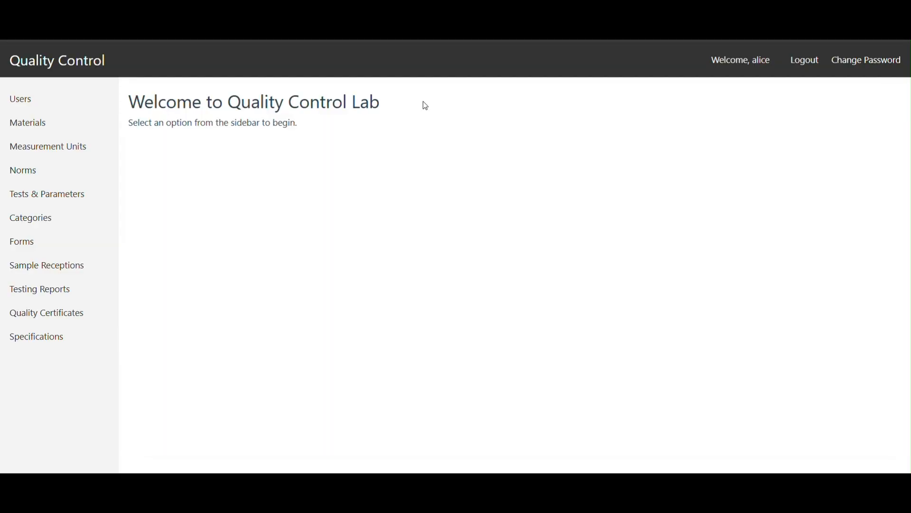